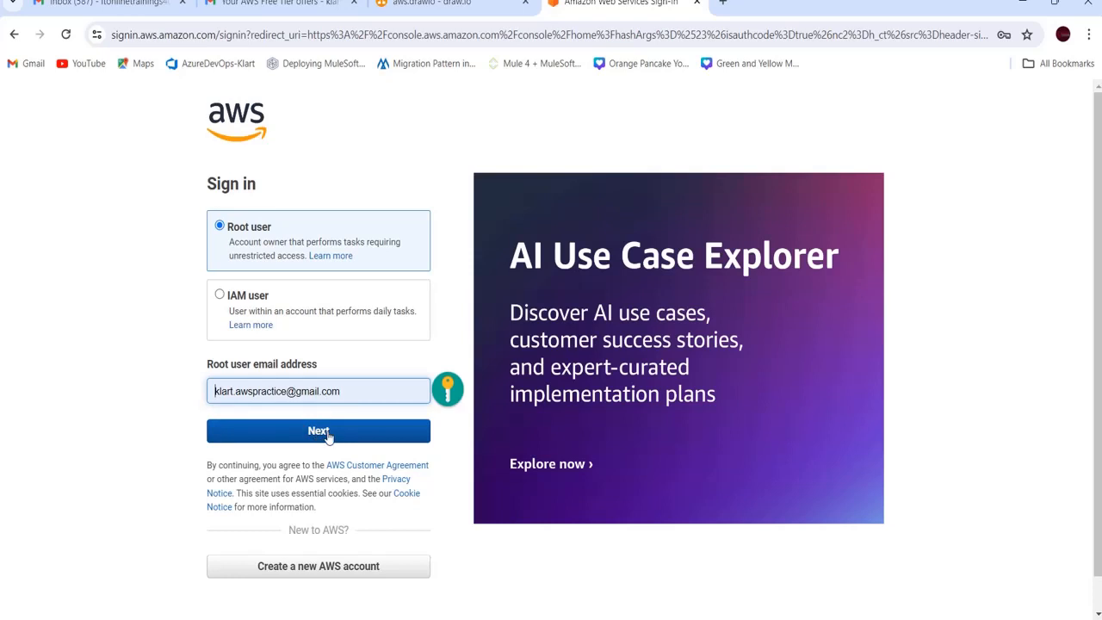
# Sign in to the AWS console as the root user with the prefilled email address and password
pyautogui.click(327, 437)
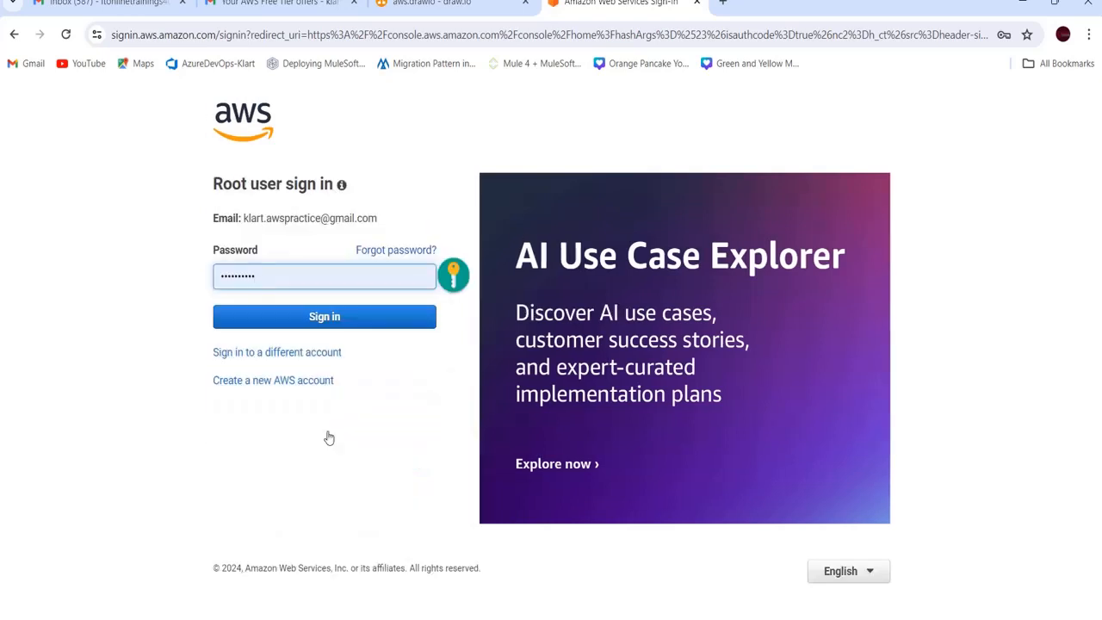
pyautogui.click(343, 326)
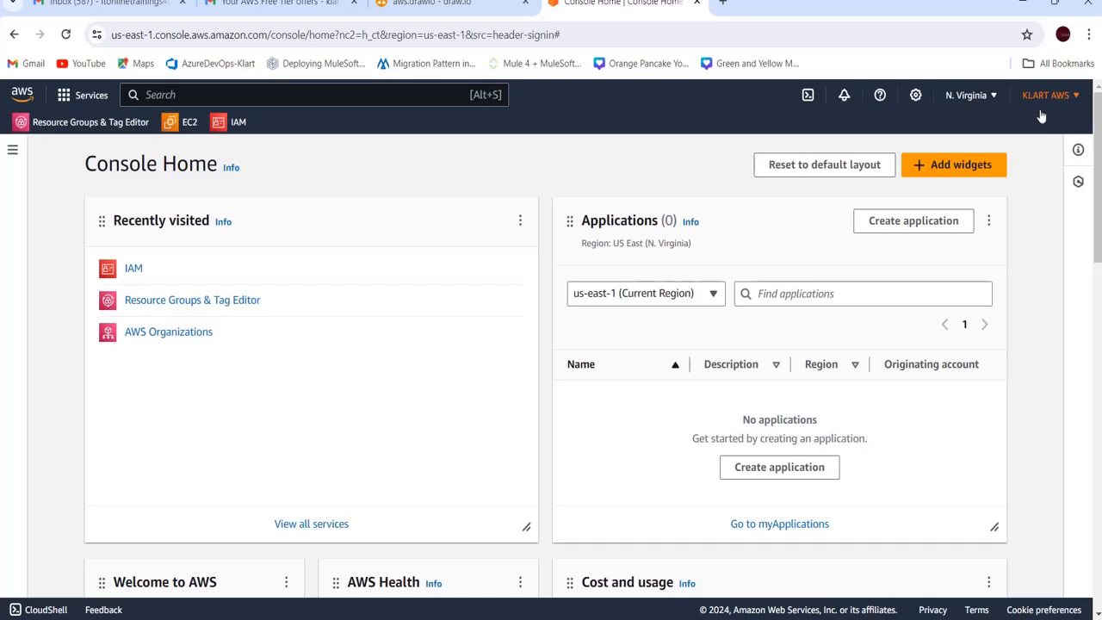
pyautogui.click(1076, 101)
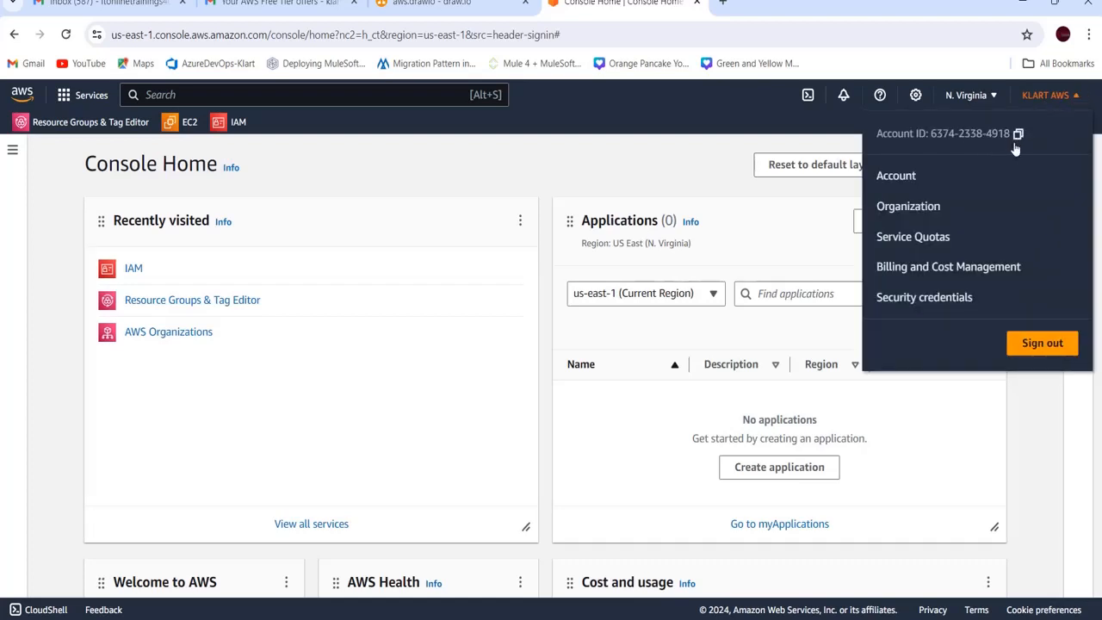
pyautogui.click(1059, 98)
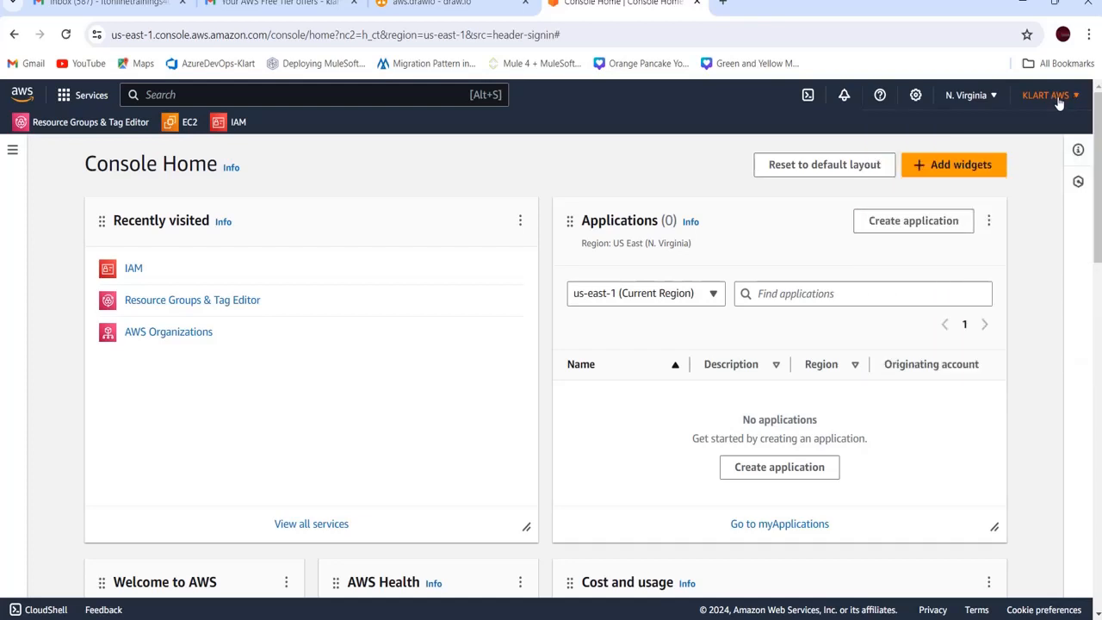
pyautogui.click(1074, 96)
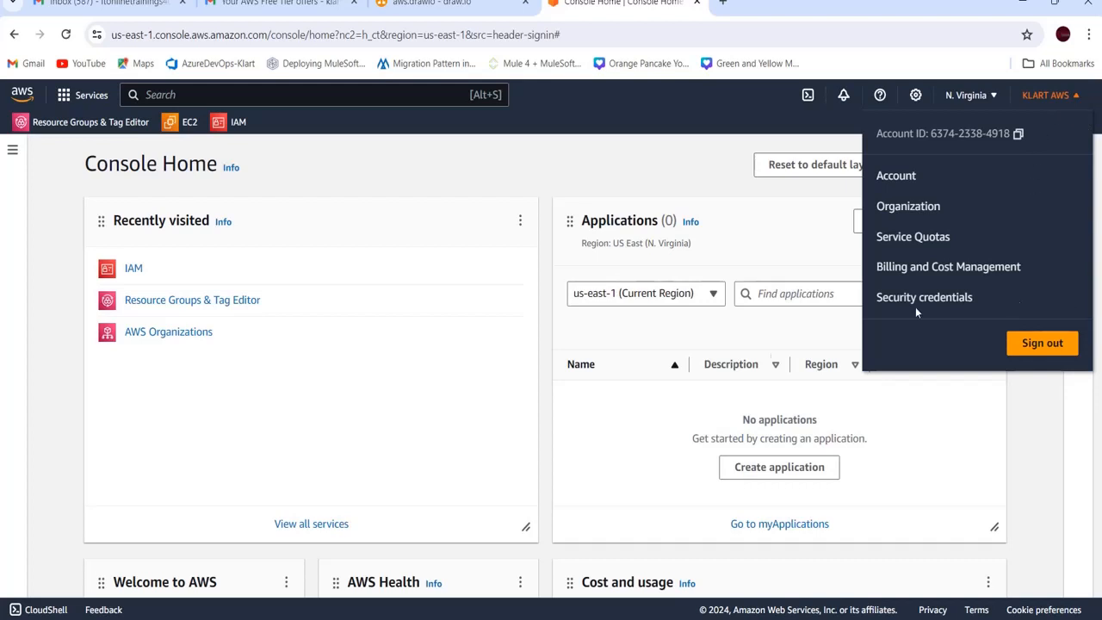
pyautogui.click(389, 157)
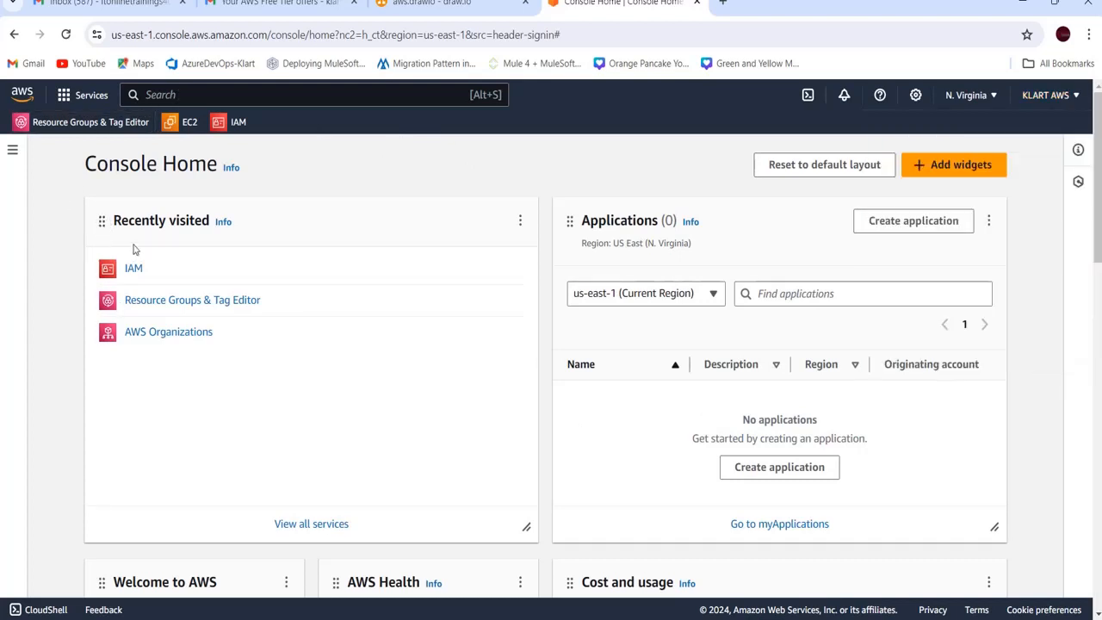
# Search the console for "IAM" and open the IAM service
pyautogui.click(282, 92)
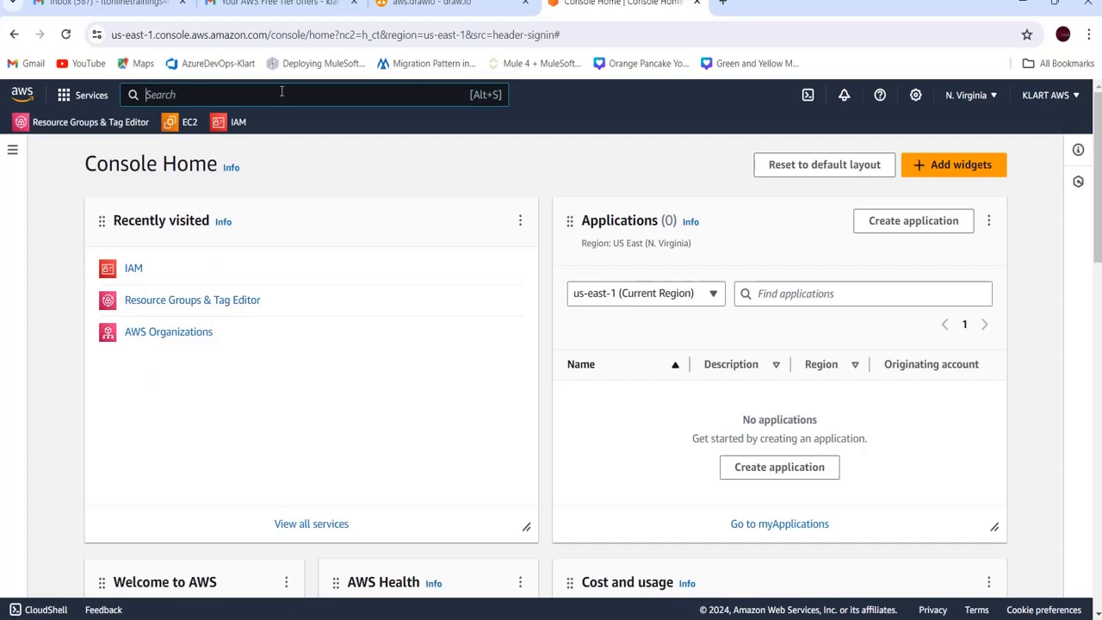
pyautogui.write('IAM')
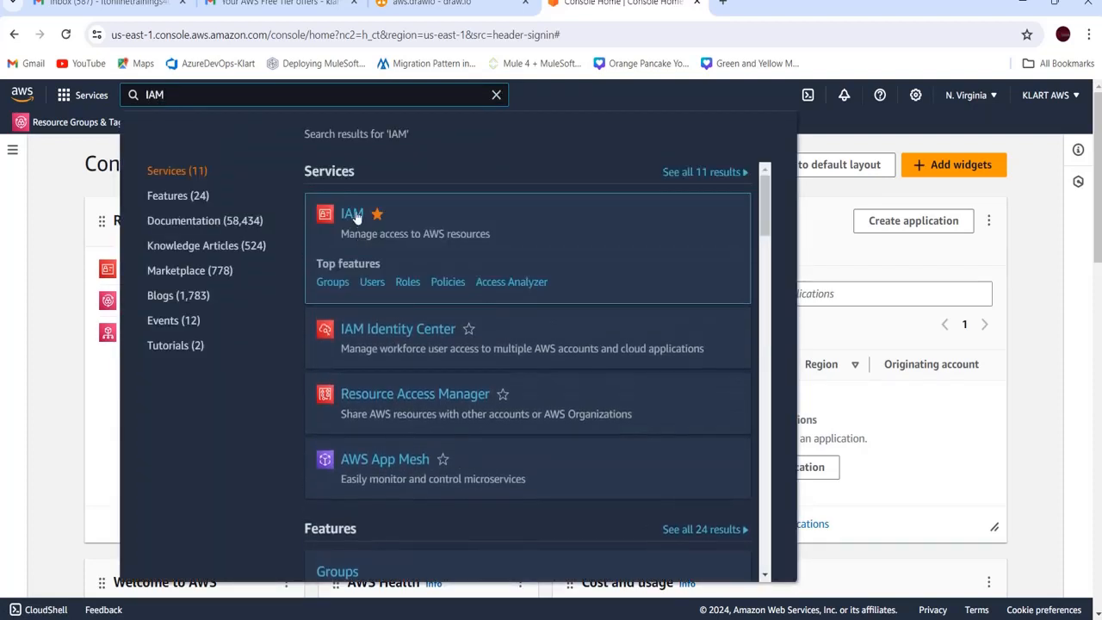
pyautogui.click(356, 214)
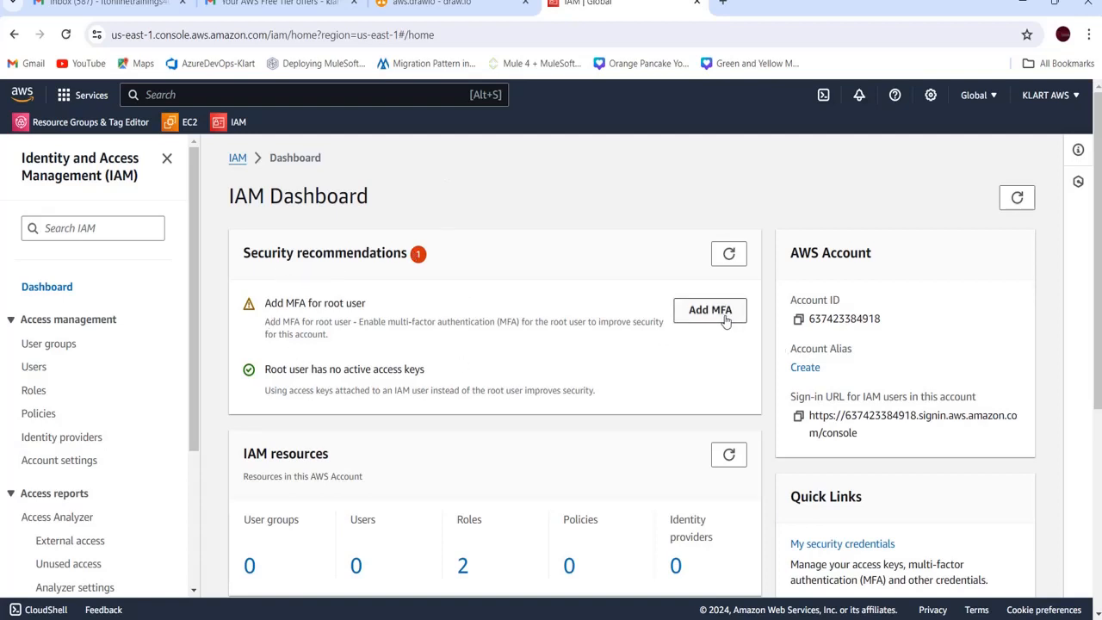
# Examine the IAM dashboard's resources and its access management, access reports and related consoles entries
pyautogui.moveTo(1100, 200); pyautogui.dragTo(1094, 233)
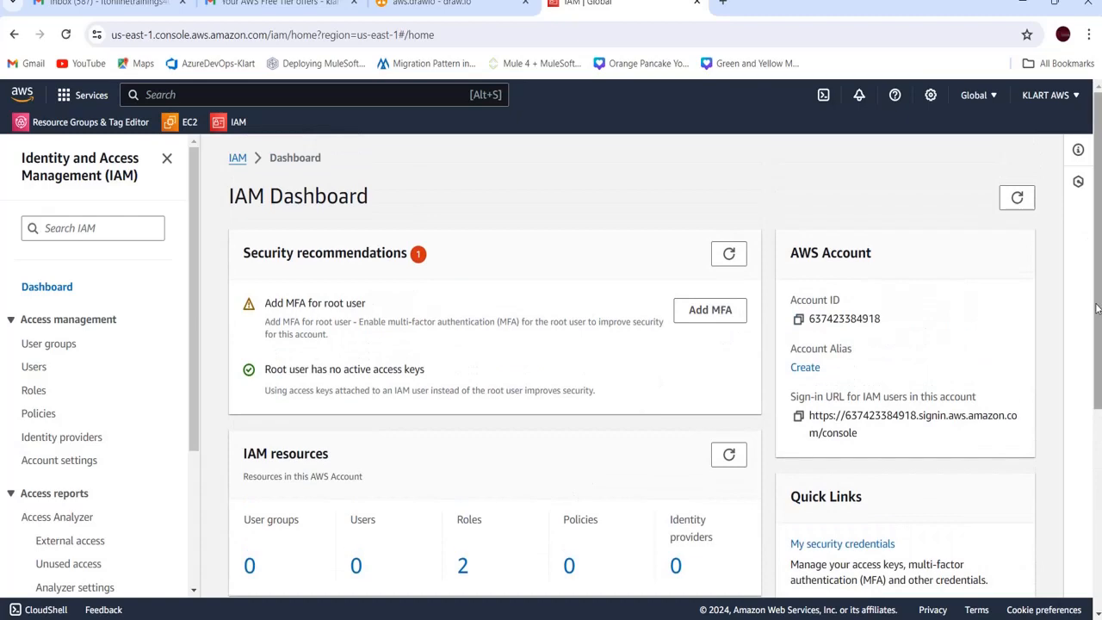
pyautogui.moveTo(1098, 301); pyautogui.dragTo(1098, 398)
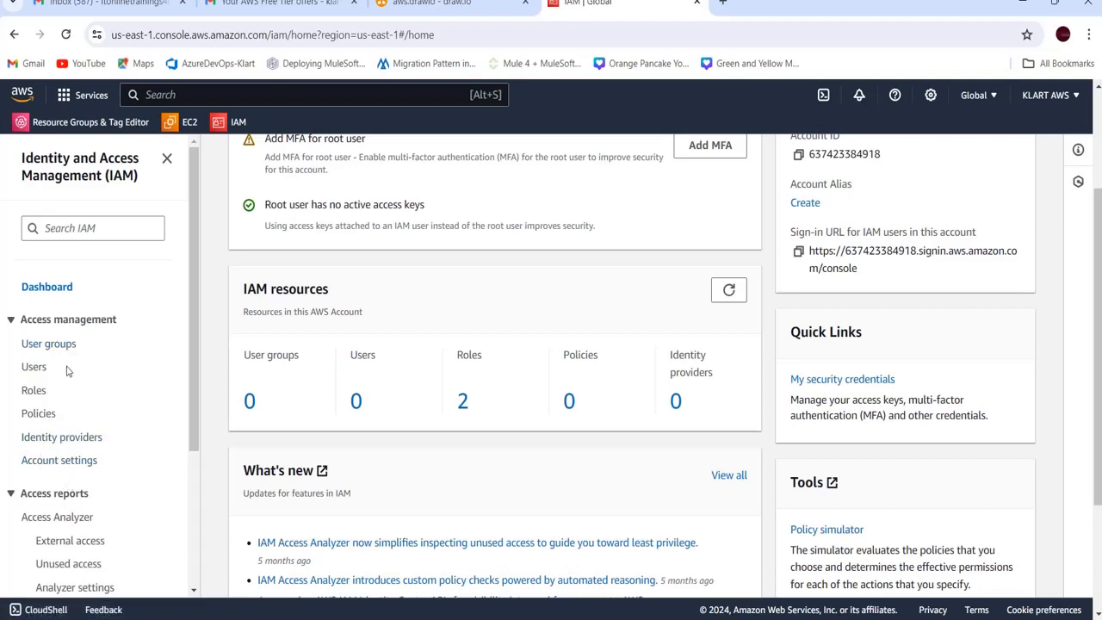
pyautogui.moveTo(194, 416); pyautogui.dragTo(220, 514)
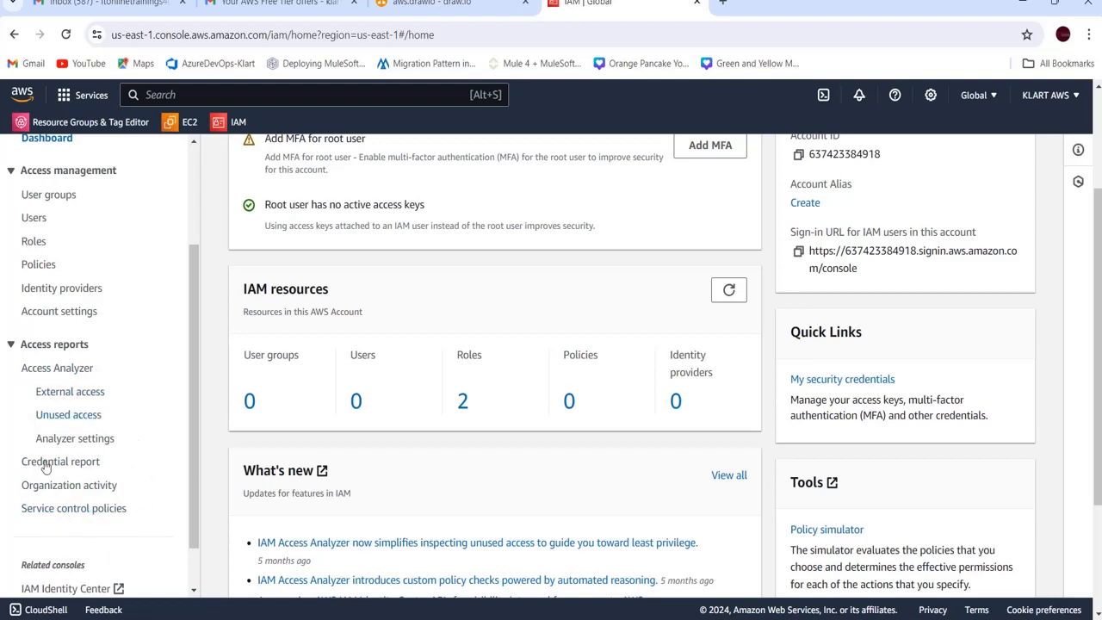
pyautogui.scroll(-2, 190, 416)
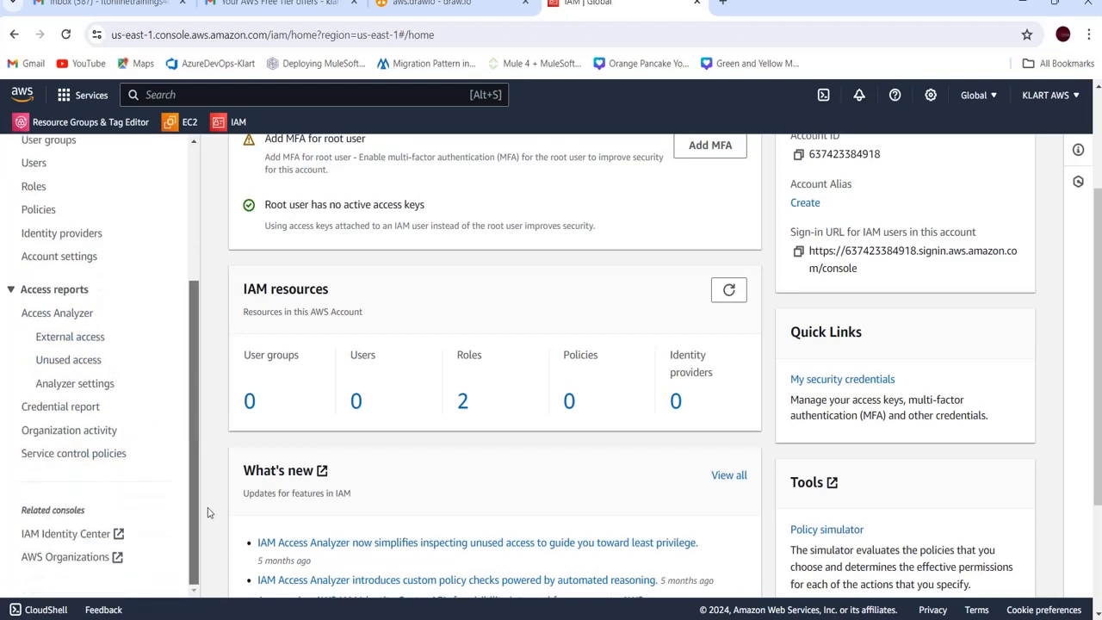
pyautogui.scroll(3, 195, 528)
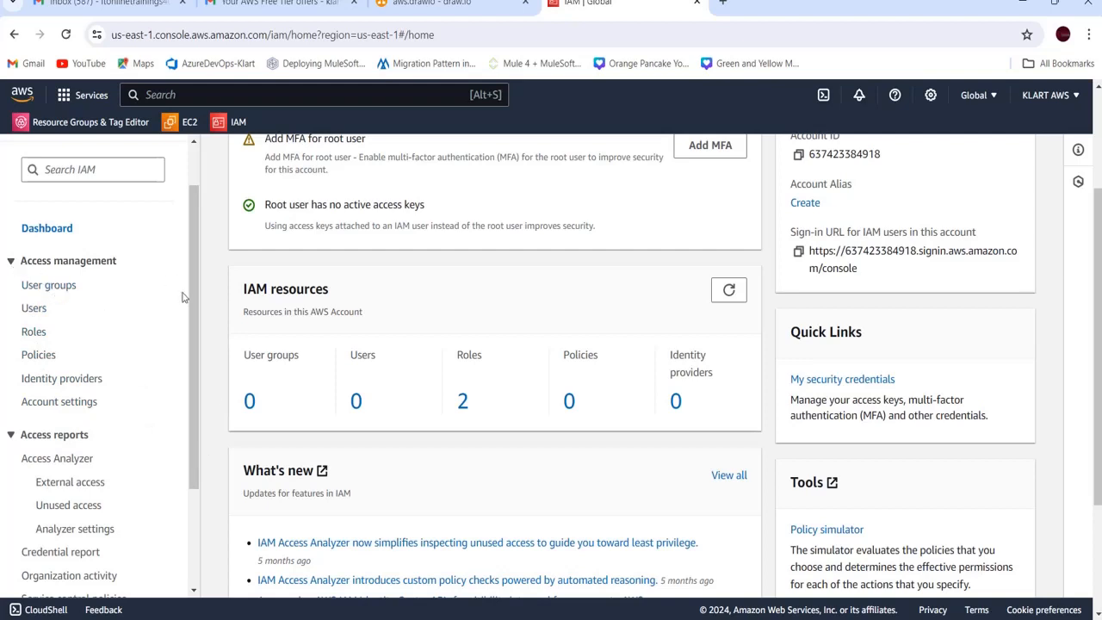
pyautogui.scroll(2, 193, 286)
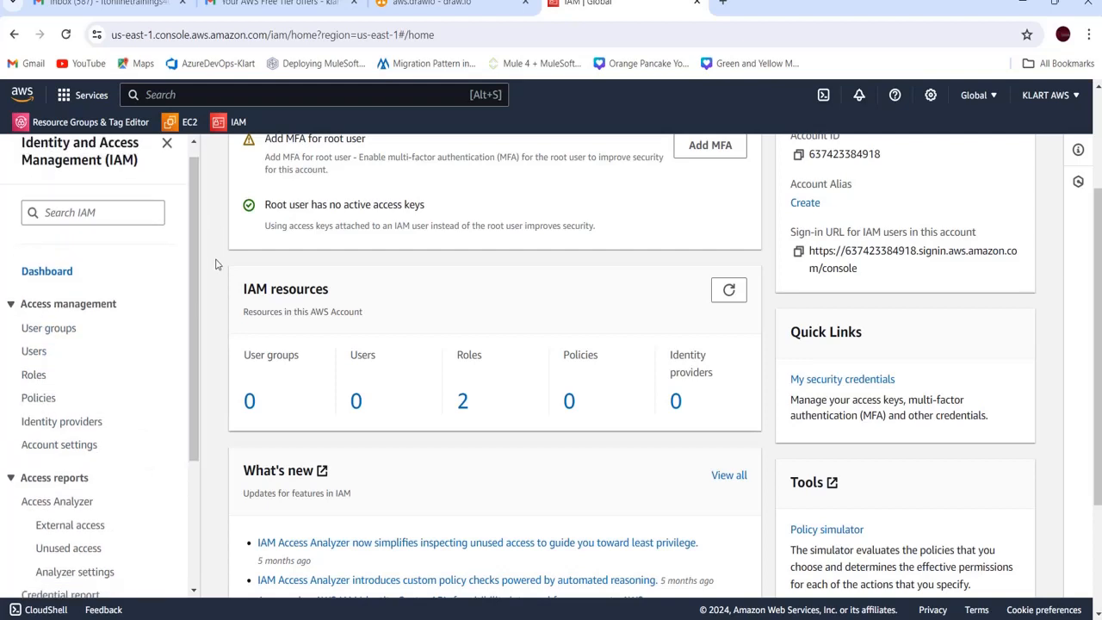
# Start creating a new user in the IAM users list and enter the person's user name
pyautogui.click(35, 353)
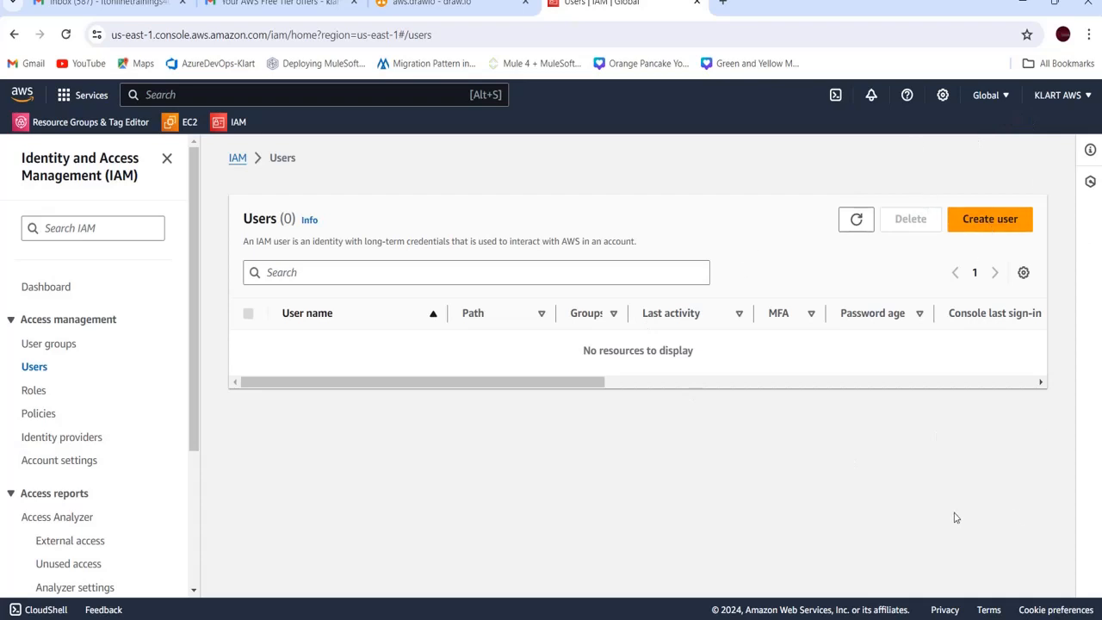
pyautogui.click(996, 225)
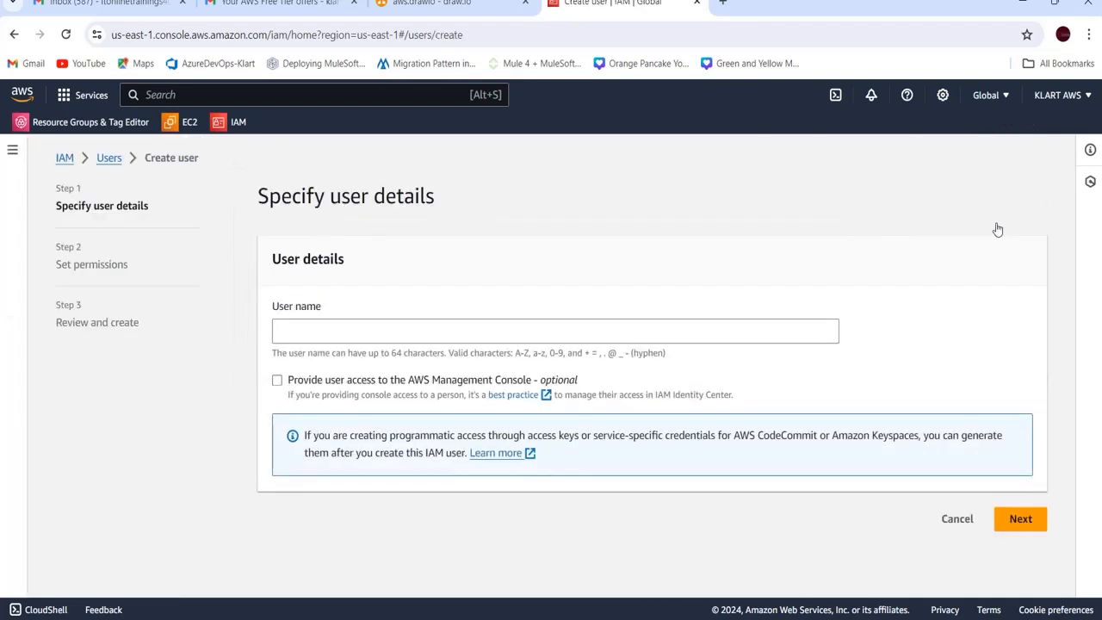
pyautogui.click(634, 331)
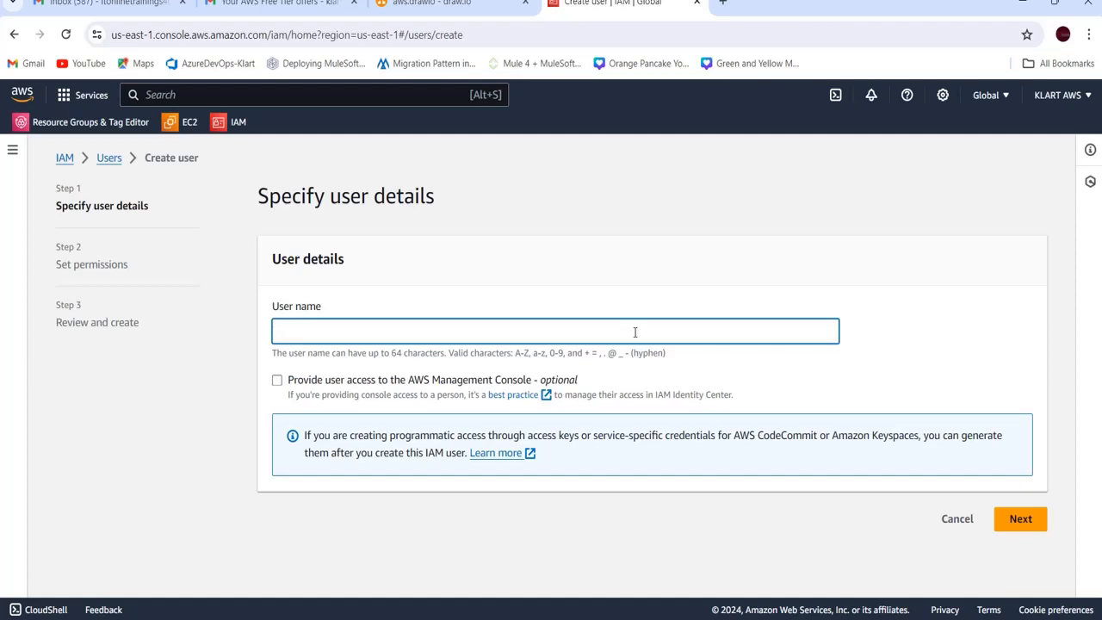
pyautogui.write('La')
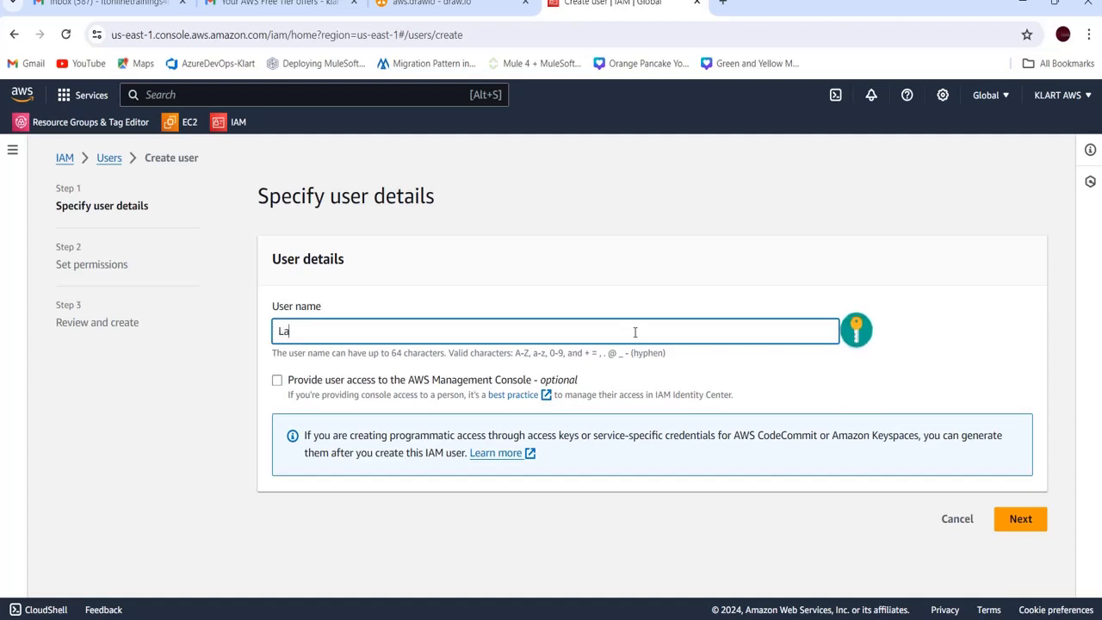
pyautogui.write('kshmiM')
# Enable AWS Management Console access for the new user and choose "I want to create an IAM user" as the user type
pyautogui.click(277, 381)
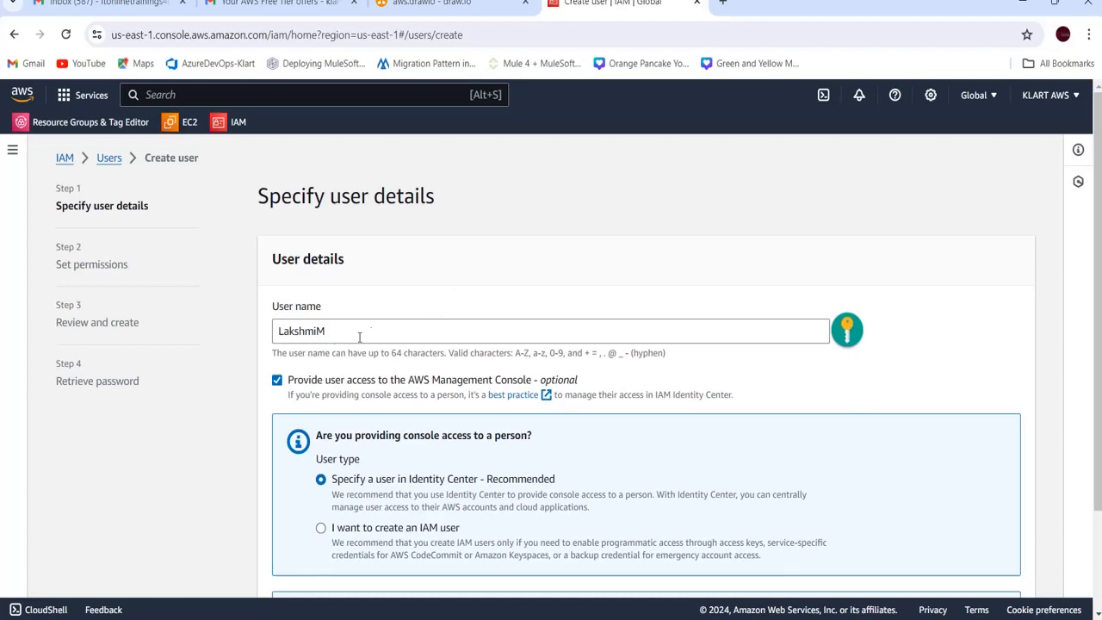
pyautogui.click(277, 382)
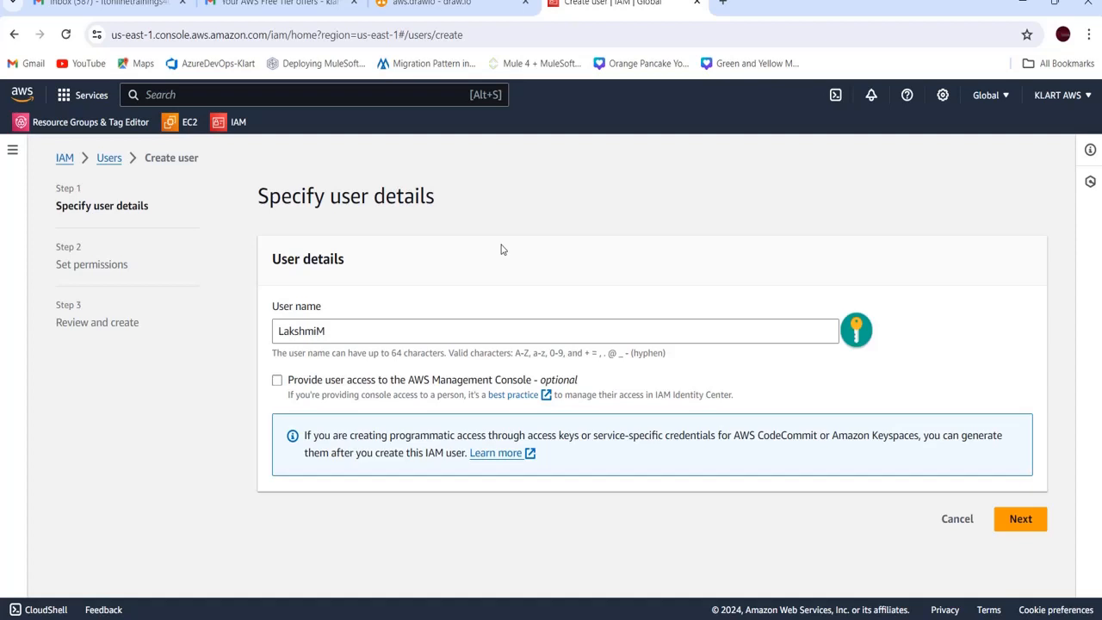
pyautogui.click(277, 382)
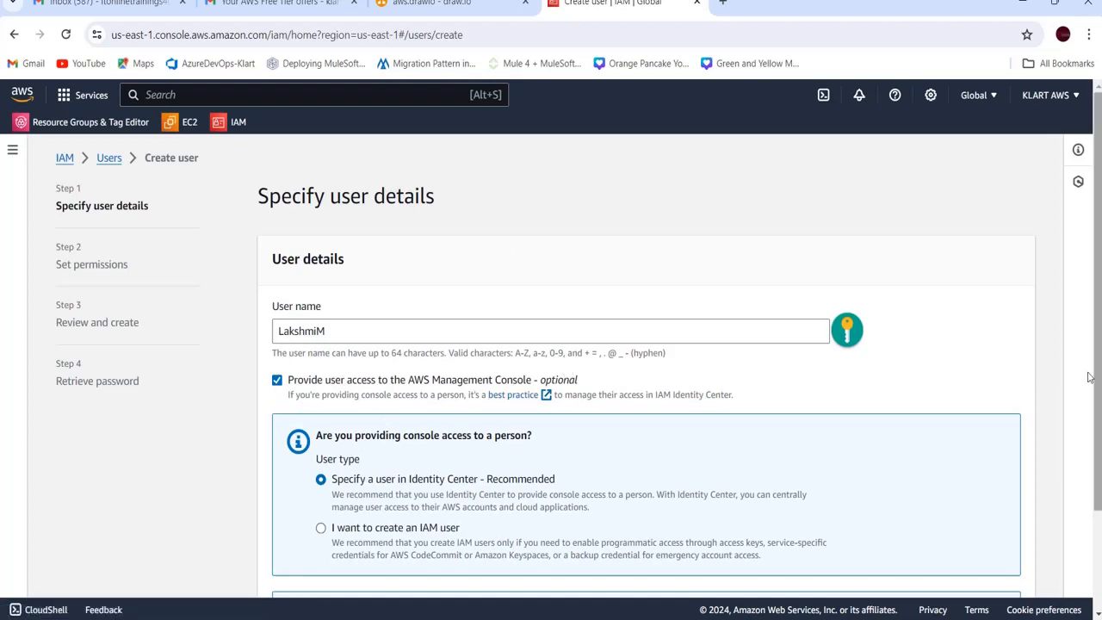
pyautogui.moveTo(1100, 407); pyautogui.dragTo(1099, 469)
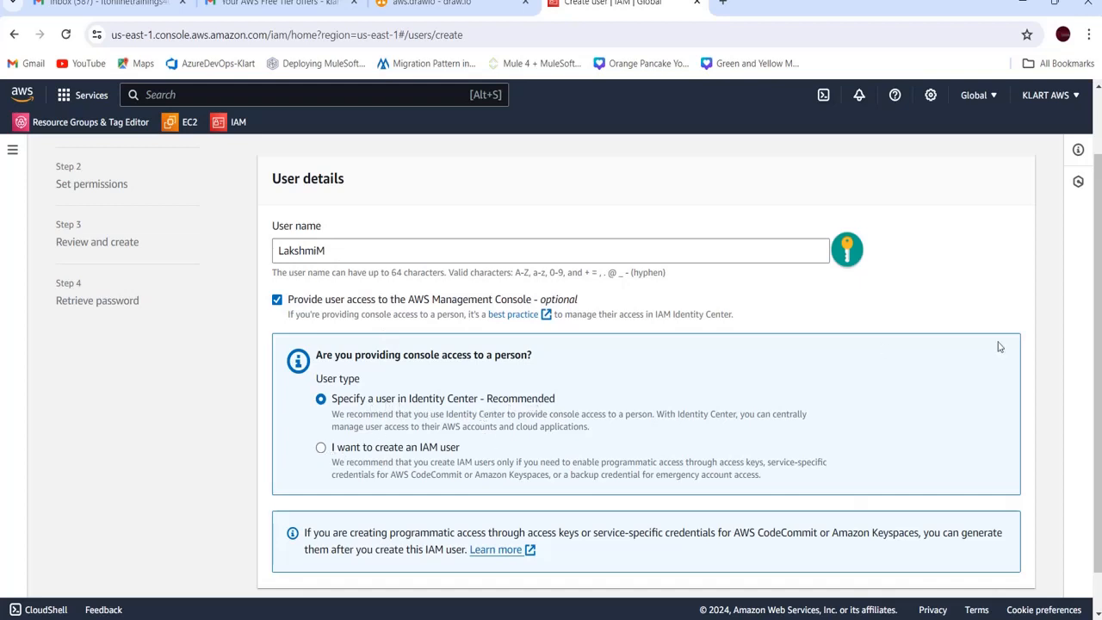
pyautogui.moveTo(1093, 254); pyautogui.dragTo(1096, 302)
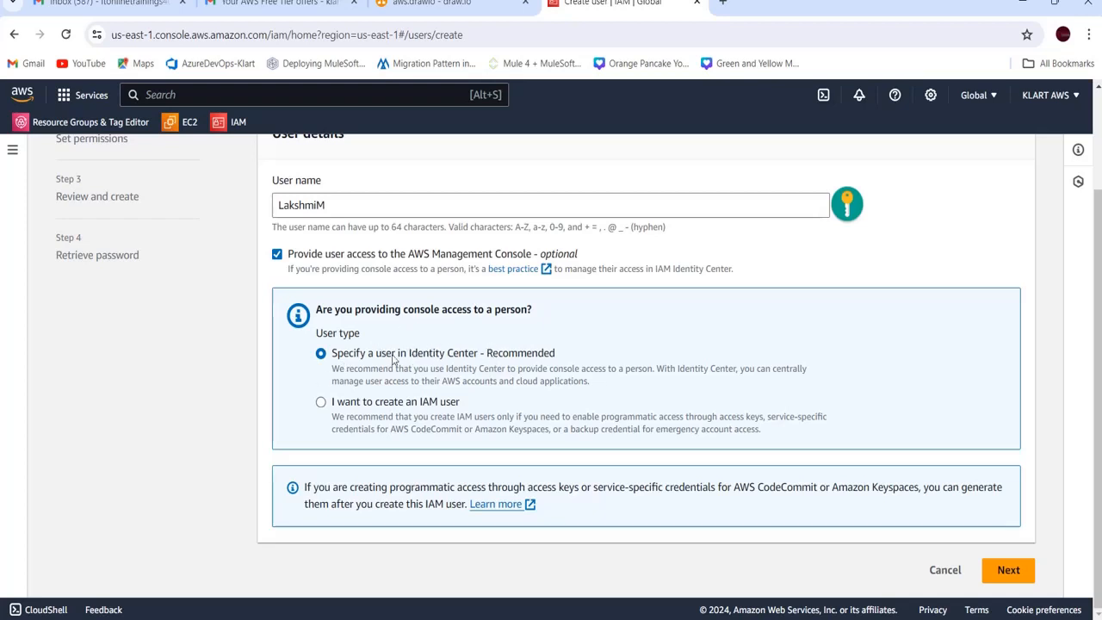
pyautogui.click(321, 405)
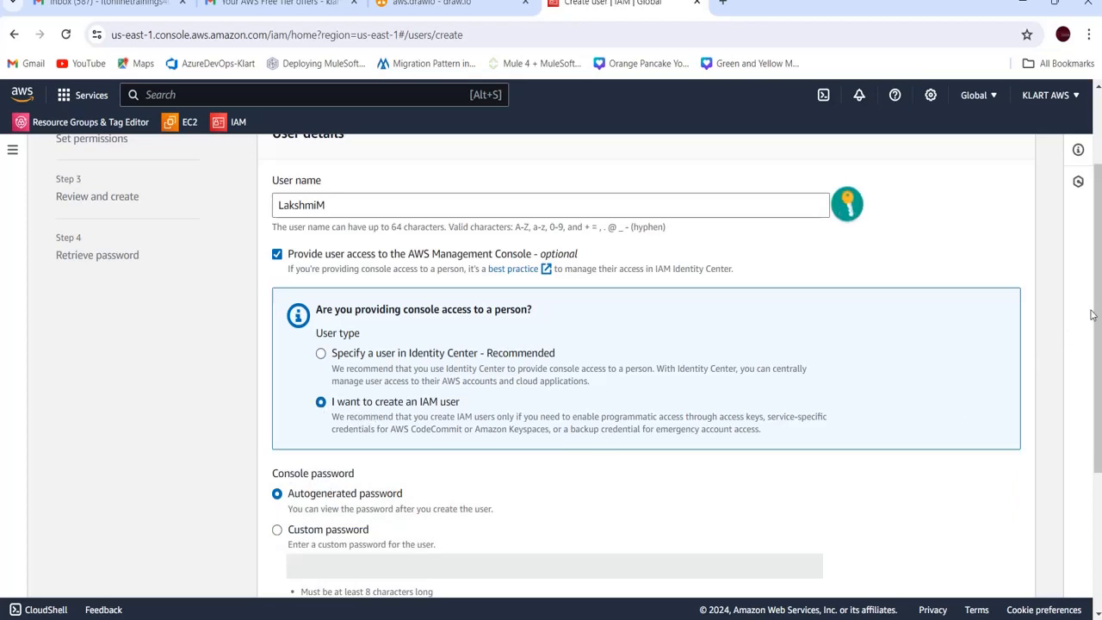
# Switch the console password to Custom password and enter the new user's password
pyautogui.moveTo(1099, 298); pyautogui.dragTo(1100, 434)
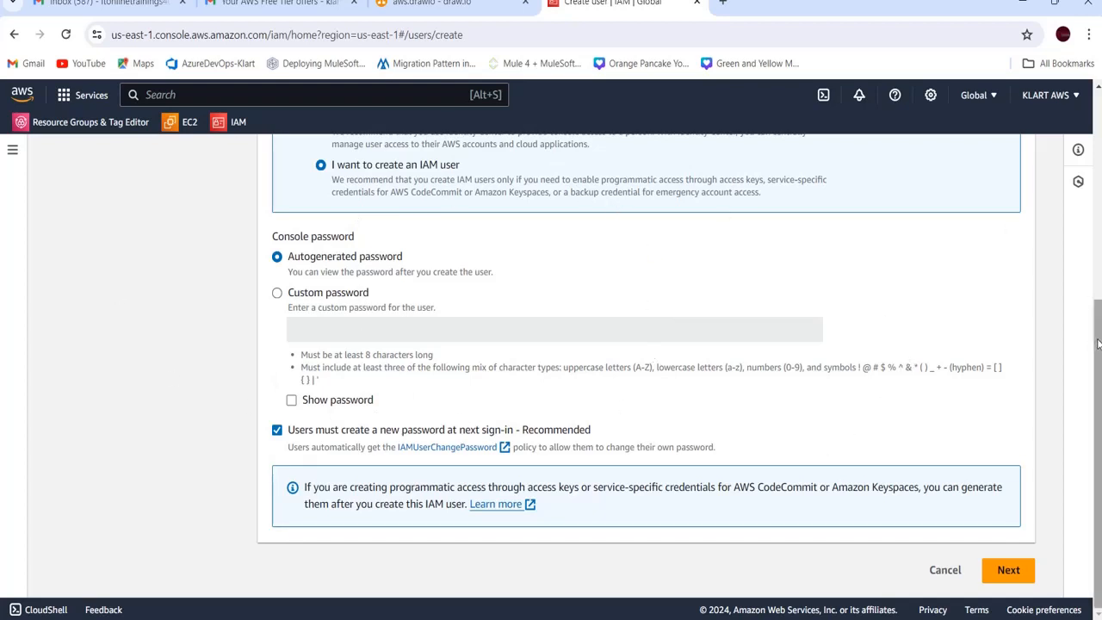
pyautogui.moveTo(1098, 344); pyautogui.dragTo(1090, 187)
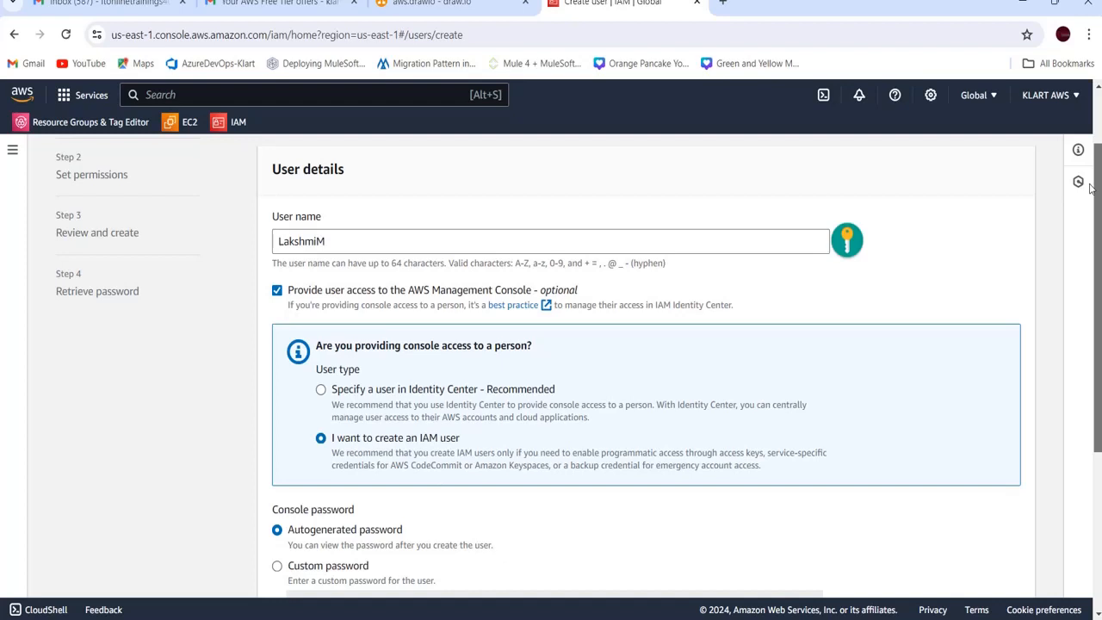
pyautogui.moveTo(1090, 188); pyautogui.dragTo(1093, 131)
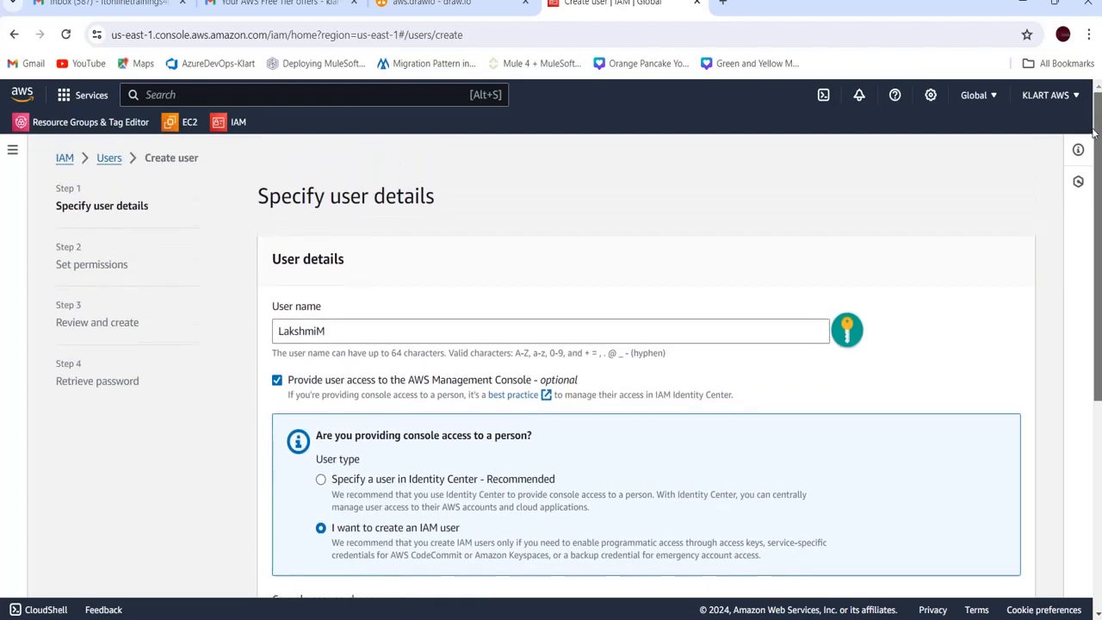
pyautogui.scroll(-3, 1094, 131)
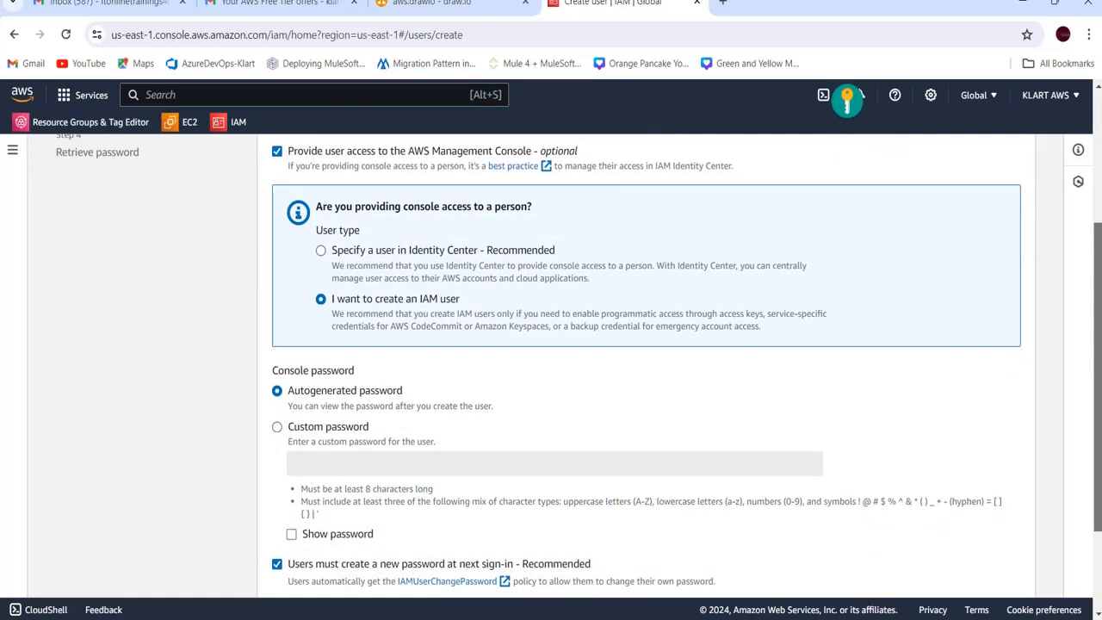
pyautogui.scroll(2, 1099, 172)
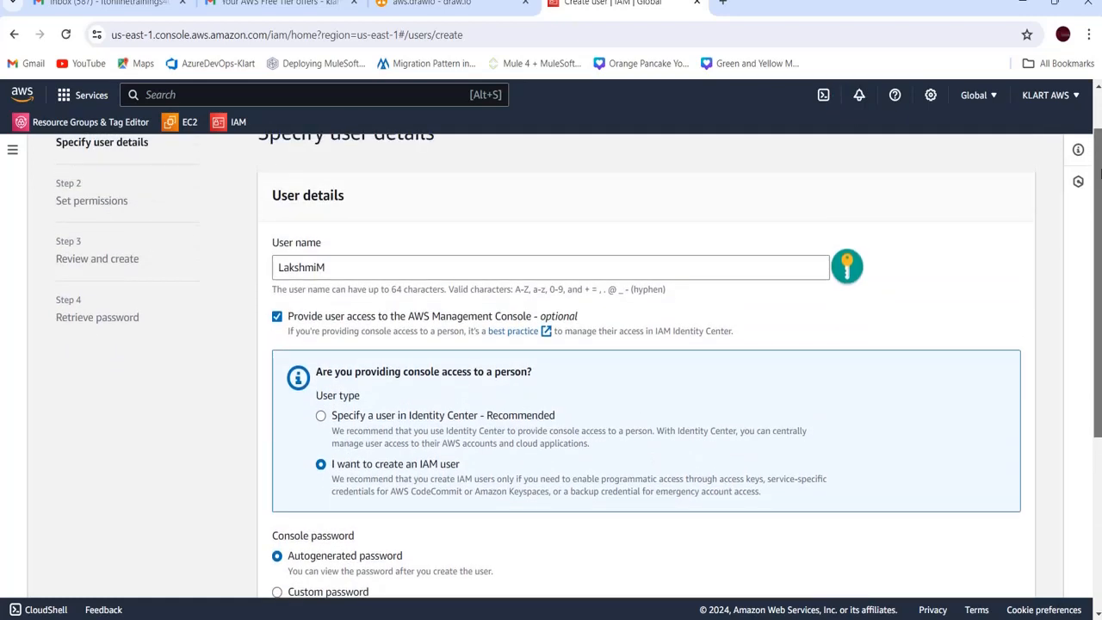
pyautogui.scroll(-3, 1100, 172)
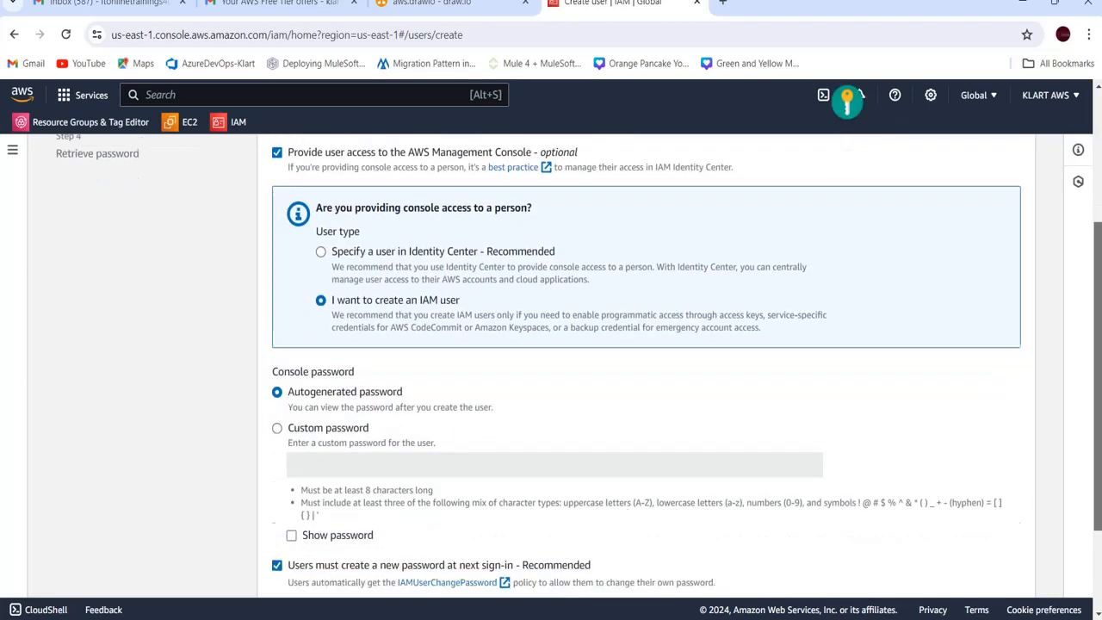
pyautogui.moveTo(1098, 413); pyautogui.dragTo(1098, 441)
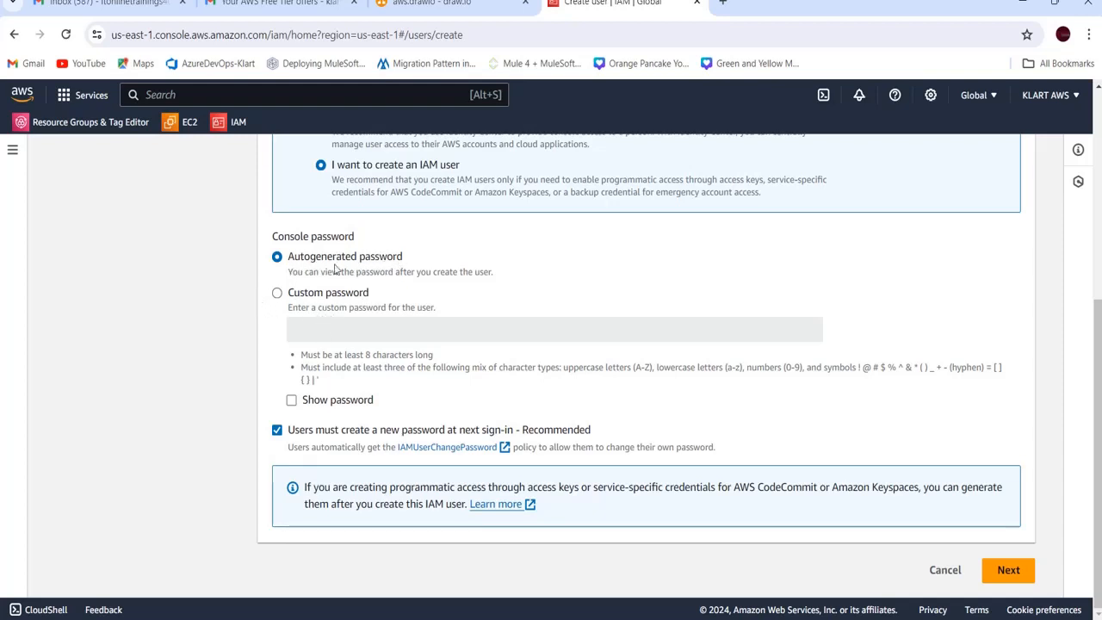
pyautogui.click(277, 294)
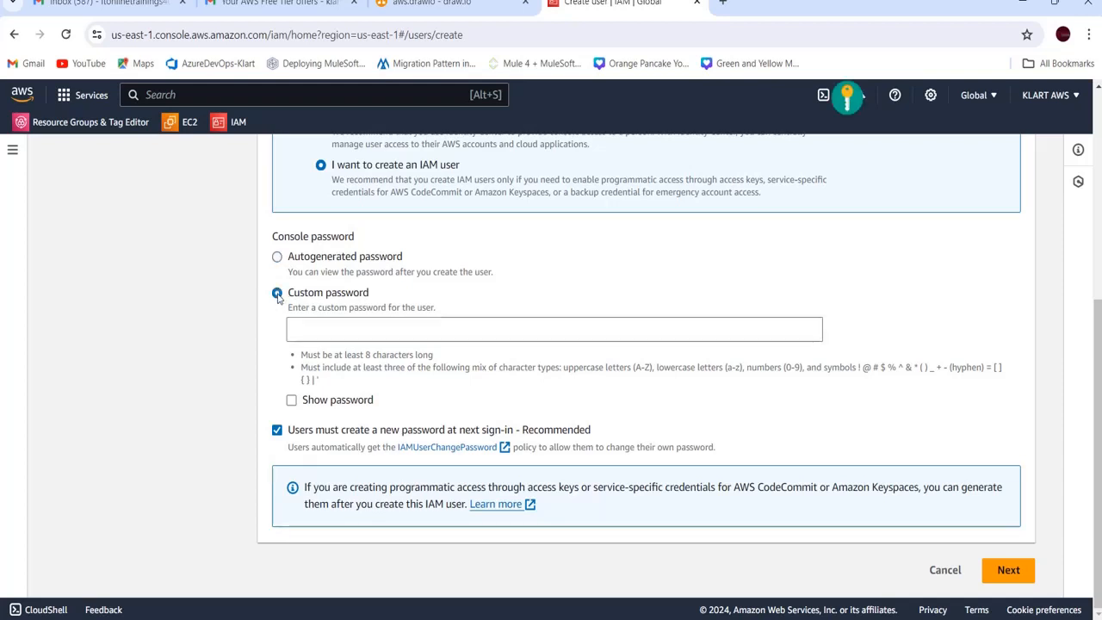
pyautogui.click(335, 328)
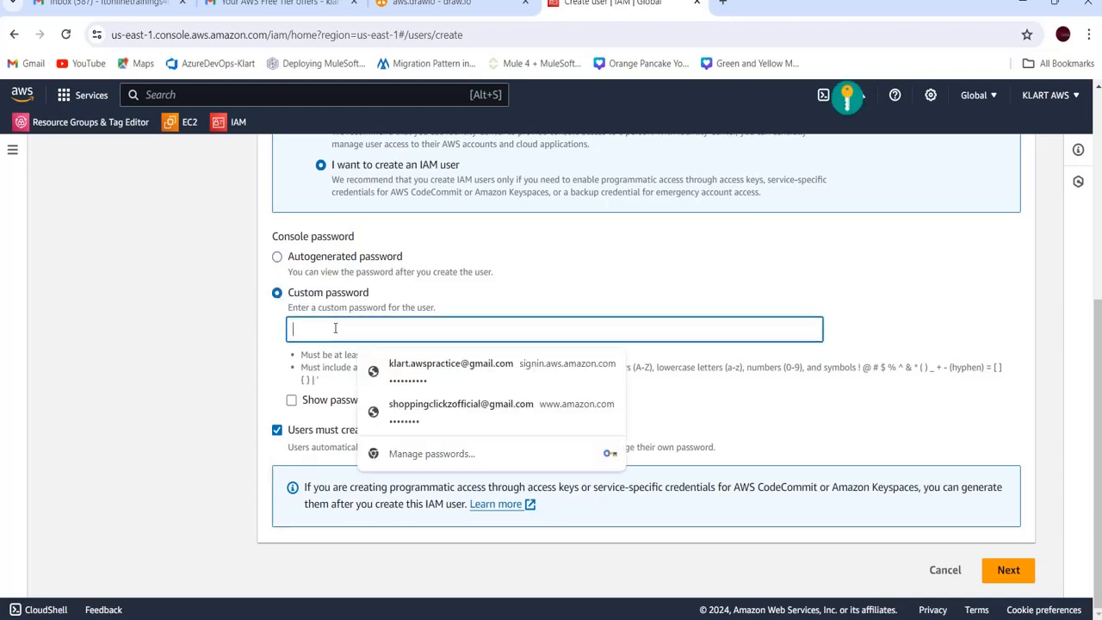
pyautogui.write('••••••••')
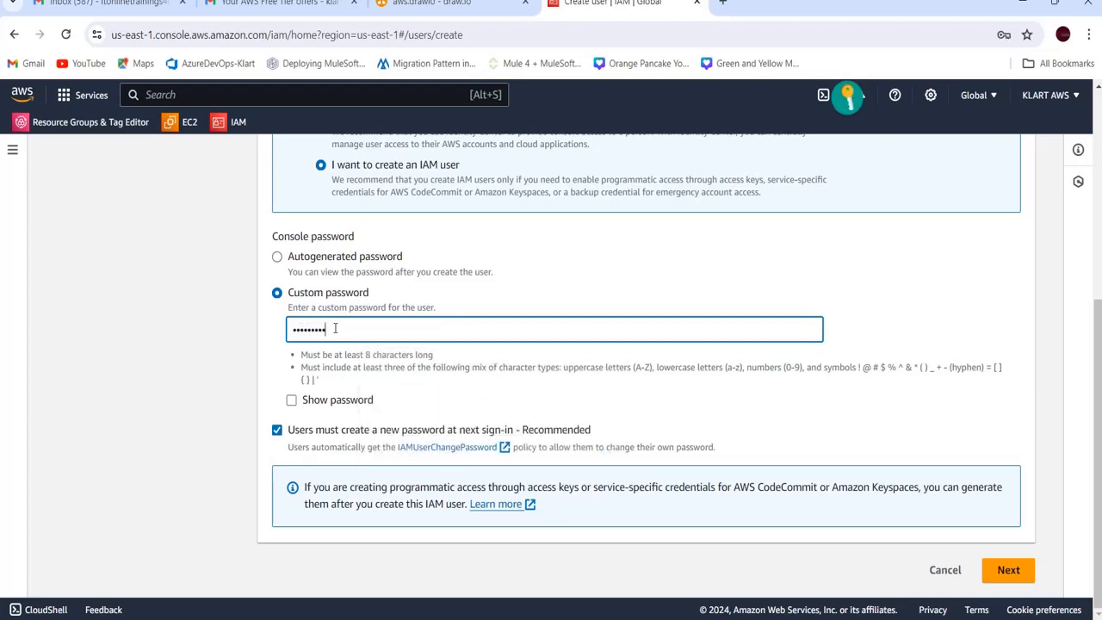
# Finish entering the custom console password and show it in plain text to check it
pyautogui.write('•••')
pyautogui.click(292, 400)
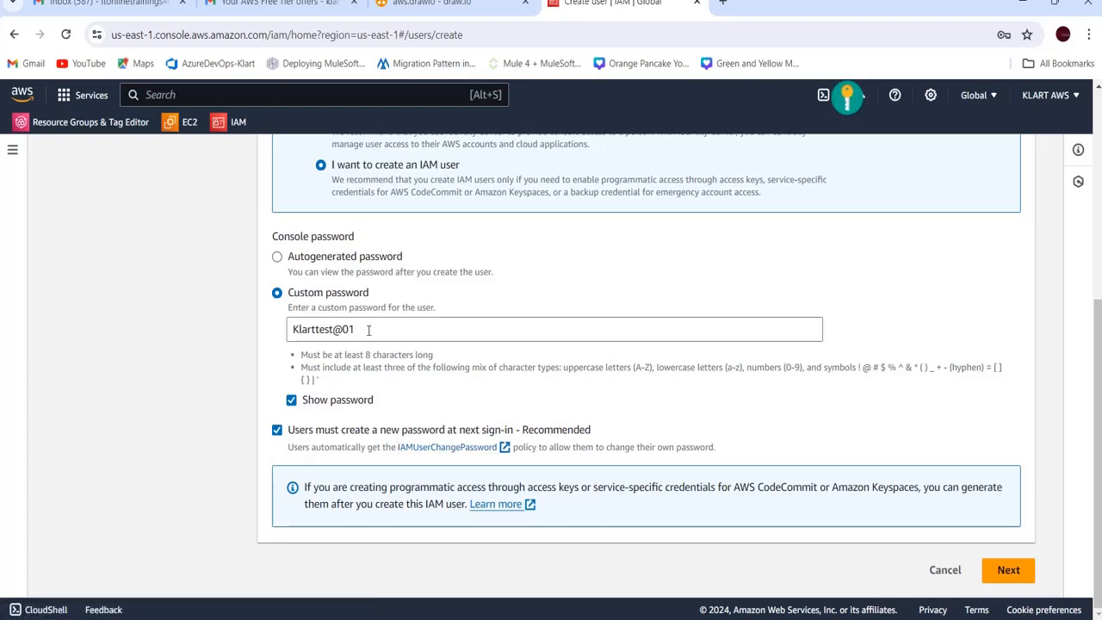
pyautogui.moveTo(368, 330); pyautogui.dragTo(298, 336)
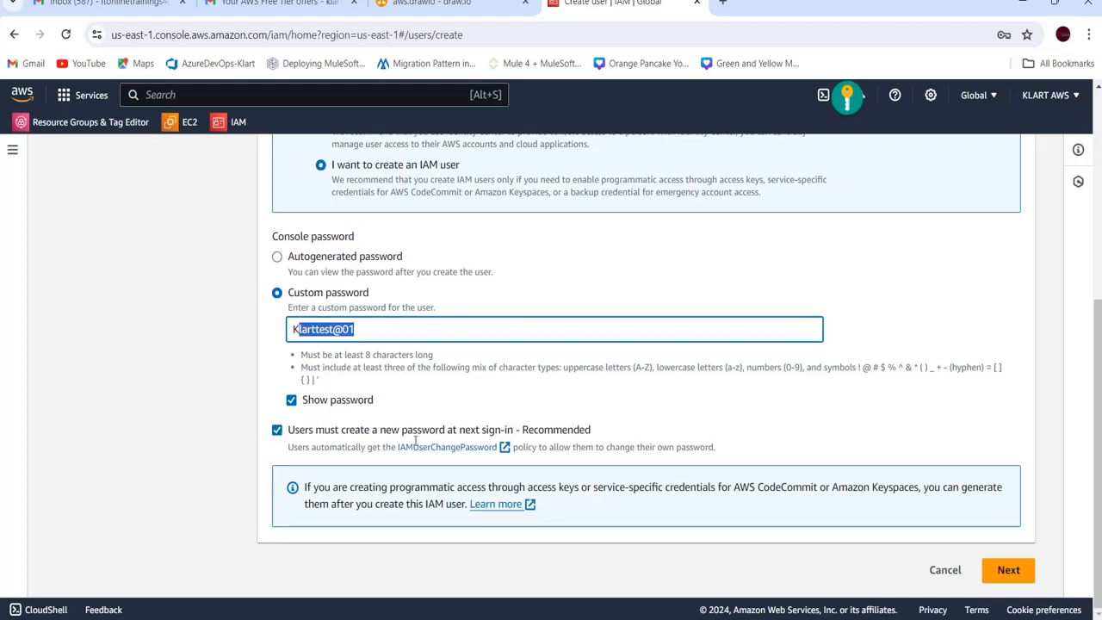
pyautogui.click(381, 326)
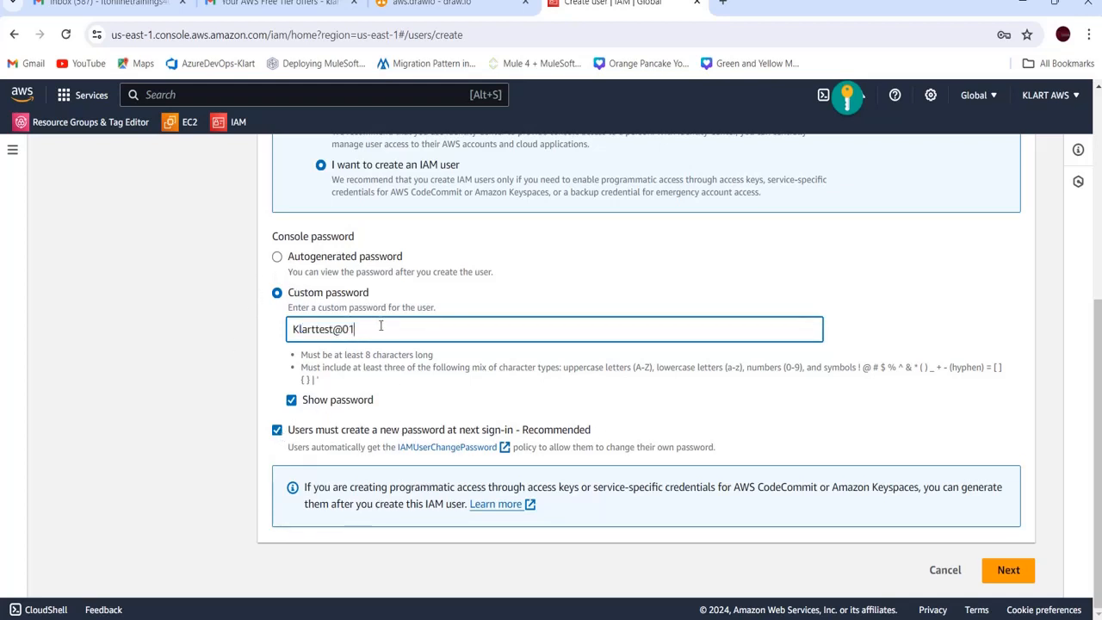
# Switch the console password to Autogenerated password, never saving the typed one in the browser, and continue to the permissions
pyautogui.click(277, 257)
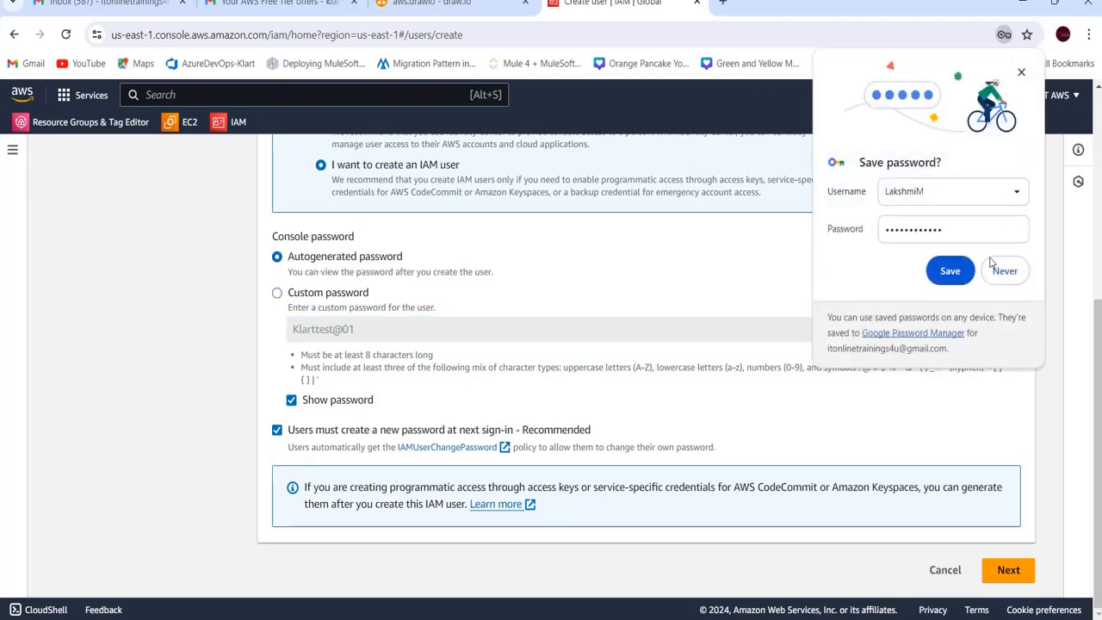
pyautogui.click(1013, 229)
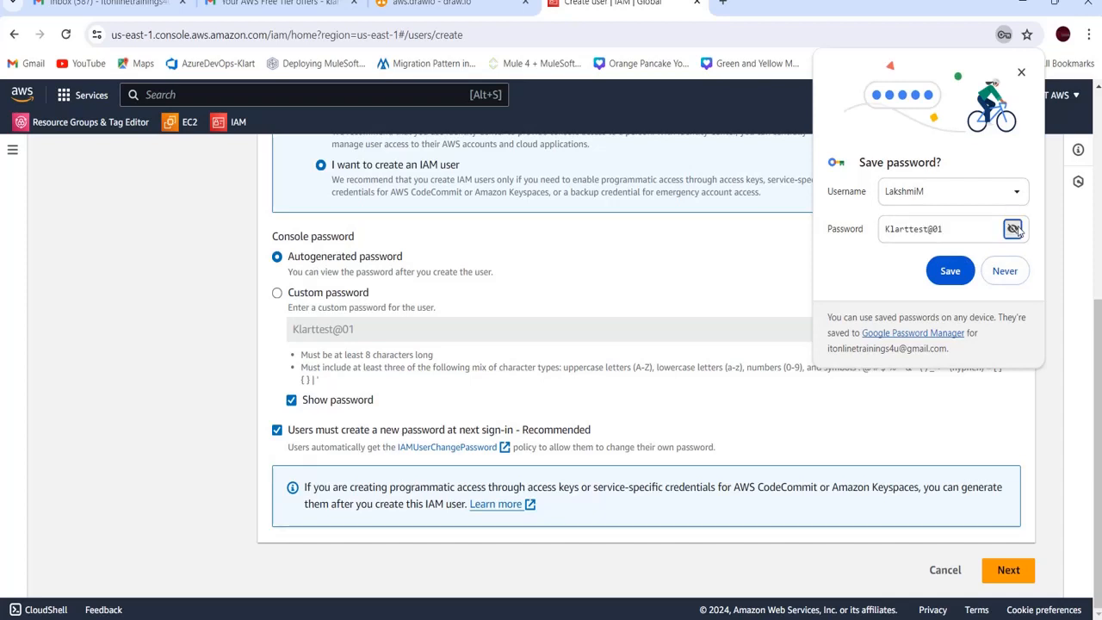
pyautogui.click(1023, 272)
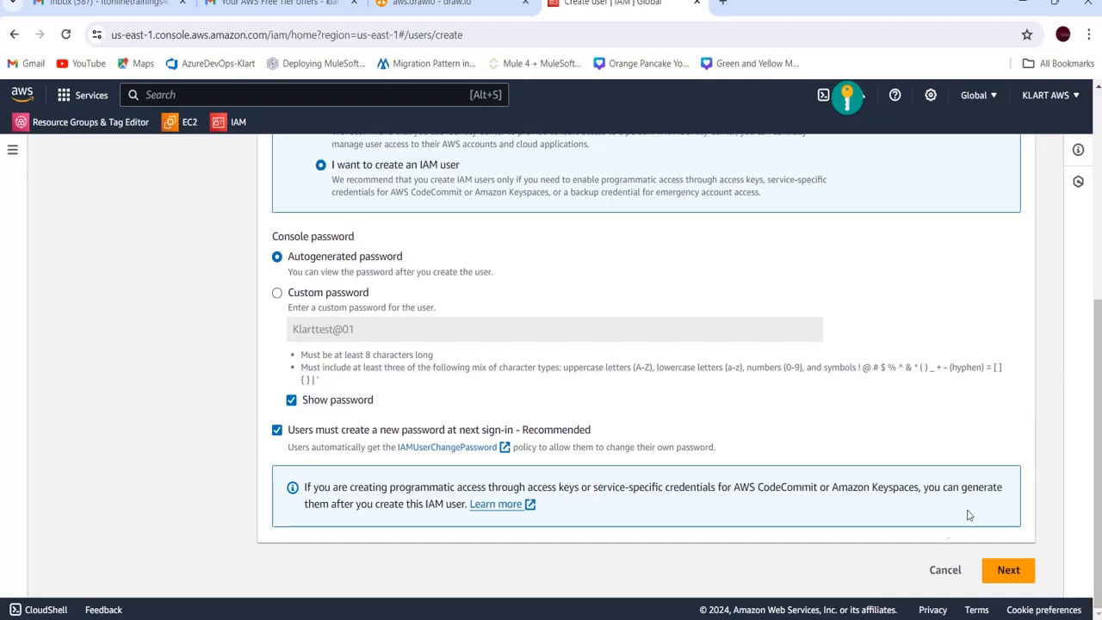
pyautogui.click(1009, 568)
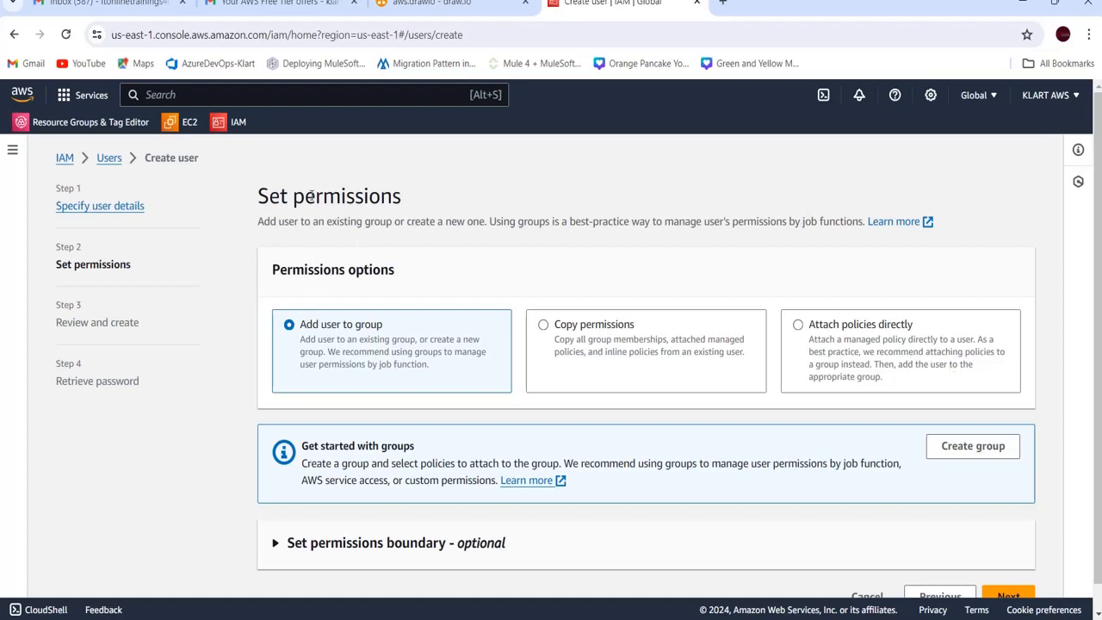
# Look at the IAM service diagram in draw.io and return to the AWS console's permission options for the new user
pyautogui.click(422, 9)
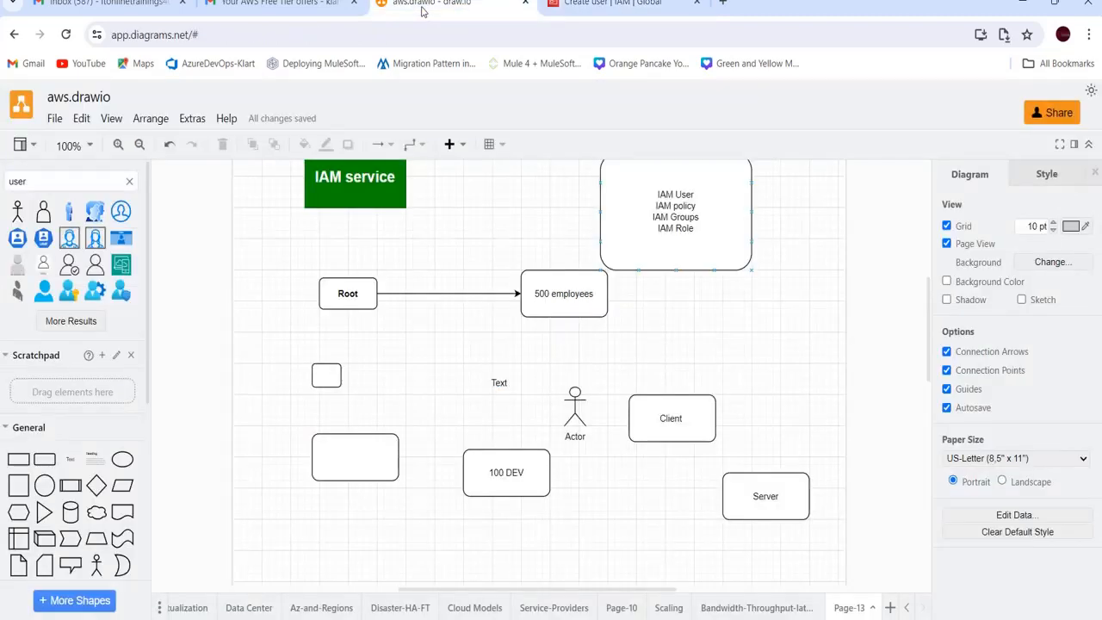
pyautogui.click(608, 12)
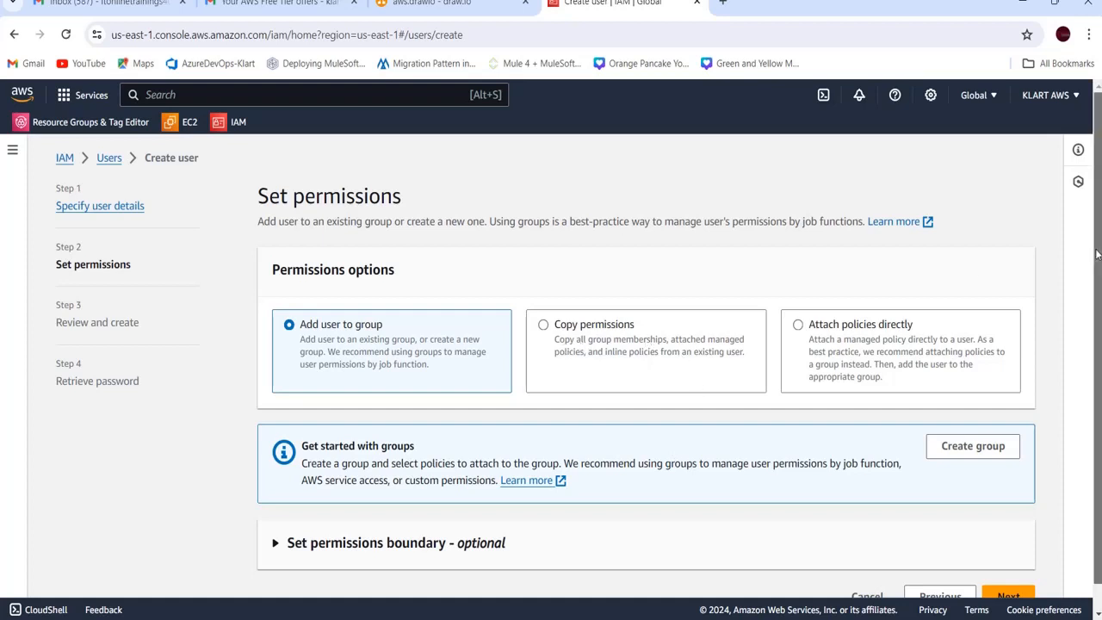
pyautogui.scroll(-1, 547, 296)
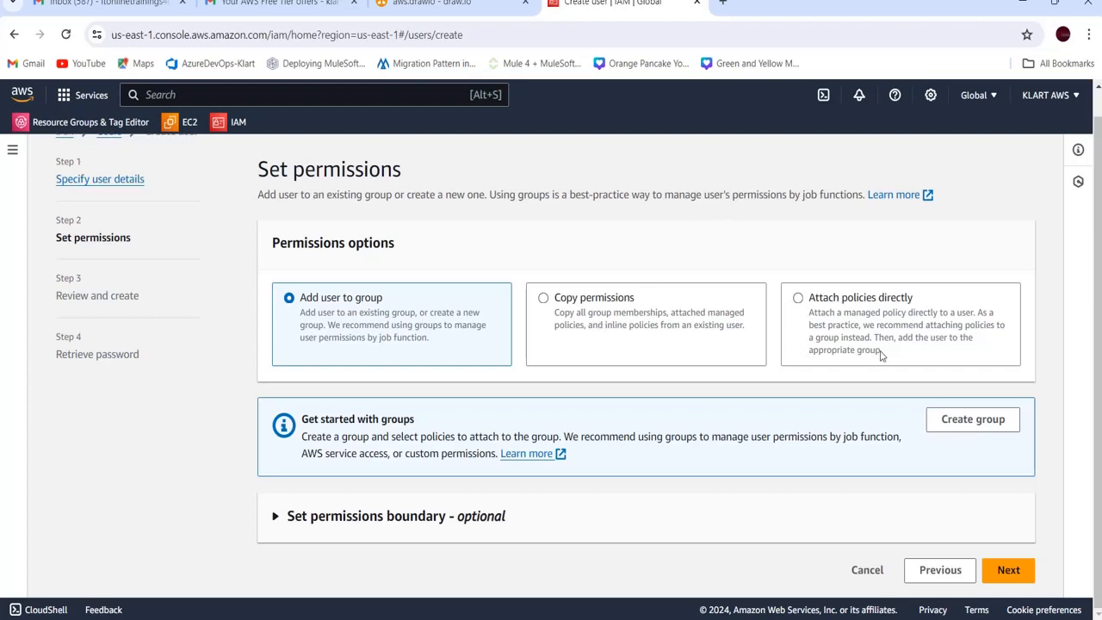
# Compare the Copy permissions and Attach policies directly options and look through the available permissions policies
pyautogui.click(545, 299)
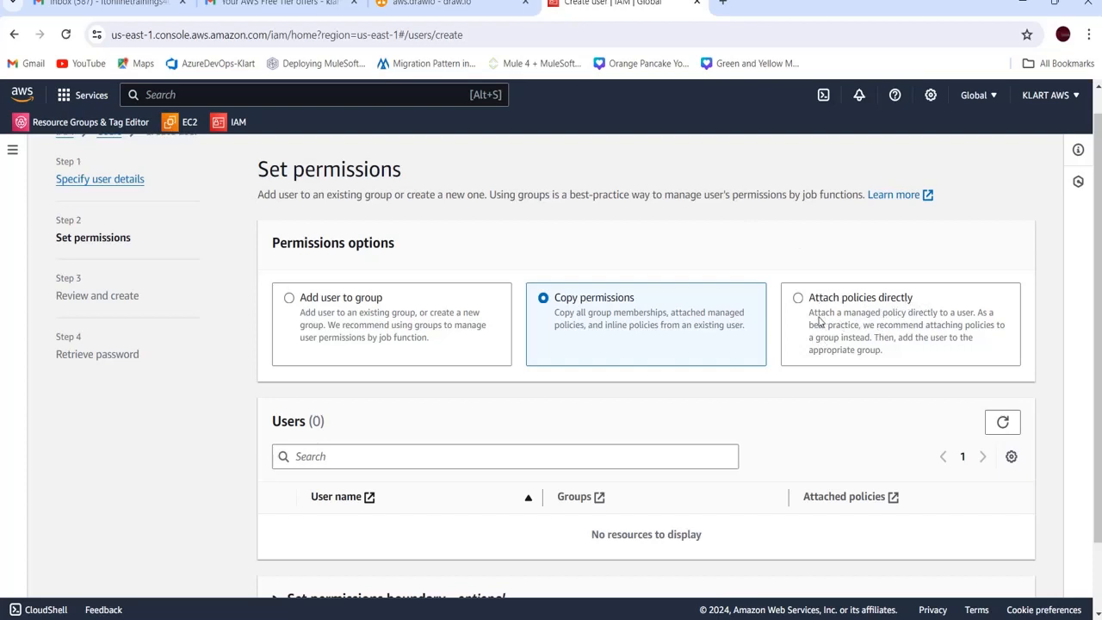
pyautogui.click(799, 300)
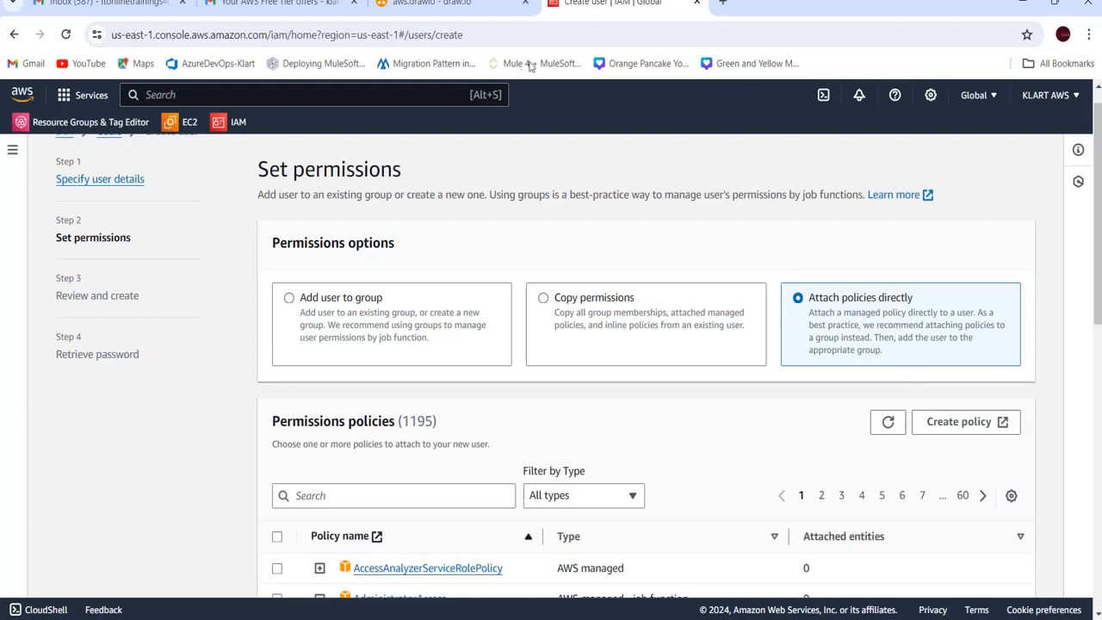
pyautogui.moveTo(500, 10)
pyautogui.scroll(-1, 1095, 286)
pyautogui.scroll(-2, 1096, 287)
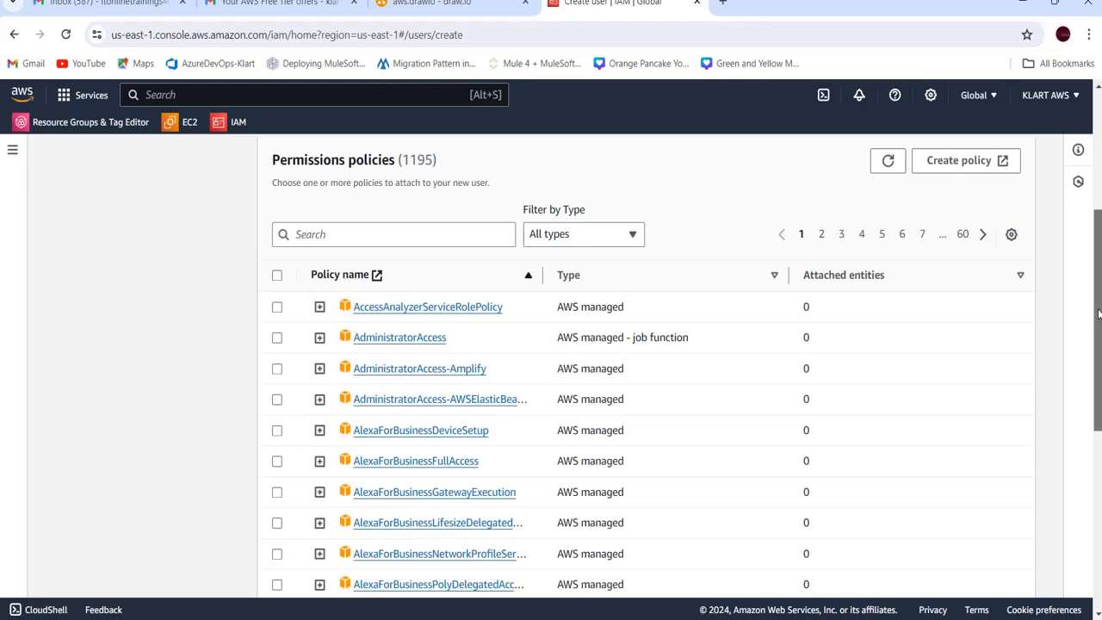
pyautogui.moveTo(1096, 318); pyautogui.dragTo(1099, 280)
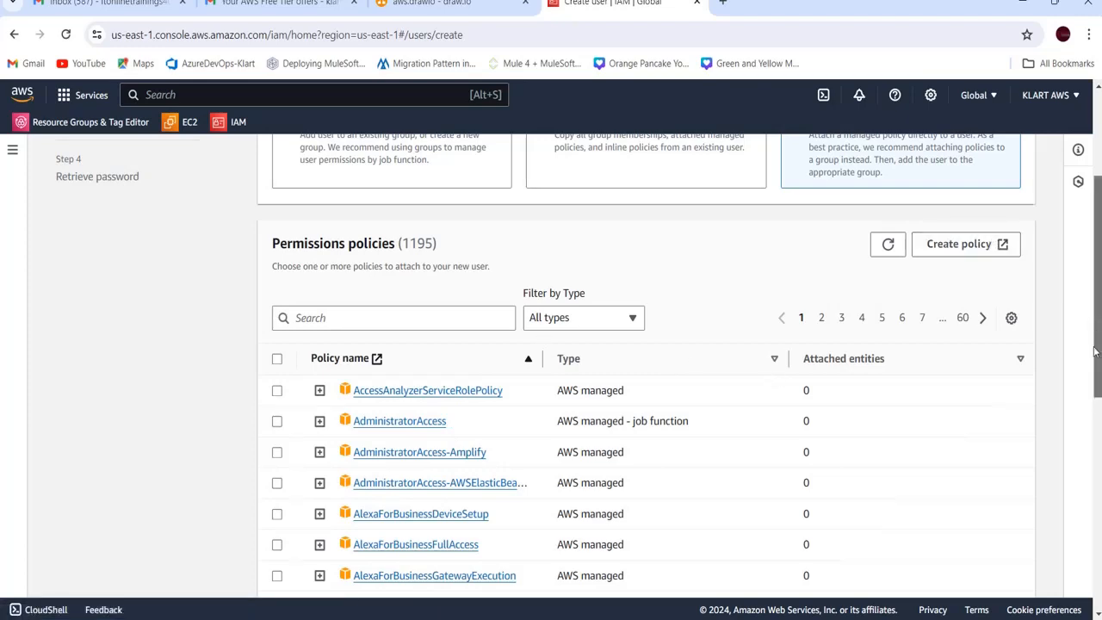
pyautogui.scroll(-5, 372, 269)
pyautogui.scroll(-1, 592, 353)
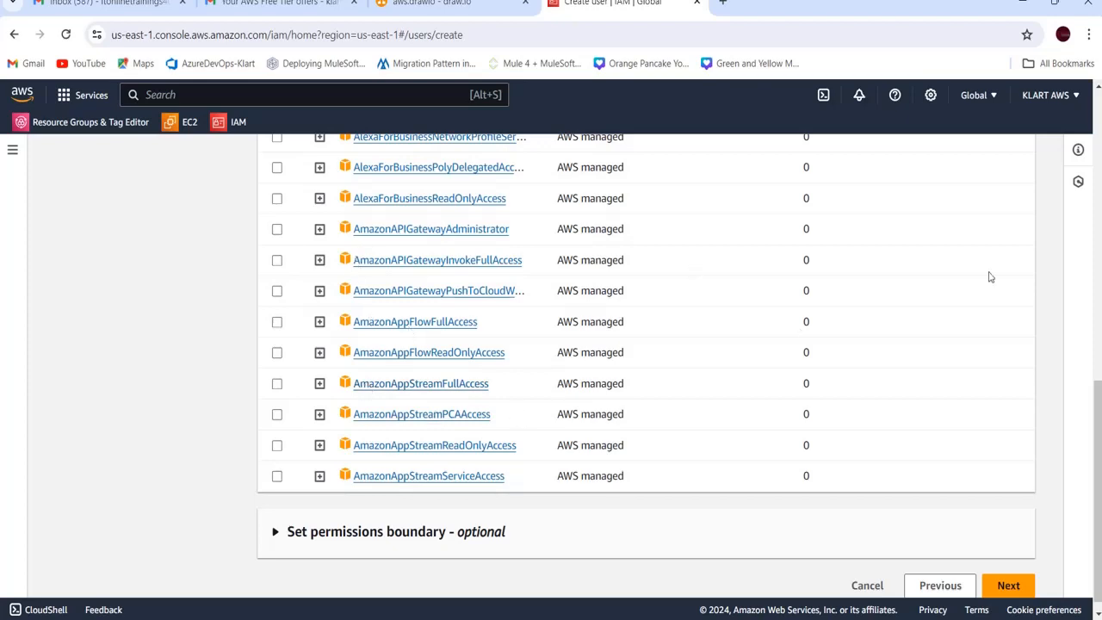
pyautogui.moveTo(1100, 442); pyautogui.dragTo(1084, 274)
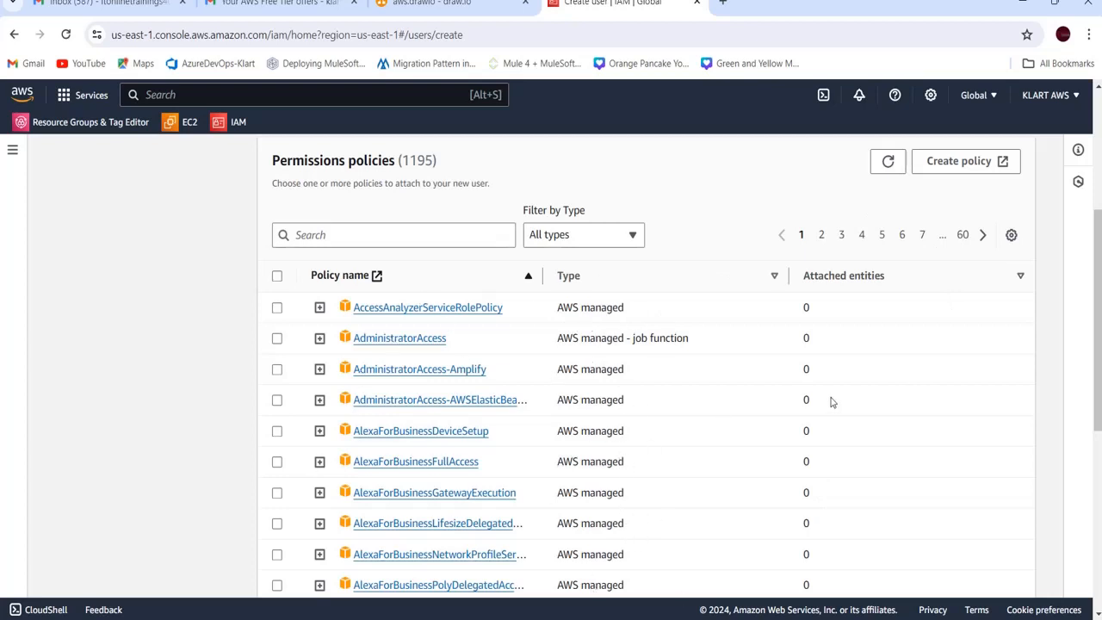
pyautogui.moveTo(1099, 268); pyautogui.dragTo(1099, 192)
# Choose Add user to group as the permissions option, without creating a group, and continue to the review
pyautogui.click(341, 312)
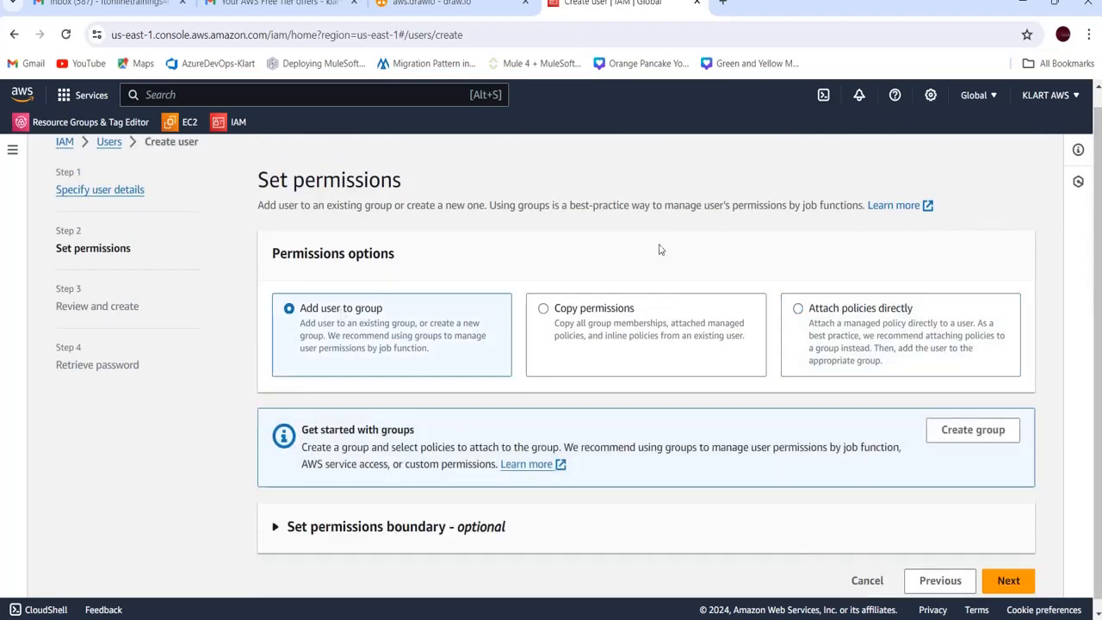
pyautogui.scroll(-1, 1098, 303)
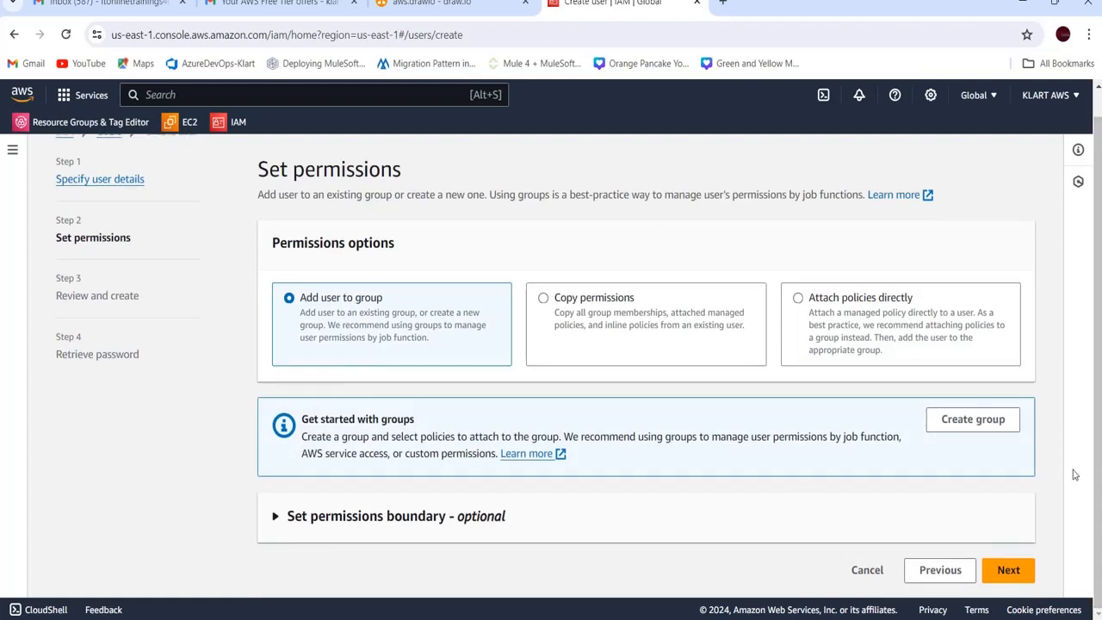
pyautogui.click(1009, 570)
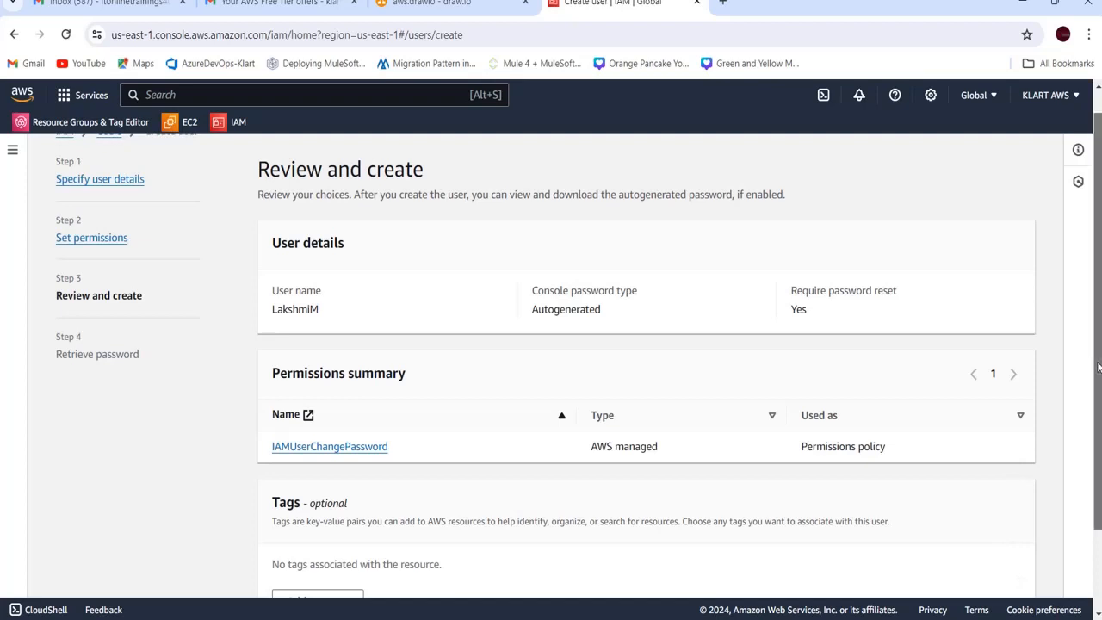
# Review the user details, permissions summary and tags, and create the user
pyautogui.scroll(-3, 1099, 367)
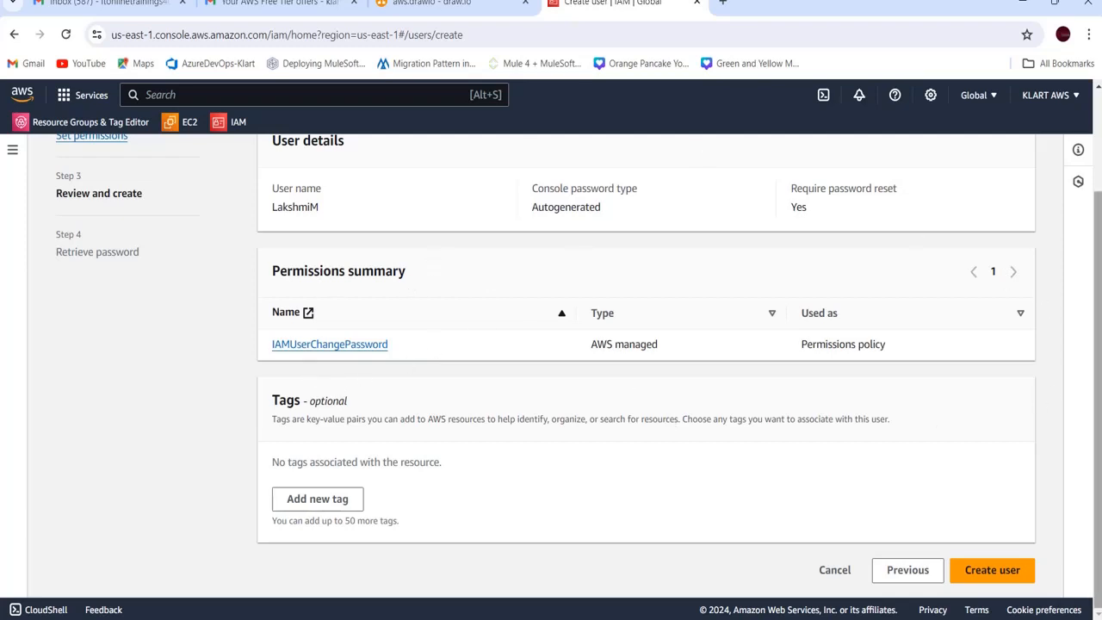
pyautogui.scroll(2, 1098, 389)
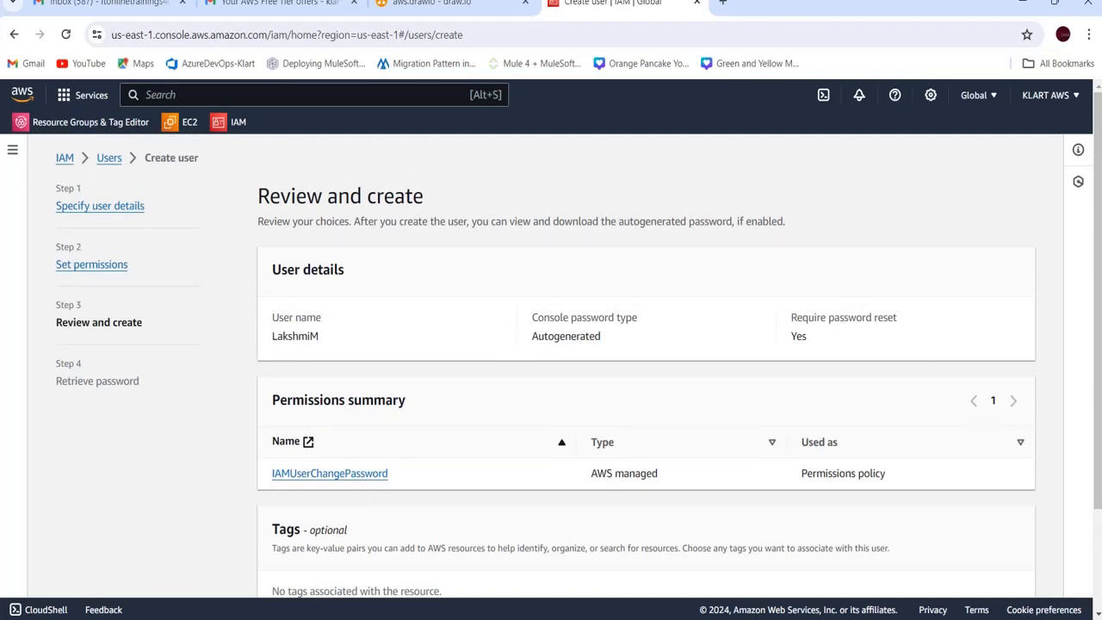
pyautogui.scroll(-2, 1097, 388)
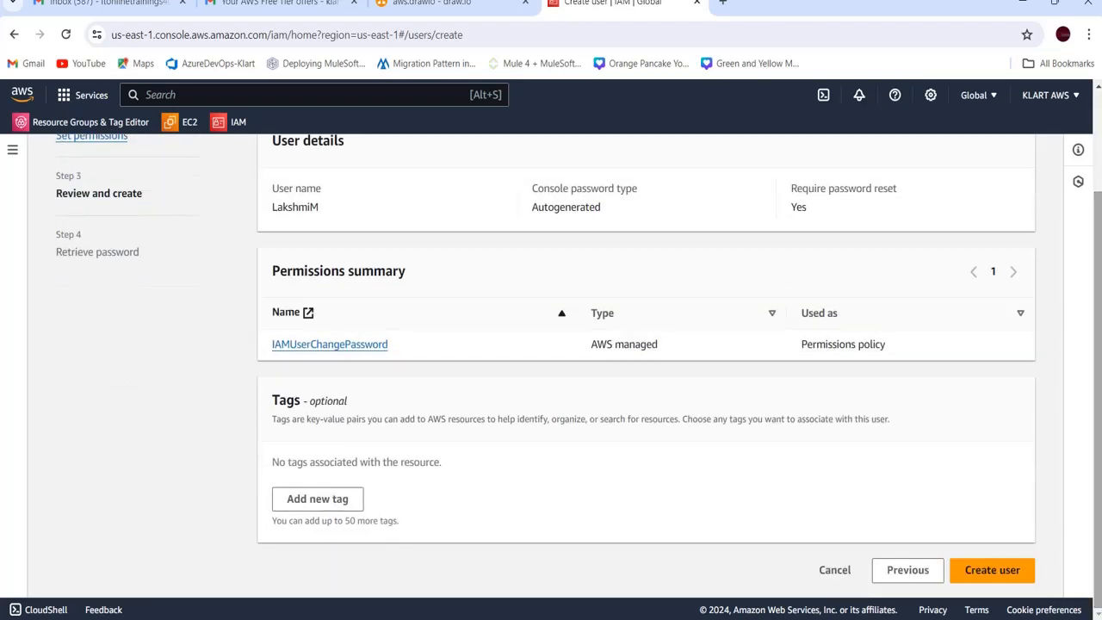
pyautogui.click(992, 570)
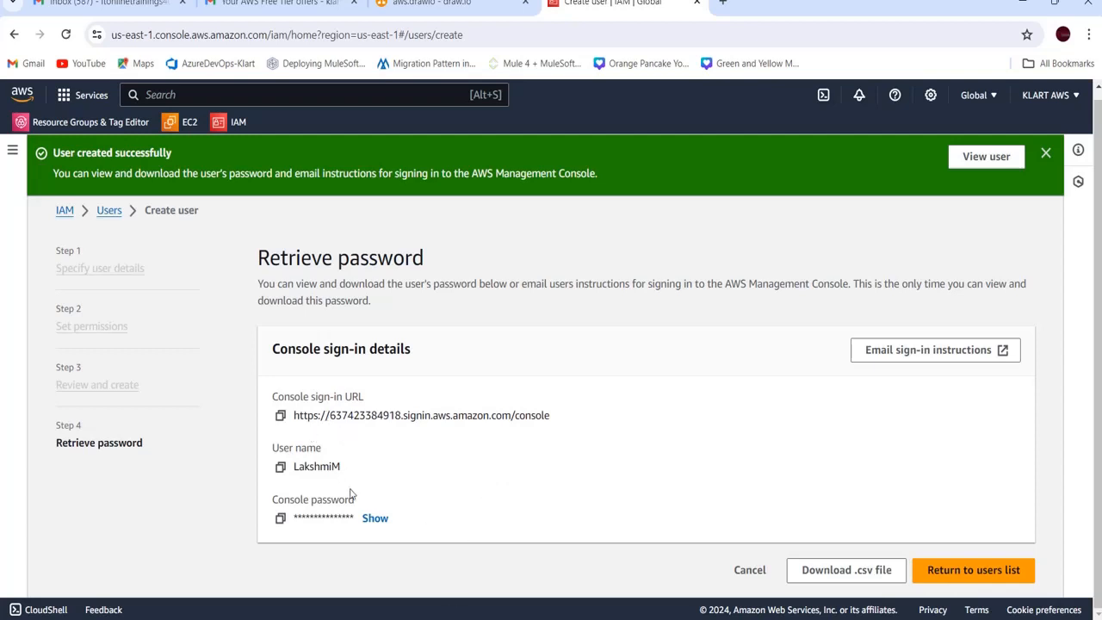
# Copy the console sign-in URL into the empty document in the text editor and start a new line
pyautogui.click(280, 415)
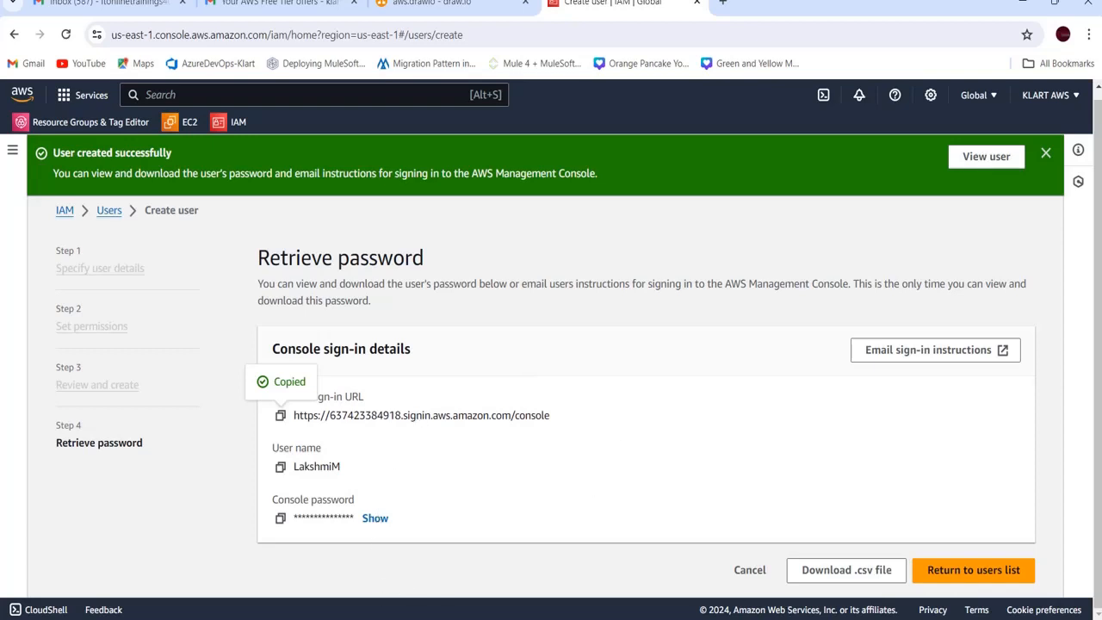
pyautogui.hotkey('alt', 'Tab')
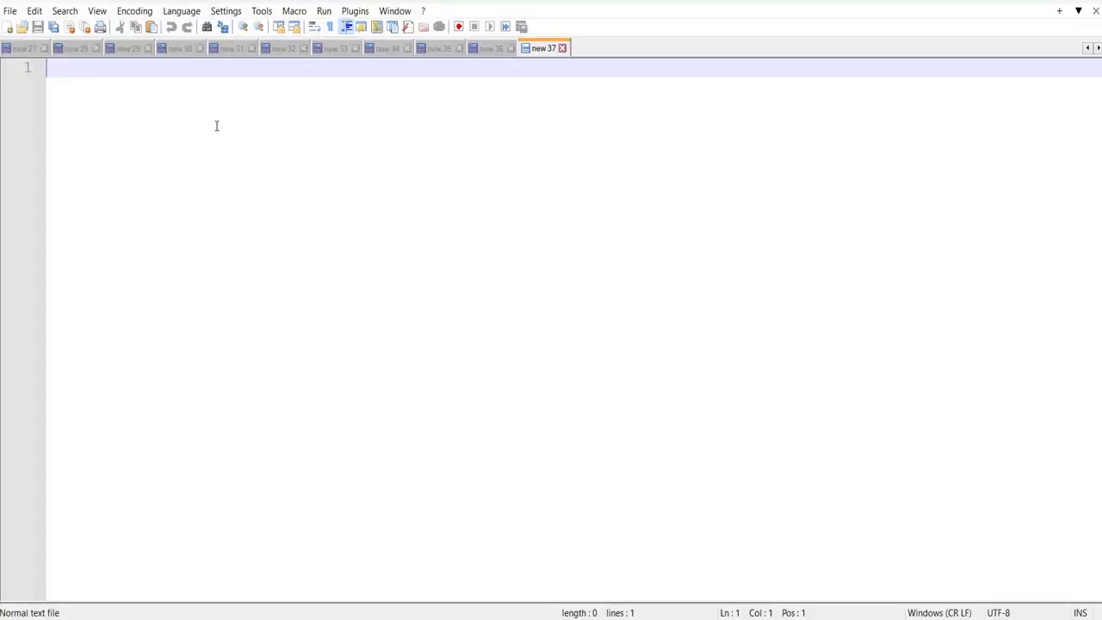
pyautogui.hotkey('ctrl', 'v')
pyautogui.press('Return')
# Copy the new user's user name from the AWS console onto the line below the sign-in URL in the text editor
pyautogui.hotkey('alt', 'Tab')
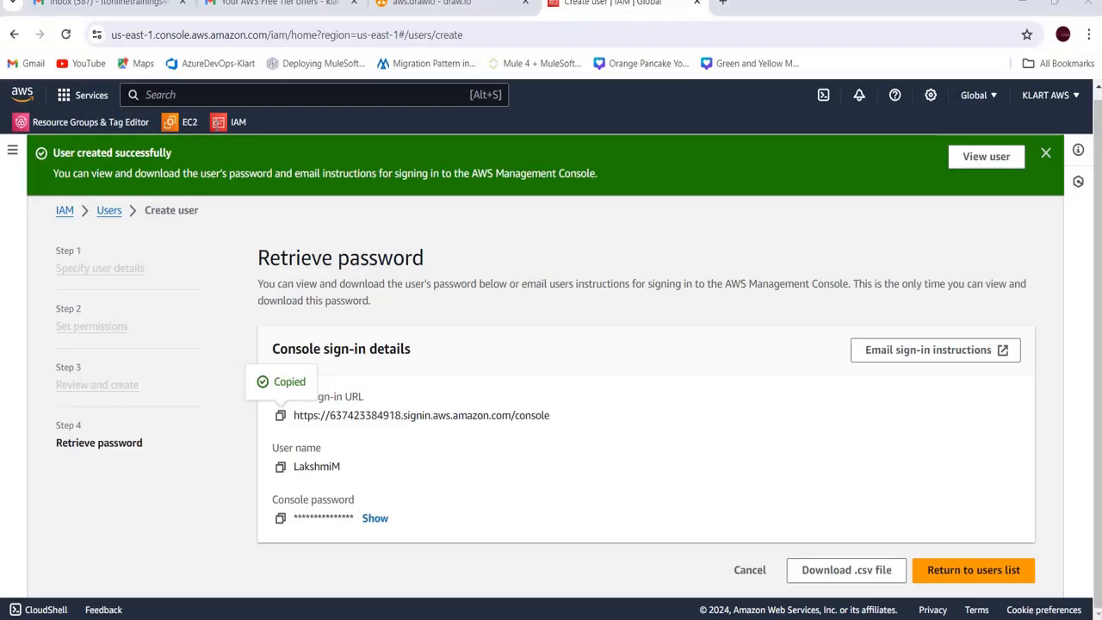
pyautogui.click(281, 467)
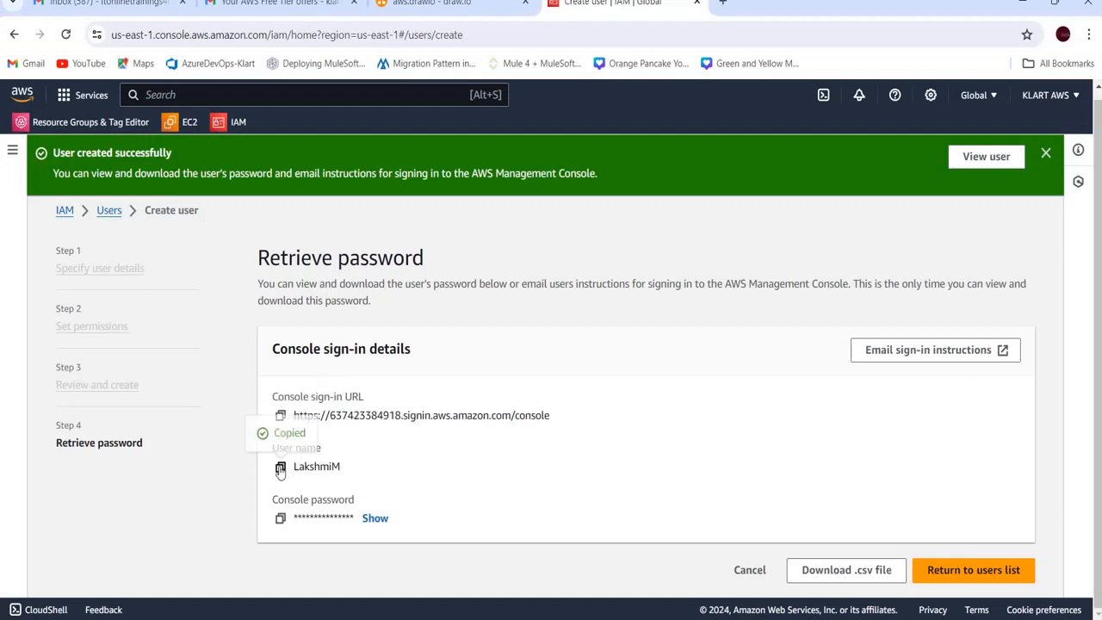
pyautogui.hotkey('alt', 'Tab')
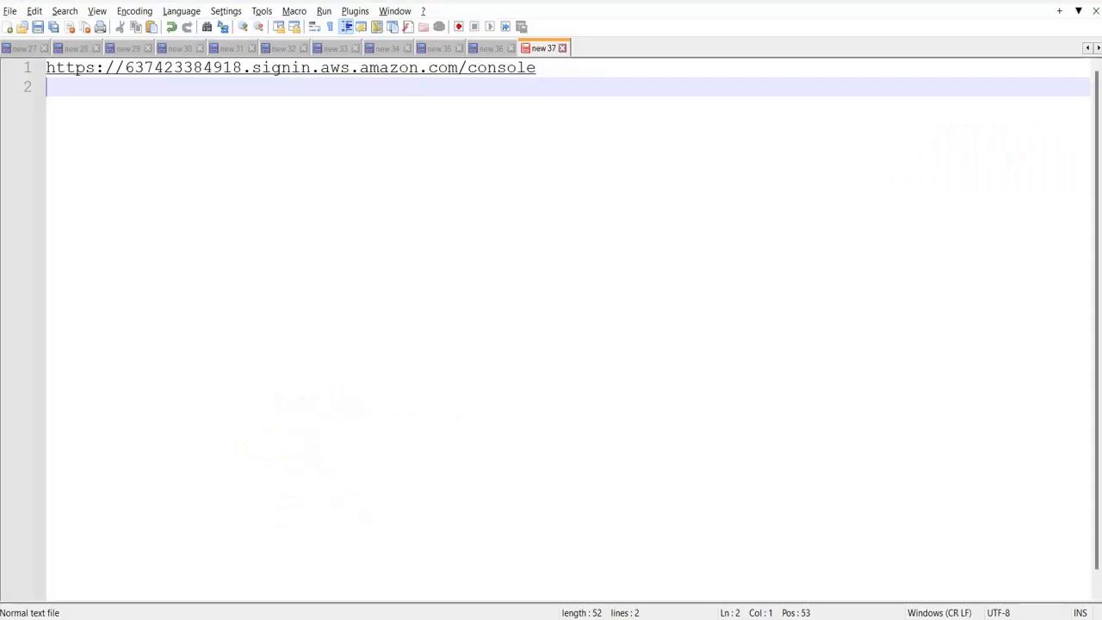
pyautogui.hotkey('ctrl', 'v')
pyautogui.press('Return')
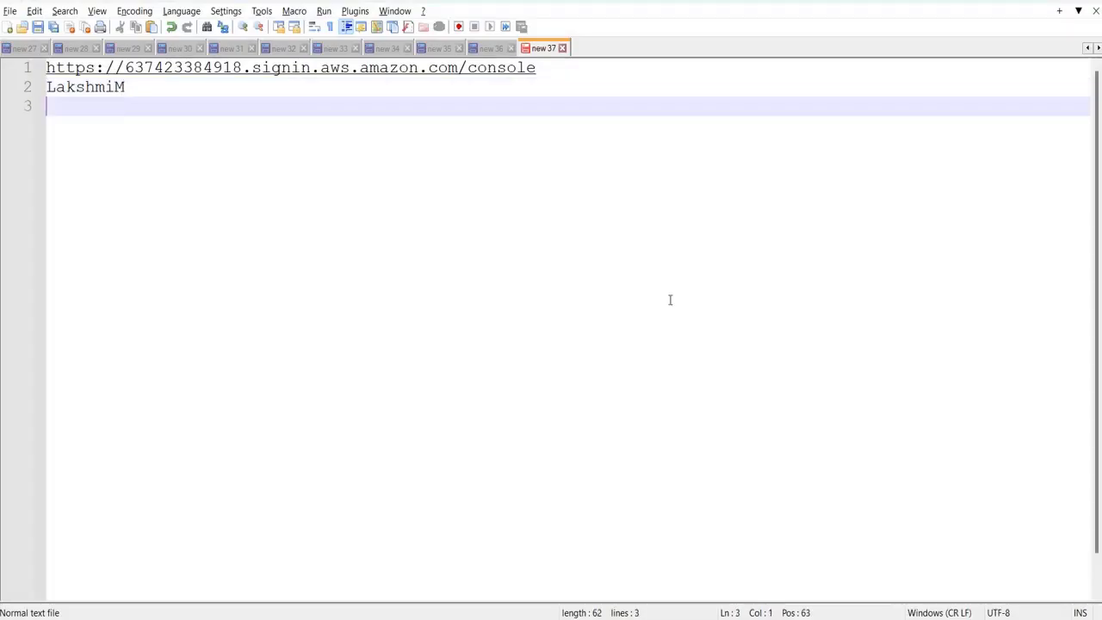
# Show the new user's console password and copy it onto the line below the user name in the text editor
pyautogui.hotkey('alt', 'Tab')
pyautogui.click(382, 518)
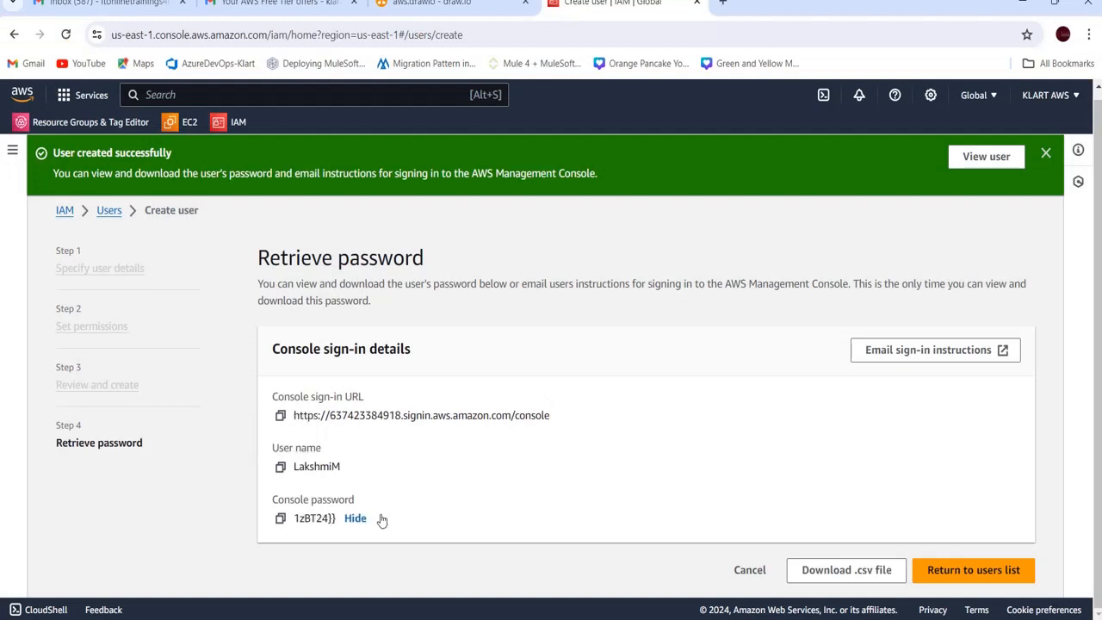
pyautogui.click(280, 519)
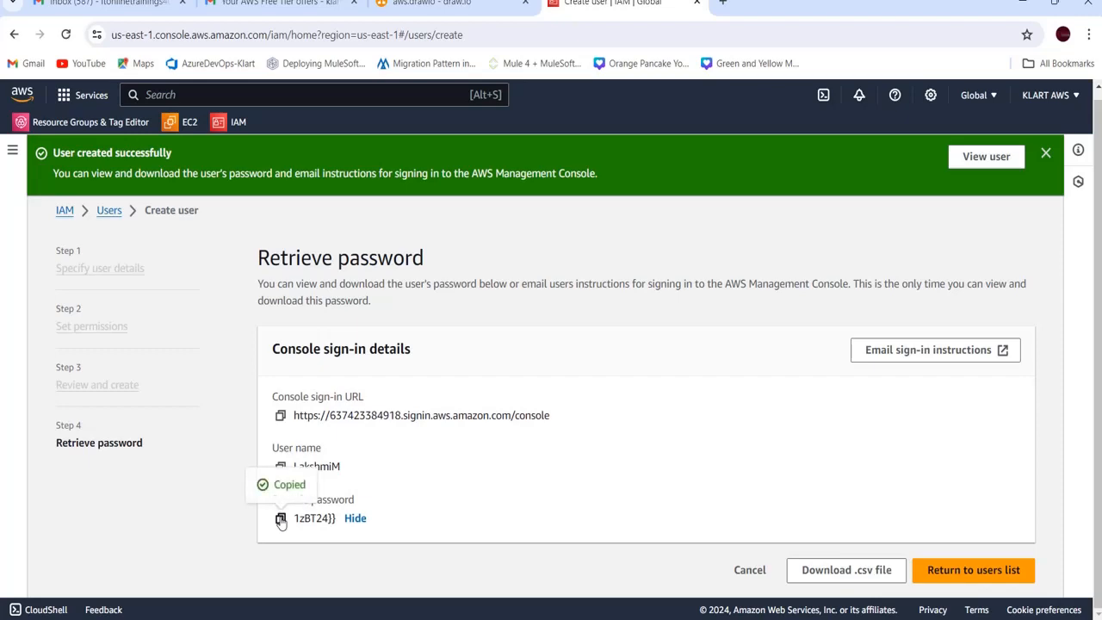
pyautogui.hotkey('alt', 'Tab')
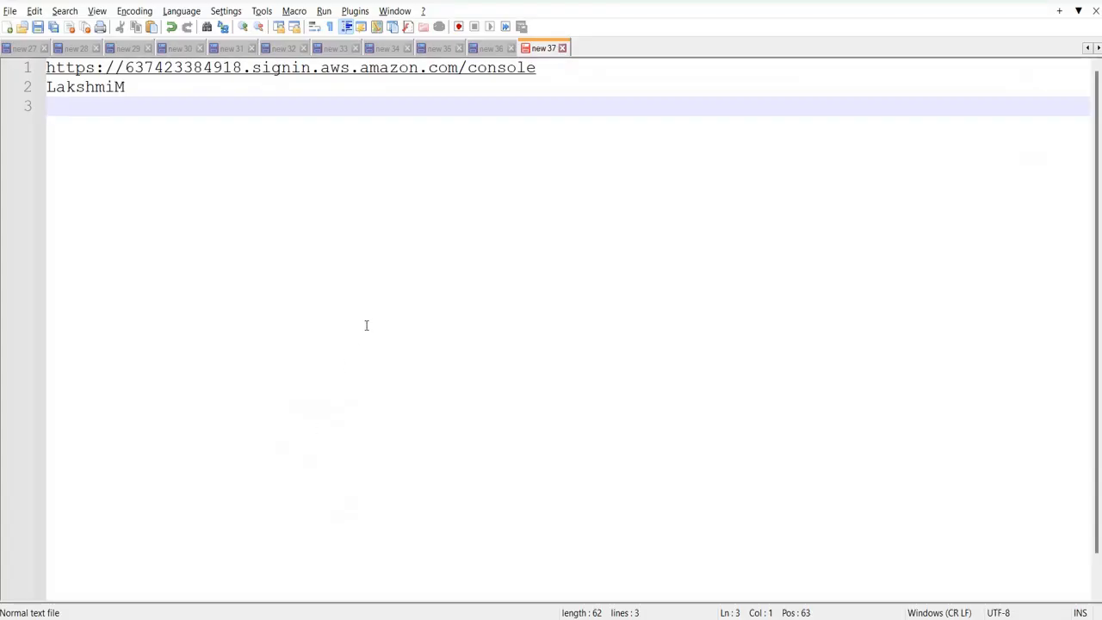
pyautogui.hotkey('ctrl', 'v')
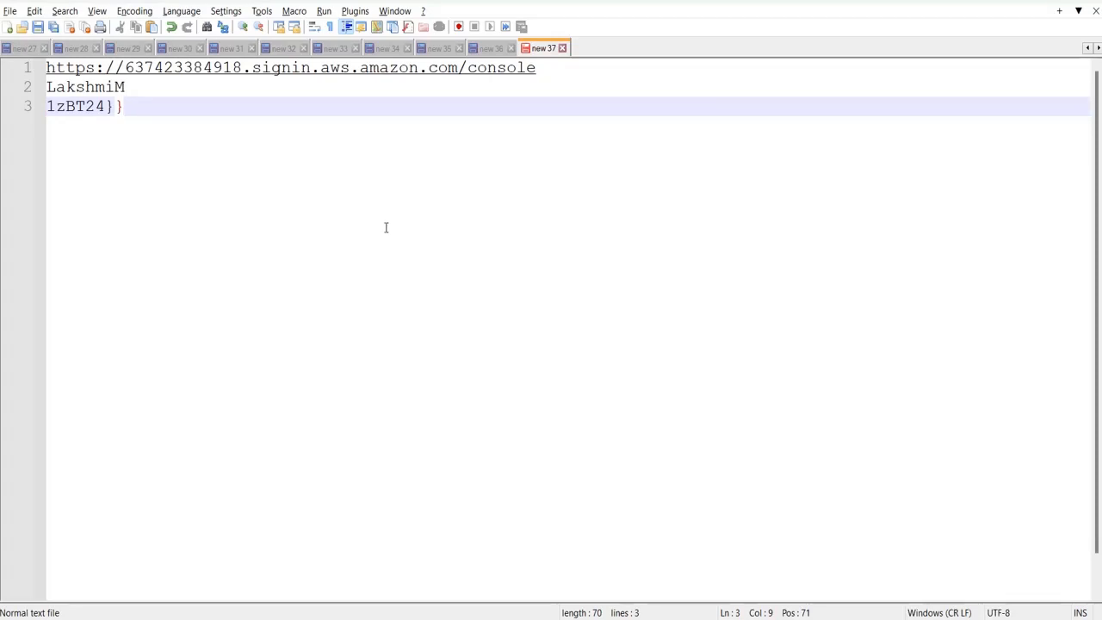
# Return to the AWS console and download the new user's sign-in credentials as a .csv file
pyautogui.hotkey('alt', 'Tab')
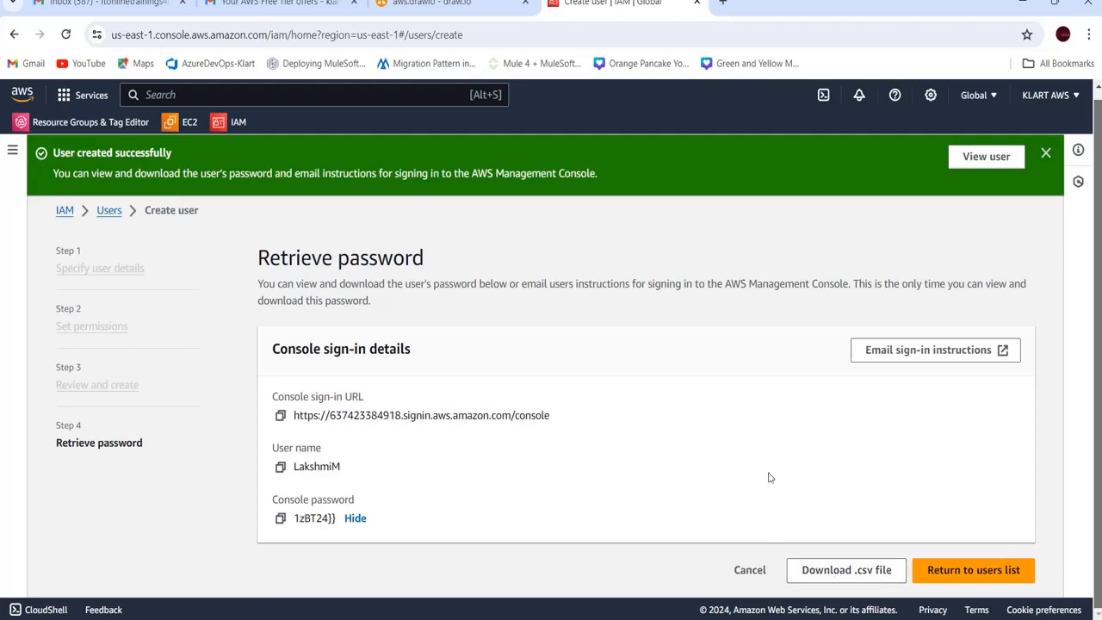
pyautogui.click(849, 575)
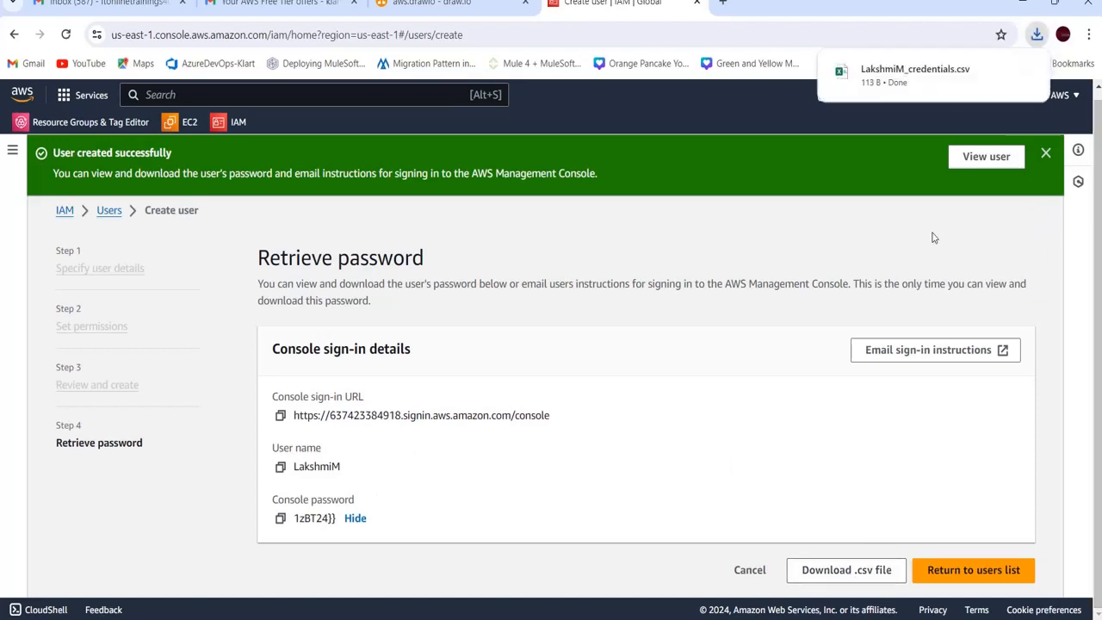
# Try to email the new user's sign-in instructions, then dismiss the prompt for choosing a mail app
pyautogui.click(924, 367)
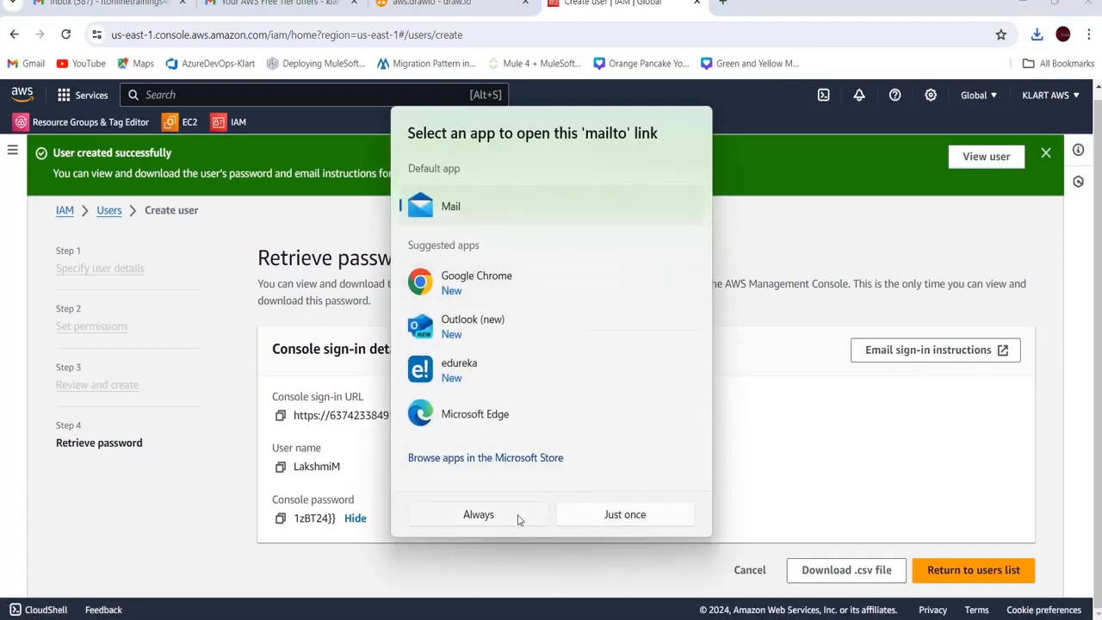
pyautogui.click(844, 413)
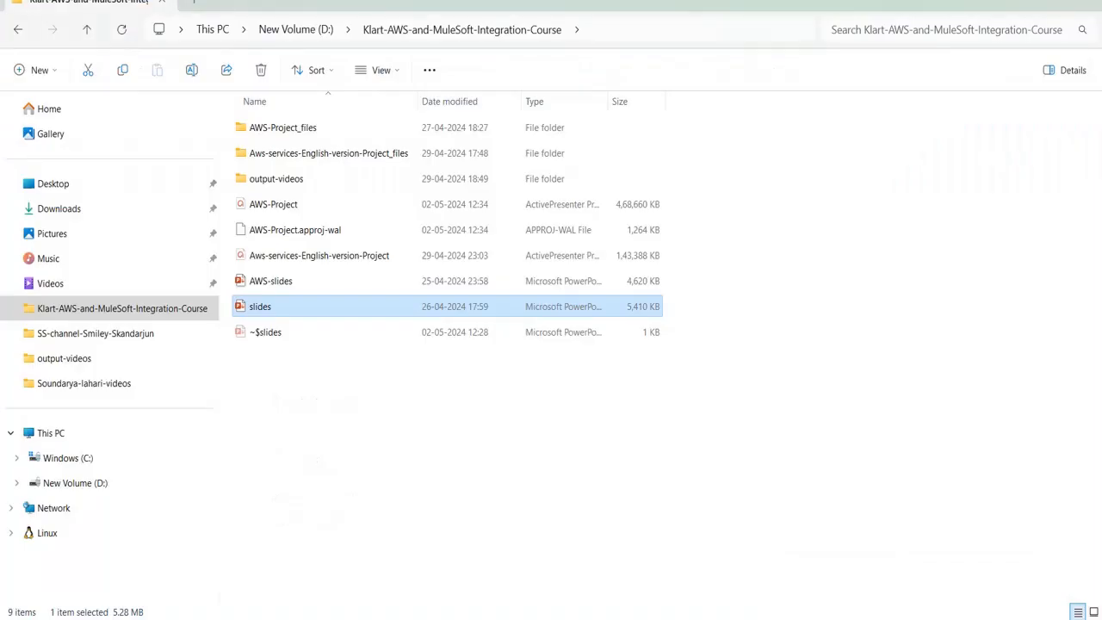
# Open the downloaded credentials .csv file from the Downloads folder and widen its columns to examine the user name, password and sign-in URL
pyautogui.click(69, 215)
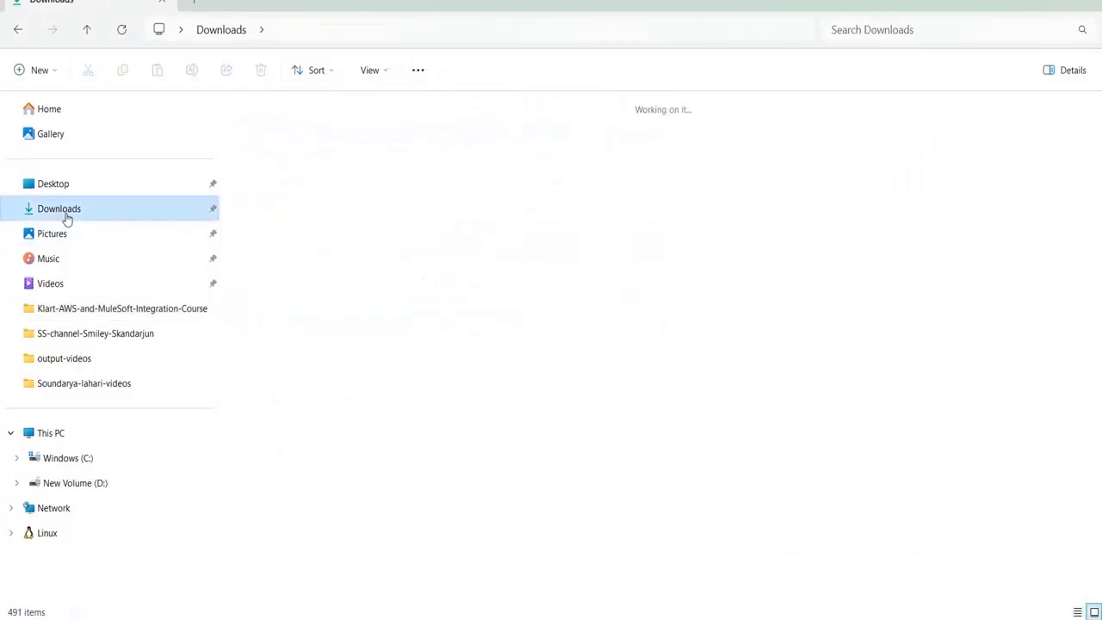
pyautogui.click(278, 194)
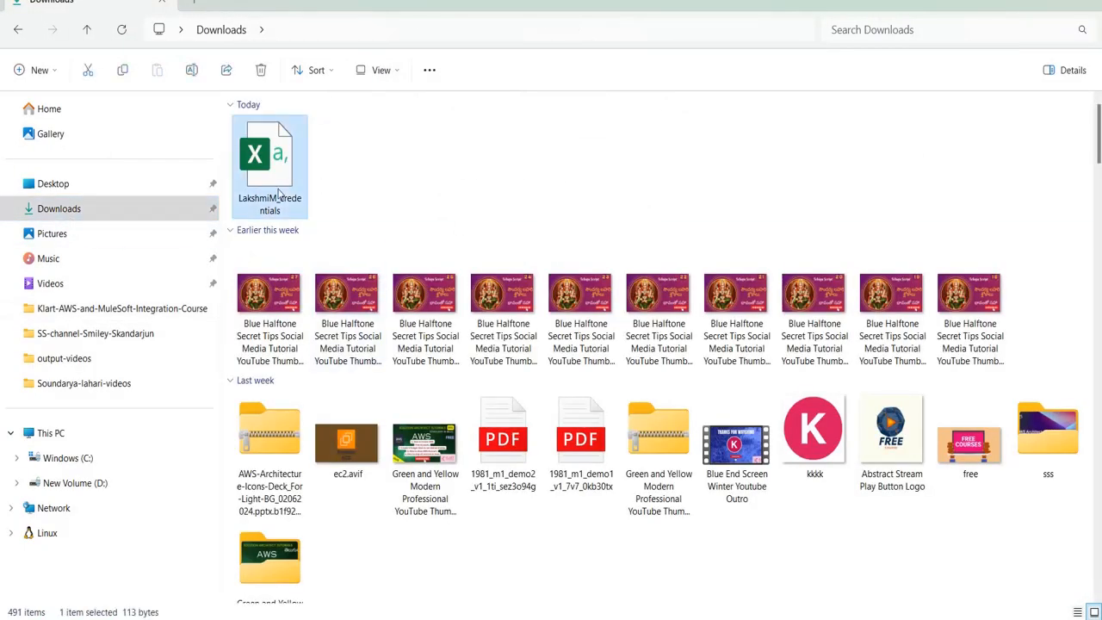
pyautogui.doubleClick(278, 194)
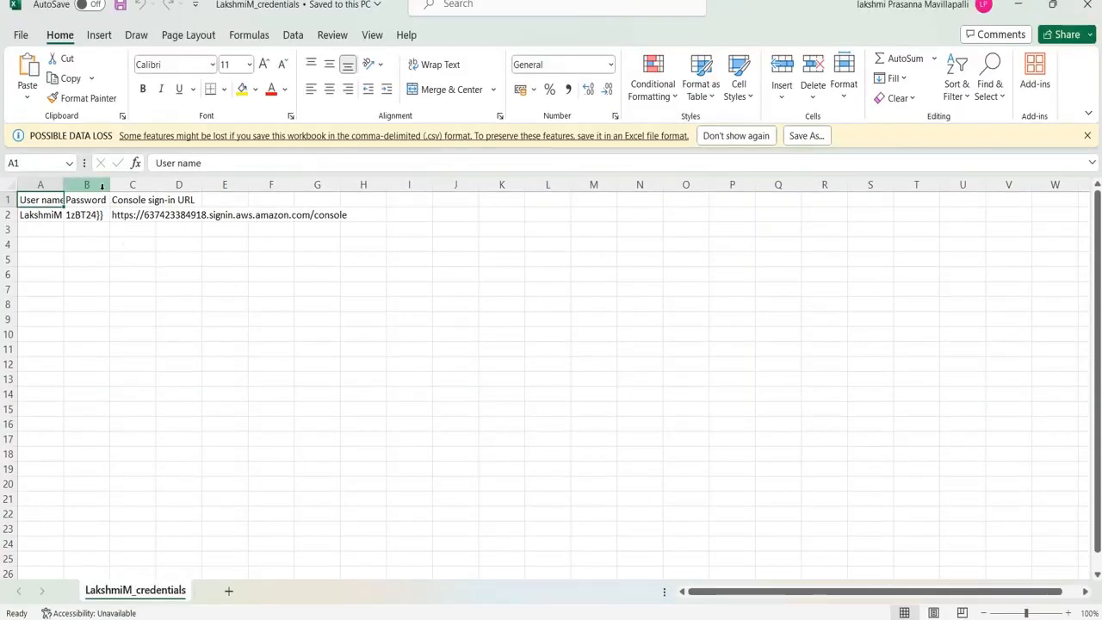
pyautogui.moveTo(110, 184); pyautogui.dragTo(572, 191)
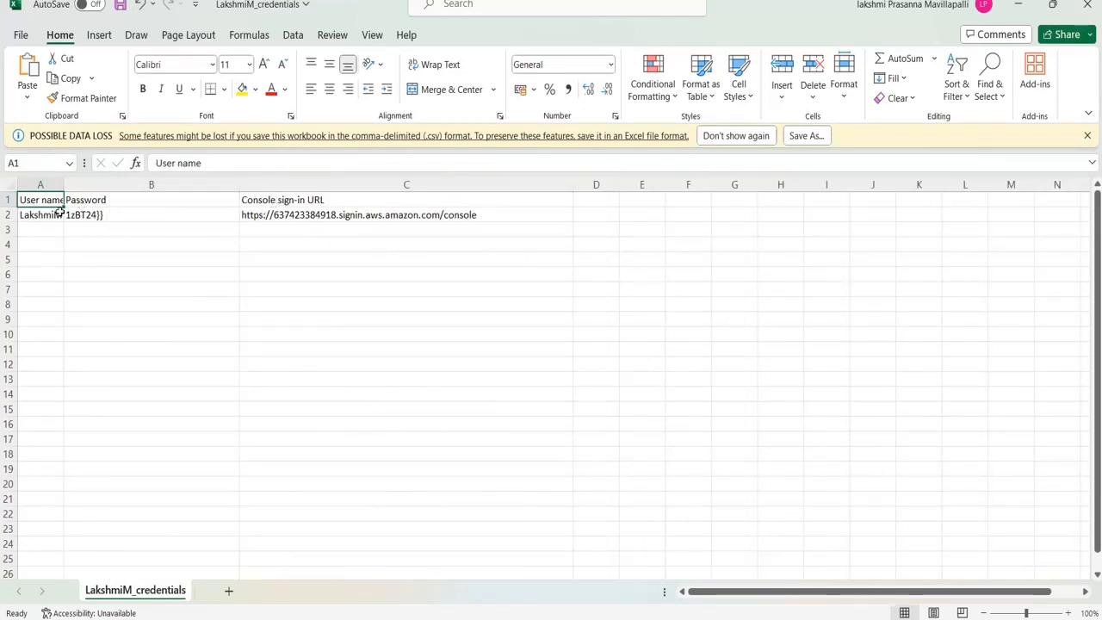
pyautogui.click(384, 215)
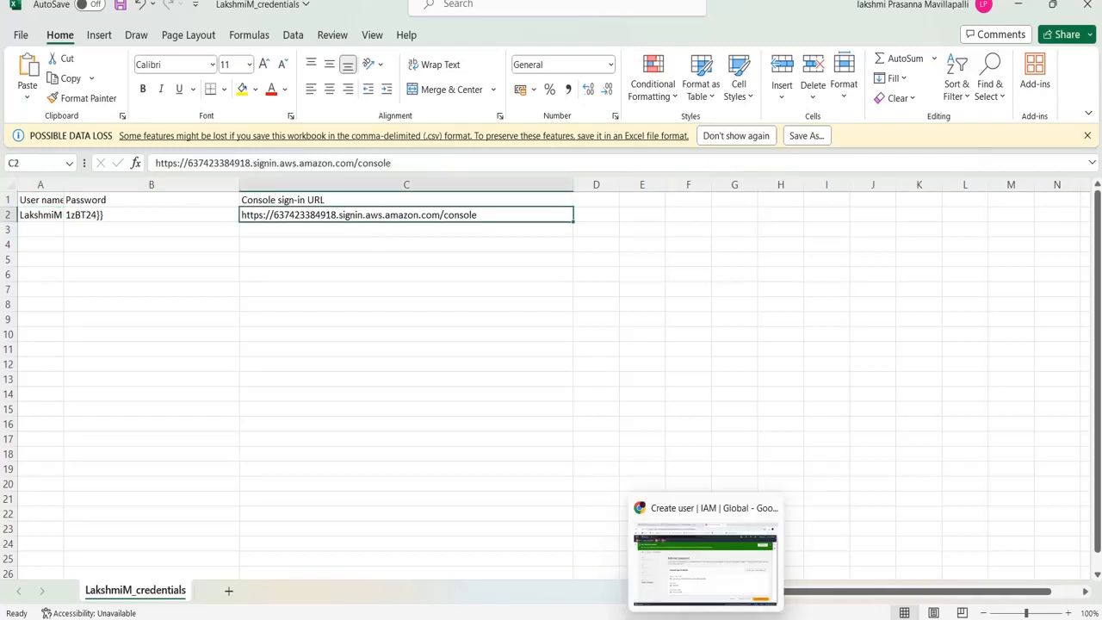
# Switch back to the AWS console in Chrome and return to the IAM users list
pyautogui.click(706, 618)
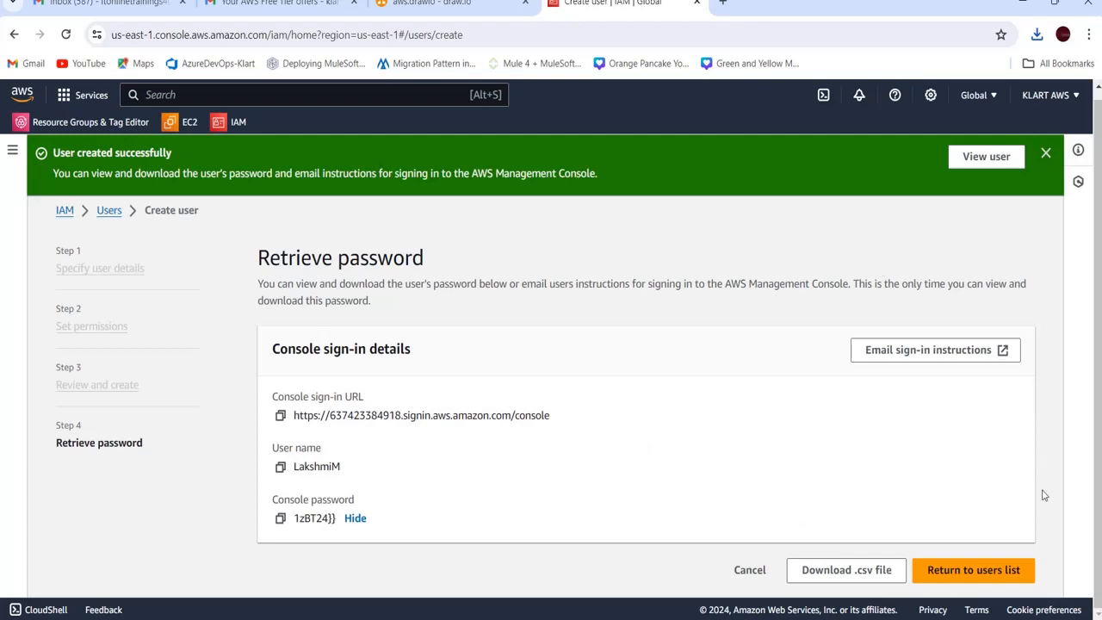
pyautogui.click(963, 572)
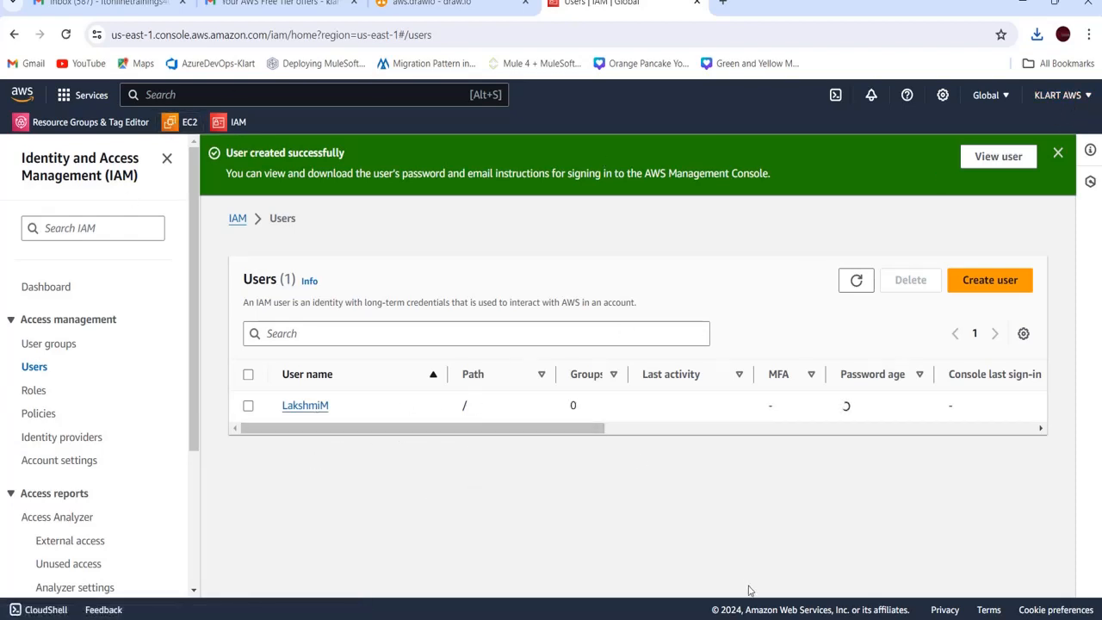
# Copy the console sign-in URL from the notes in Notepad++ and open a new incognito Chrome window
pyautogui.moveTo(738, 619)
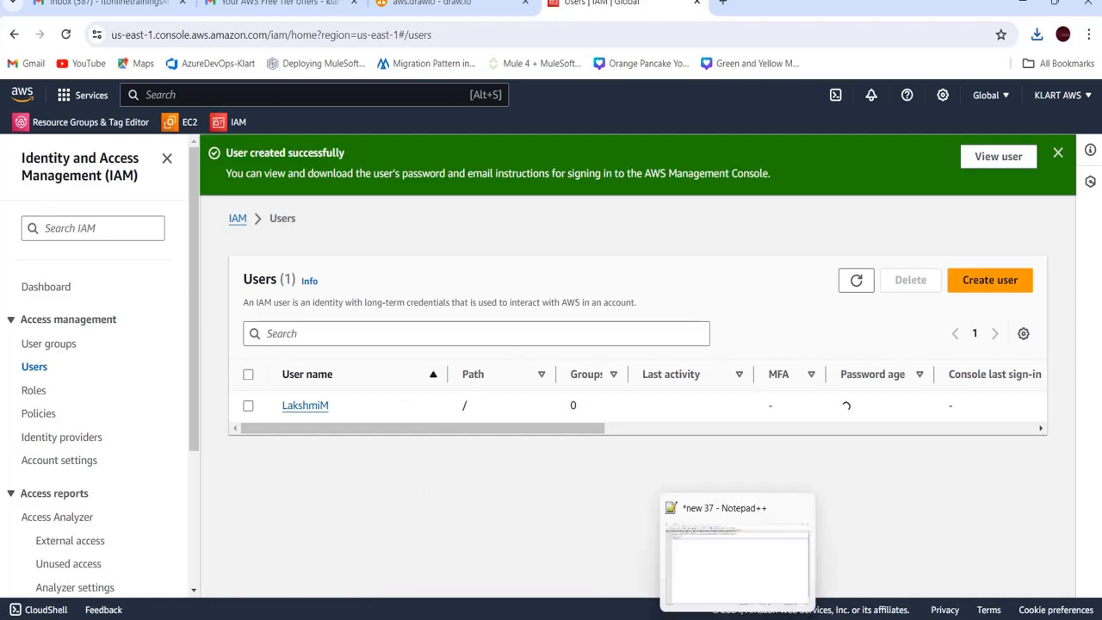
pyautogui.click(737, 560)
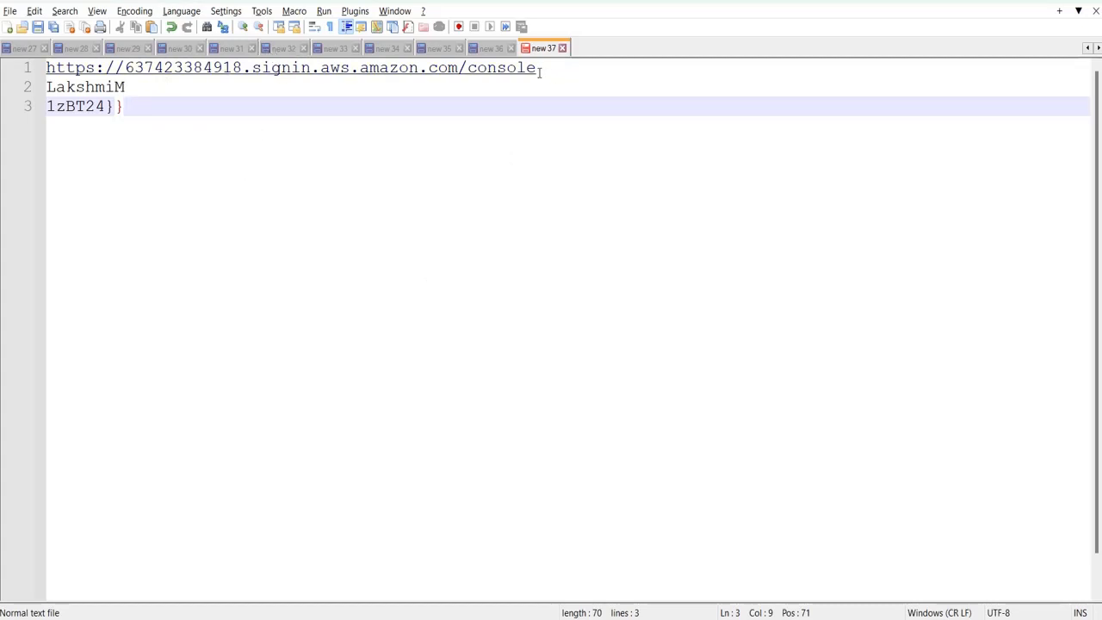
pyautogui.moveTo(538, 68); pyautogui.dragTo(47, 67)
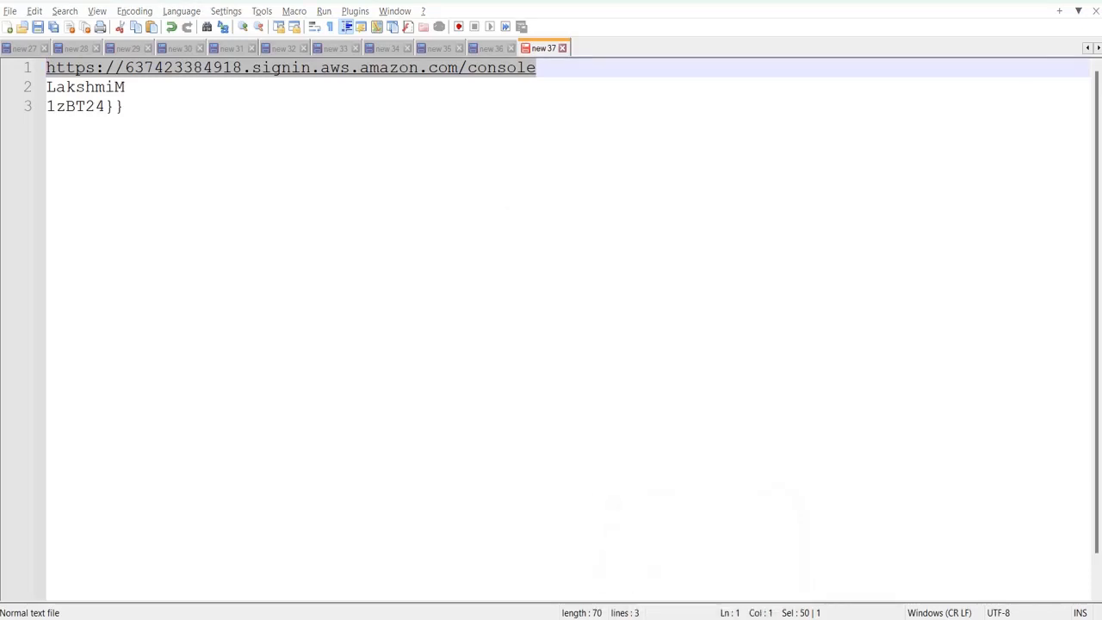
pyautogui.rightClick(706, 618)
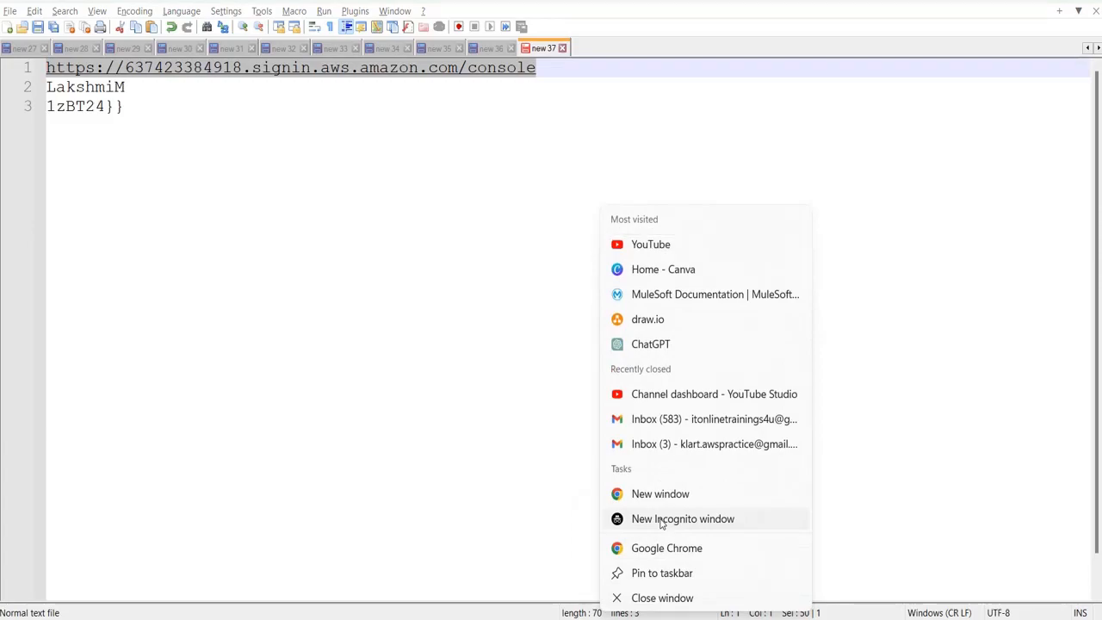
pyautogui.click(661, 519)
# Load the copied console sign-in URL in the incognito window, keeping the root user's console window open
pyautogui.moveTo(707, 618)
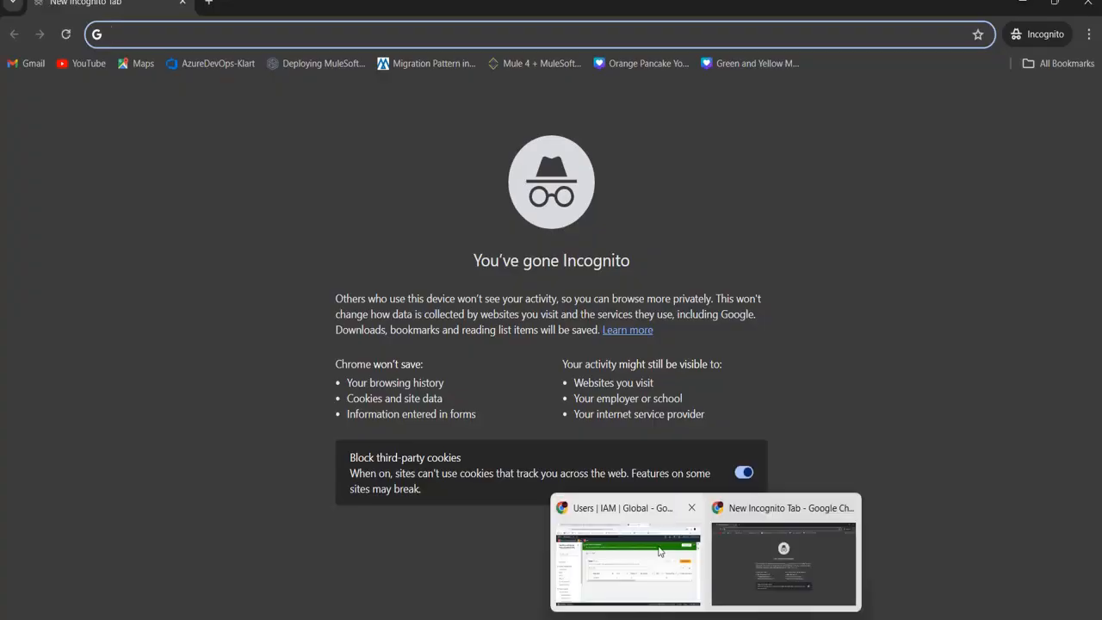
pyautogui.click(662, 551)
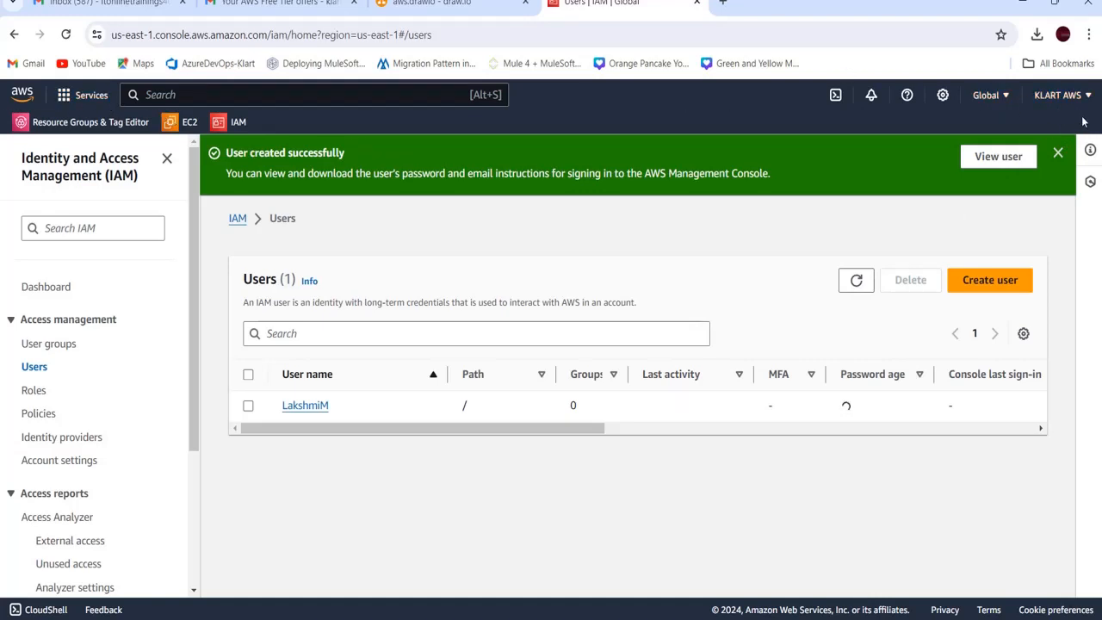
pyautogui.moveTo(706, 618)
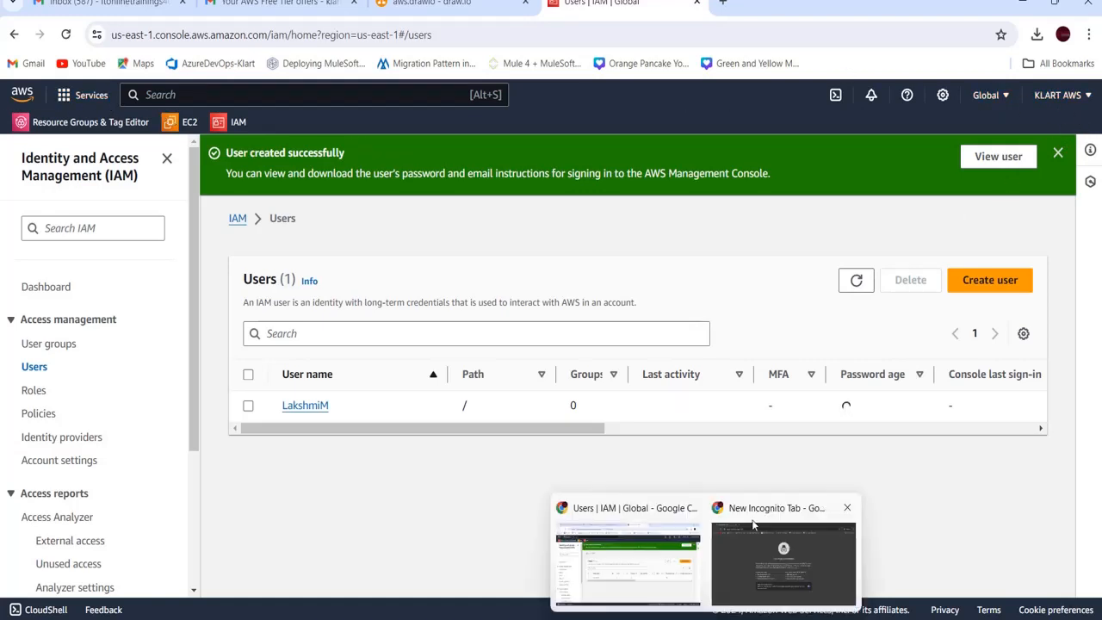
pyautogui.click(784, 552)
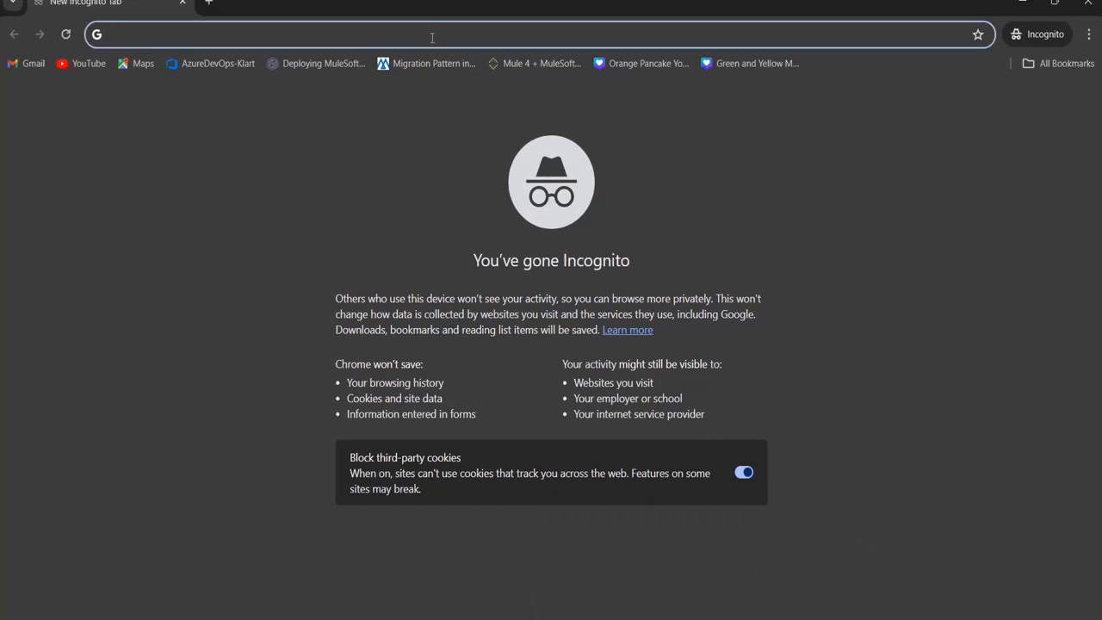
pyautogui.write('https://637423384918.signin.aws.amazon.com/console')
pyautogui.press('Return')
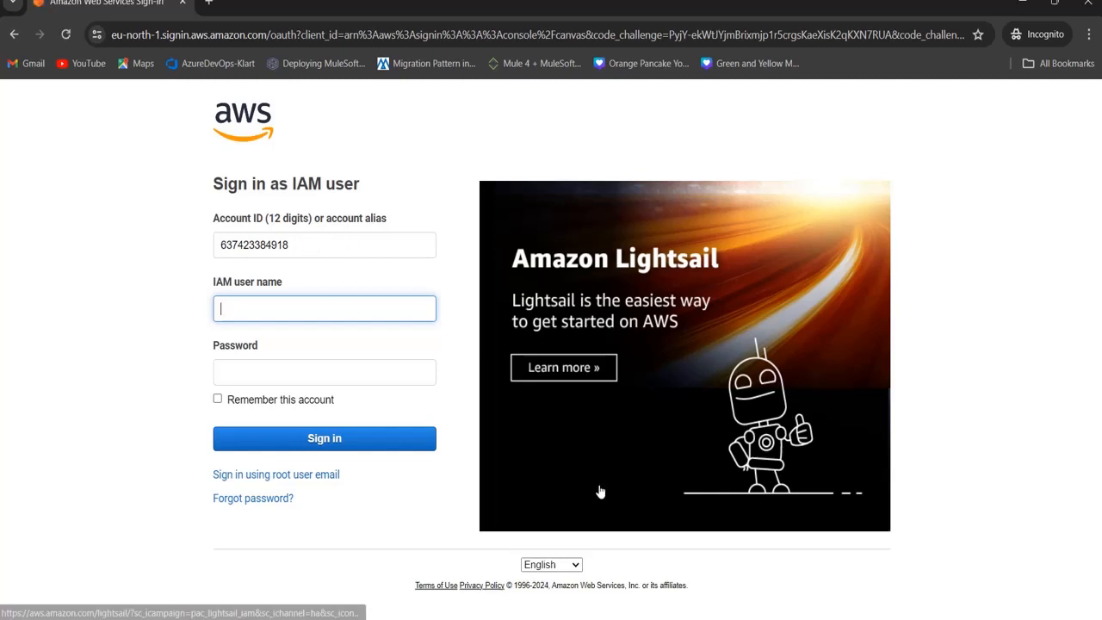
# Compare the account ID in the saved sign-in URL with the root account's details in the AWS console, and return to the IAM sign-in page
pyautogui.click(696, 566)
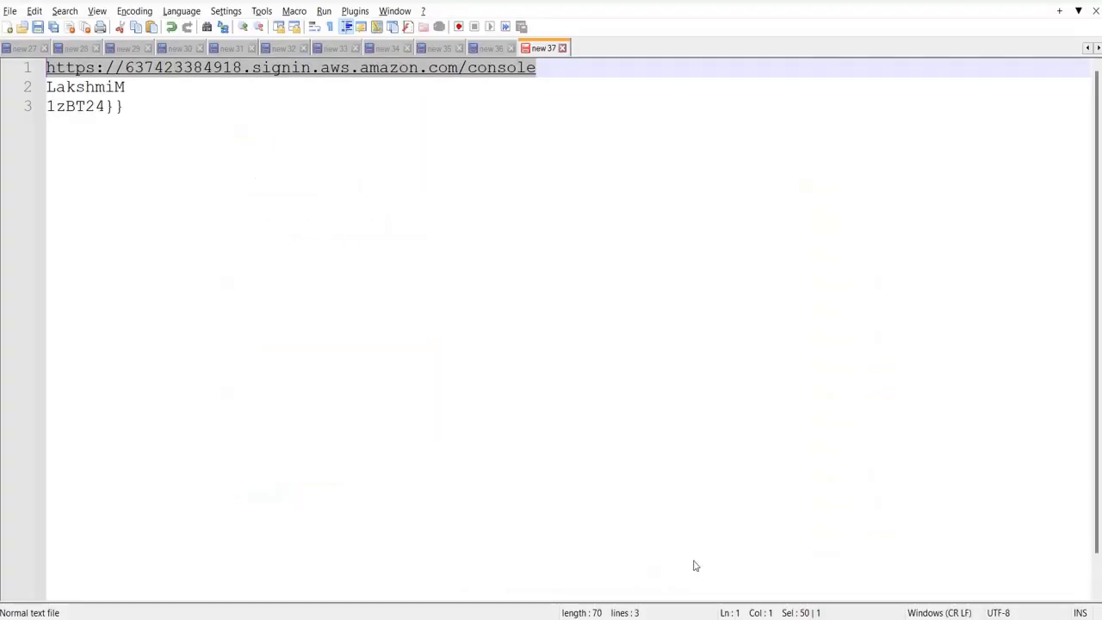
pyautogui.click(252, 76)
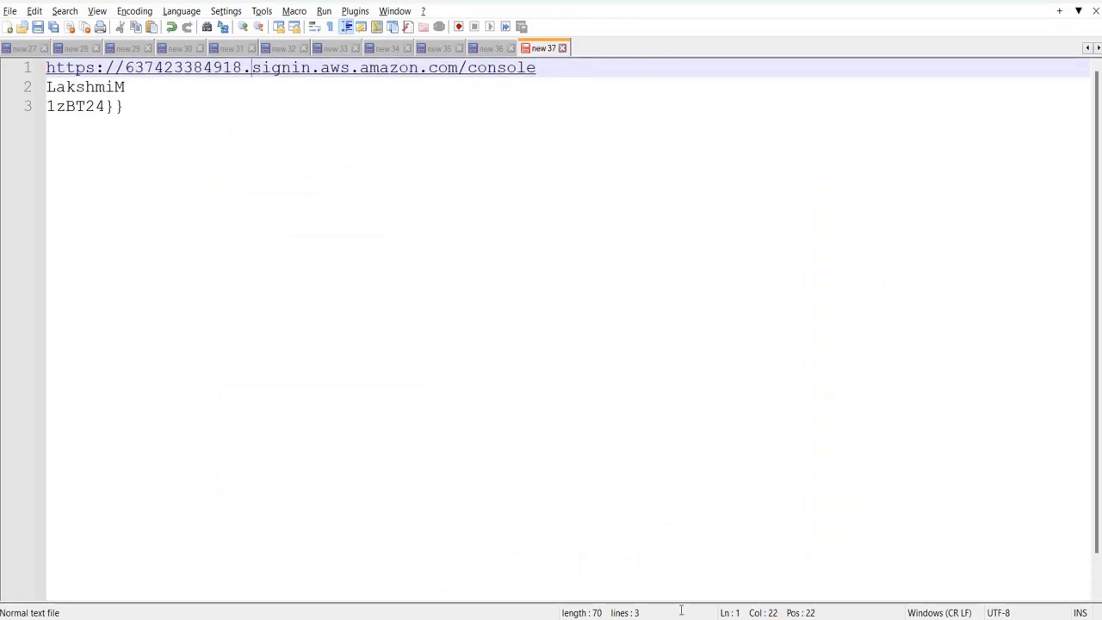
pyautogui.moveTo(706, 617)
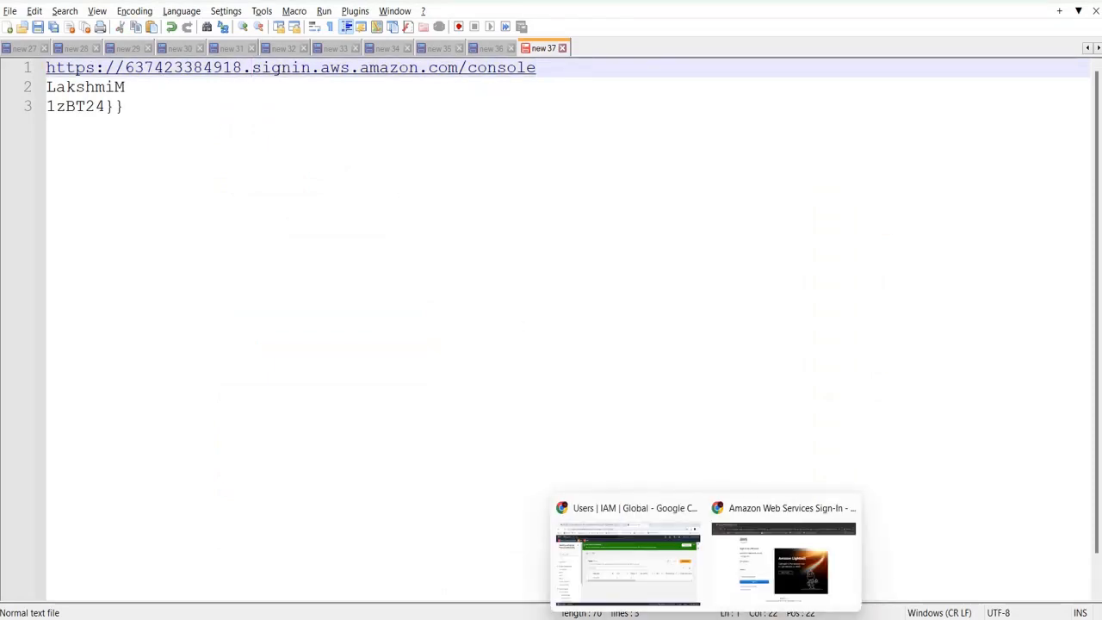
pyautogui.click(620, 522)
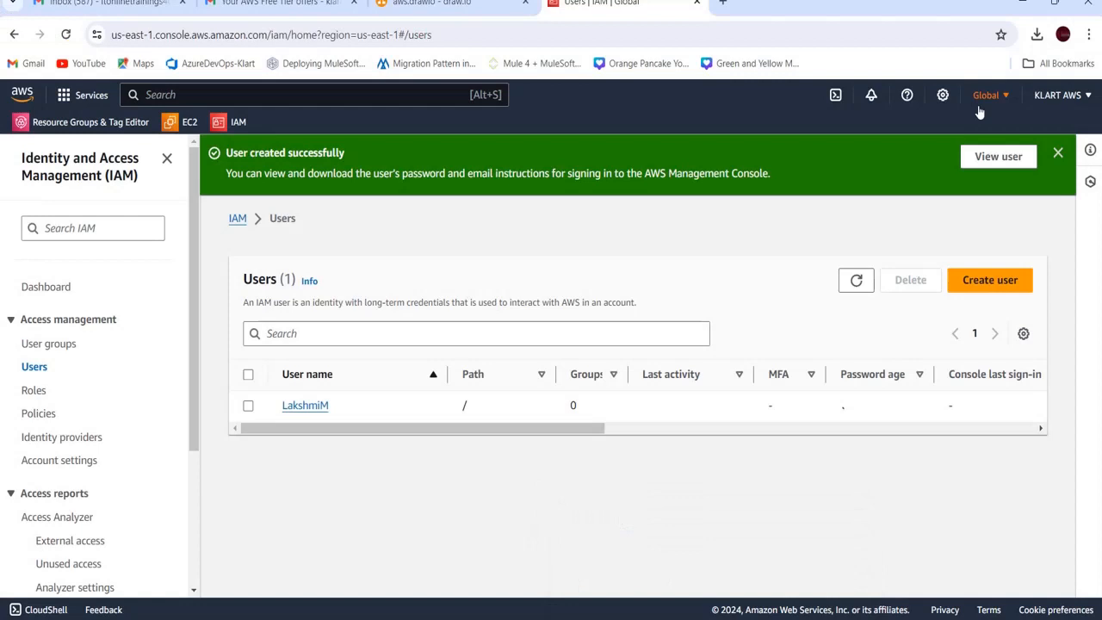
pyautogui.click(1083, 97)
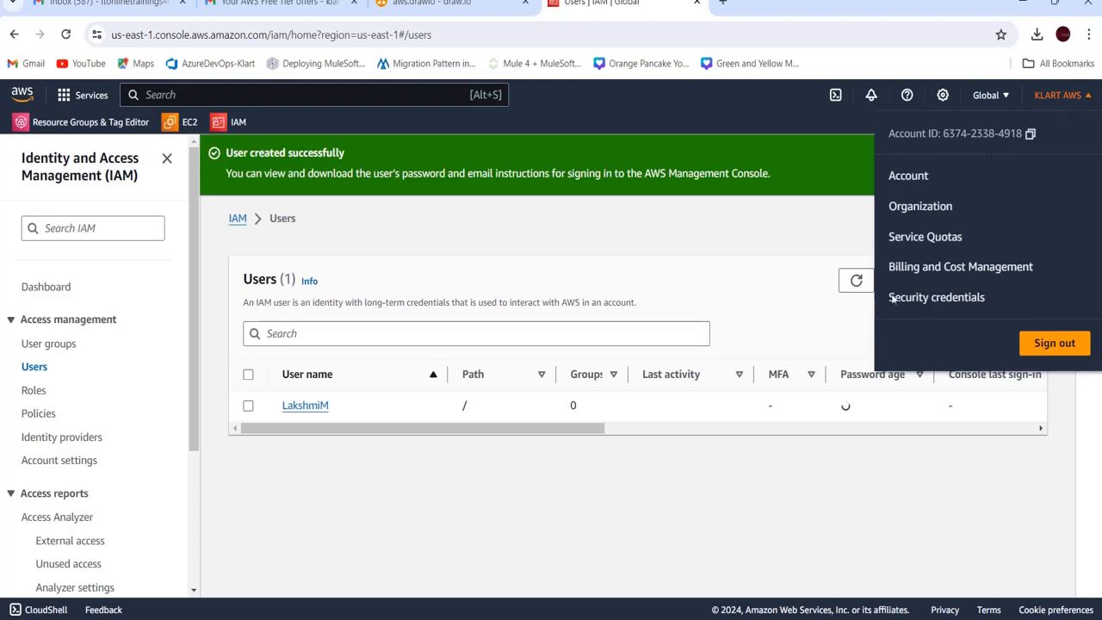
pyautogui.click(801, 618)
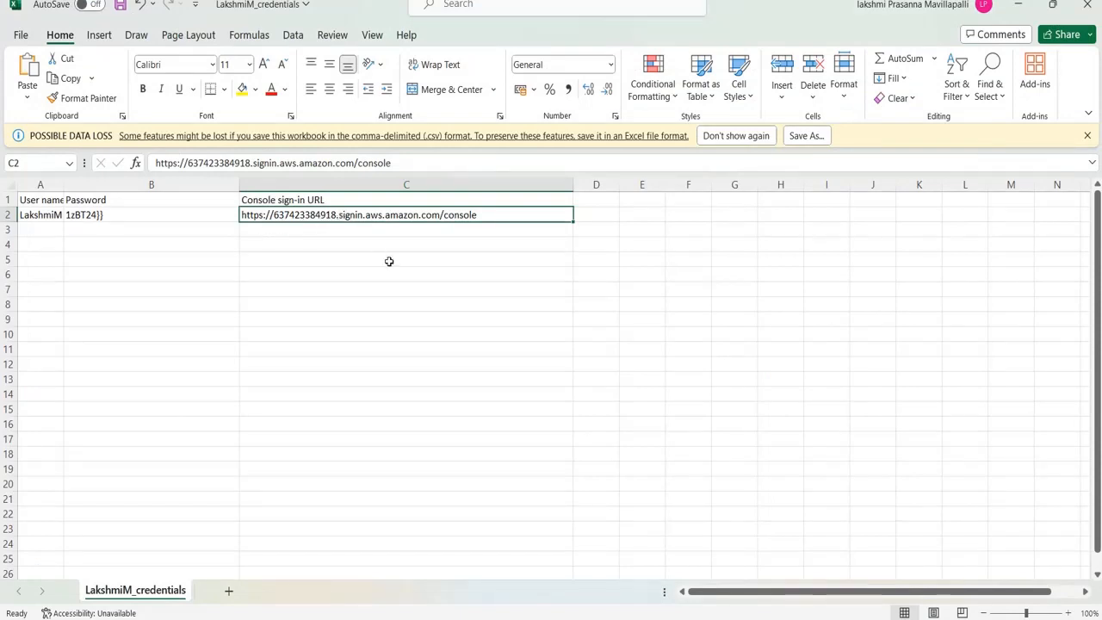
pyautogui.moveTo(736, 547)
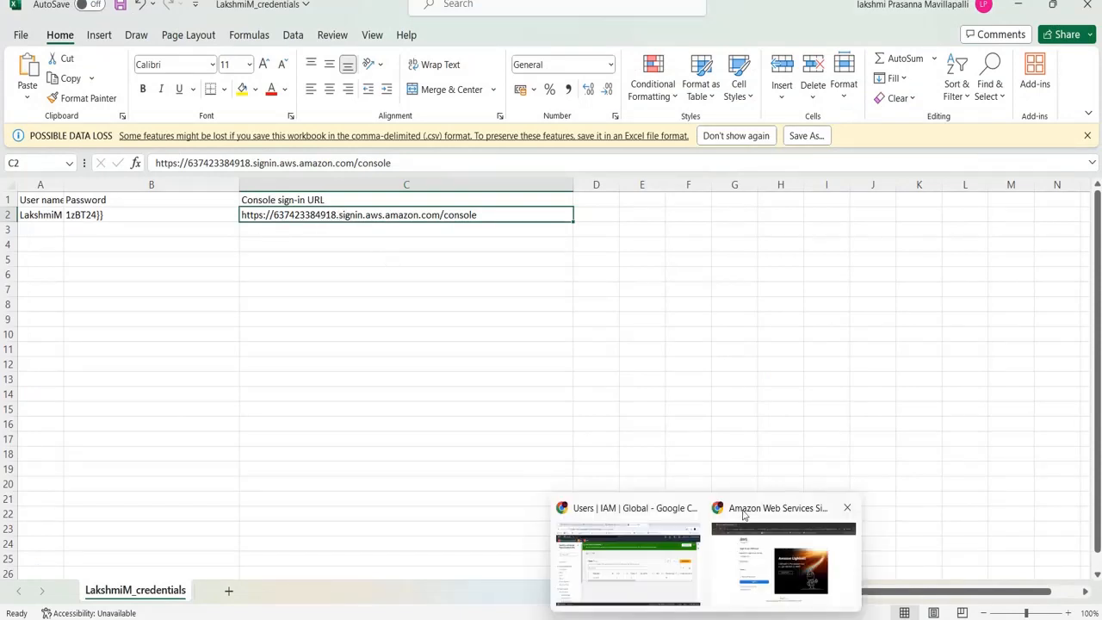
pyautogui.click(745, 514)
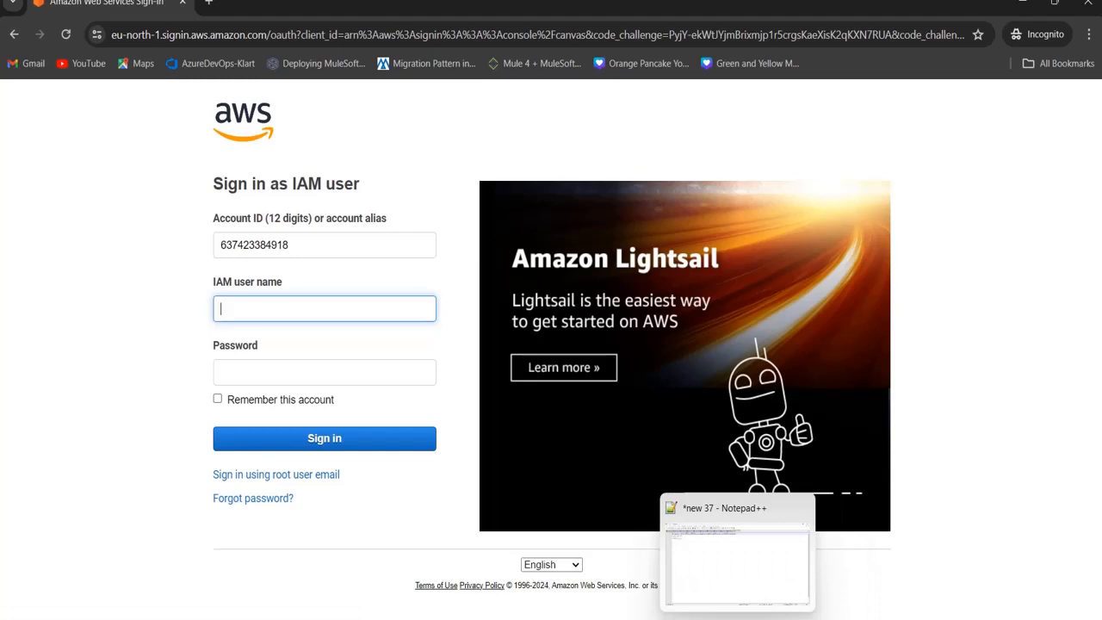
# Copy the new user's user name from the Notepad++ notes into the IAM user name field of the sign-in page
pyautogui.click(737, 617)
pyautogui.click(150, 106)
pyautogui.moveTo(127, 87); pyautogui.dragTo(29, 87)
pyautogui.hotkey('ctrl', 'c')
pyautogui.hotkey('alt', 'Tab')
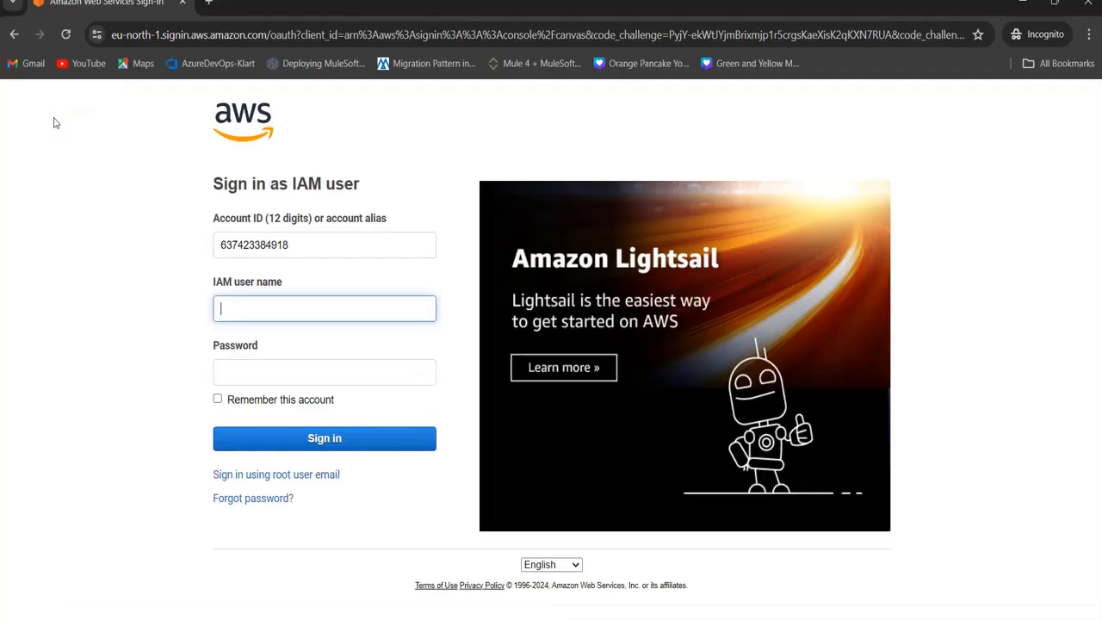
pyautogui.hotkey('ctrl', 'v')
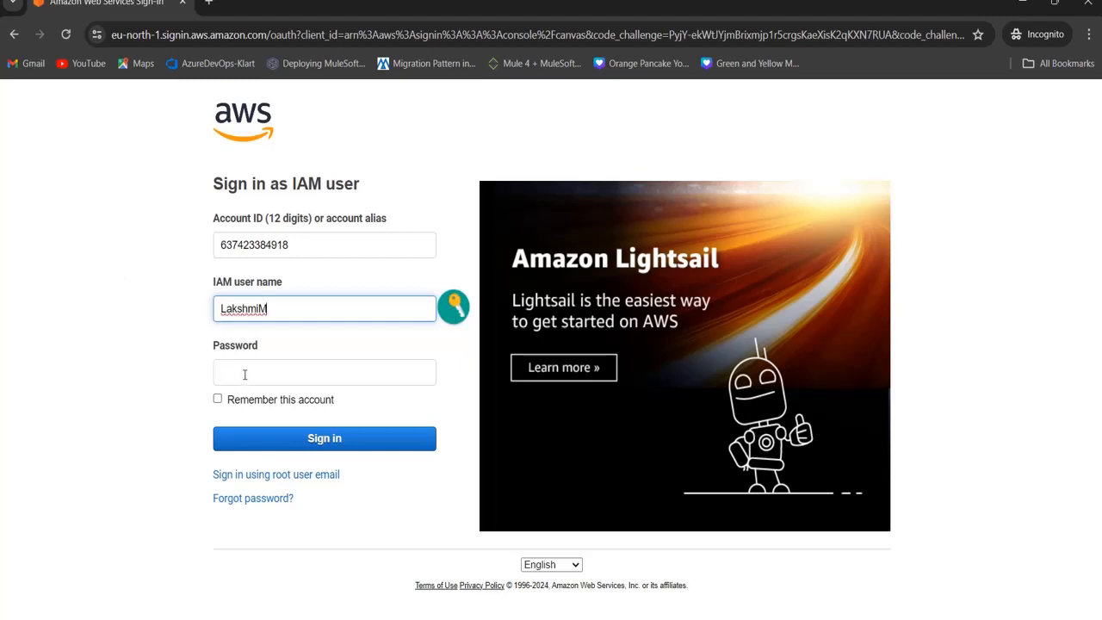
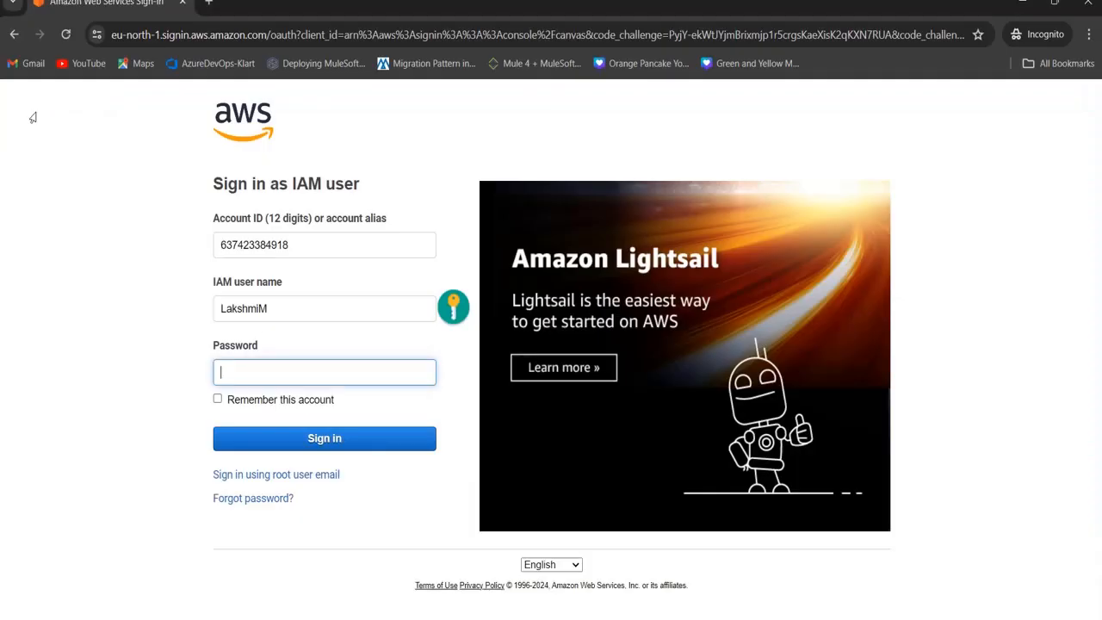
# Paste the new user's console password from the notes into the password field and sign in
pyautogui.click(284, 369)
pyautogui.hotkey('ctrl', 'v')
pyautogui.click(368, 449)
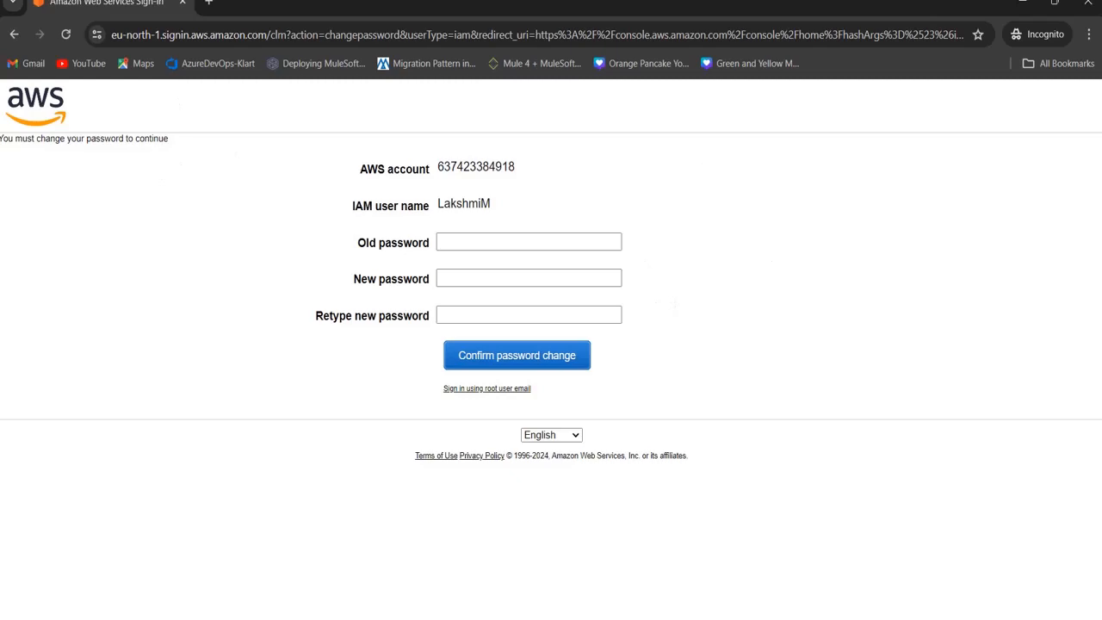
pyautogui.moveTo(687, 554)
pyautogui.click(616, 518)
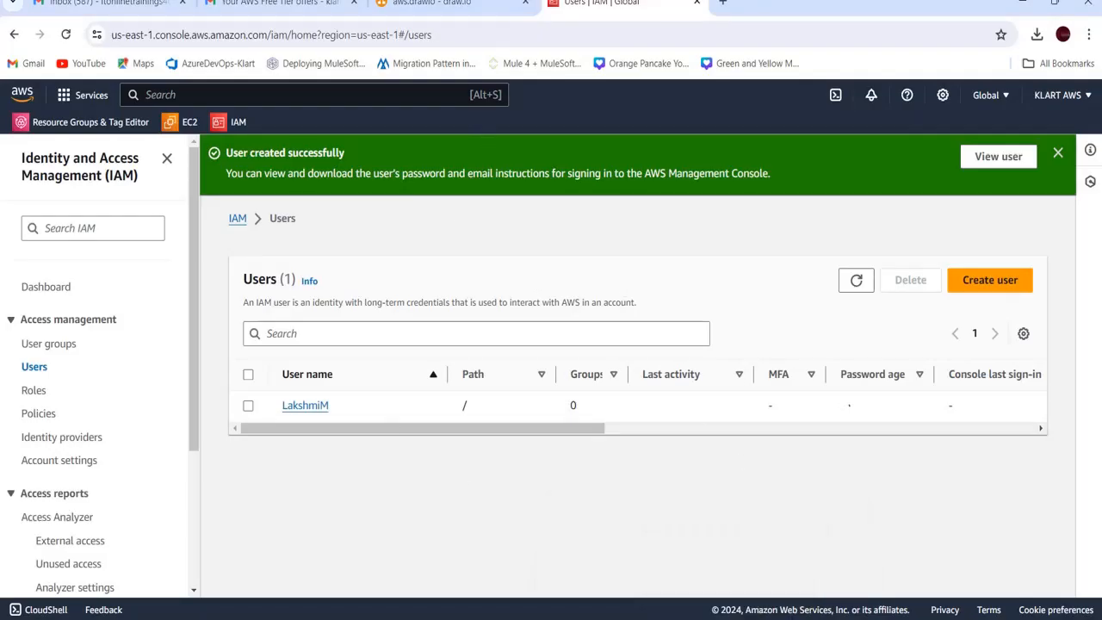
pyautogui.moveTo(687, 603)
pyautogui.click(773, 524)
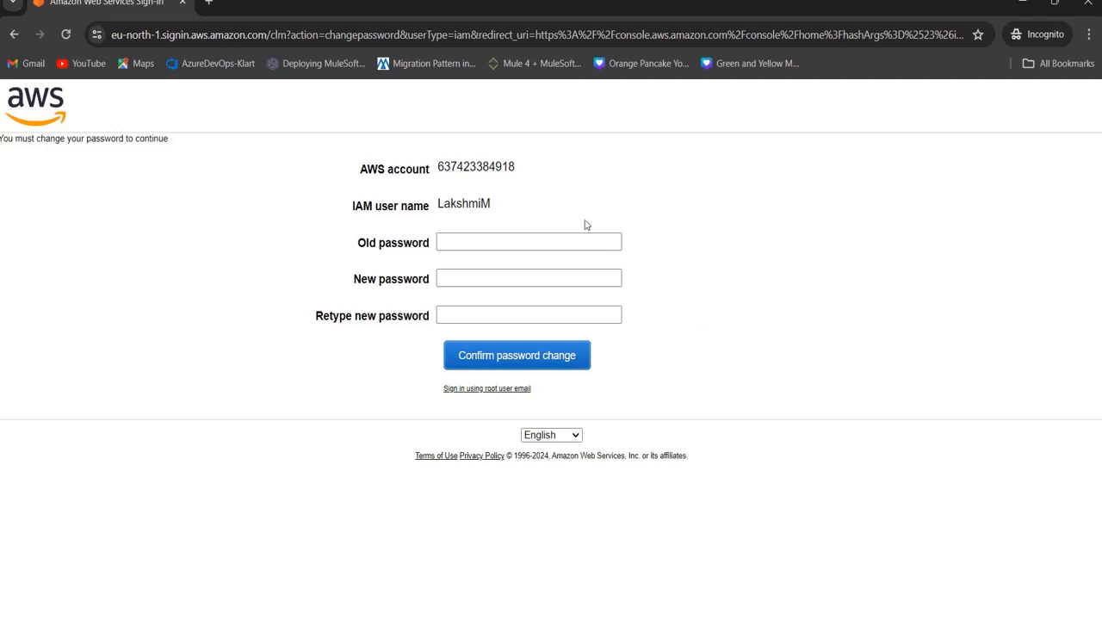
# Enter the old password, set and retype a new password for the IAM user, and confirm the password change
pyautogui.click(569, 240)
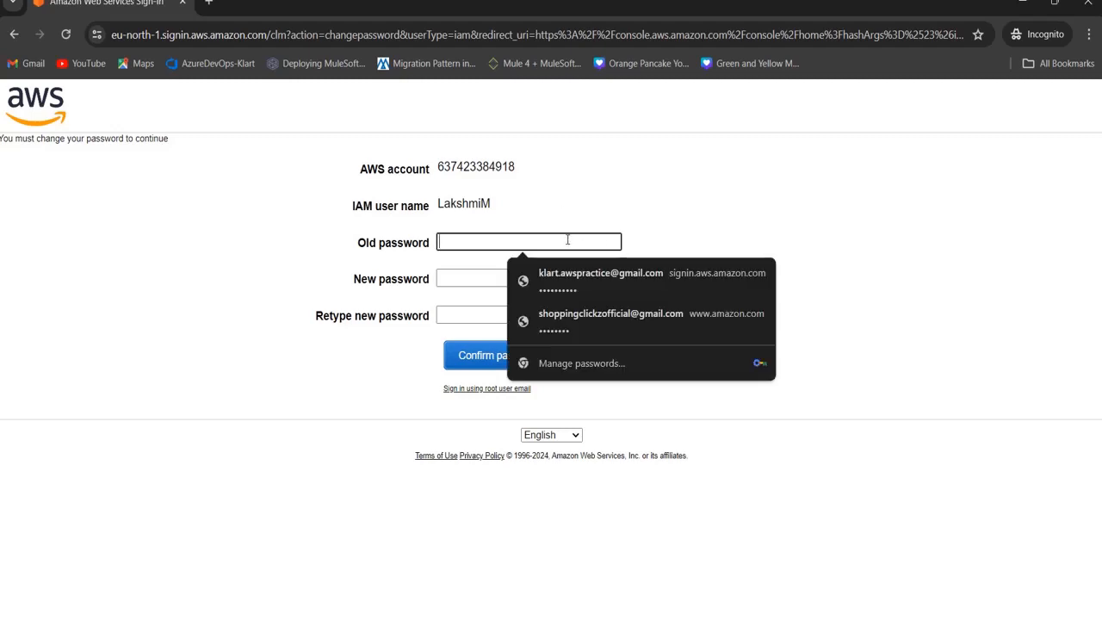
pyautogui.hotkey('ctrl', 'v')
pyautogui.click(536, 279)
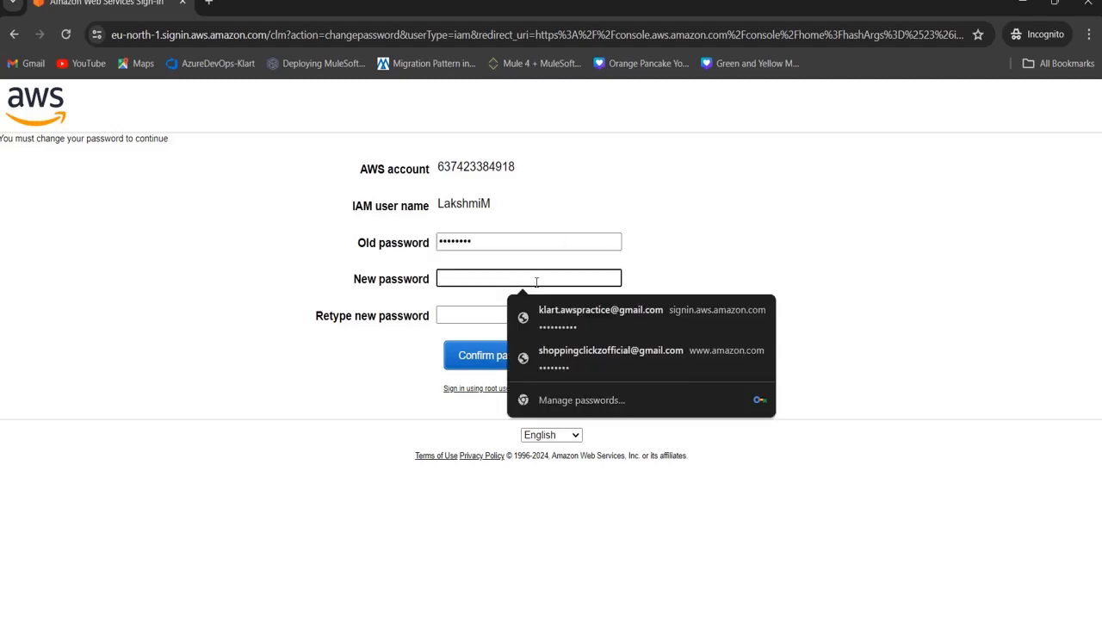
pyautogui.write('••')
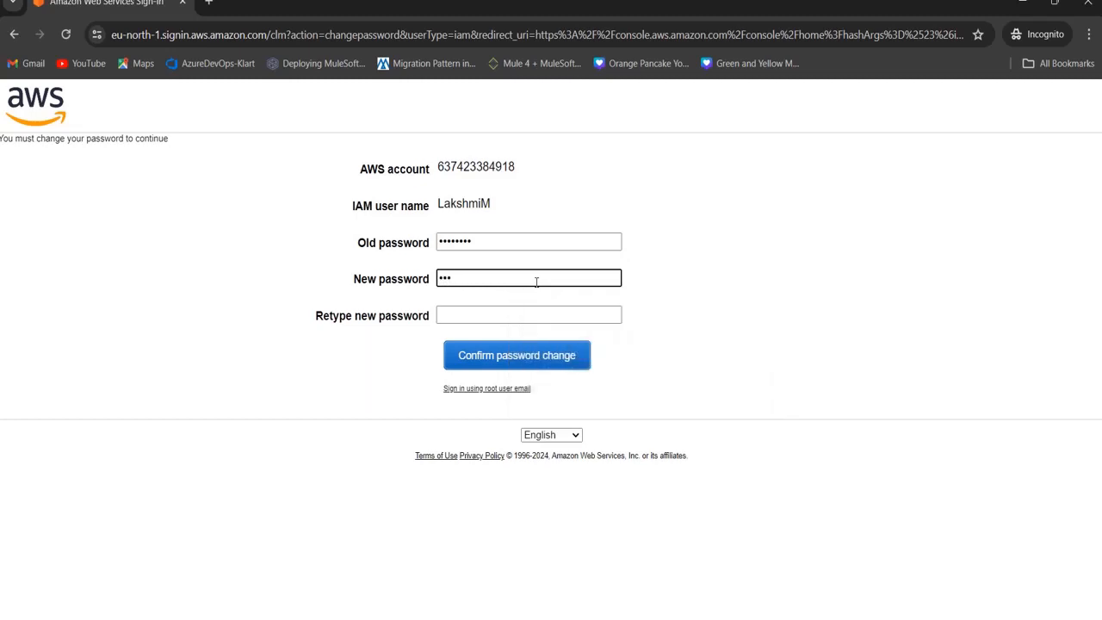
pyautogui.press('BackSpace')
pyautogui.press('BackSpace')
pyautogui.press('BackSpace')
pyautogui.write('••')
pyautogui.click(529, 313)
pyautogui.write('•')
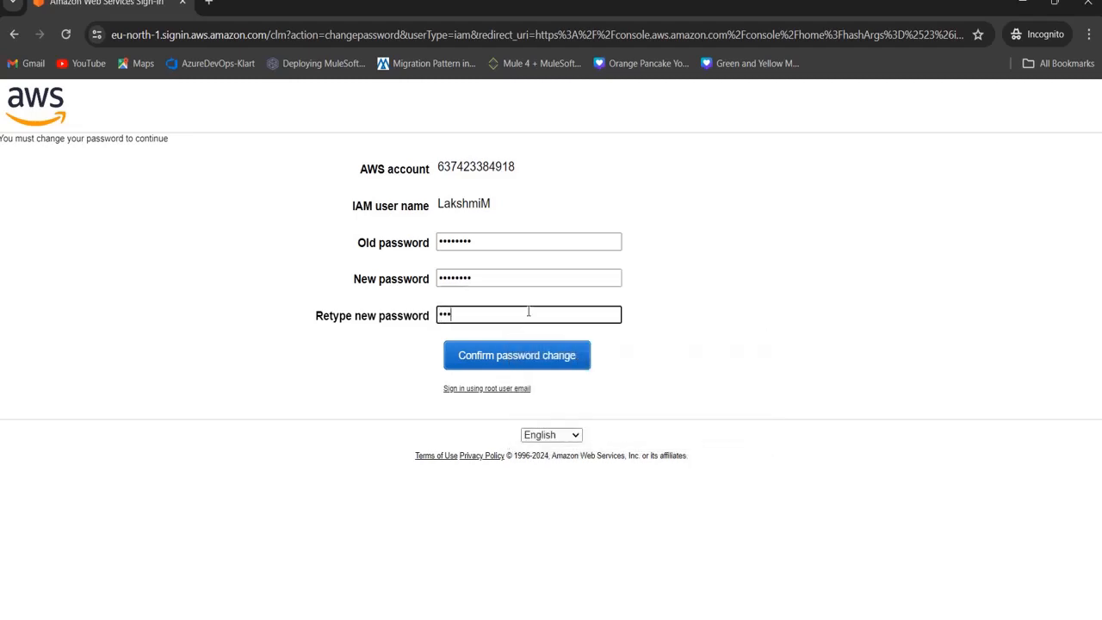
pyautogui.click(537, 358)
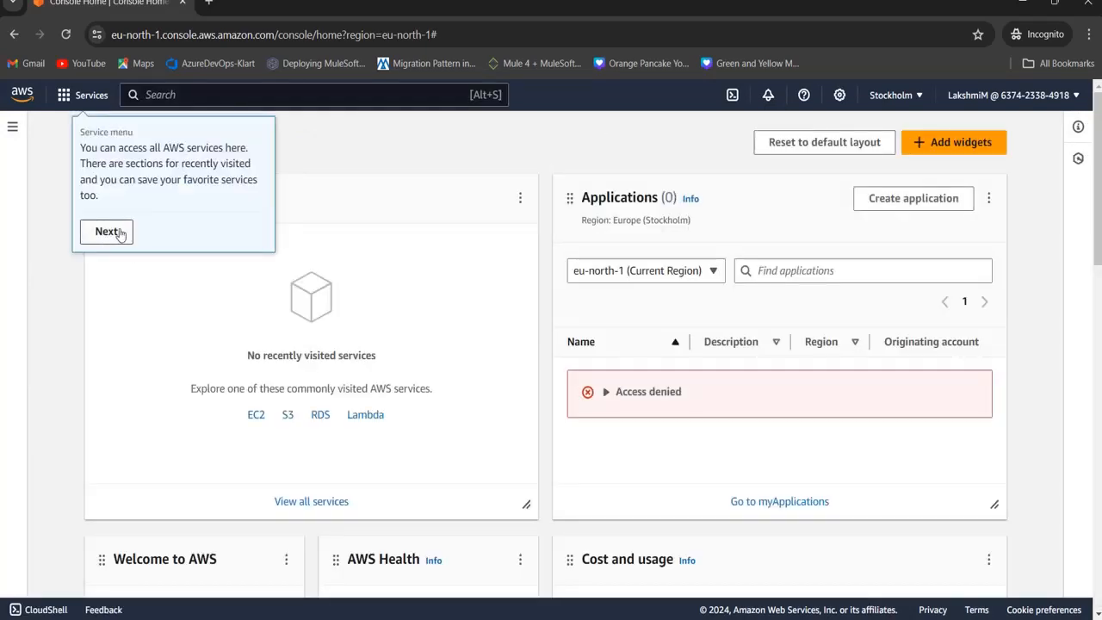
# Compare the account details of the signed-in IAM user with those of the root user in the other browser window
pyautogui.click(891, 95)
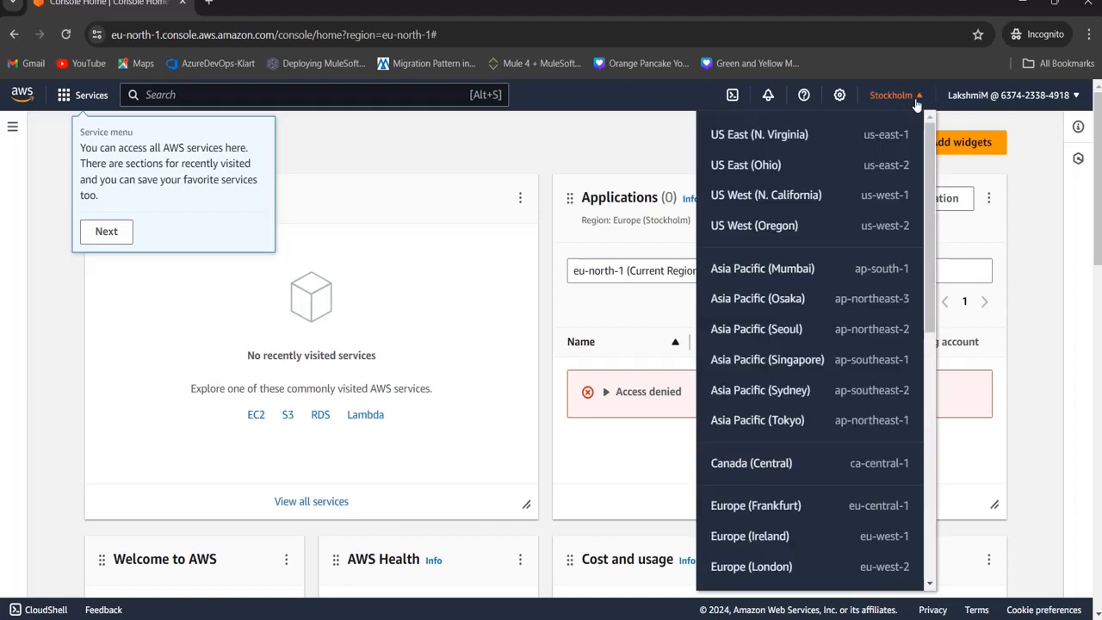
pyautogui.click(1044, 328)
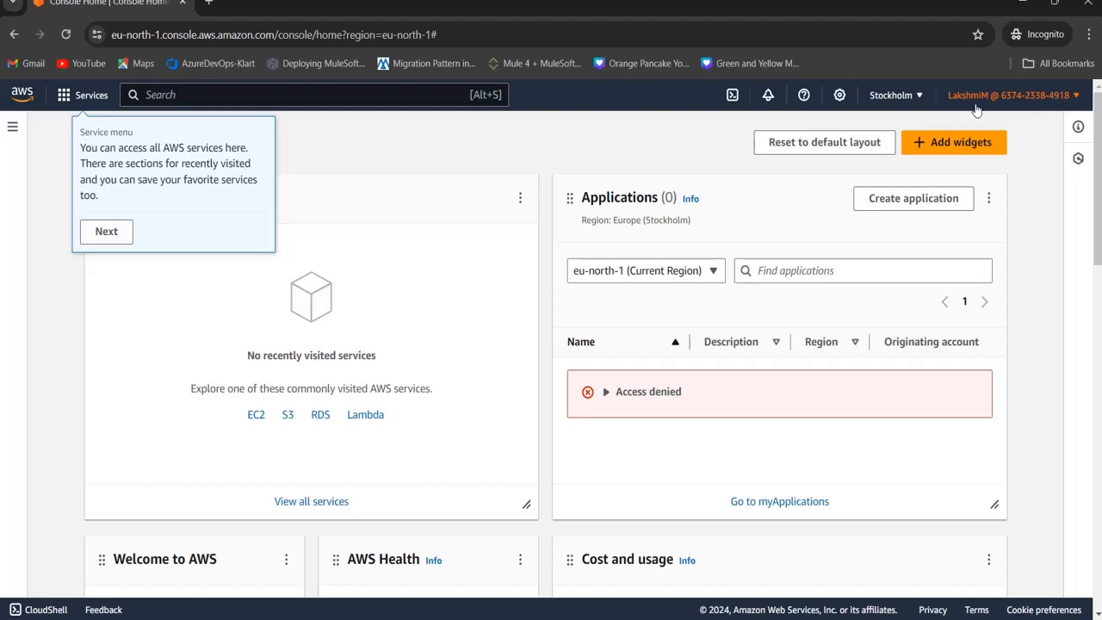
pyautogui.click(1075, 97)
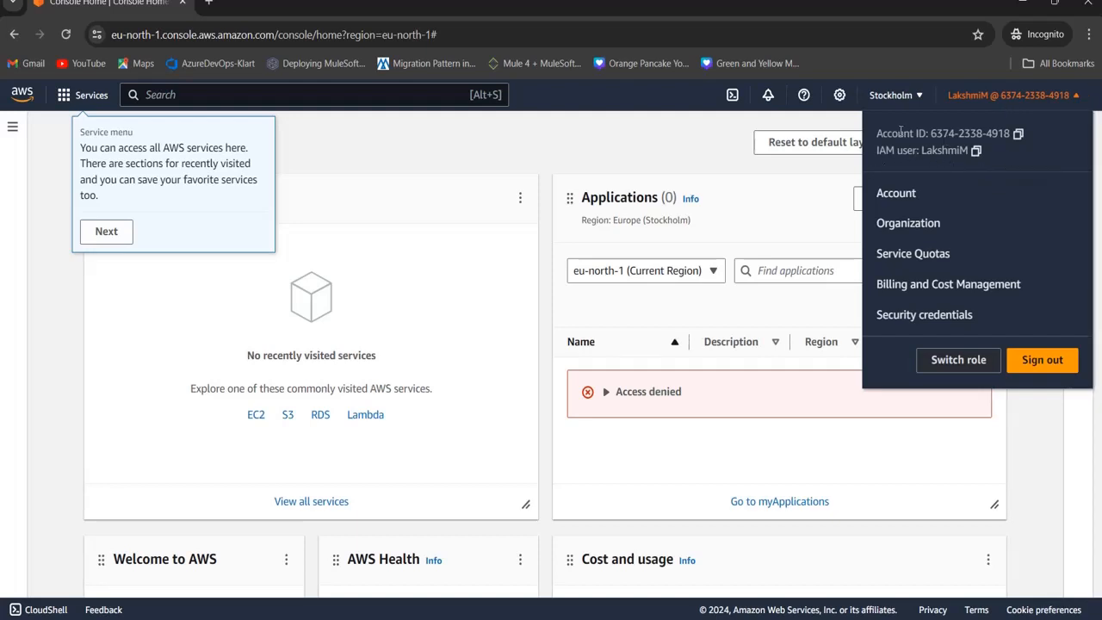
pyautogui.moveTo(706, 619)
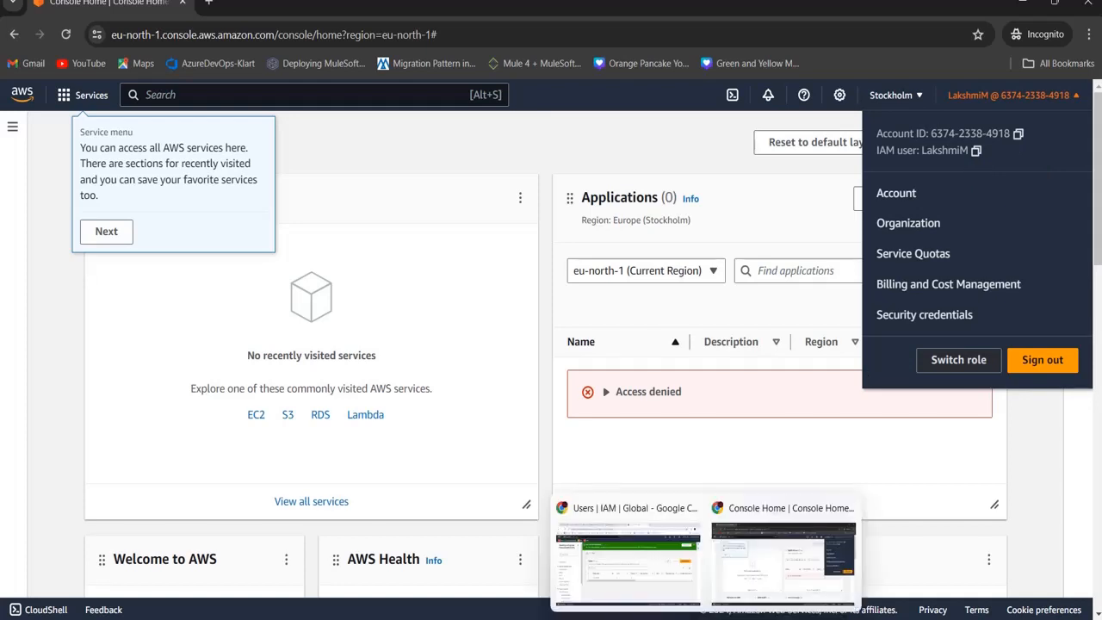
pyautogui.click(628, 556)
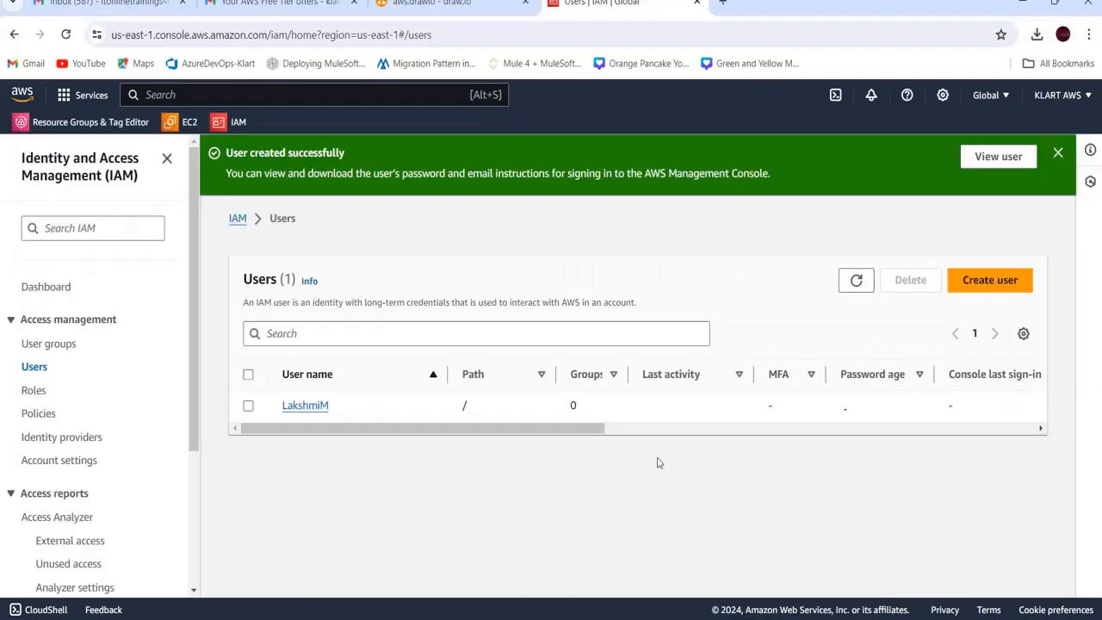
pyautogui.click(1087, 97)
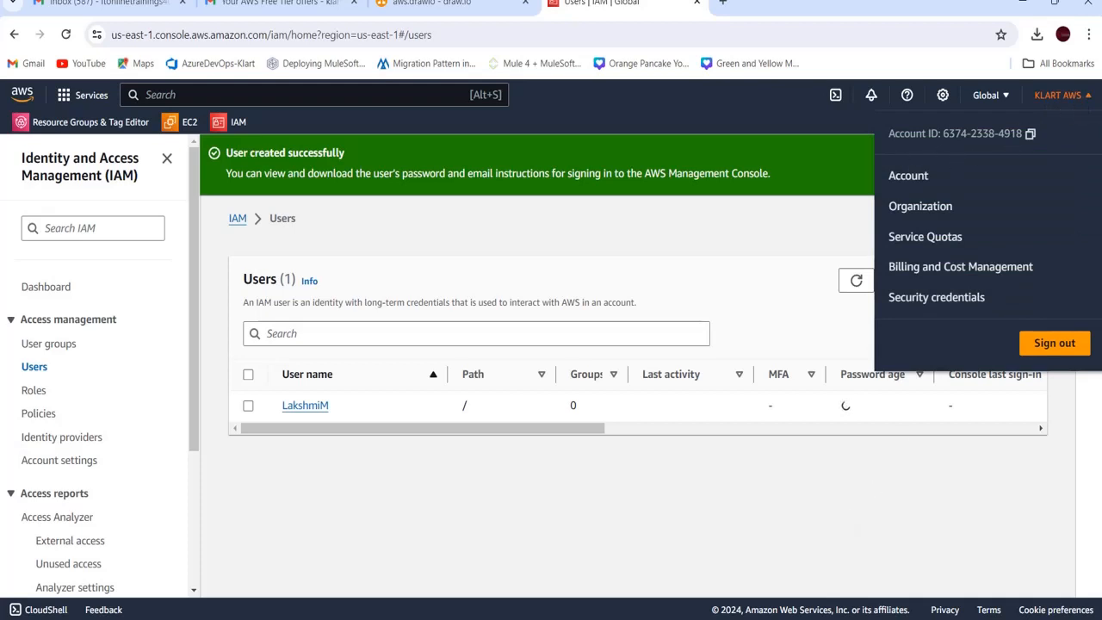
pyautogui.click(769, 515)
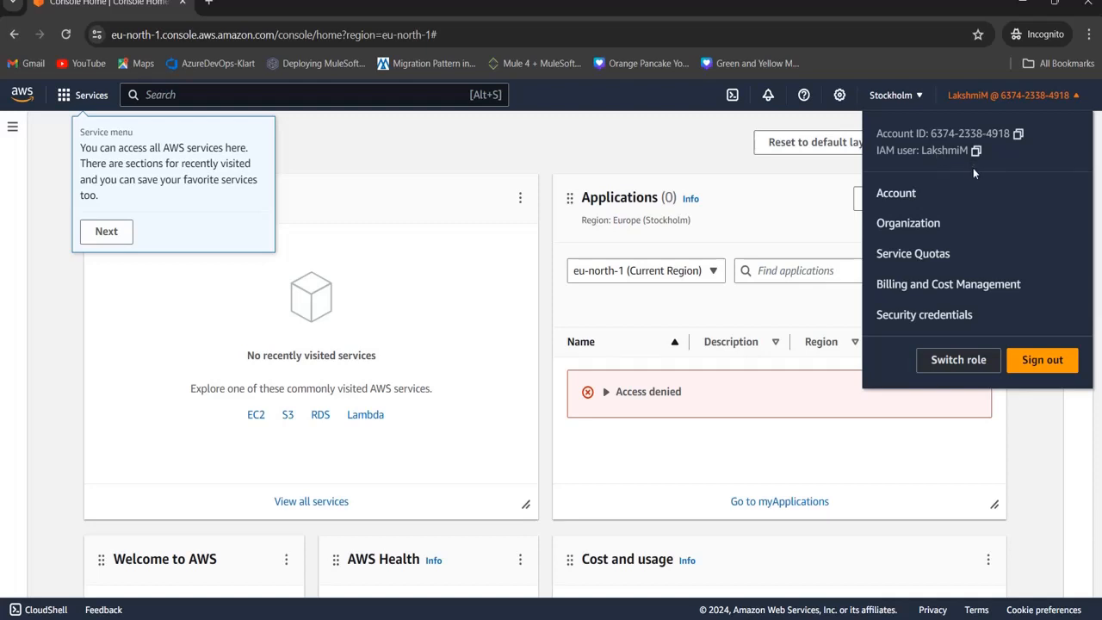
pyautogui.click(519, 164)
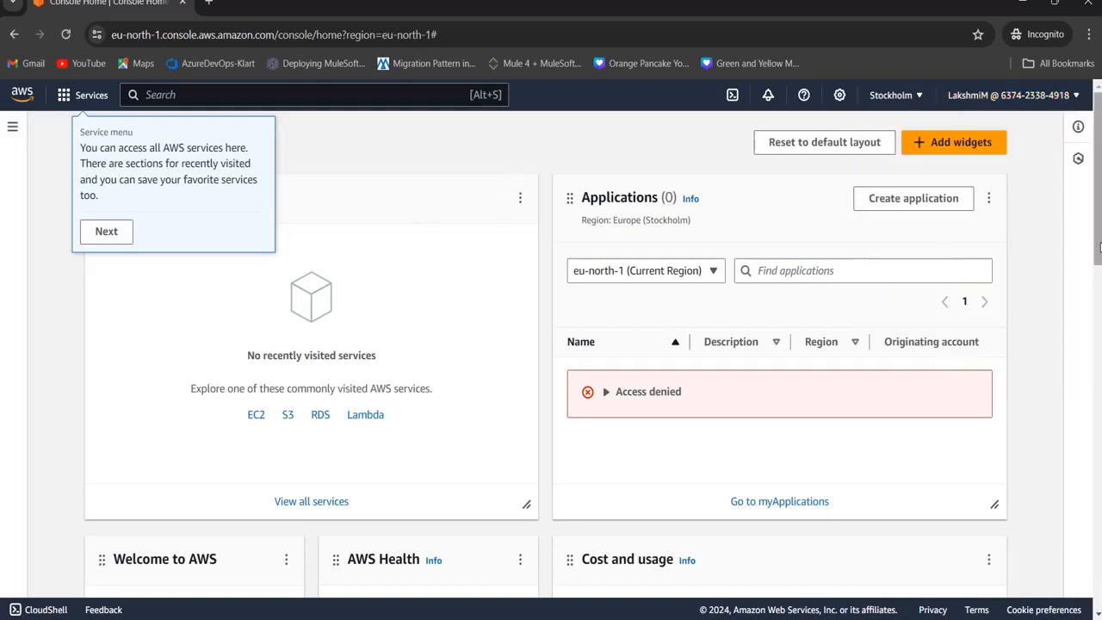
# Review the IAM user's Console Home widgets and expand the error details in the Applications widget
pyautogui.scroll(-4, 1099, 248)
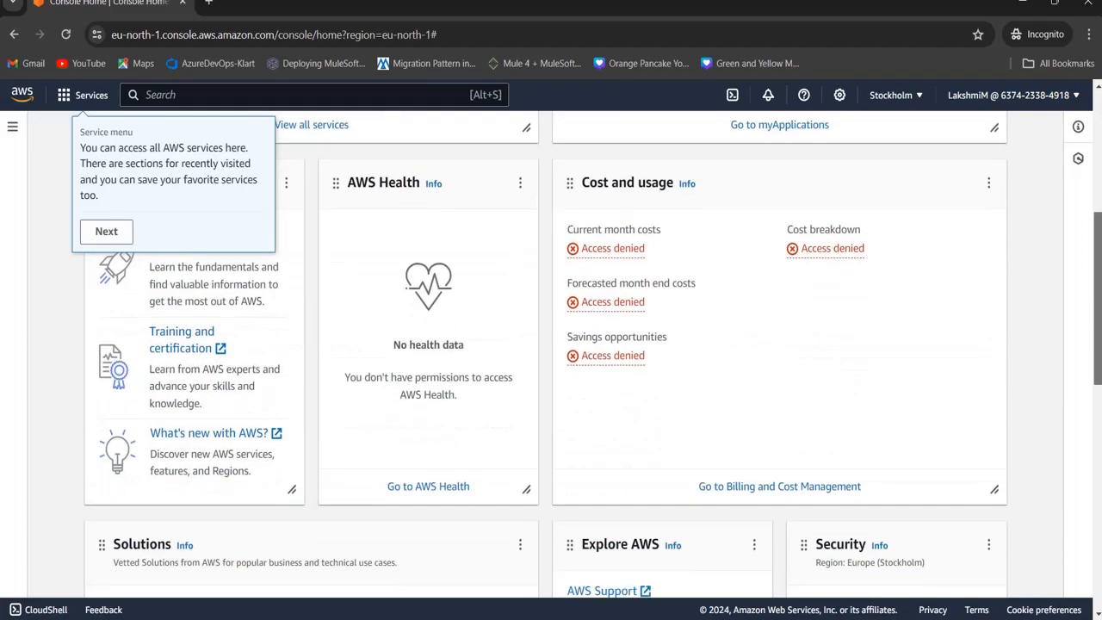
pyautogui.scroll(4, 1100, 248)
pyautogui.scroll(-5, 1045, 216)
pyautogui.scroll(5, 1045, 216)
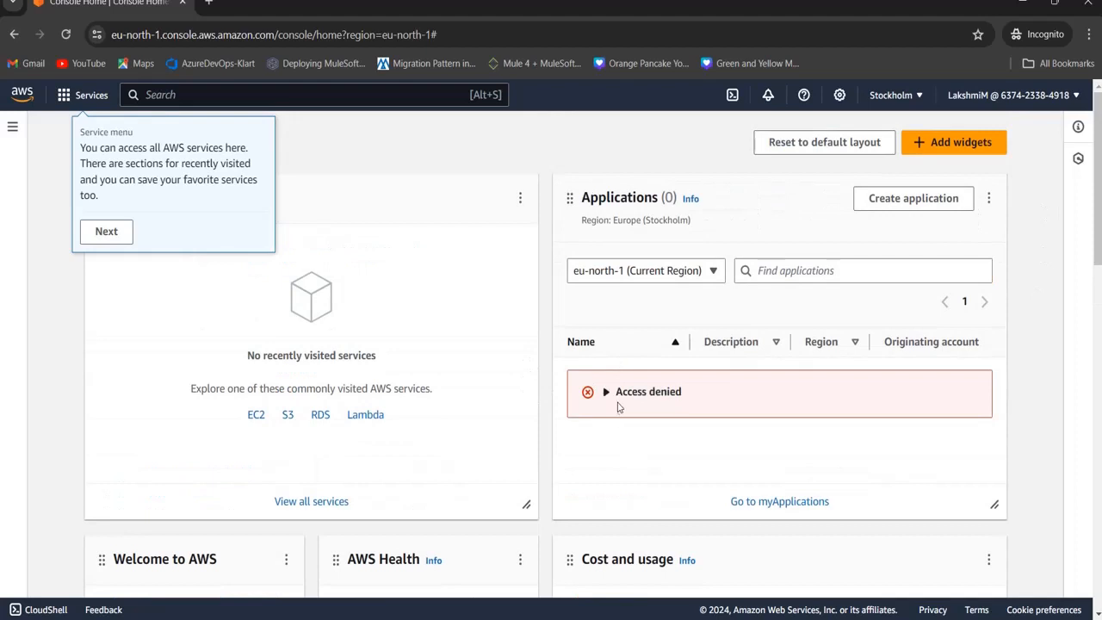
pyautogui.click(606, 393)
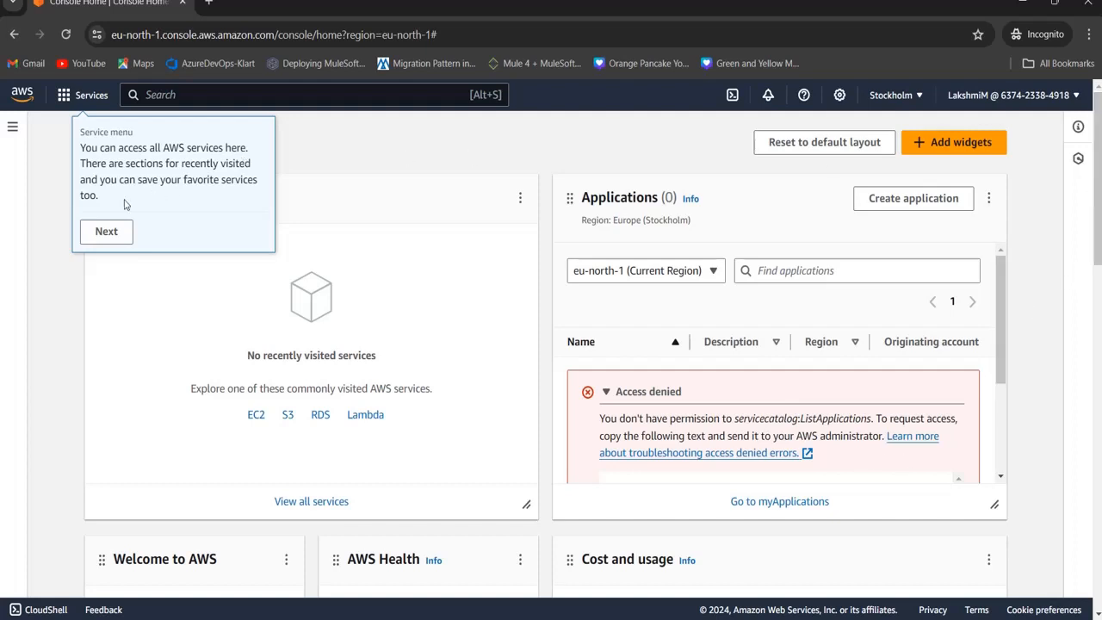
# Search for s3, open the Amazon S3 service, and start creating a bucket
pyautogui.click(242, 94)
pyautogui.write('s3')
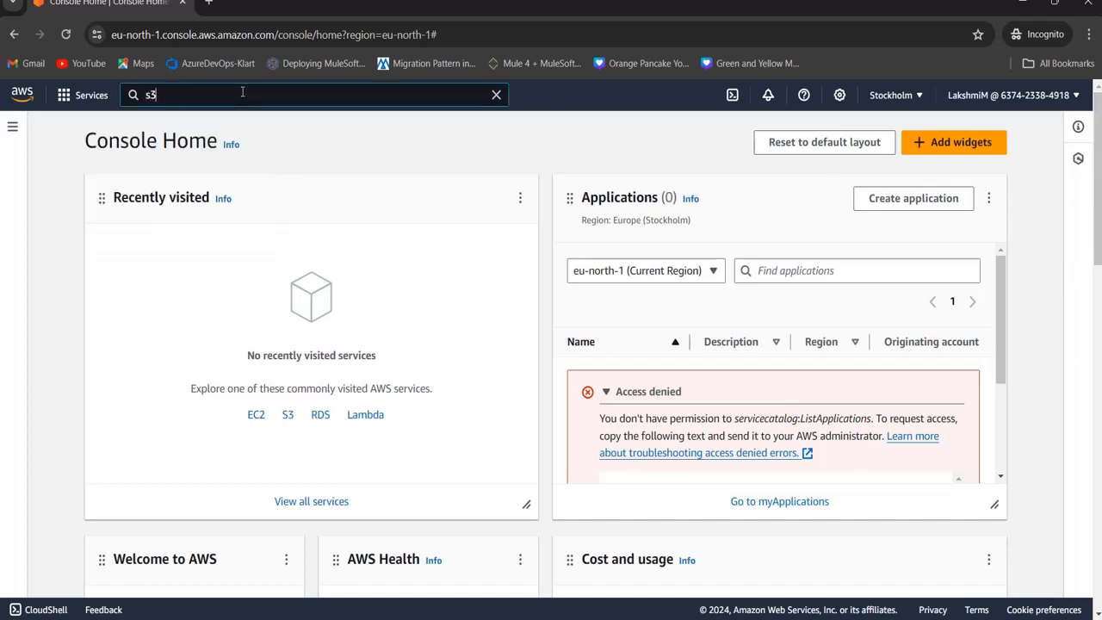
pyautogui.press('Return')
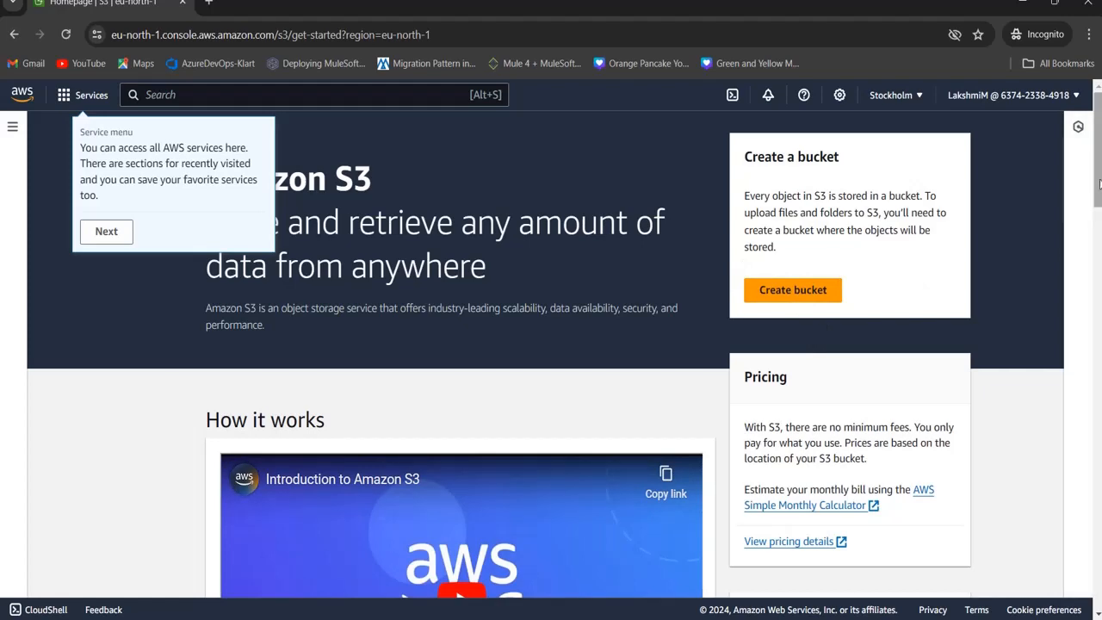
pyautogui.moveTo(1099, 184)
pyautogui.mouseDown()
pyautogui.moveTo(1099, 282)
pyautogui.moveTo(1100, 187)
pyautogui.mouseUp()
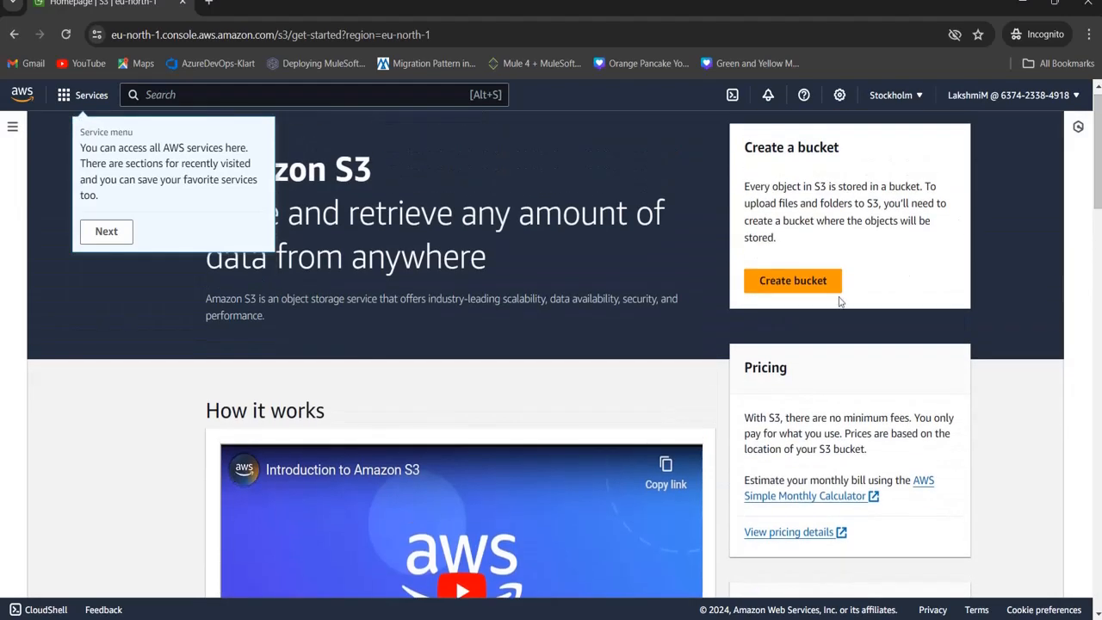
pyautogui.click(801, 282)
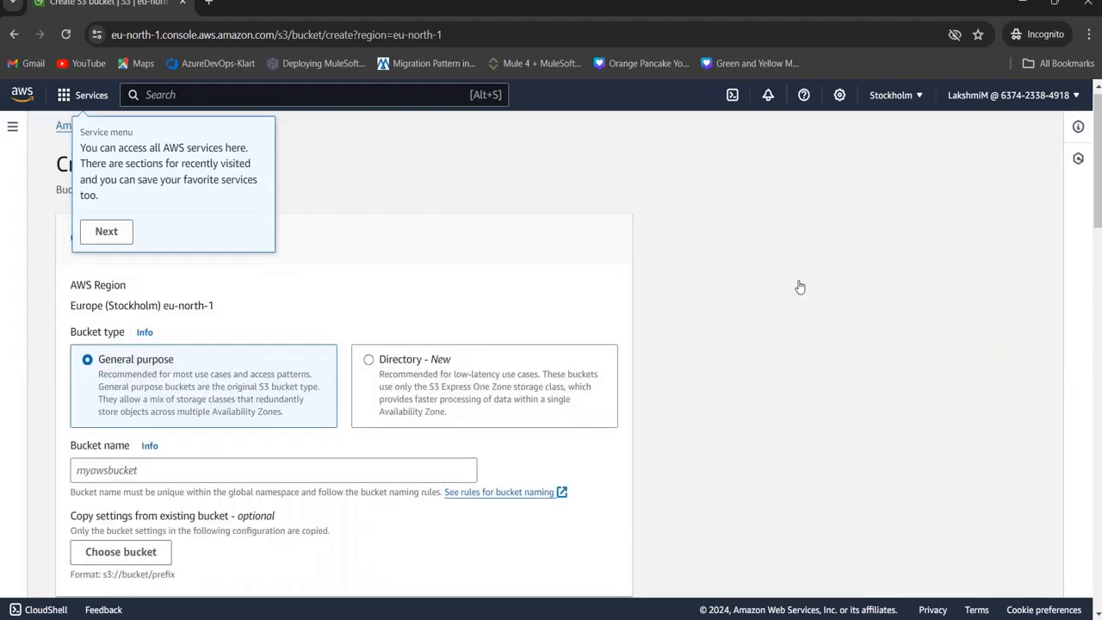
# Step through and dismiss all the console tour pop-ups on the Create bucket page
pyautogui.click(105, 231)
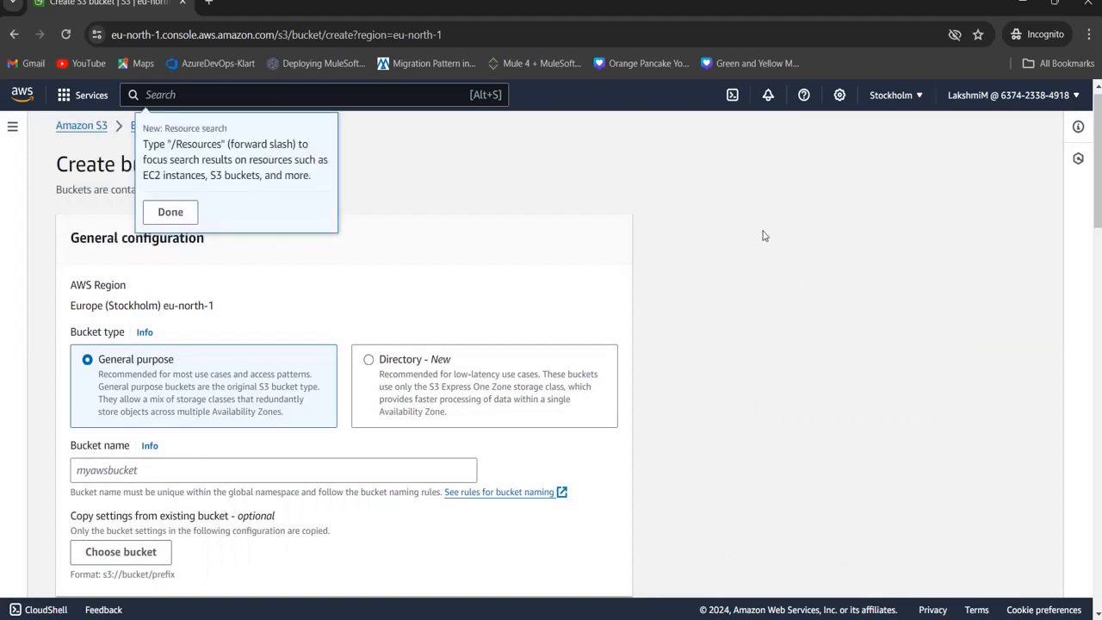
pyautogui.click(165, 212)
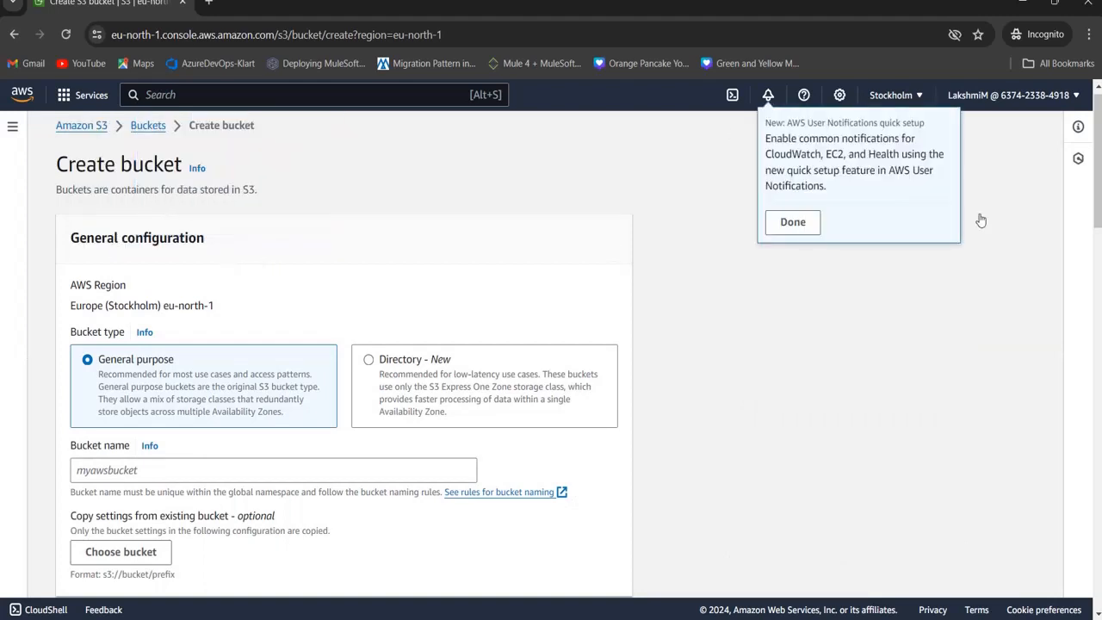
pyautogui.click(779, 224)
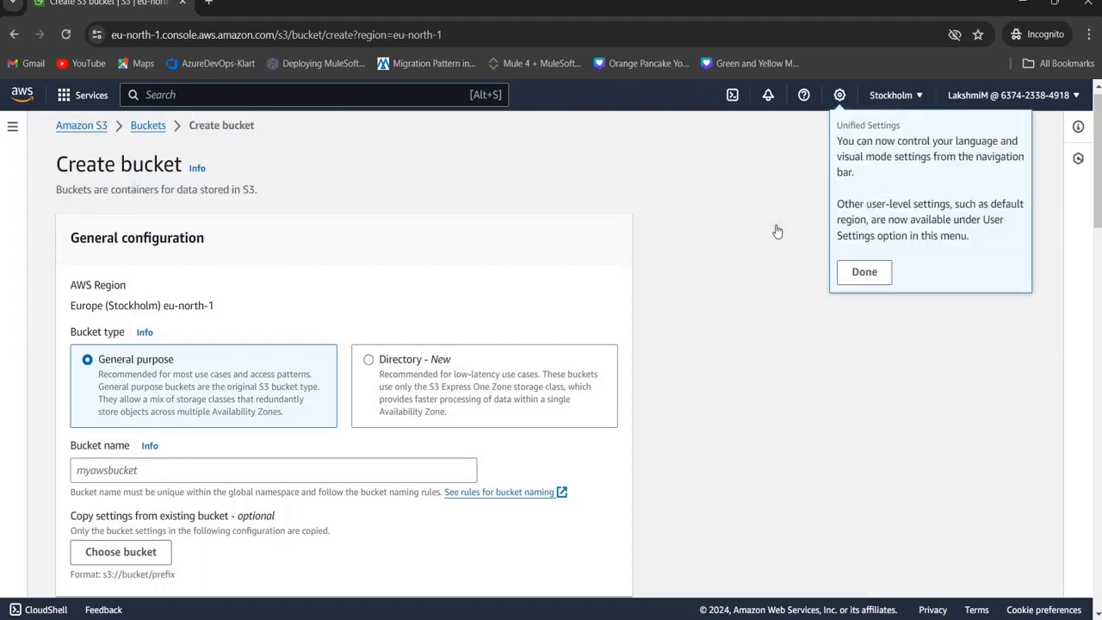
pyautogui.click(864, 273)
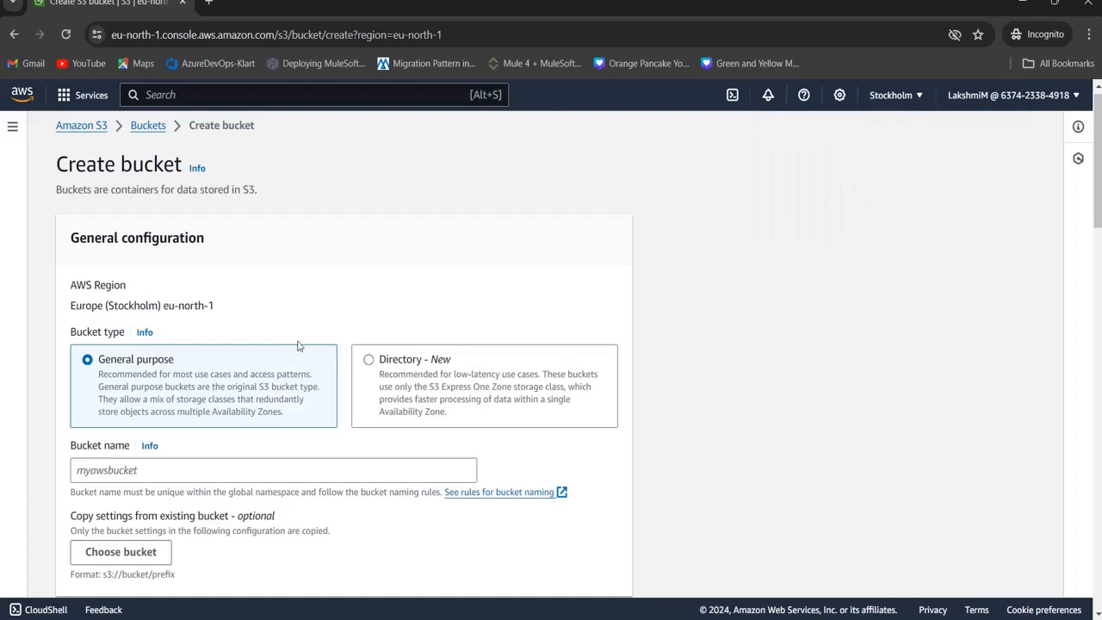
# Name the general purpose bucket test and try to create it with the default settings
pyautogui.click(414, 476)
pyautogui.write('te')
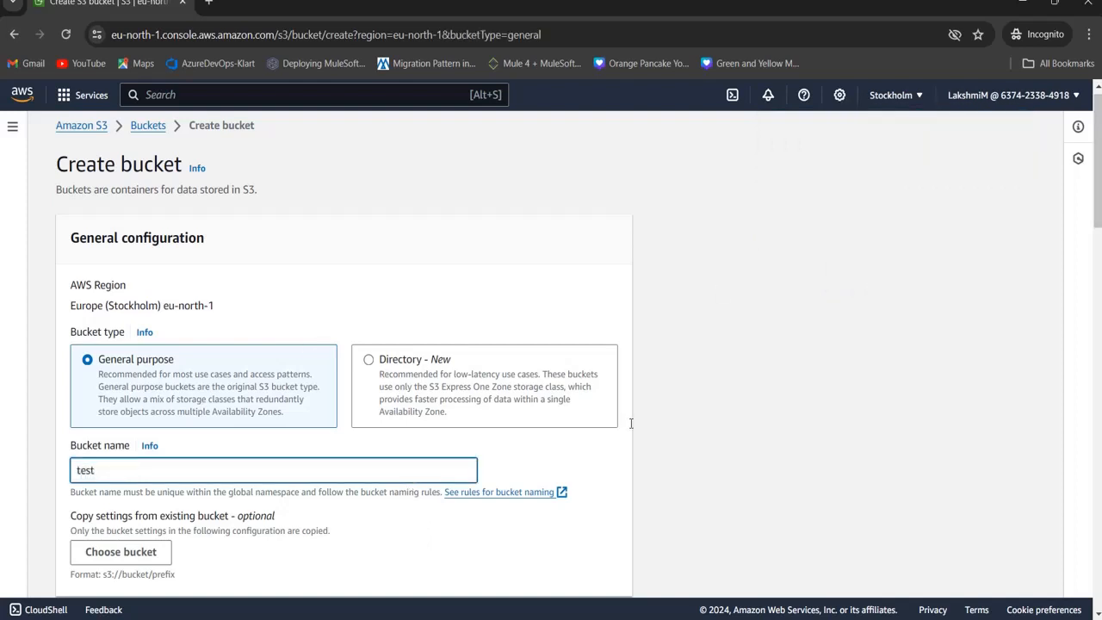
pyautogui.write('st')
pyautogui.moveTo(1101, 181); pyautogui.dragTo(1100, 575)
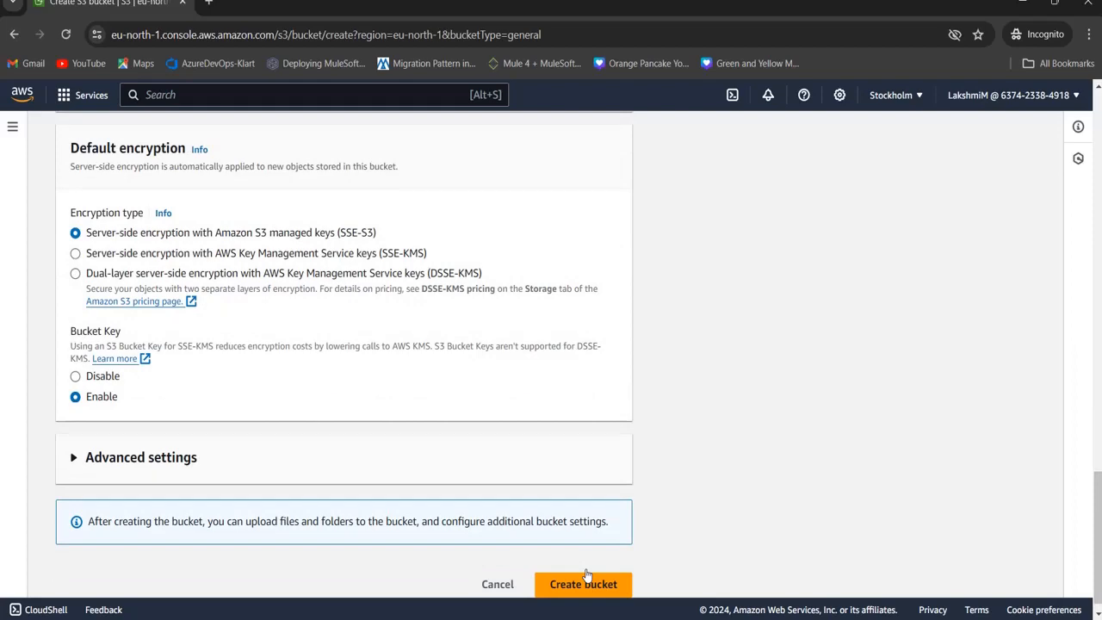
pyautogui.click(586, 579)
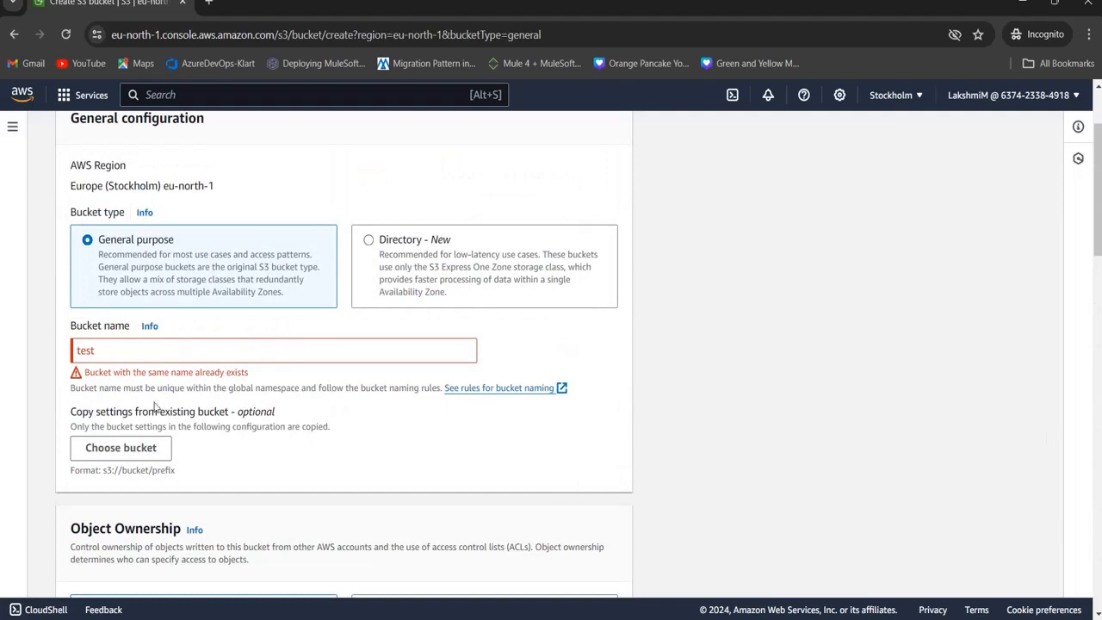
pyautogui.click(150, 353)
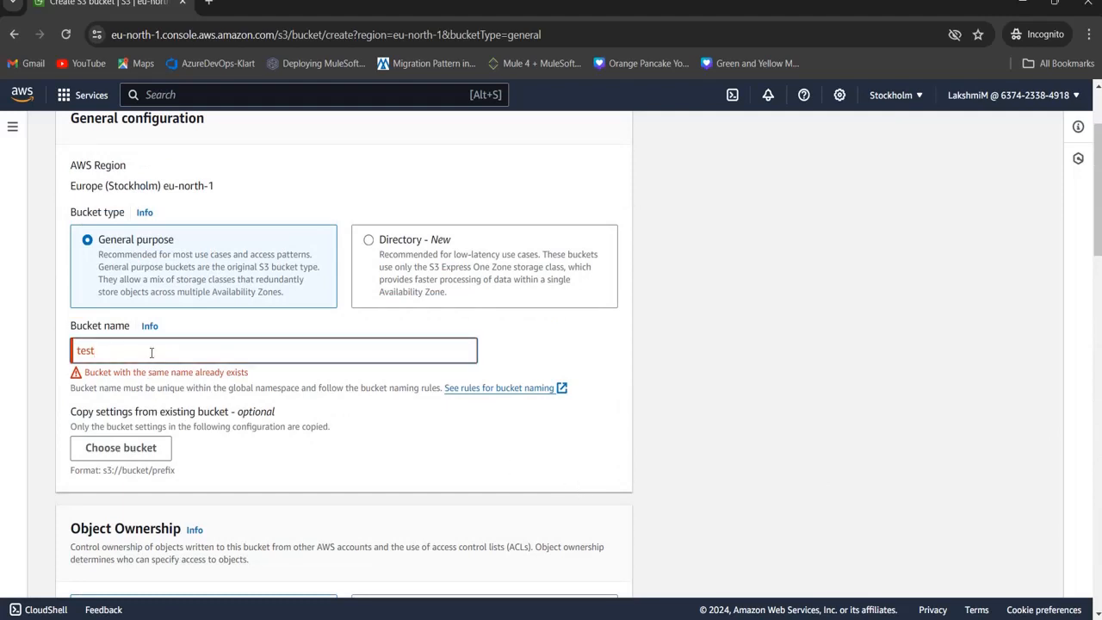
pyautogui.write('-349564835734')
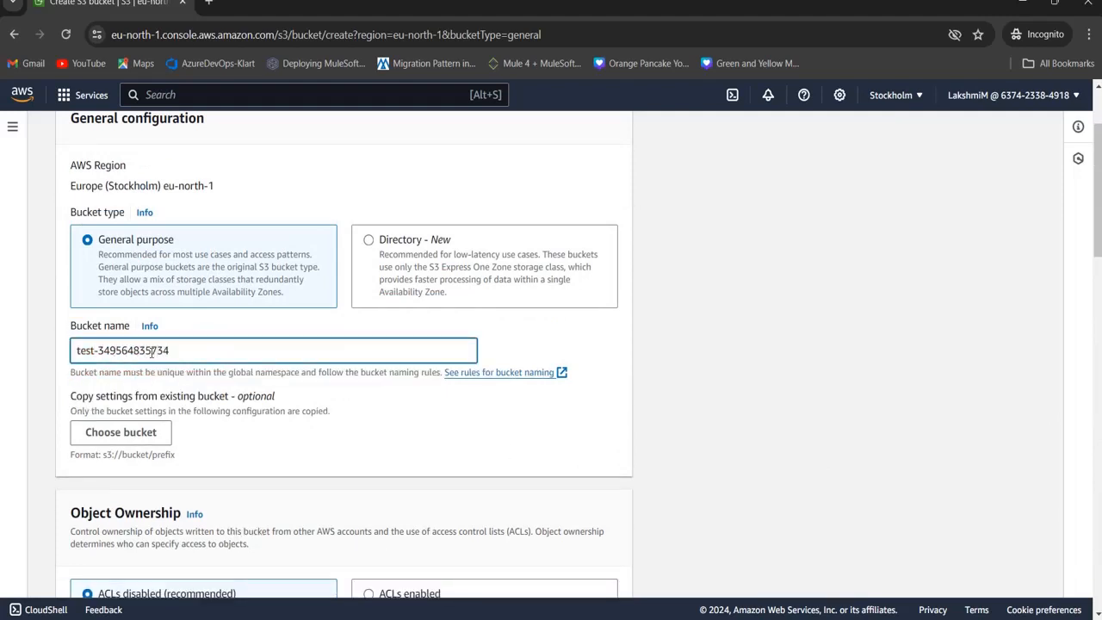
pyautogui.scroll(-15, 344, 345)
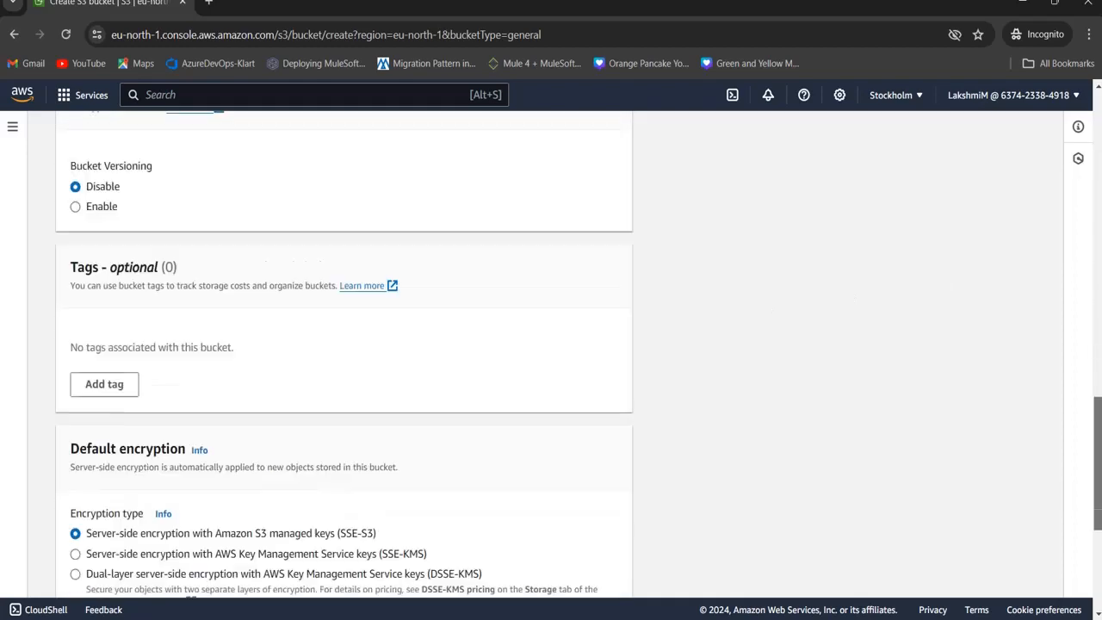
pyautogui.scroll(-2, 345, 345)
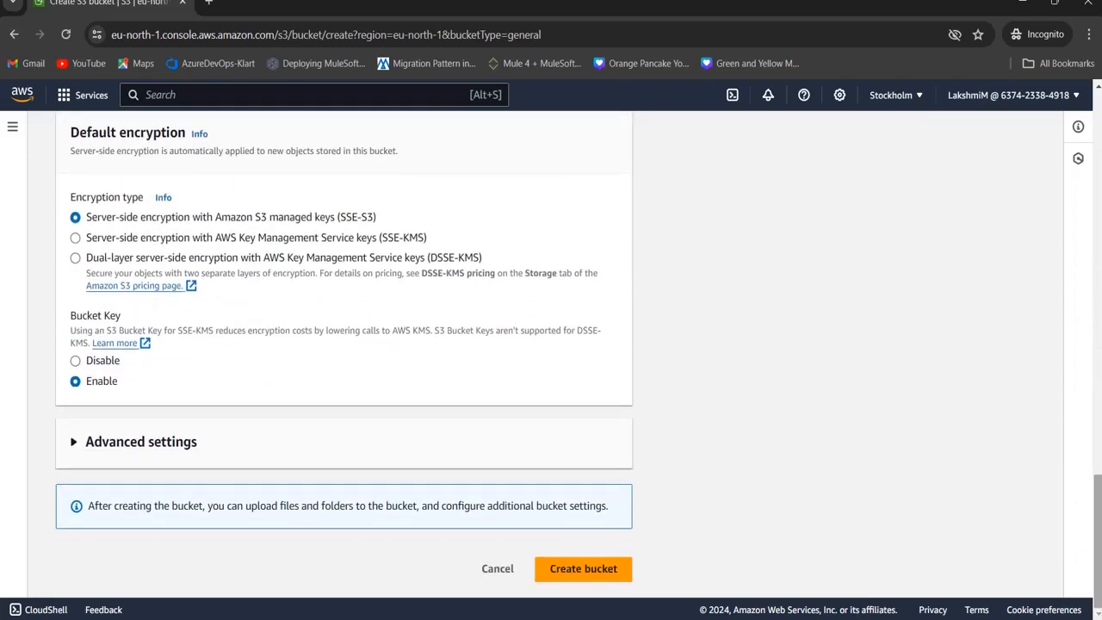
pyautogui.click(630, 572)
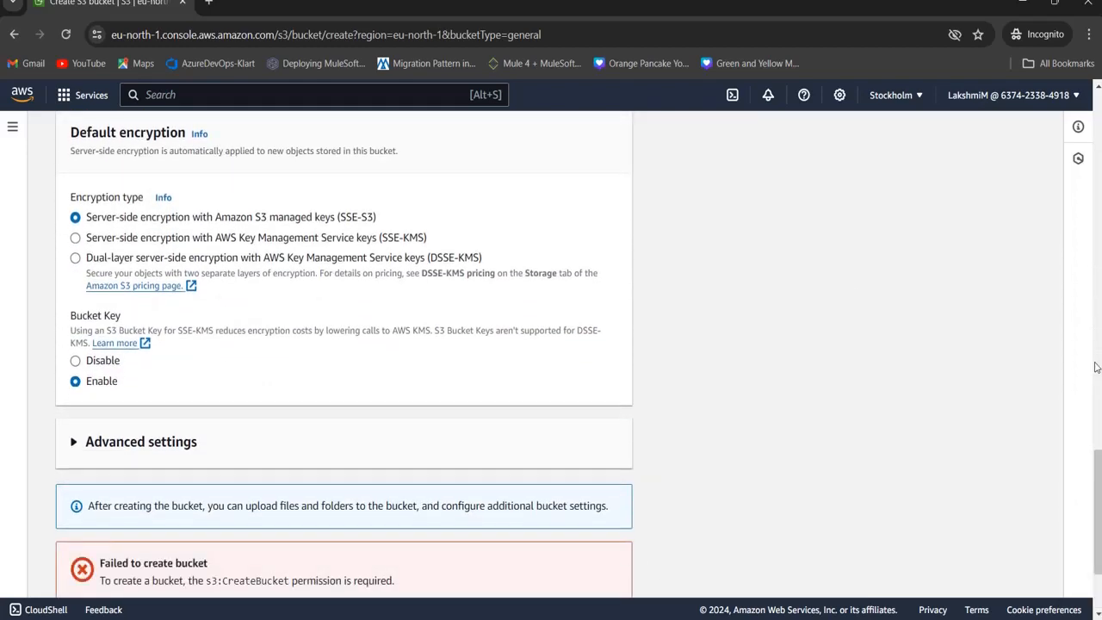
# Examine the s3:CreateBucket permission named in the bucket creation error and compare with the root account's IAM users window
pyautogui.scroll(-2, 1096, 474)
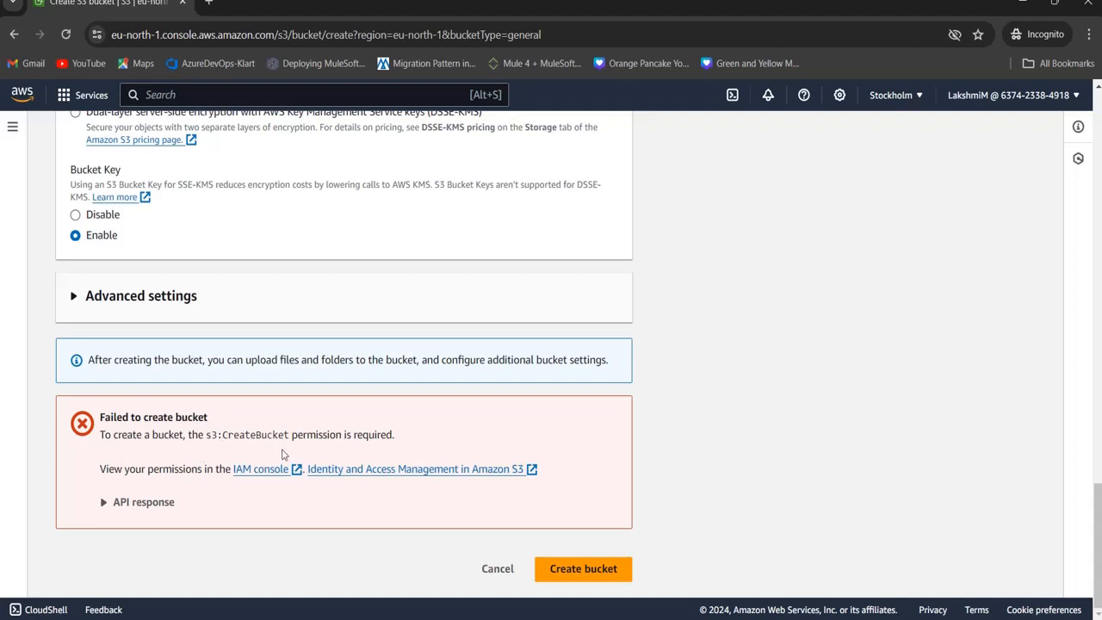
pyautogui.moveTo(290, 435); pyautogui.dragTo(205, 435)
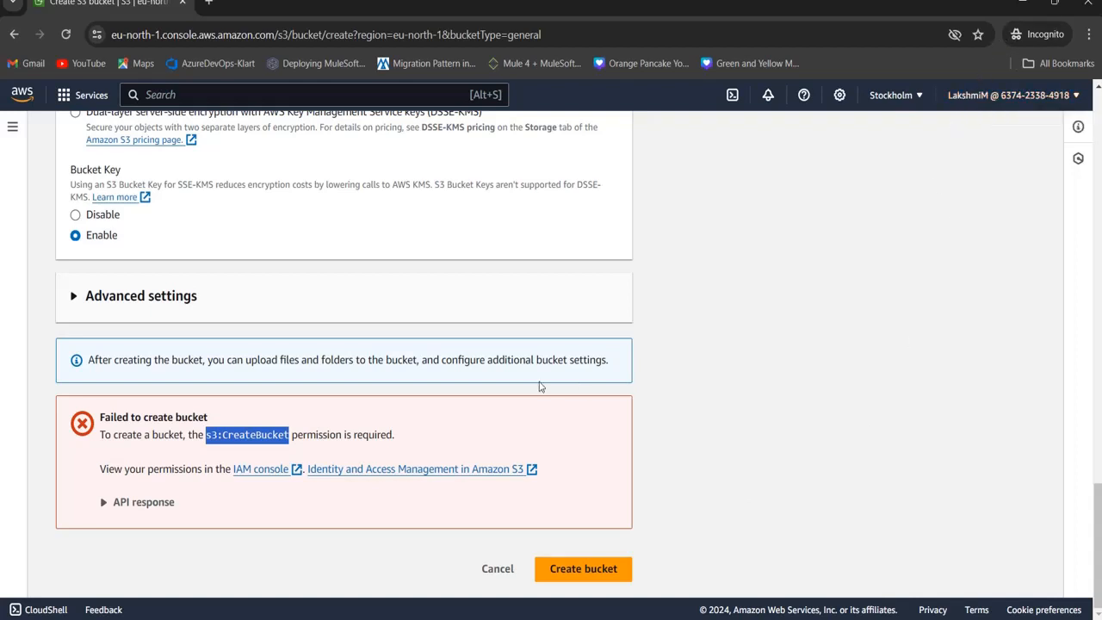
pyautogui.moveTo(706, 618)
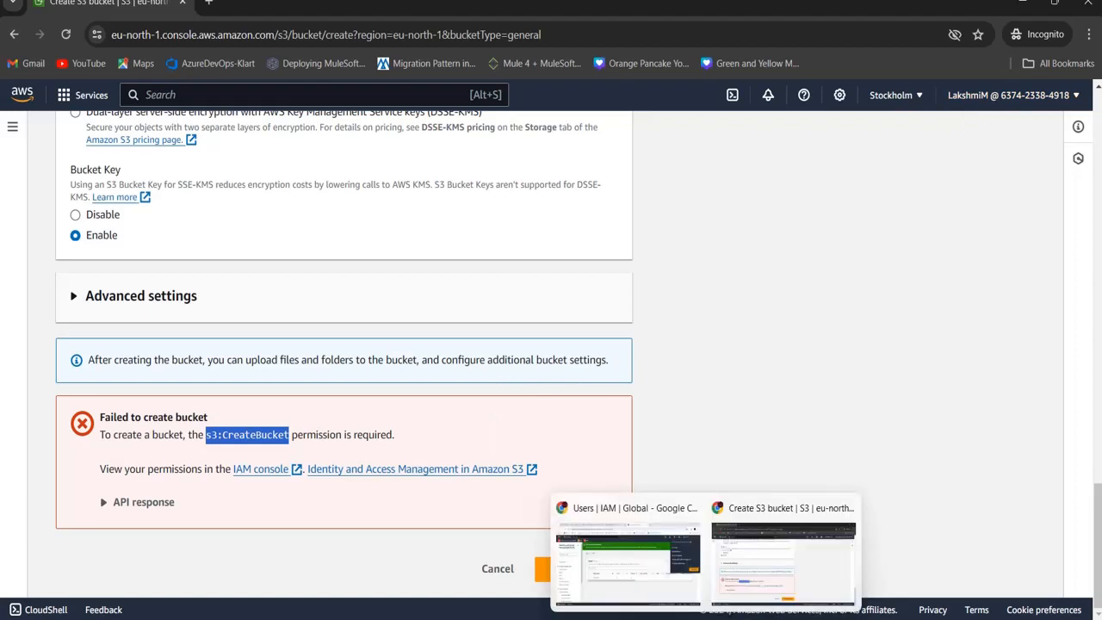
pyautogui.click(628, 525)
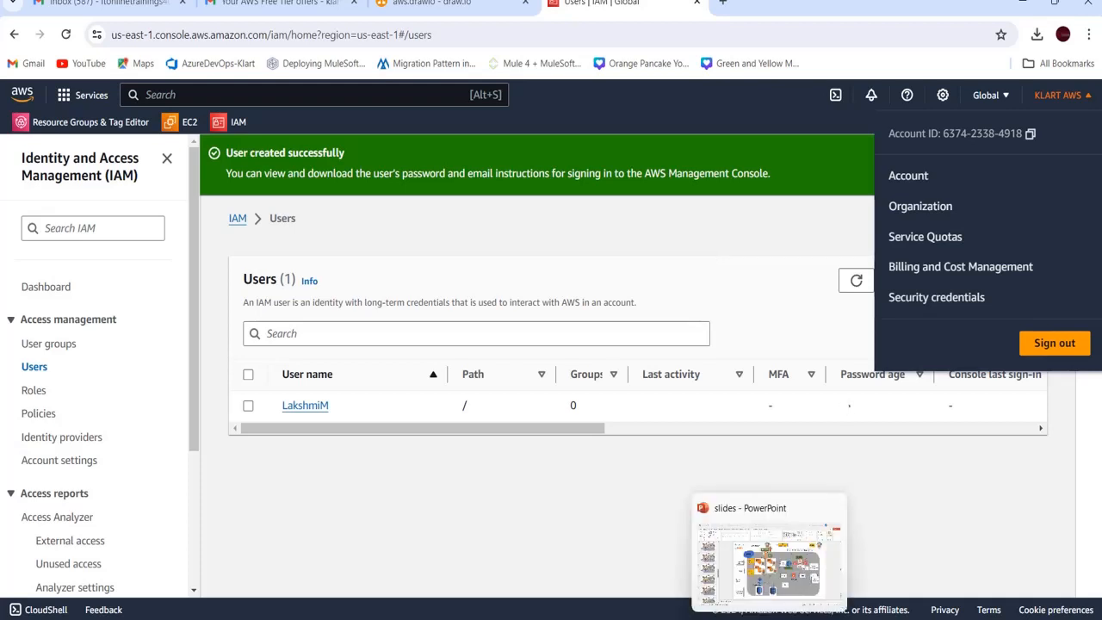
pyautogui.moveTo(706, 619)
pyautogui.click(779, 551)
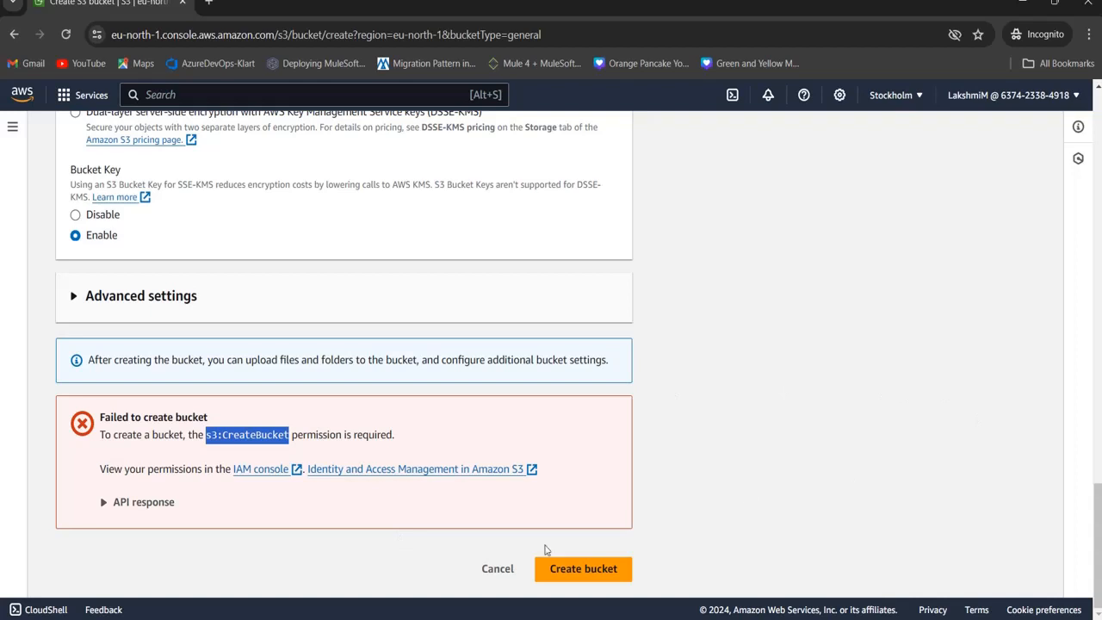
# Cancel the bucket creation and look over the Amazon S3 start page
pyautogui.click(495, 570)
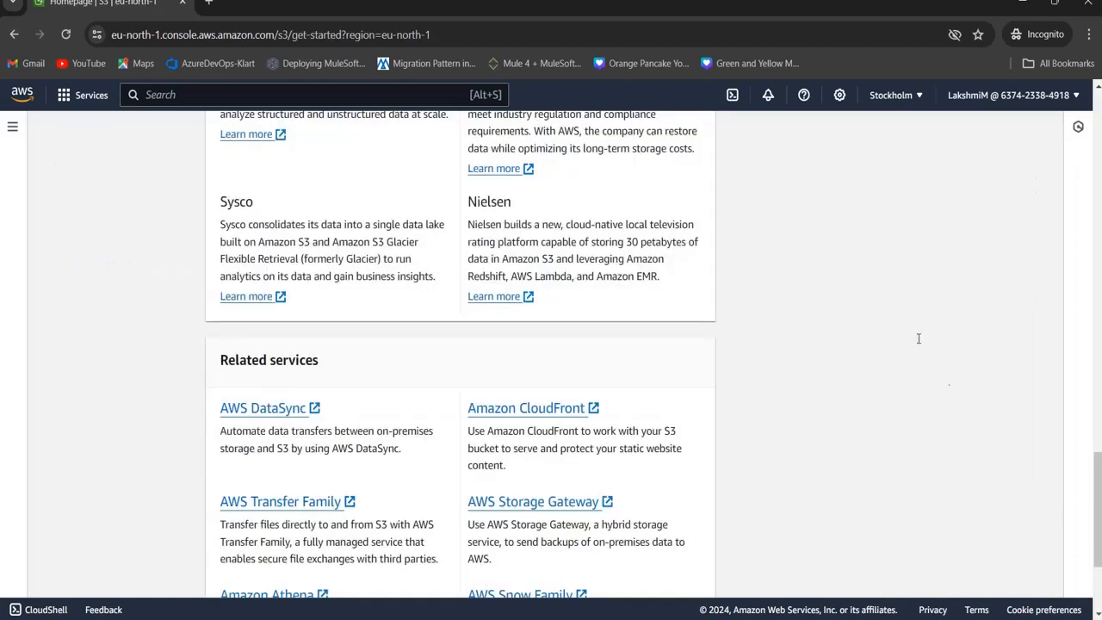
pyautogui.moveTo(1098, 482); pyautogui.dragTo(1076, 90)
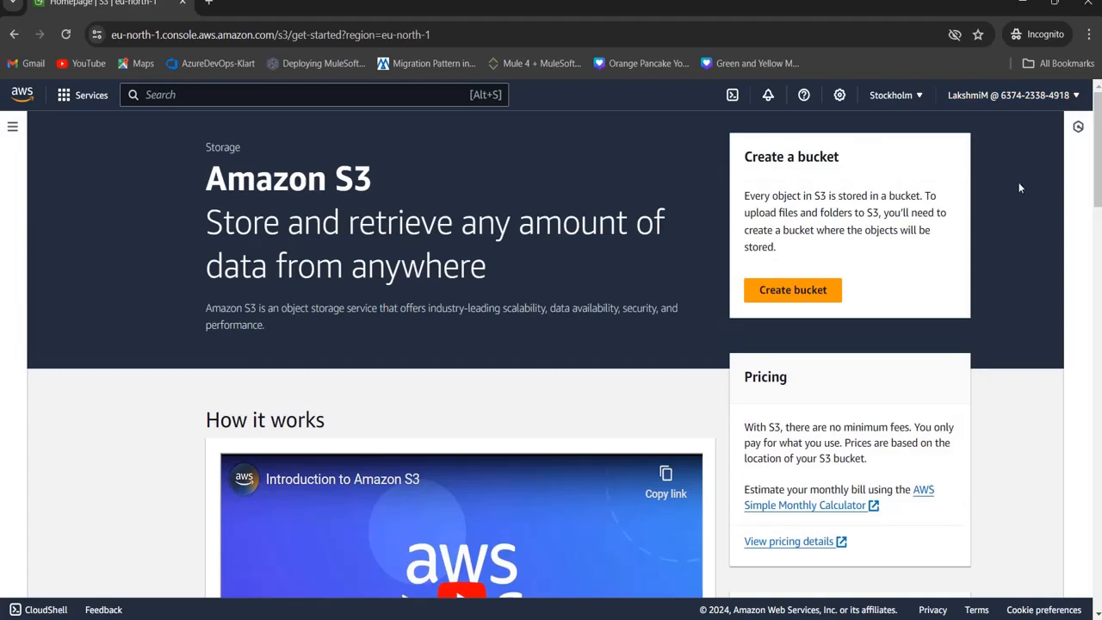
pyautogui.moveTo(1098, 164); pyautogui.dragTo(1098, 289)
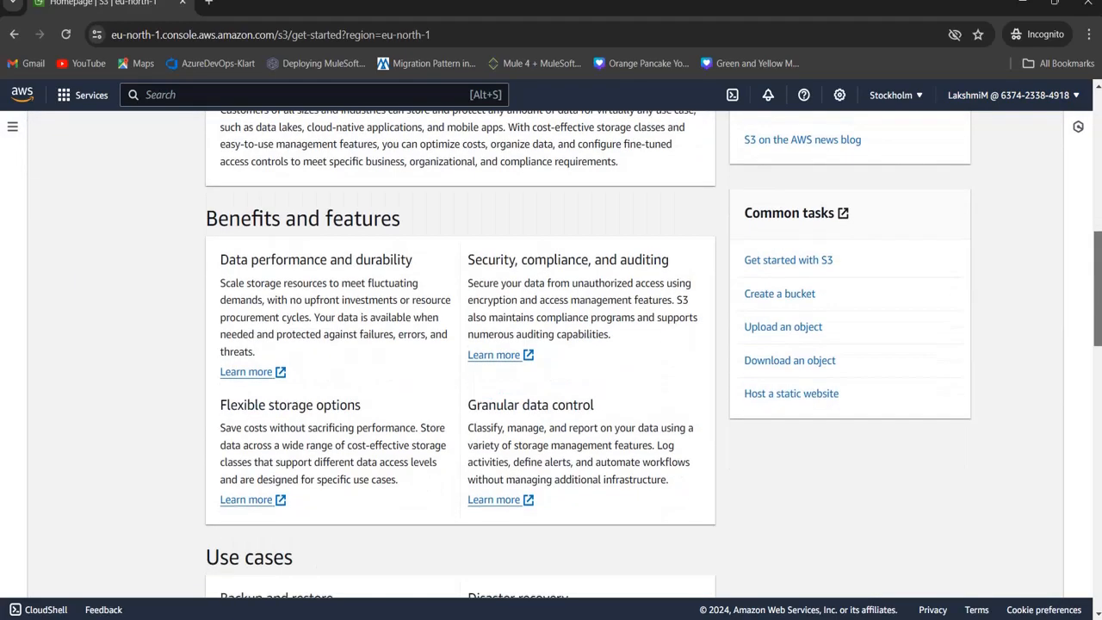
pyautogui.moveTo(1093, 246); pyautogui.dragTo(1091, 169)
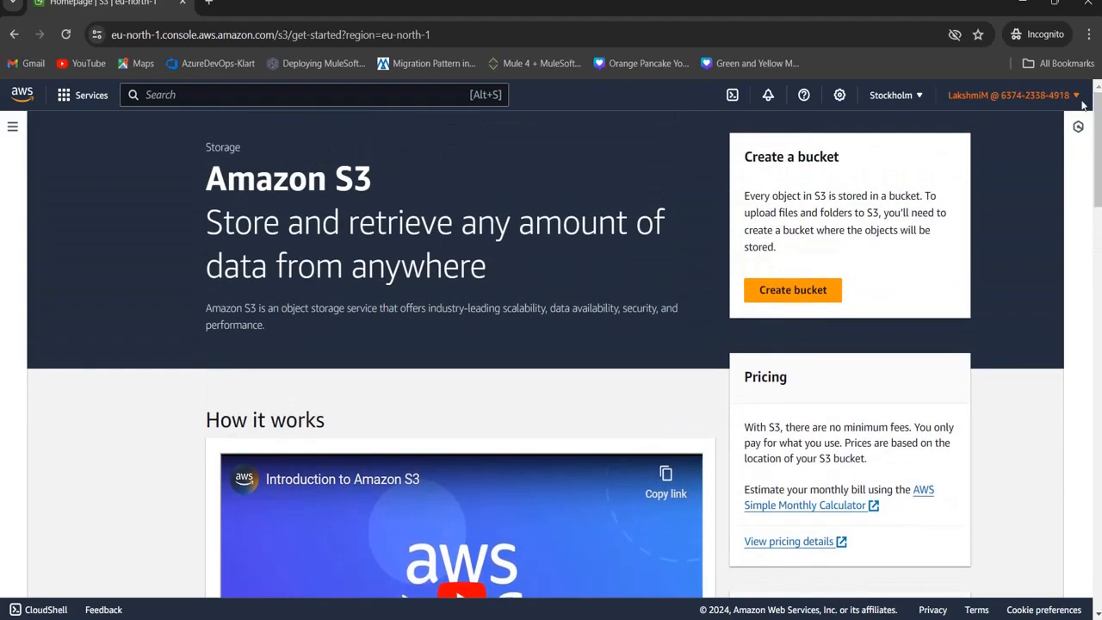
# Search for s3, open the S3 service again and look through its start page
pyautogui.click(395, 93)
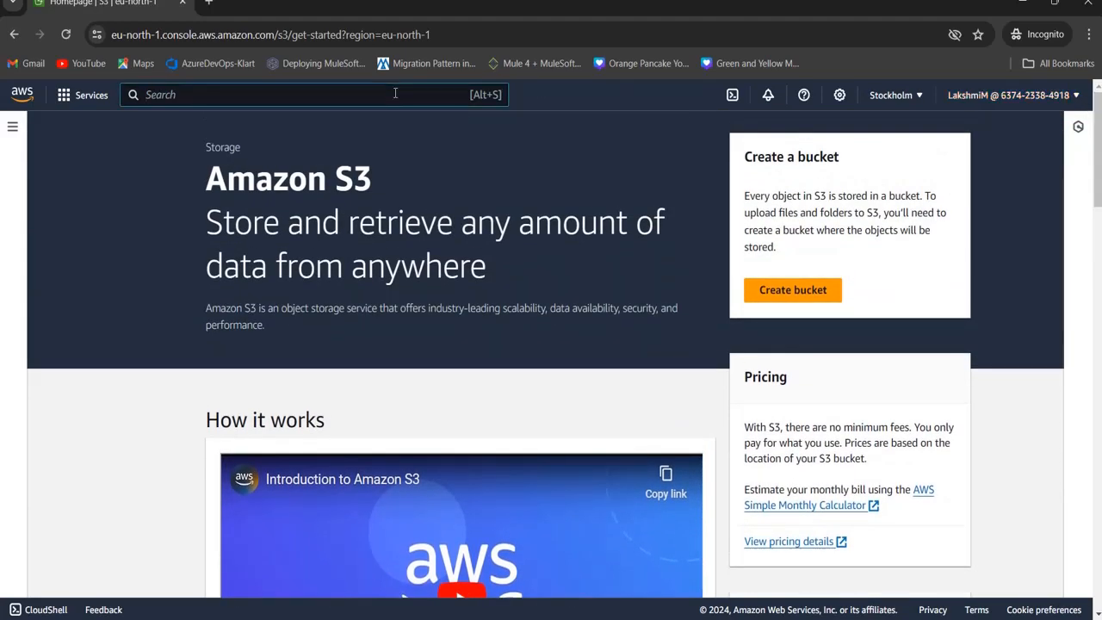
pyautogui.write('s3')
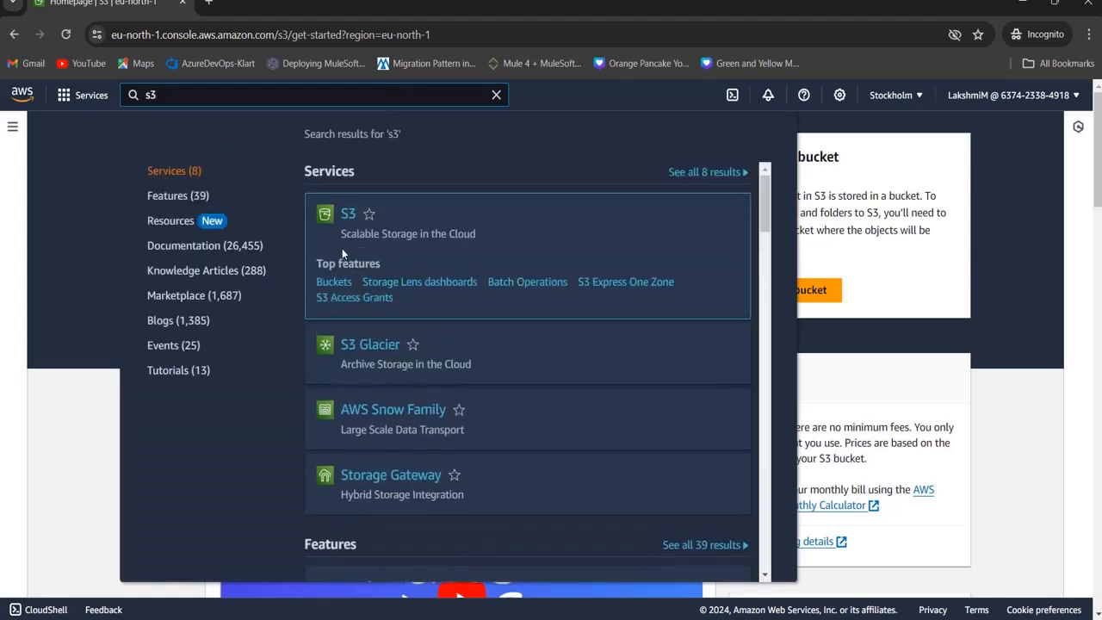
pyautogui.click(348, 217)
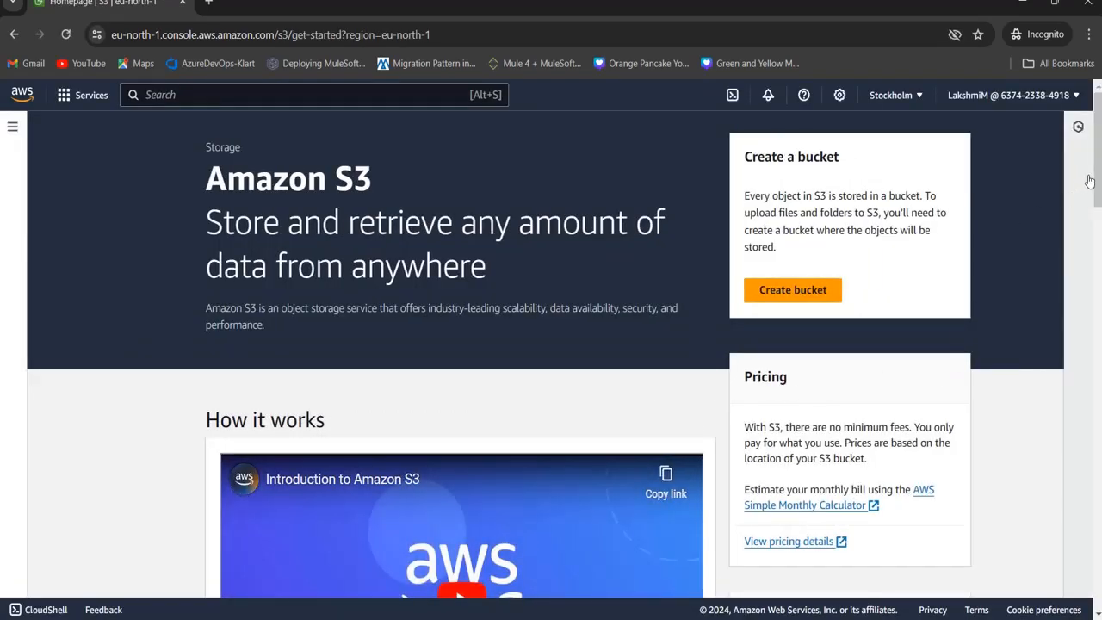
pyautogui.moveTo(1101, 196); pyautogui.dragTo(1101, 269)
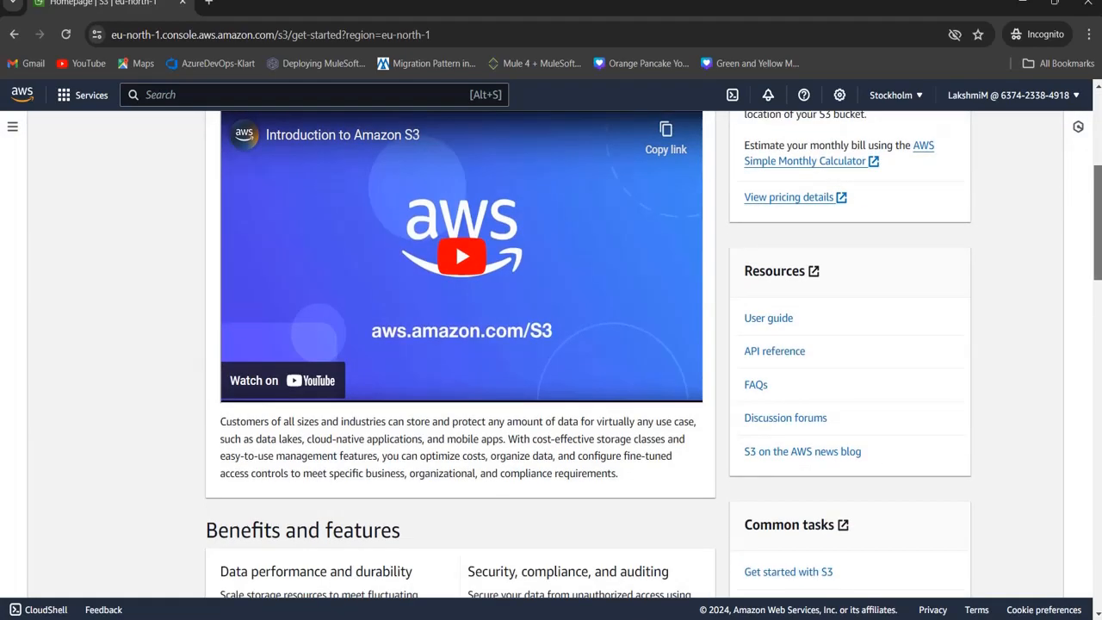
pyautogui.scroll(-7, 455, 240)
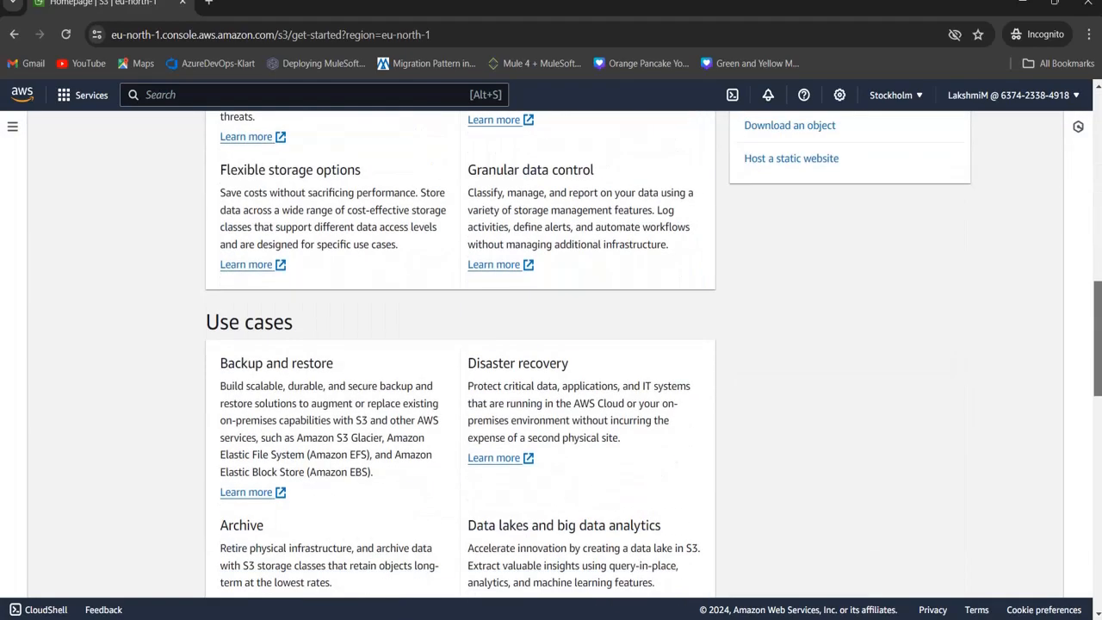
pyautogui.scroll(10, 543, 132)
# Search for ec2, open the EC2 dashboard and check which resources the IAM user can access
pyautogui.click(379, 89)
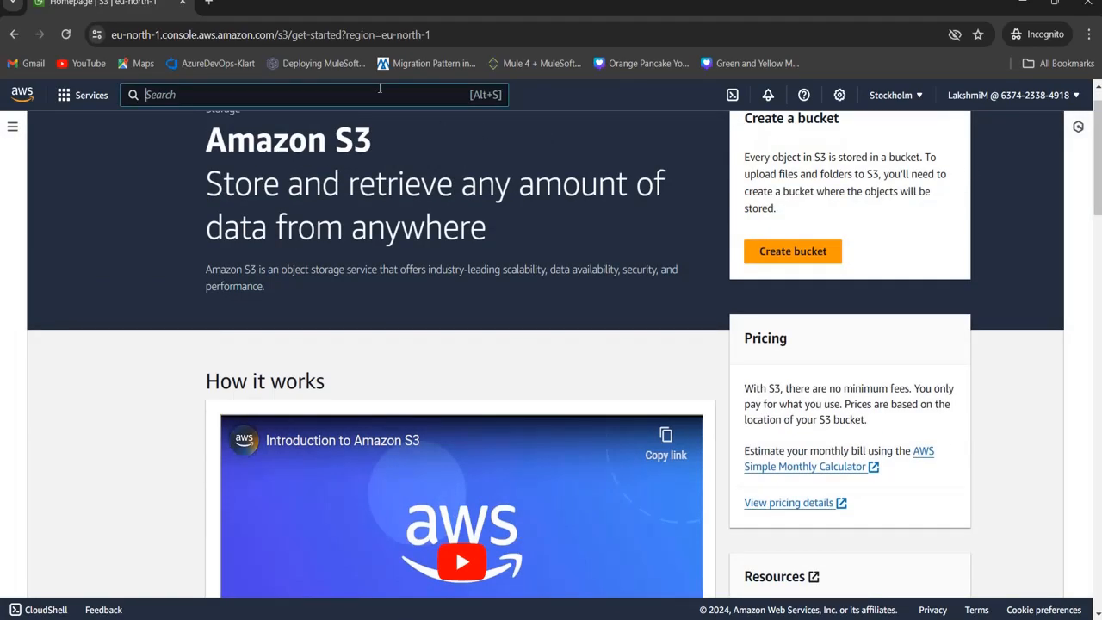
pyautogui.write('ec2')
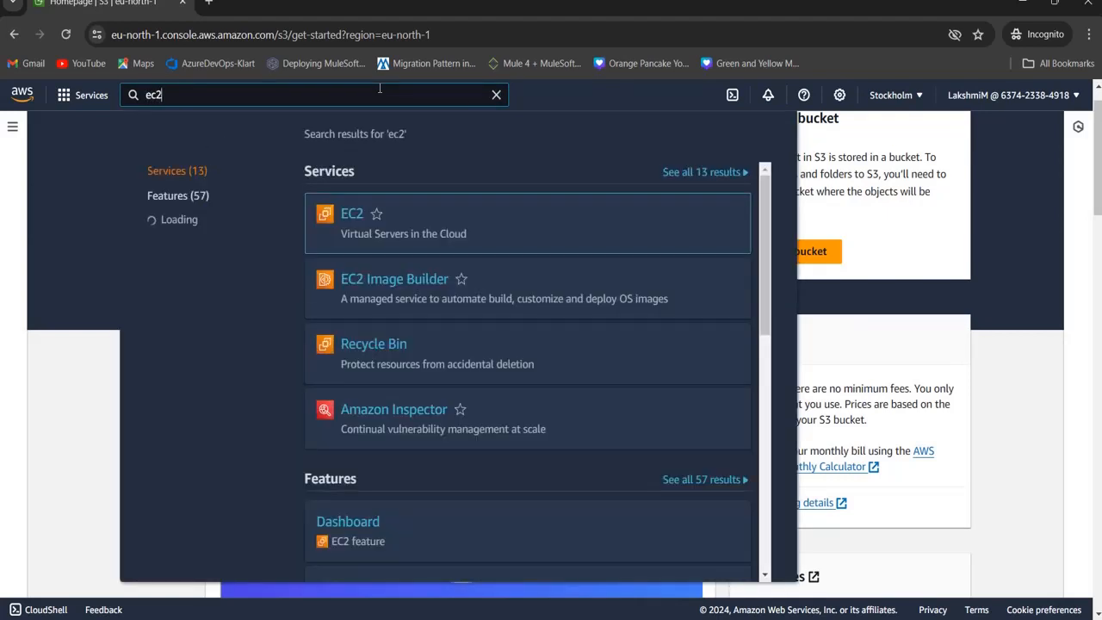
pyautogui.click(352, 222)
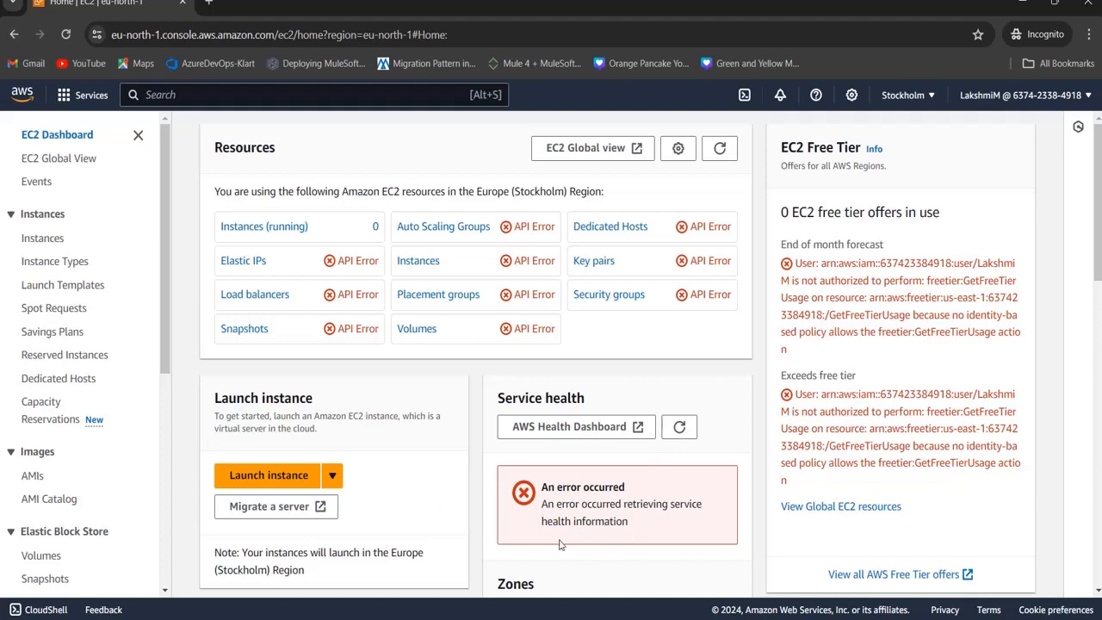
pyautogui.moveTo(1098, 263)
pyautogui.mouseDown()
pyautogui.moveTo(1097, 529)
pyautogui.moveTo(1097, 260)
pyautogui.mouseUp()
# Switch to the root account's IAM console, open the new IAM user from the users list and show its permissions policies
pyautogui.moveTo(706, 619)
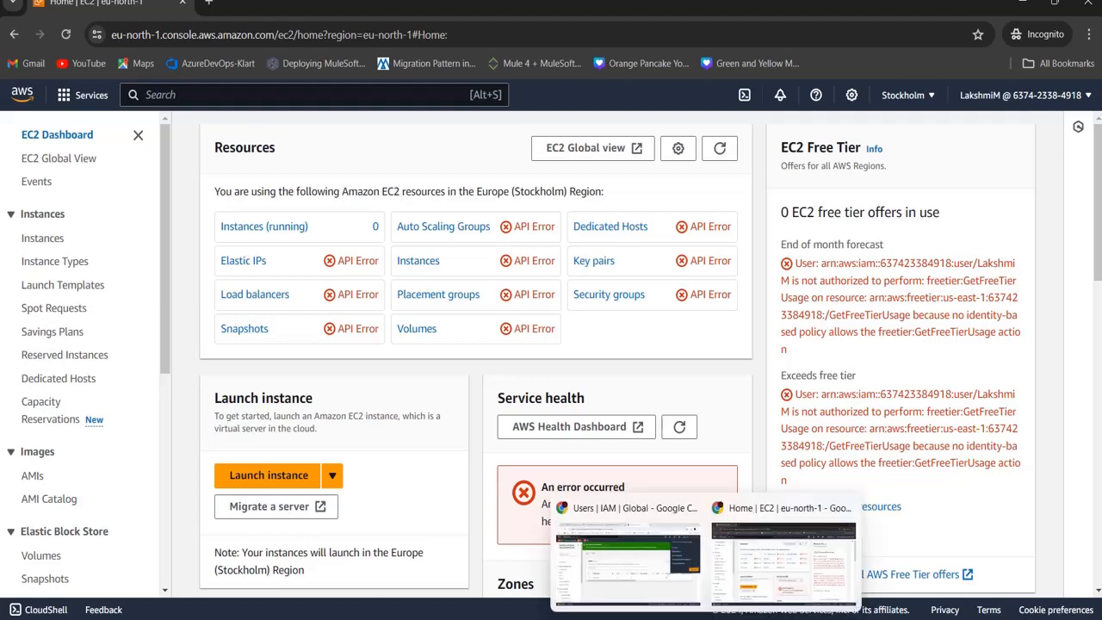
pyautogui.click(615, 514)
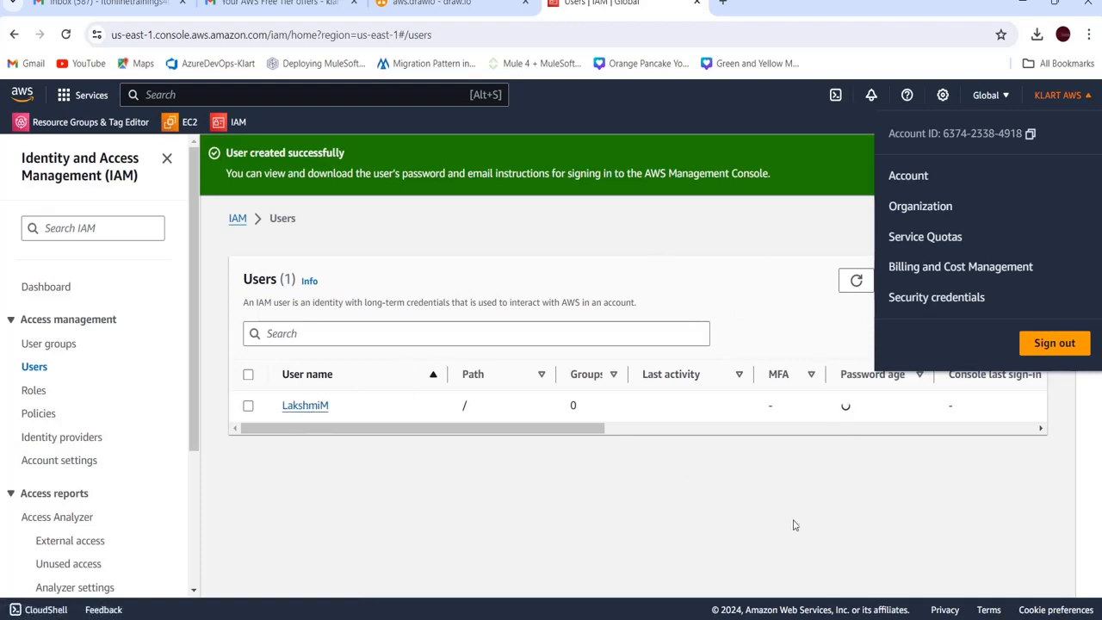
pyautogui.click(685, 247)
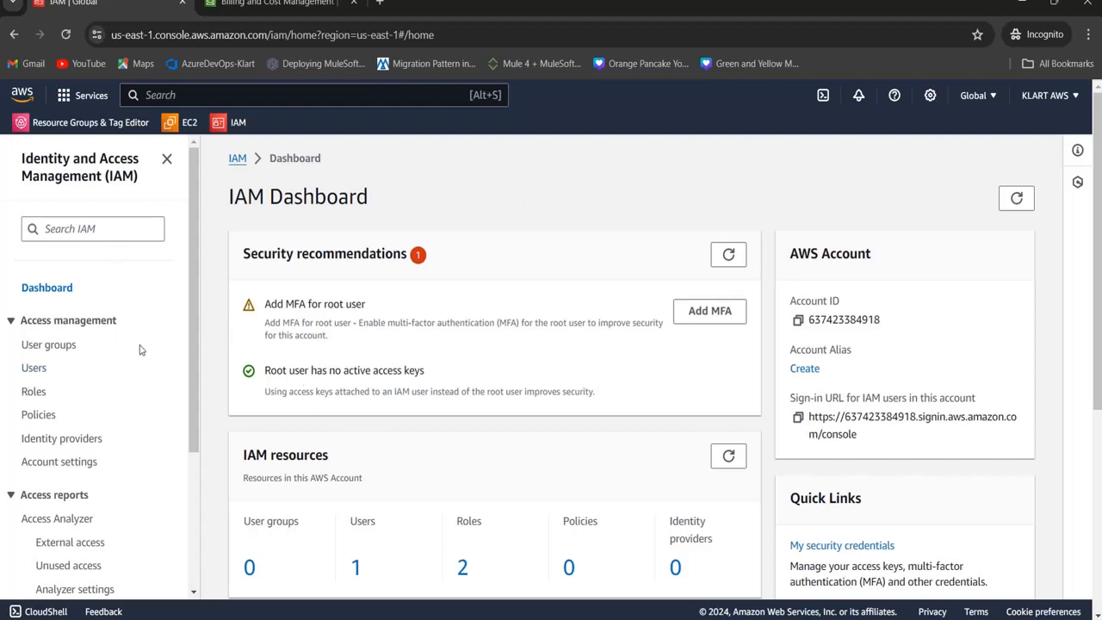
pyautogui.click(33, 369)
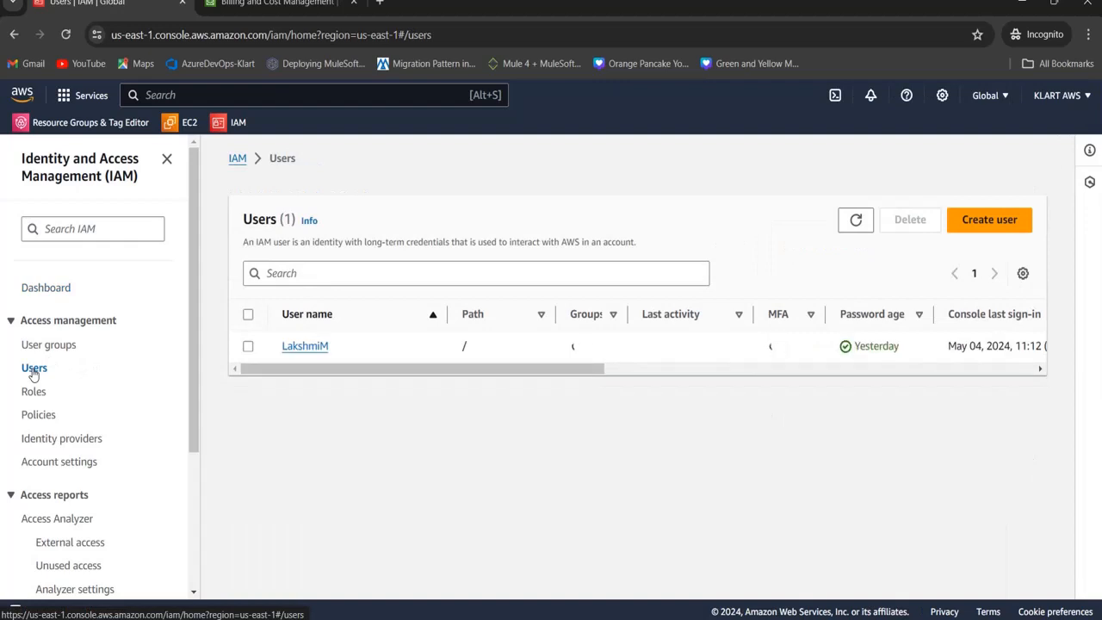
pyautogui.click(303, 346)
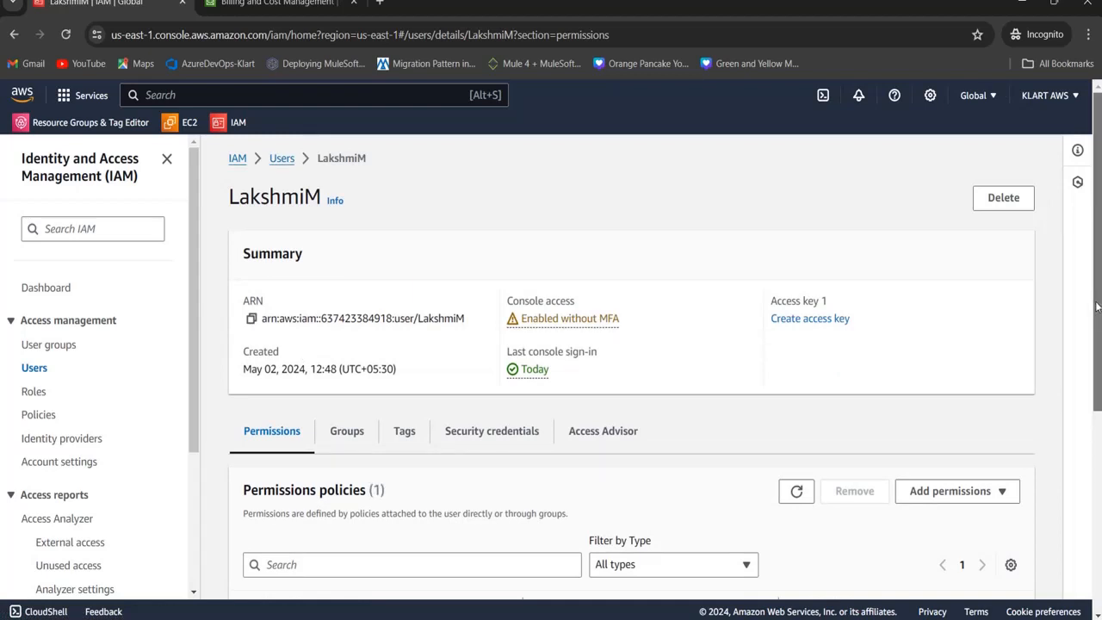
pyautogui.scroll(-3, 1098, 306)
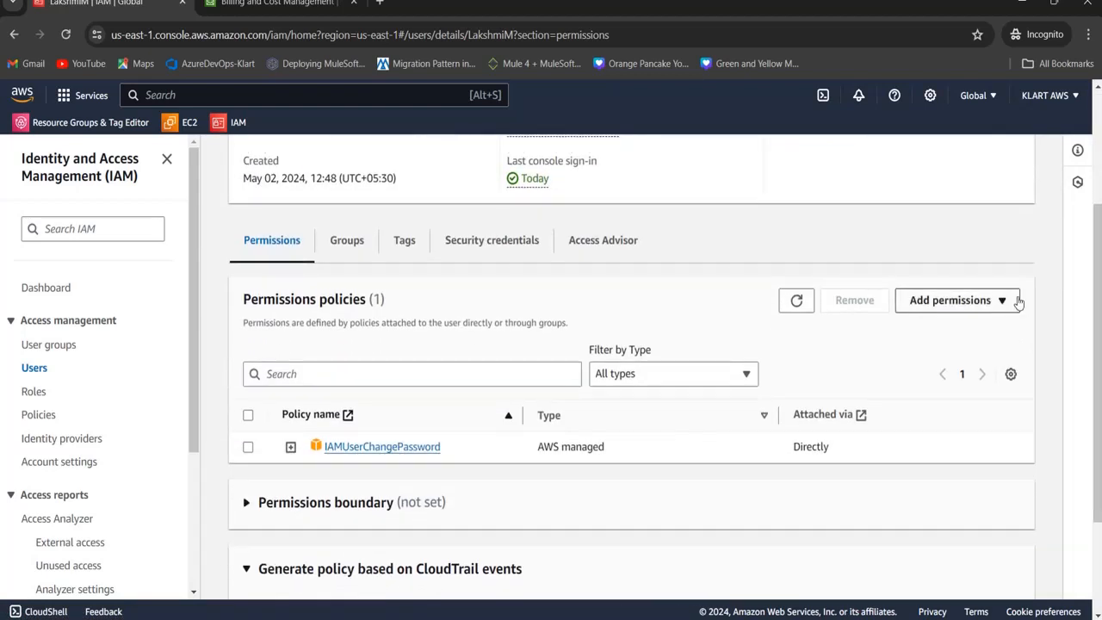
# Start adding permissions to the IAM user and choose to attach policies directly
pyautogui.click(1001, 301)
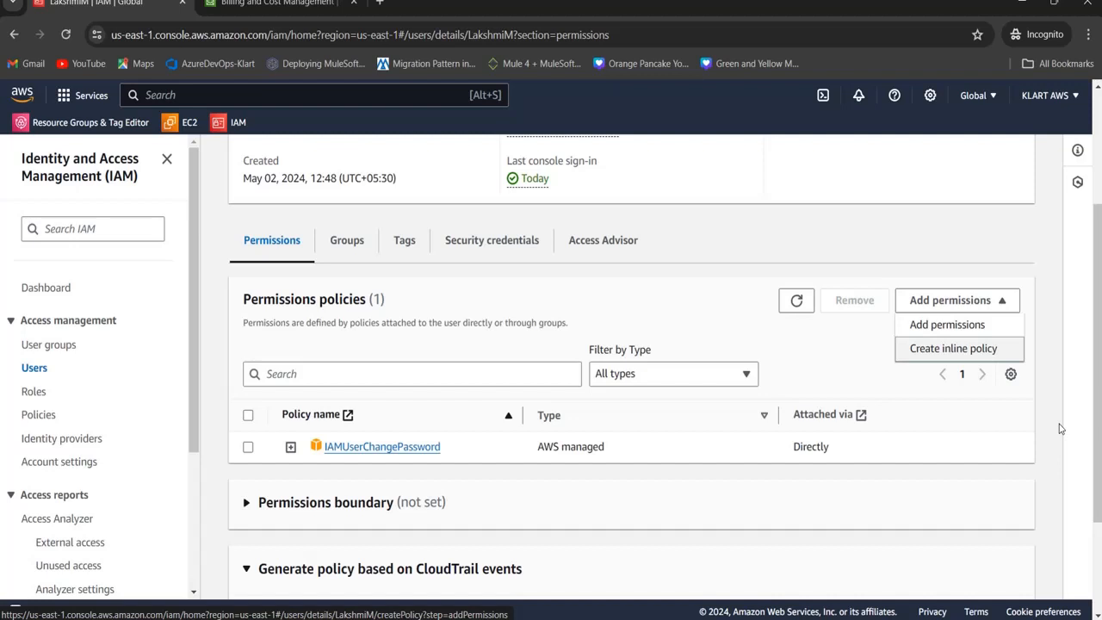
pyautogui.click(1077, 469)
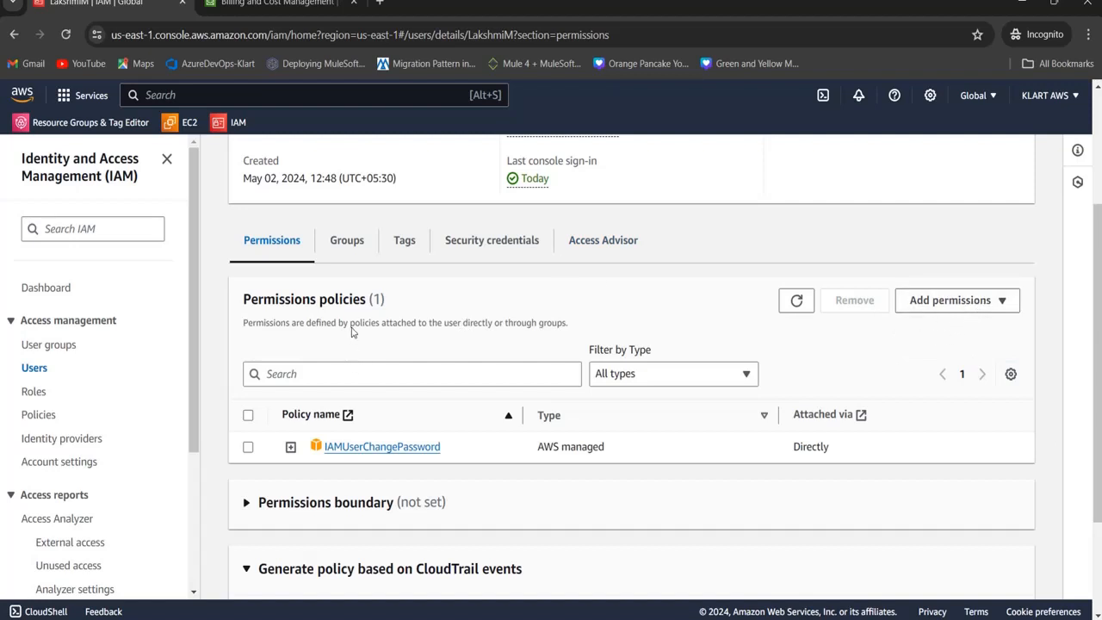
pyautogui.click(1004, 301)
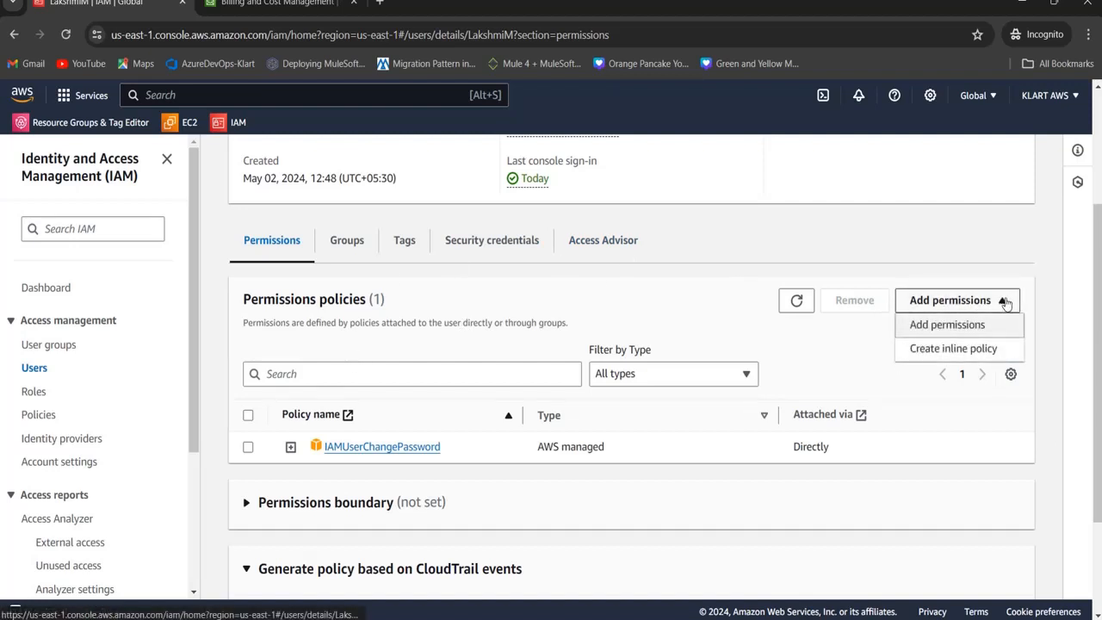
pyautogui.click(935, 326)
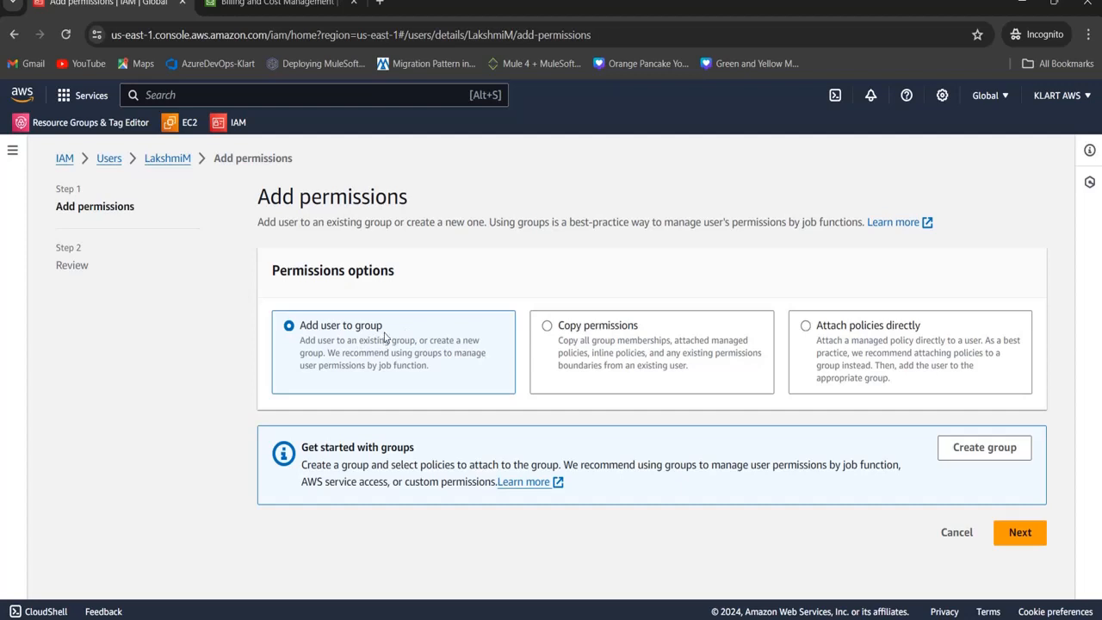
pyautogui.click(548, 326)
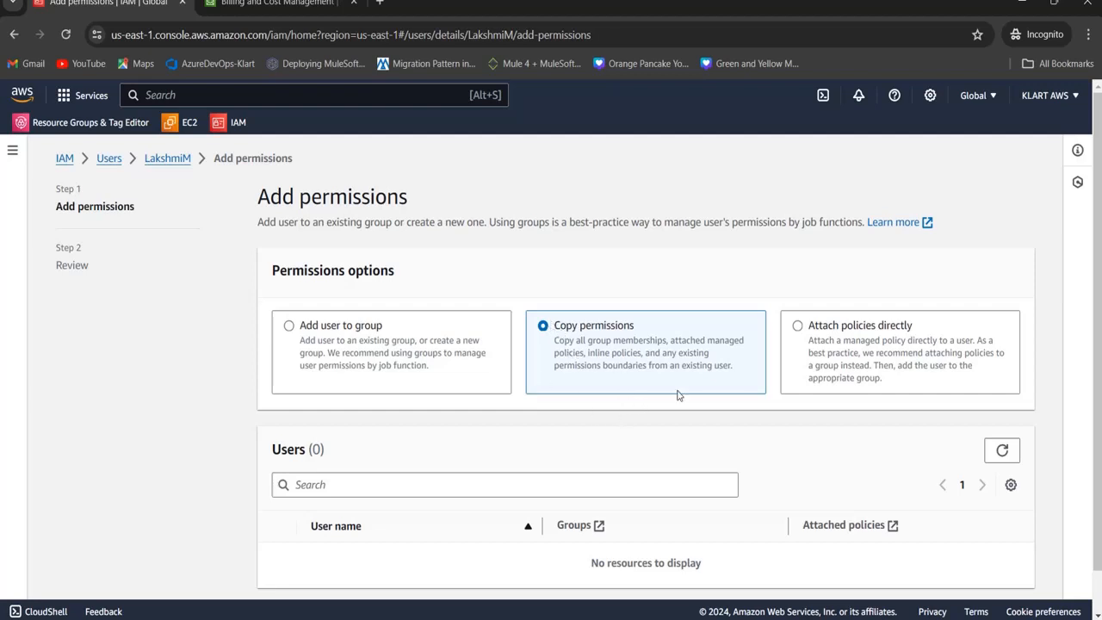
pyautogui.click(798, 328)
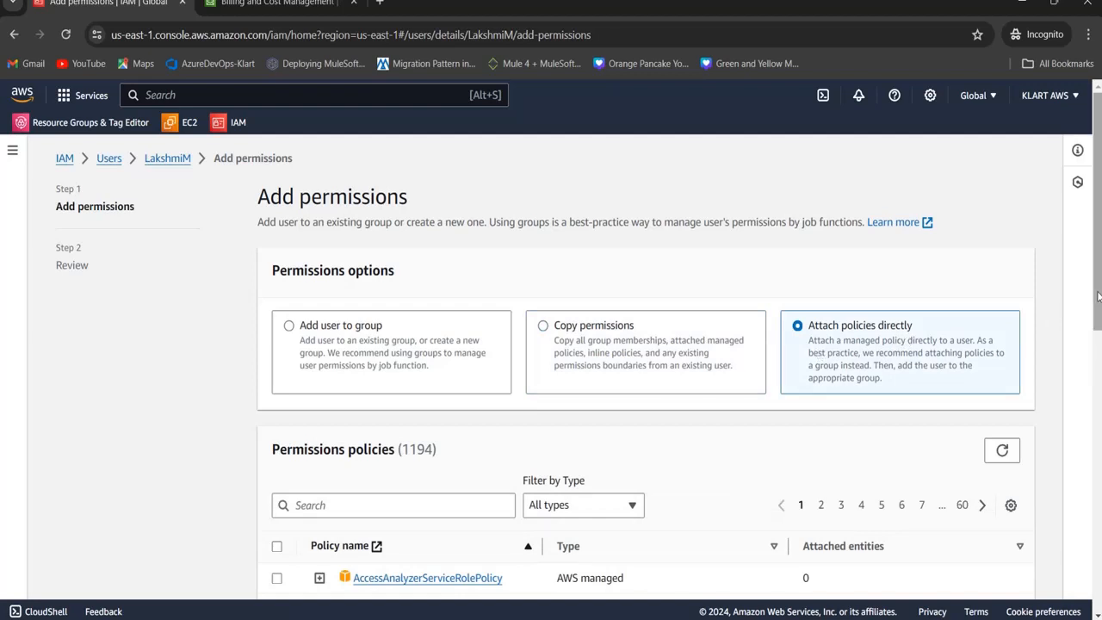
# Look through the list of AWS managed permissions policies that can be attached to the user
pyautogui.moveTo(1098, 295); pyautogui.dragTo(1095, 354)
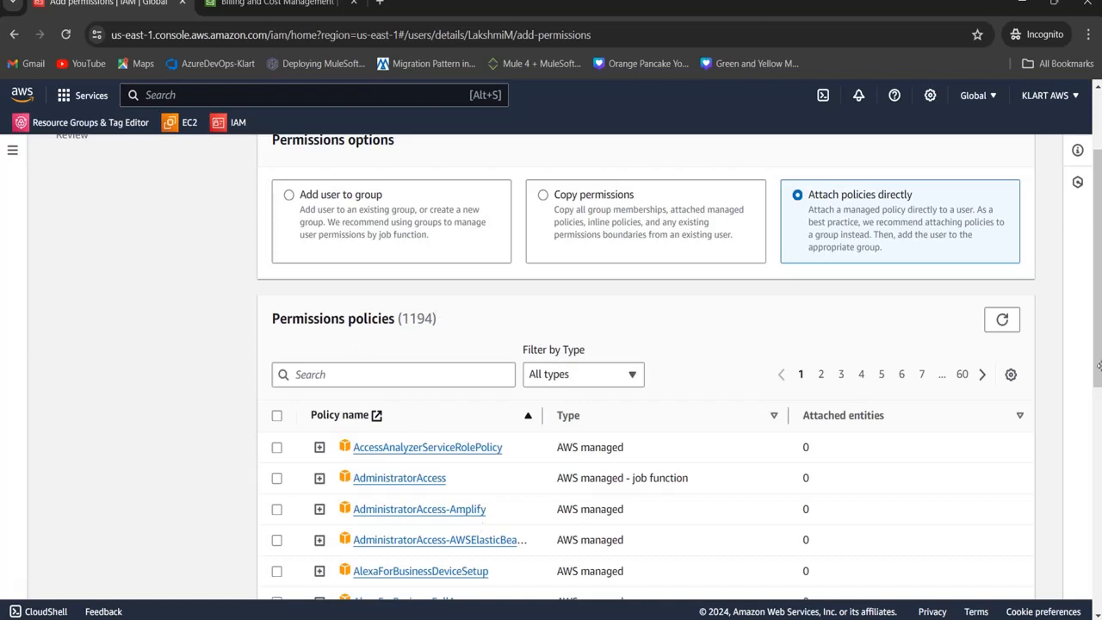
pyautogui.moveTo(1098, 365); pyautogui.dragTo(1099, 440)
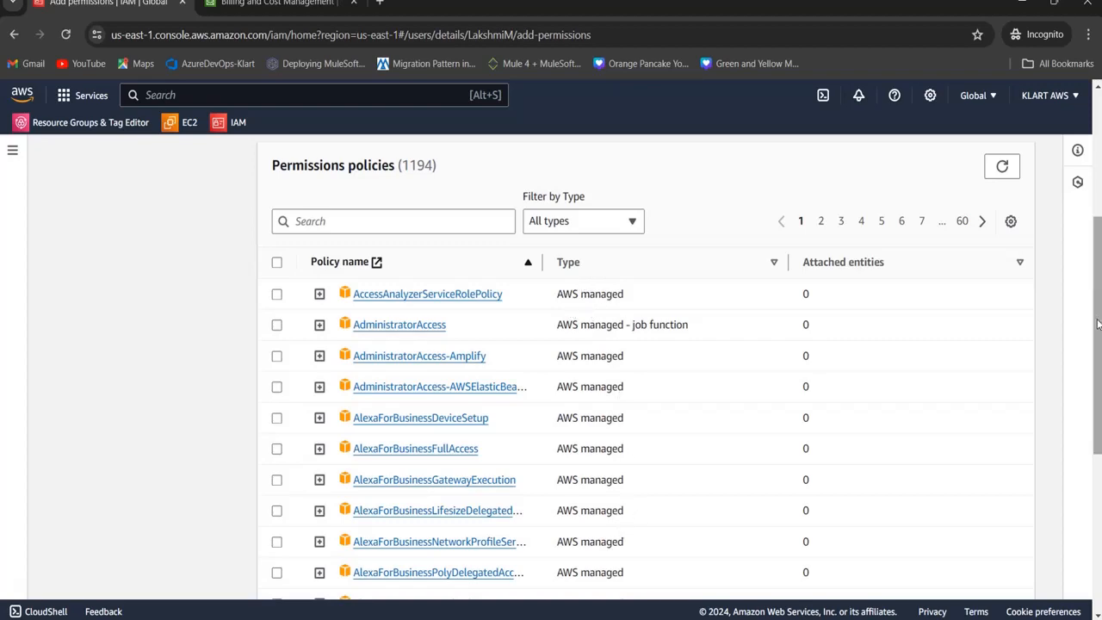
pyautogui.moveTo(1098, 323)
pyautogui.mouseDown()
pyautogui.moveTo(1097, 500)
pyautogui.moveTo(1099, 315)
pyautogui.mouseUp()
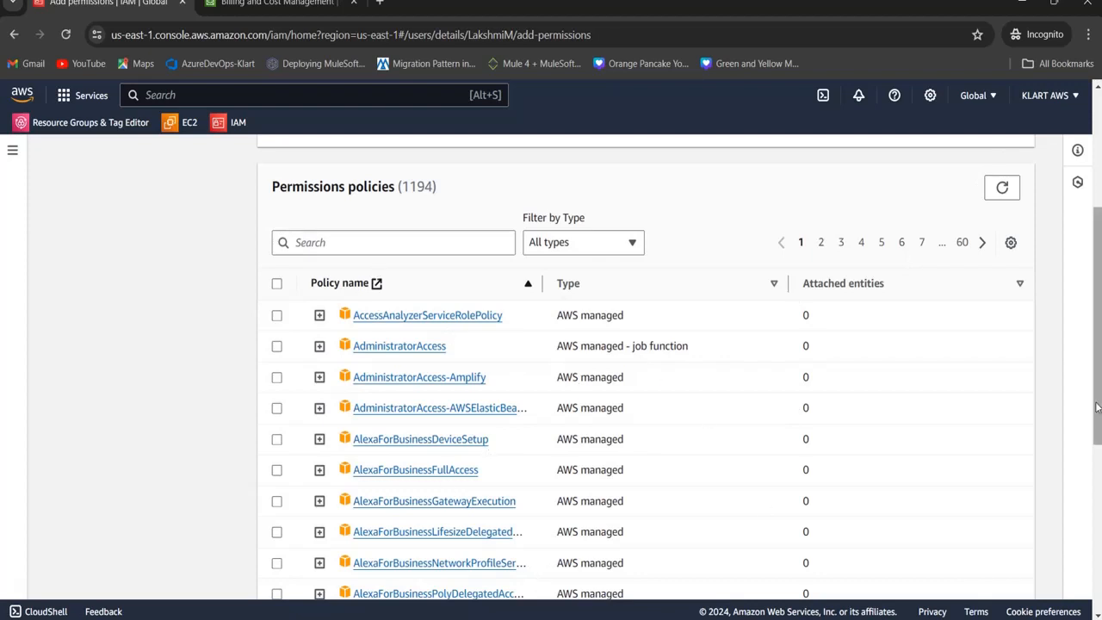
pyautogui.scroll(1, 1087, 432)
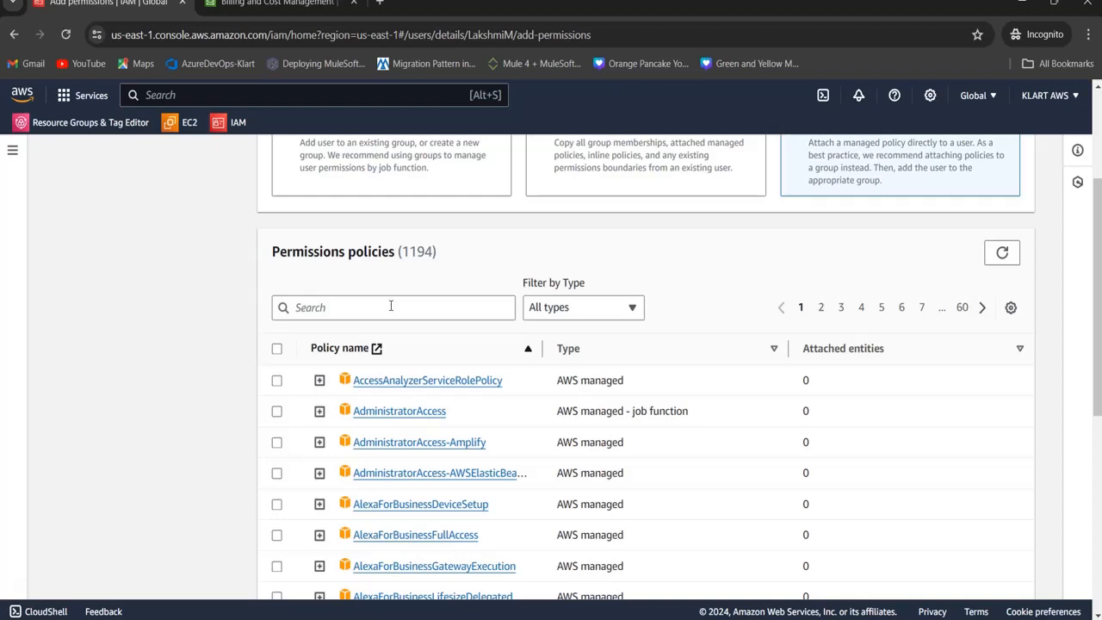
pyautogui.moveTo(1099, 299); pyautogui.dragTo(1101, 209)
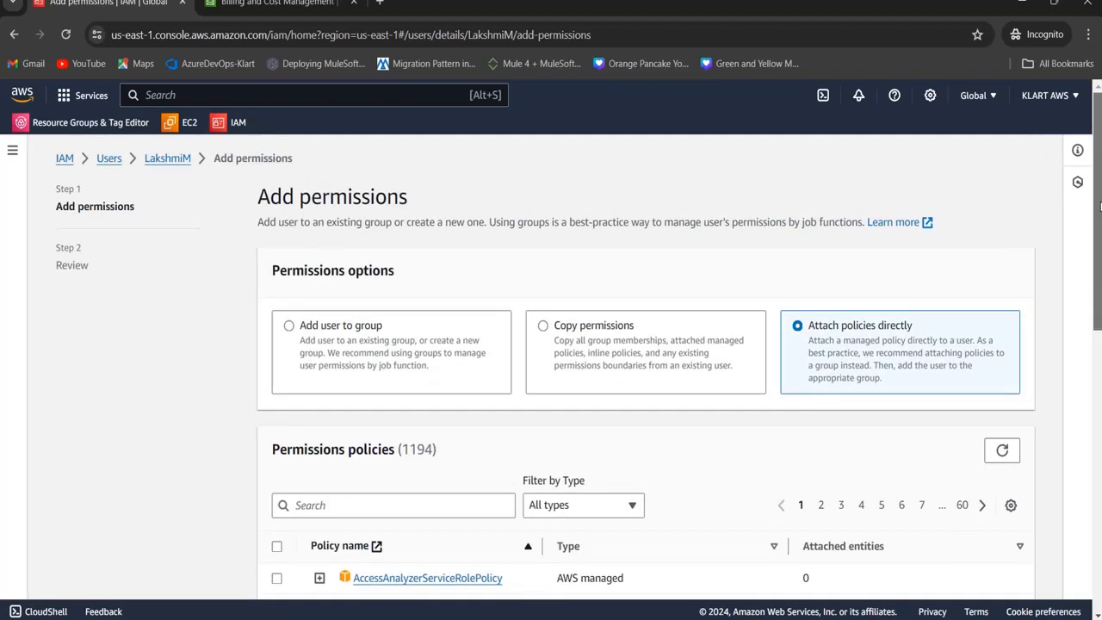
pyautogui.scroll(-2, 1100, 207)
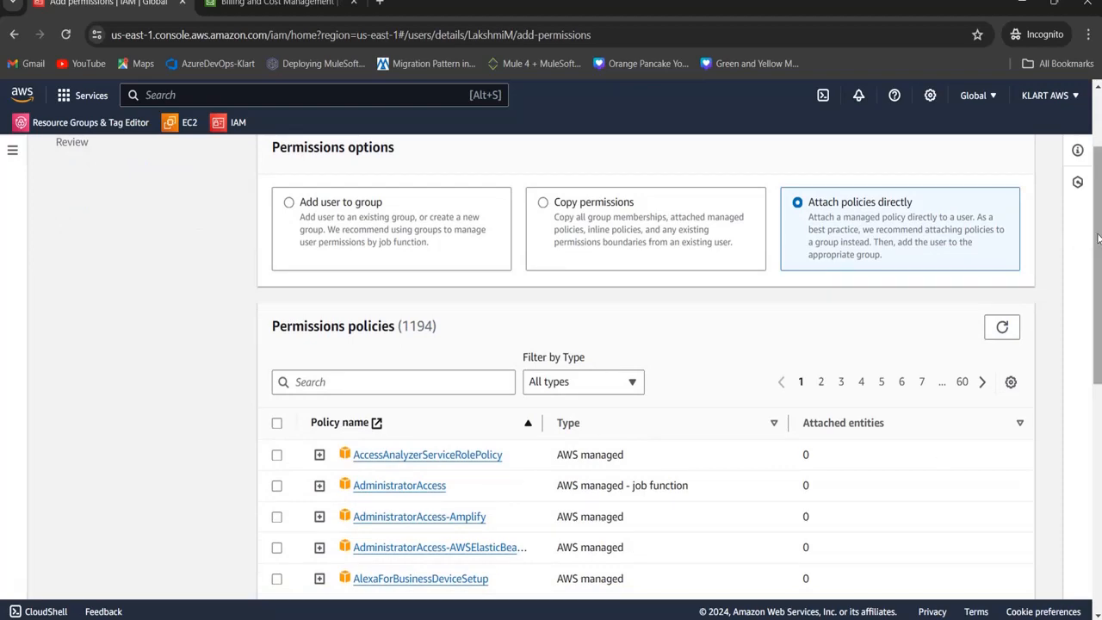
# Filter the permissions policies by s3, expand the AmazonS3FullAccess policy to view its JSON and select that policy
pyautogui.moveTo(1099, 239); pyautogui.dragTo(1099, 390)
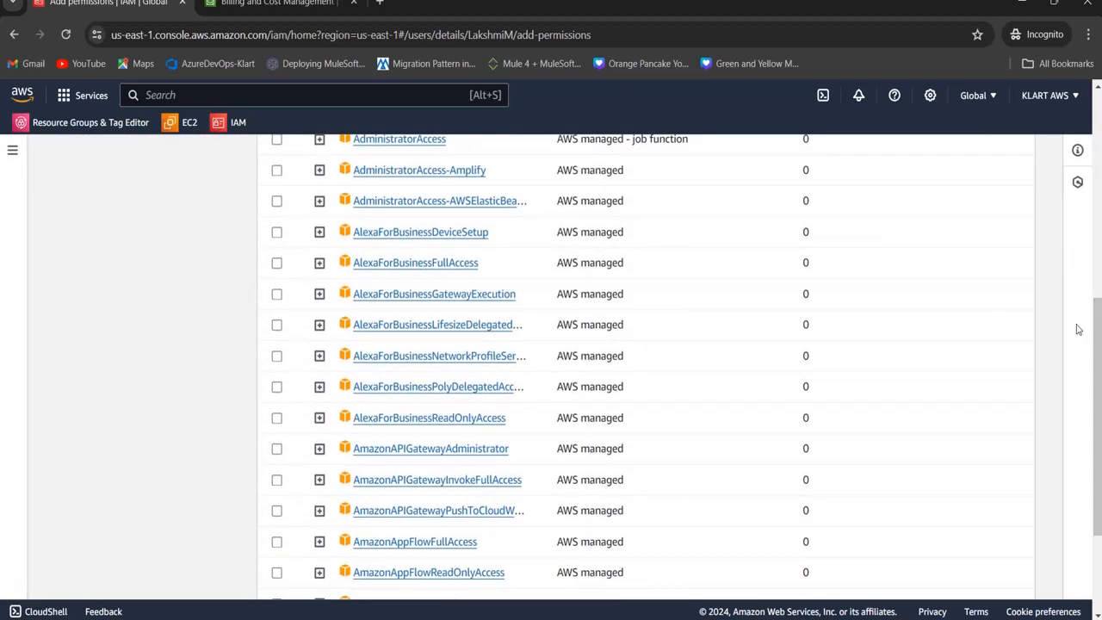
pyautogui.scroll(4, 1078, 328)
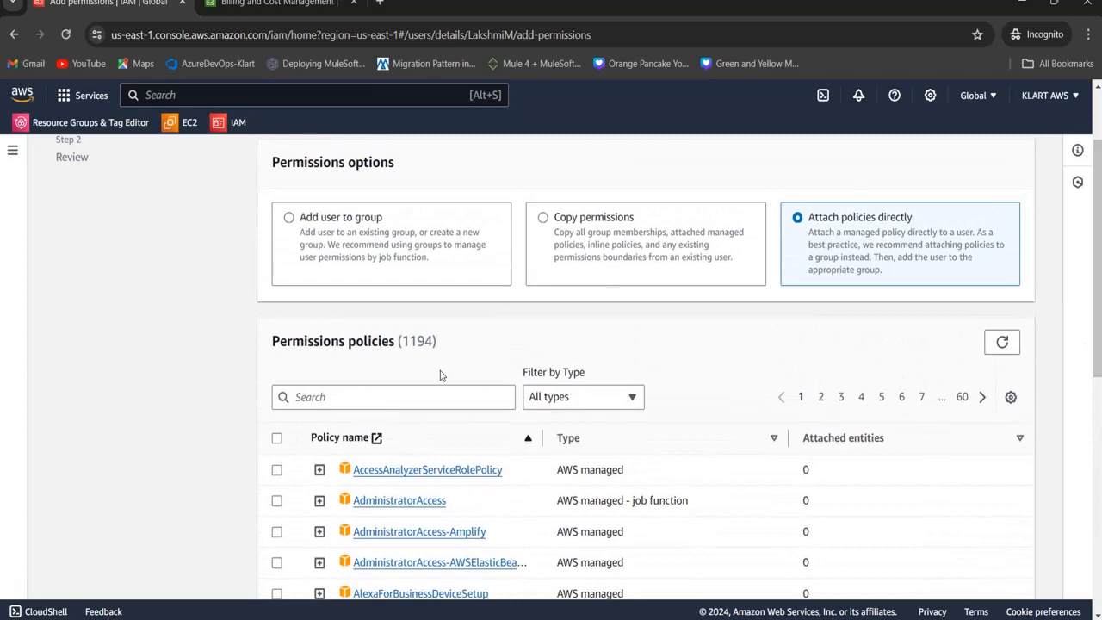
pyautogui.click(342, 399)
pyautogui.write('s3')
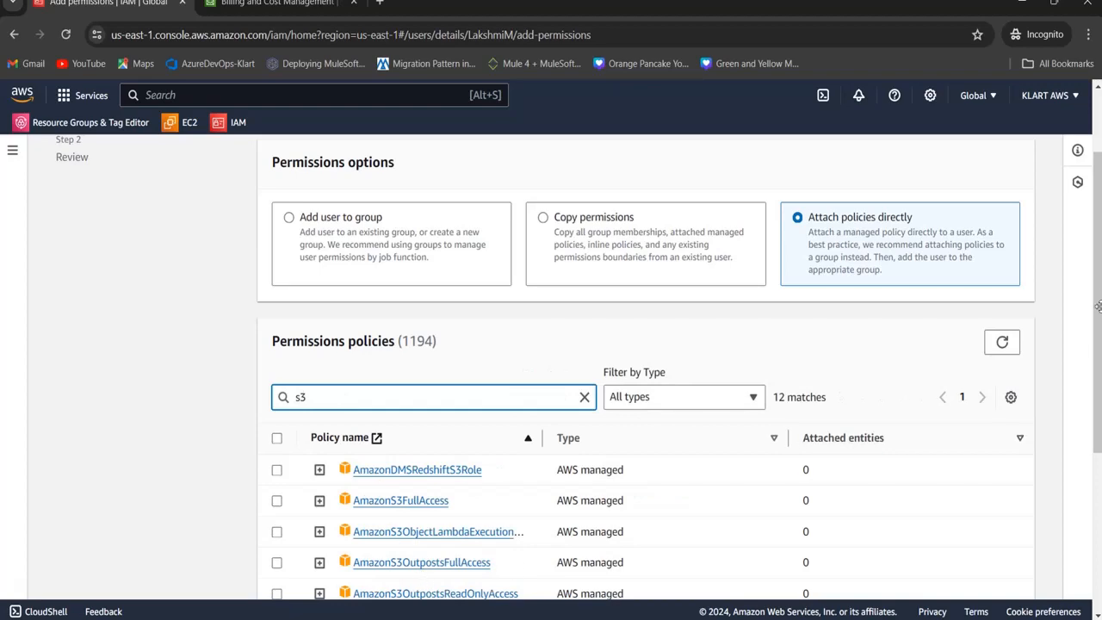
pyautogui.moveTo(1100, 310); pyautogui.dragTo(1099, 394)
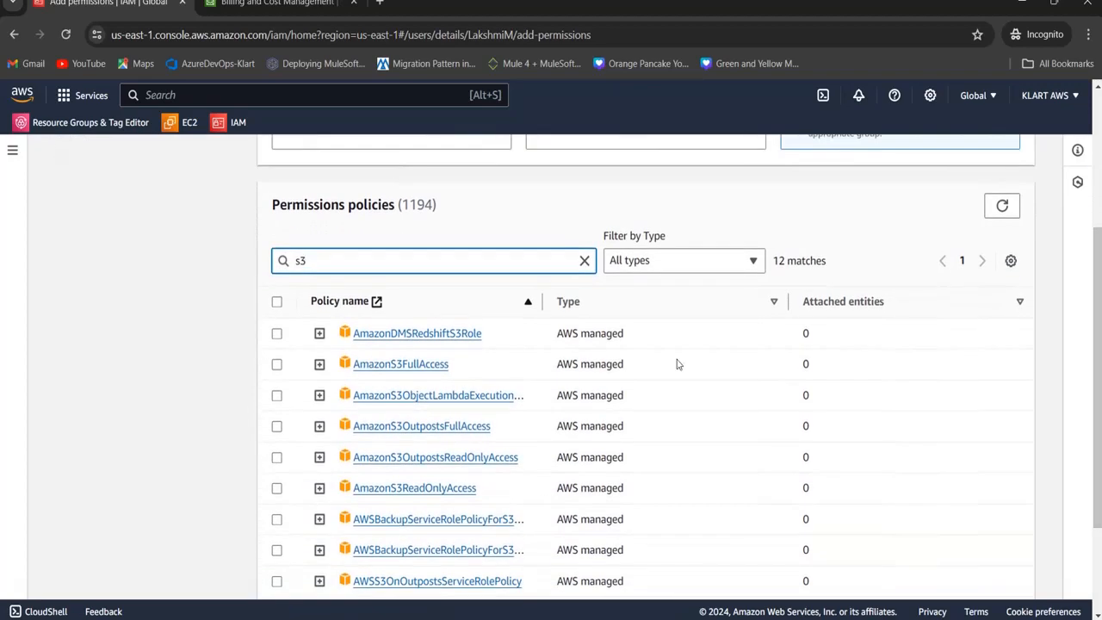
pyautogui.click(319, 365)
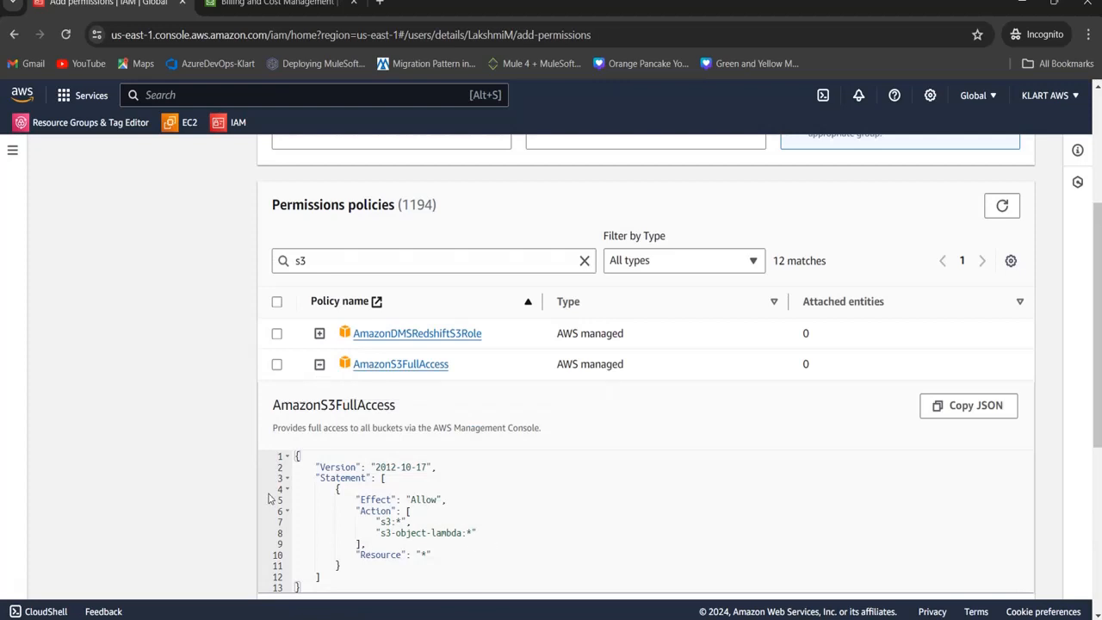
pyautogui.click(276, 365)
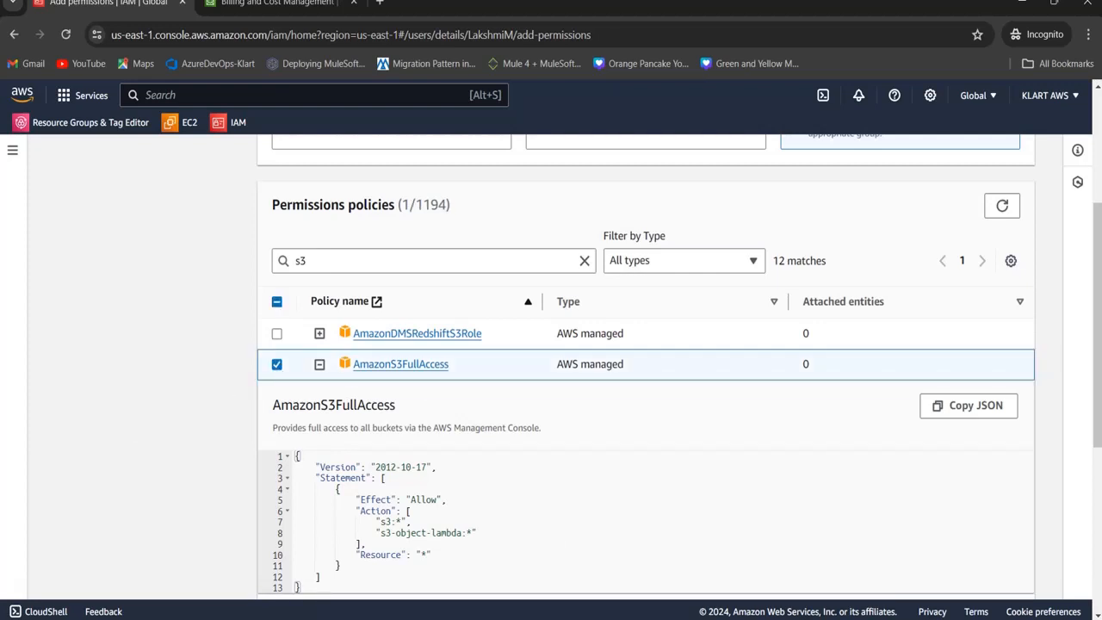
# Switch to the IAM user's console window, open the S3 buckets list and highlight the missing s3:ListAllMyBuckets permission
pyautogui.click(678, 520)
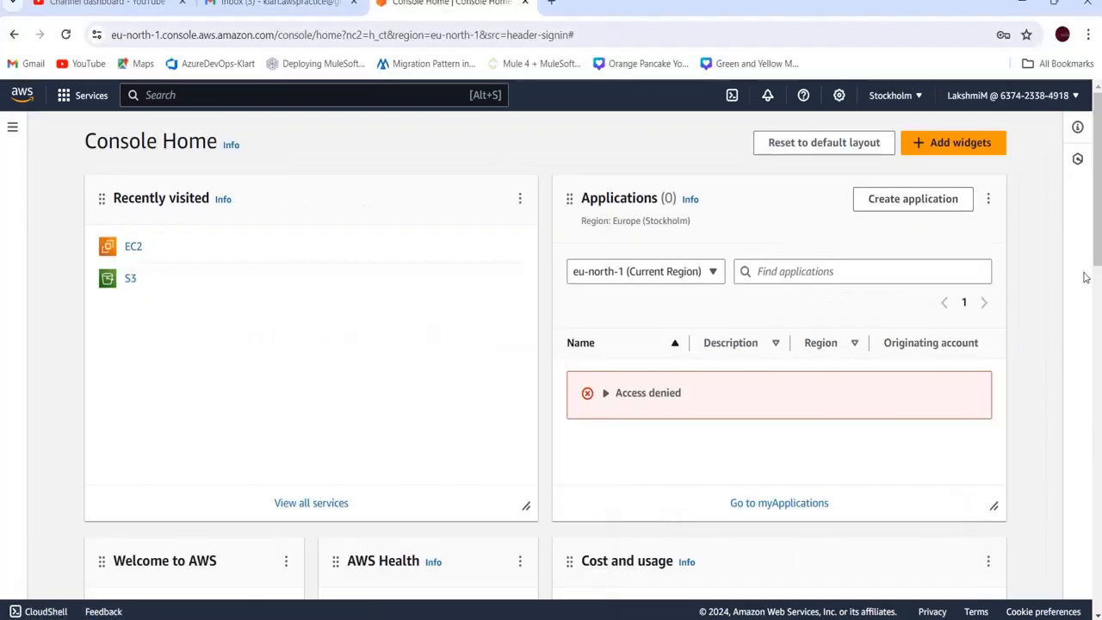
pyautogui.click(130, 281)
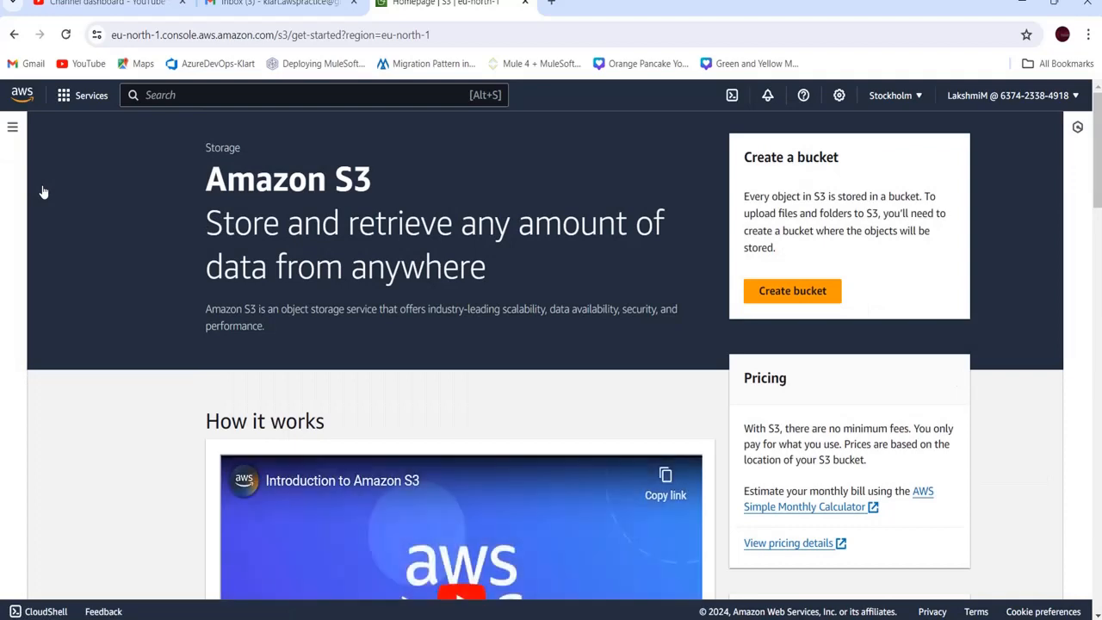
pyautogui.click(12, 128)
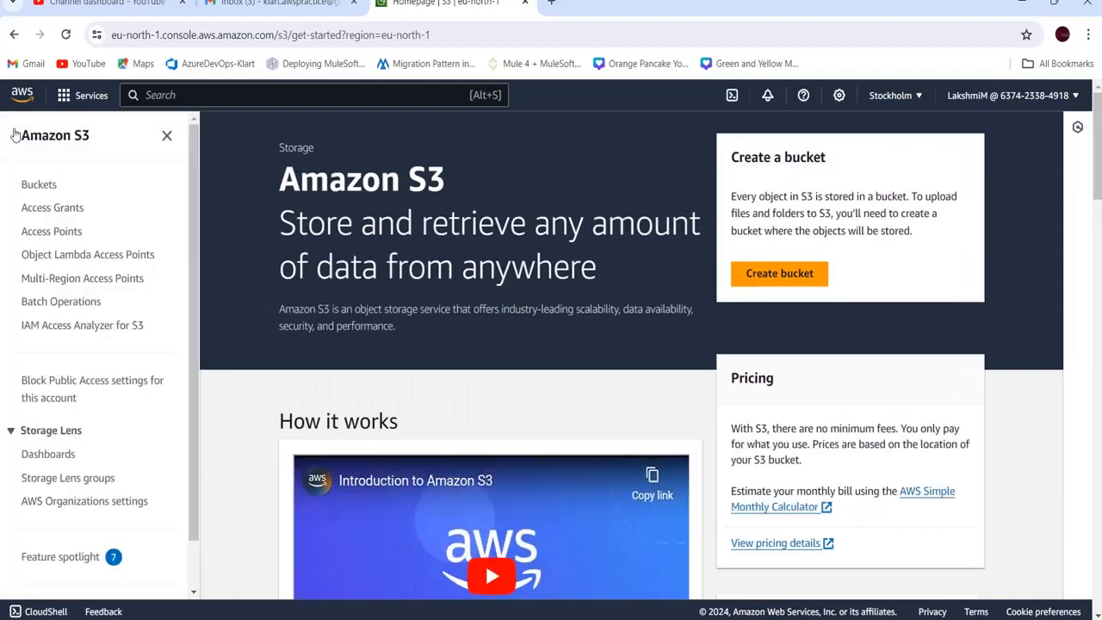
pyautogui.click(39, 184)
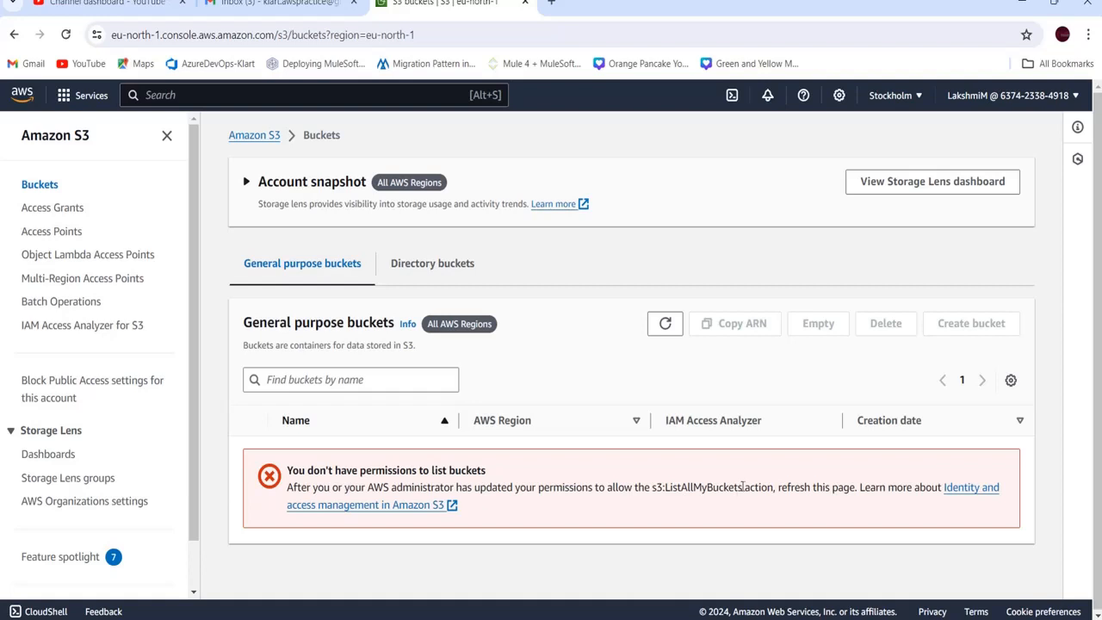
pyautogui.moveTo(743, 487); pyautogui.dragTo(649, 484)
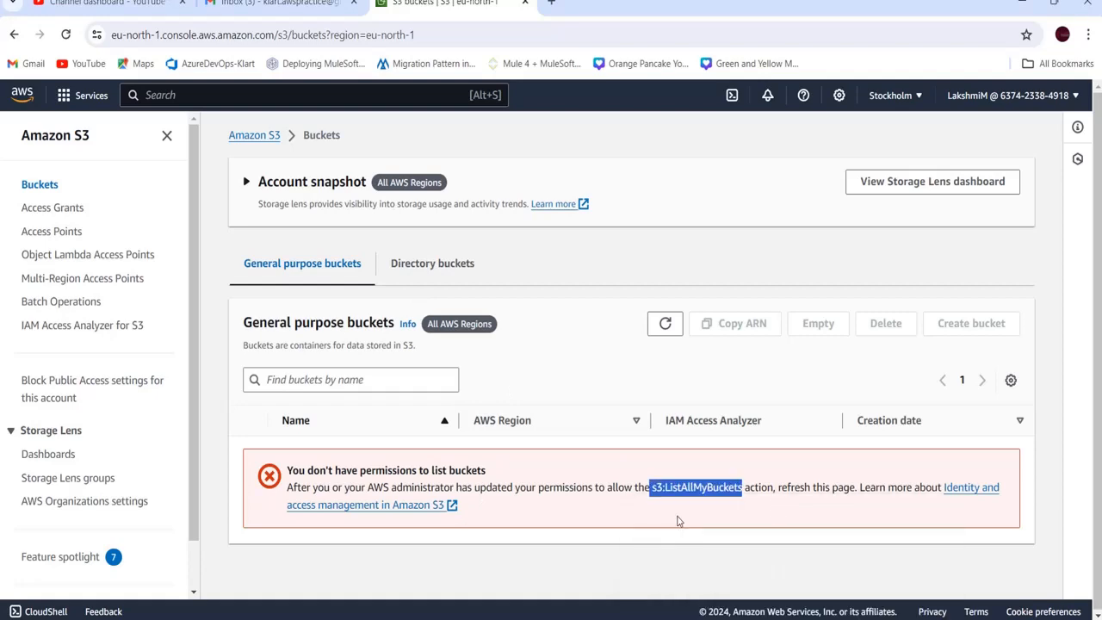
# Return to the root account's policy list, collapse the policy details and select AmazonS3ReadOnlyAccess instead of AmazonS3FullAccess
pyautogui.click(833, 563)
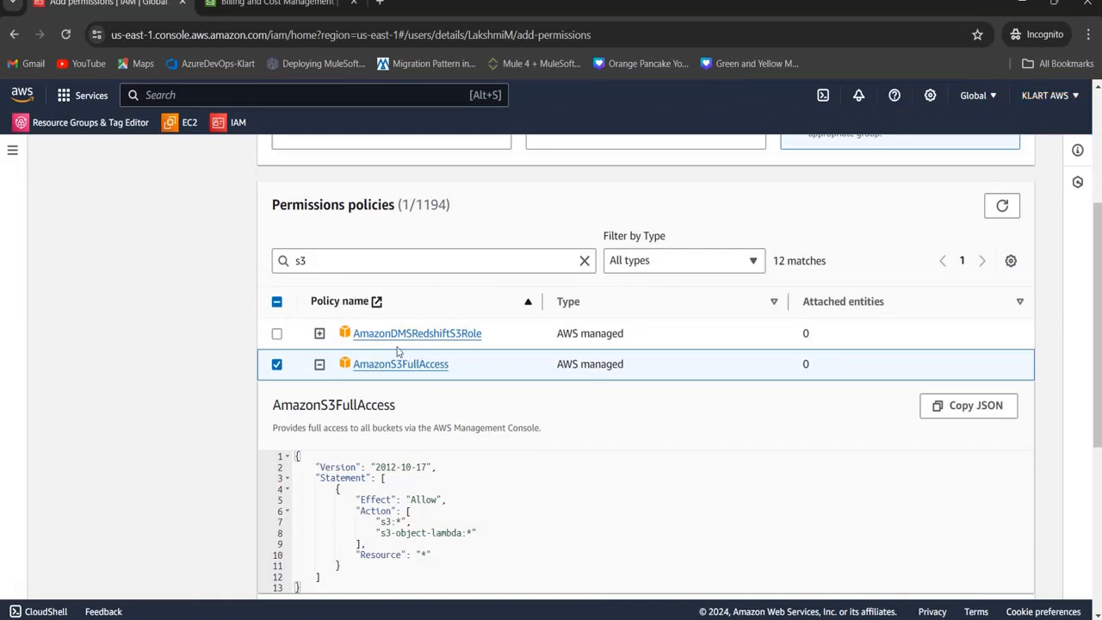
pyautogui.click(320, 365)
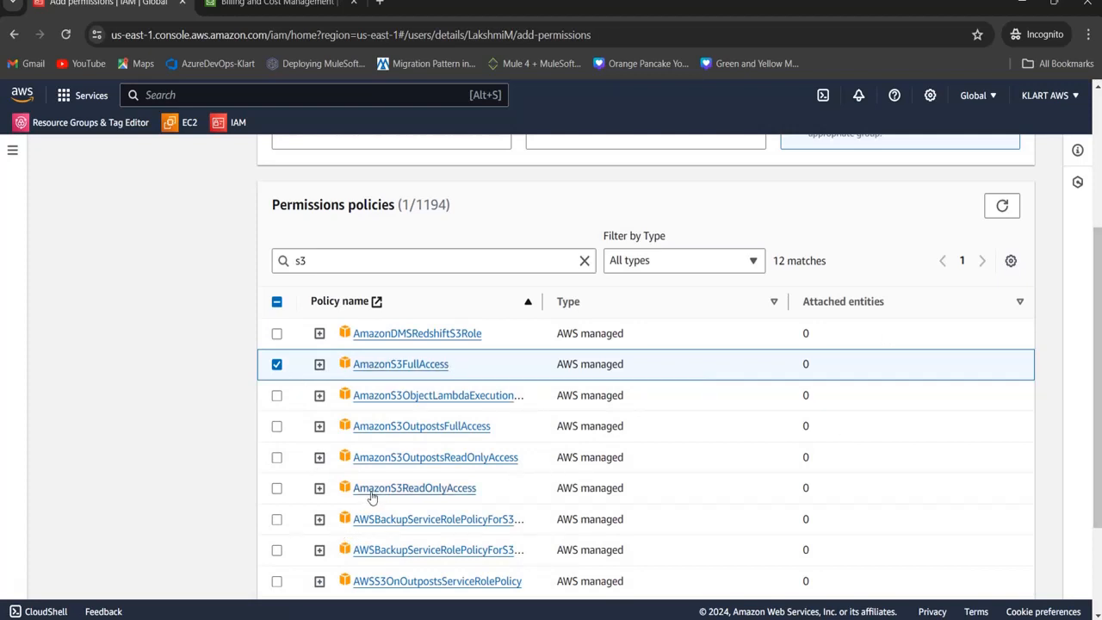
pyautogui.click(277, 491)
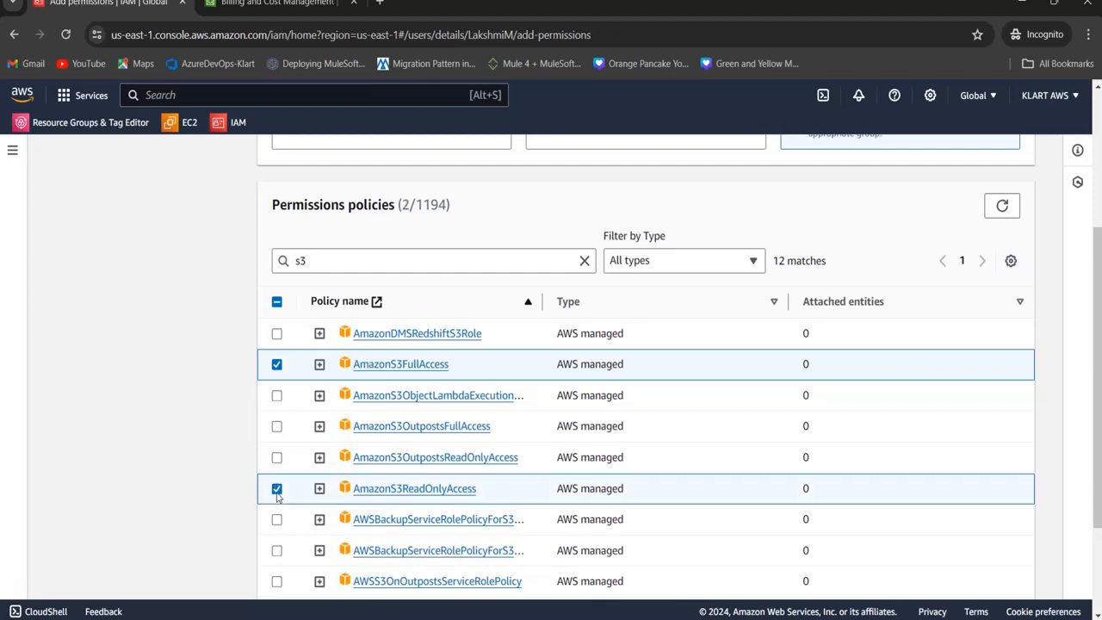
pyautogui.click(278, 365)
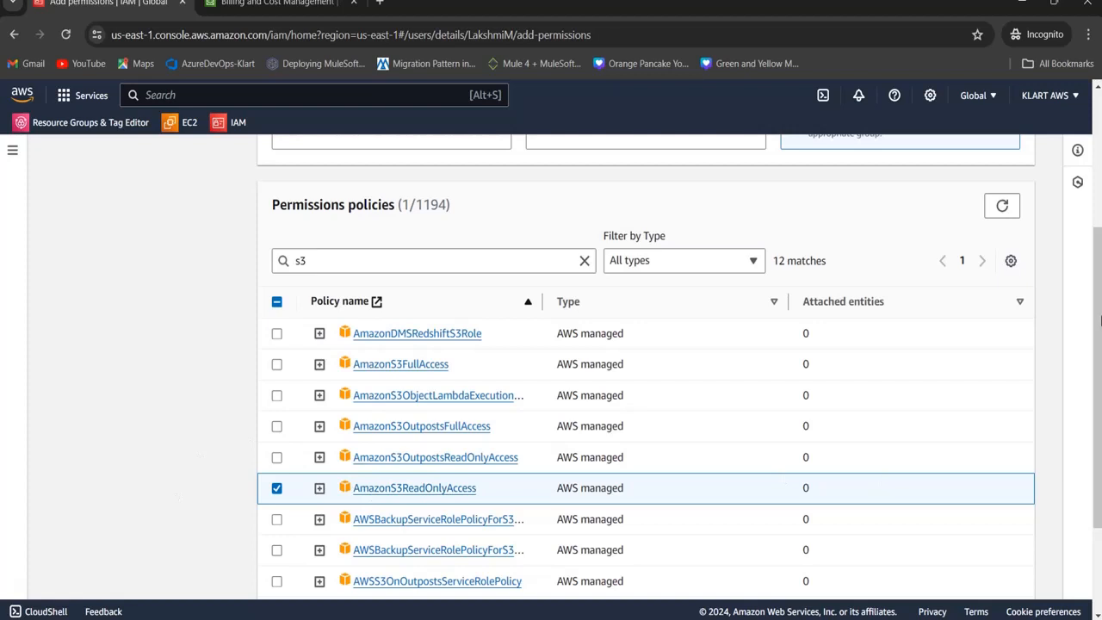
# Add the AmazonS3ReadOnlyAccess permission to the IAM user and check the user's attached policies
pyautogui.scroll(-2, 1100, 320)
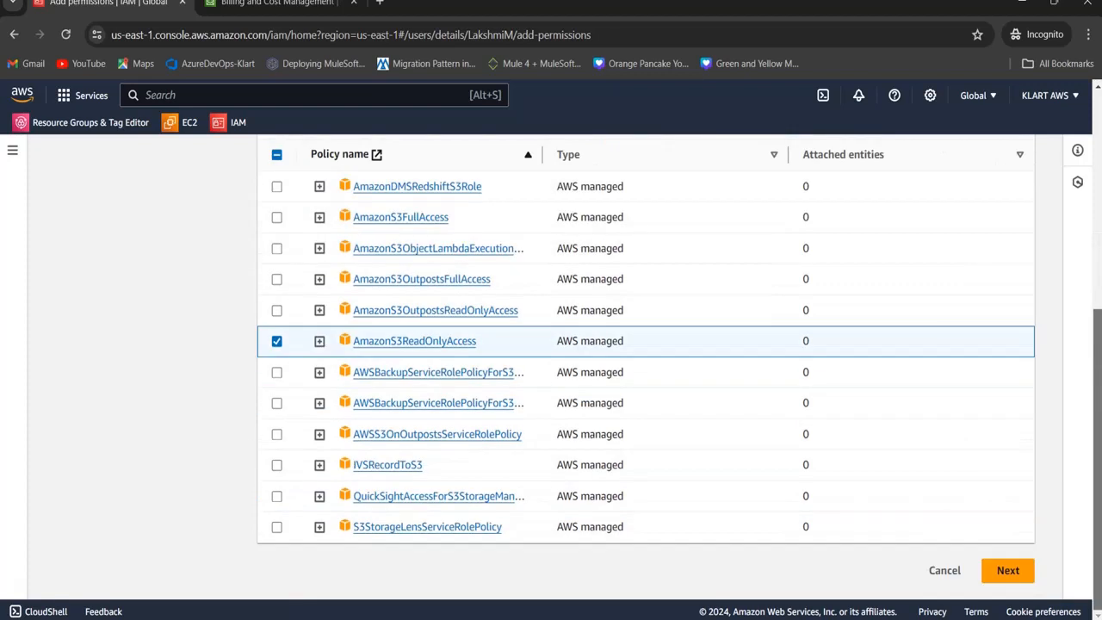
pyautogui.click(1009, 572)
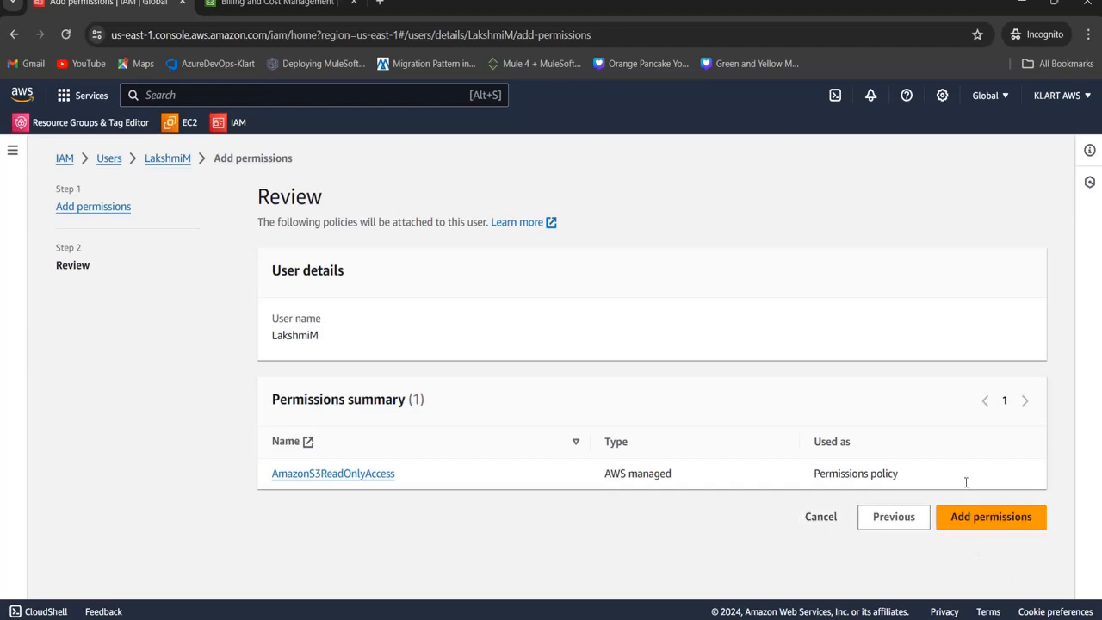
pyautogui.click(1011, 520)
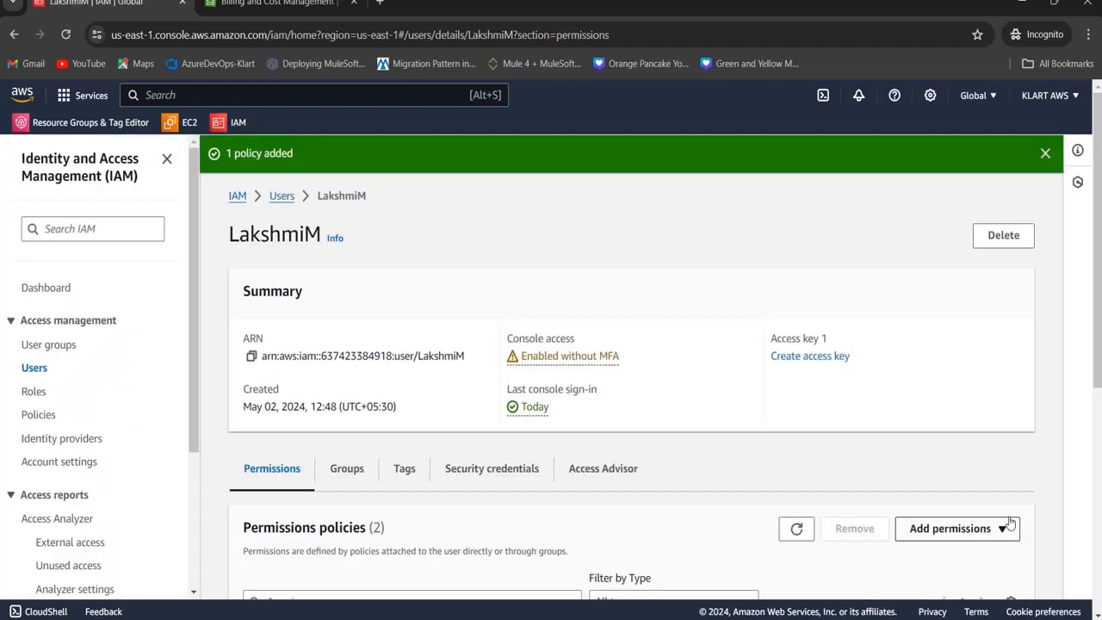
pyautogui.scroll(-2, 1090, 319)
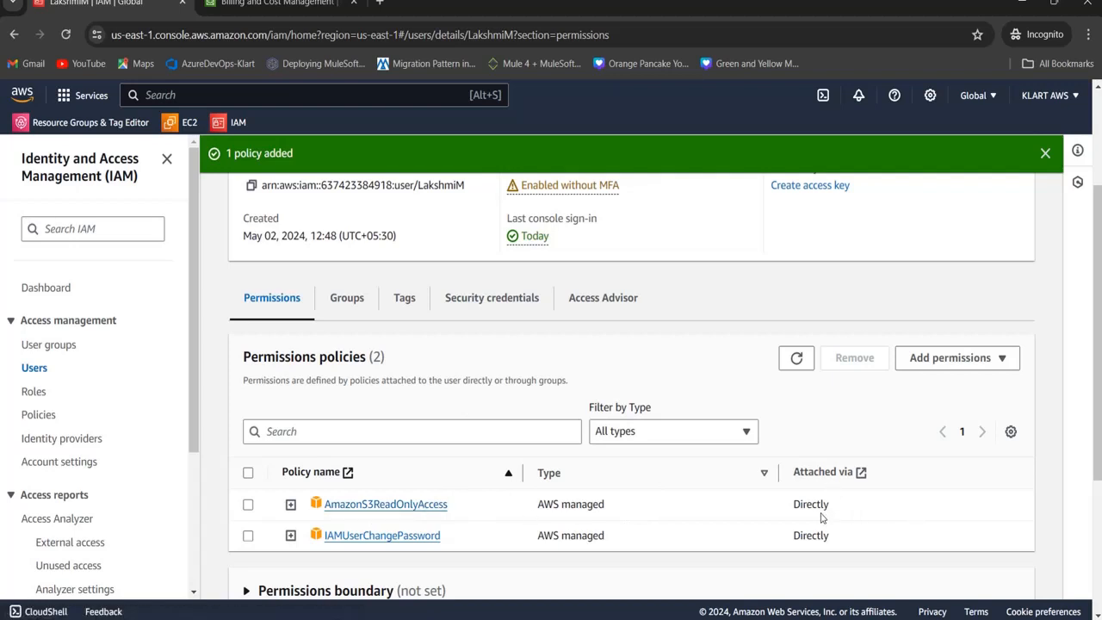
pyautogui.scroll(-1, 1099, 476)
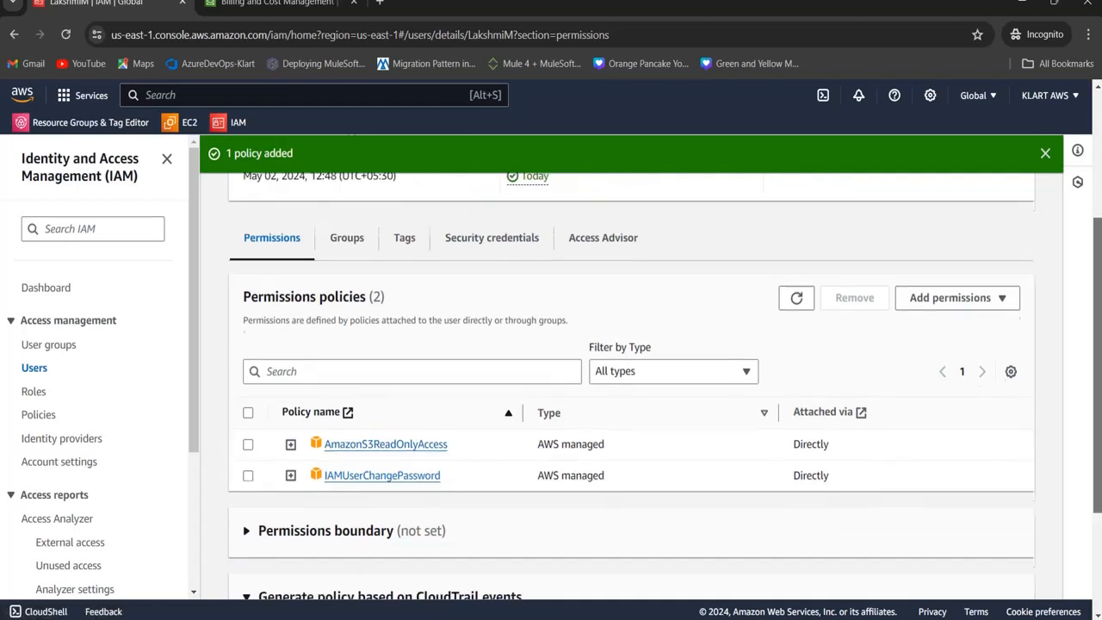
pyautogui.scroll(-1, 632, 371)
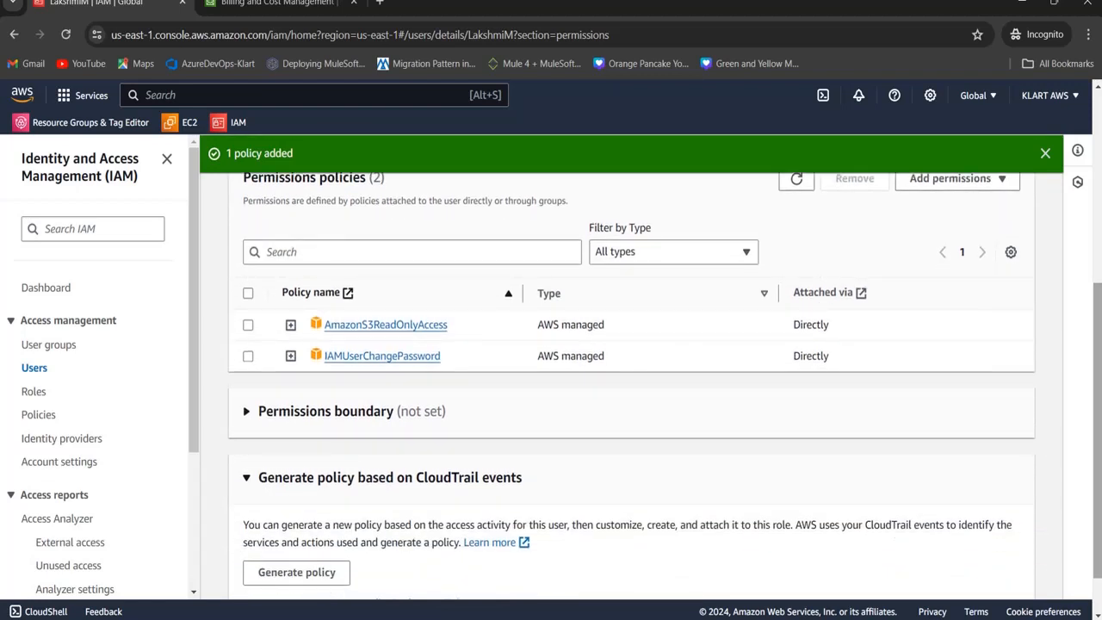
# Switch to the IAM user's console window and reload the S3 buckets page to test the read access
pyautogui.click(704, 539)
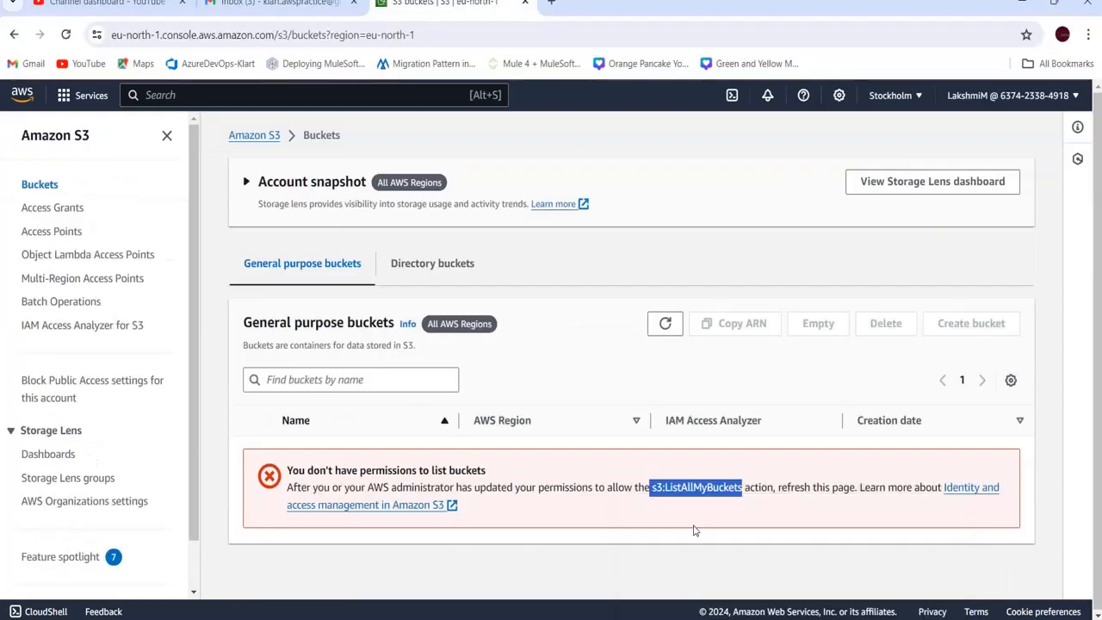
pyautogui.click(640, 42)
pyautogui.press('Return')
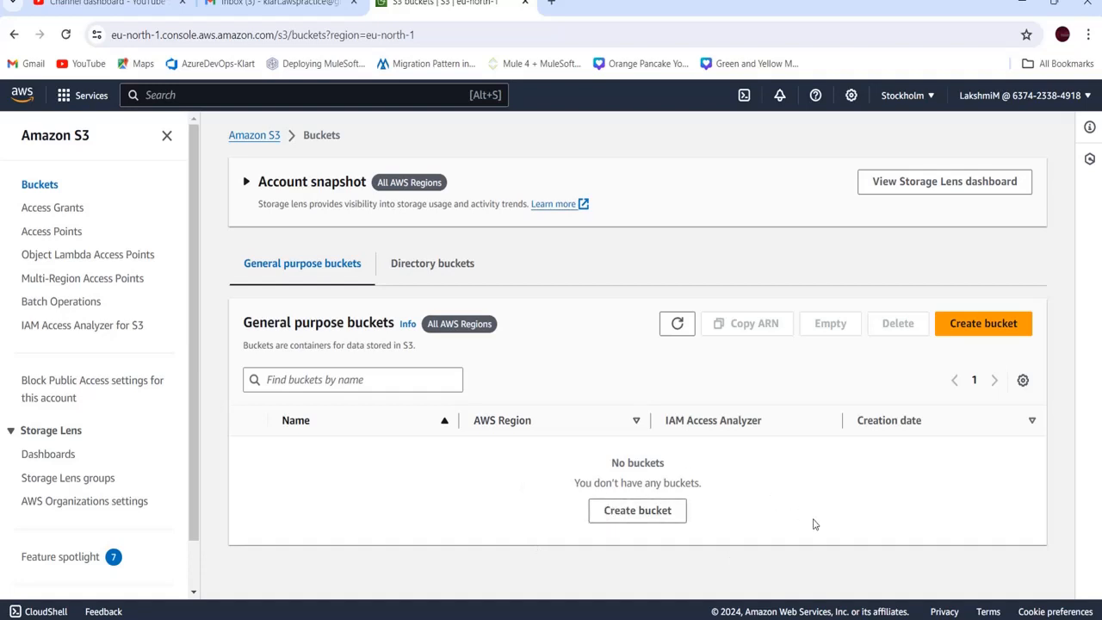
# Try to create a general purpose S3 bucket named mytestbbb with the default settings as the IAM user
pyautogui.click(638, 513)
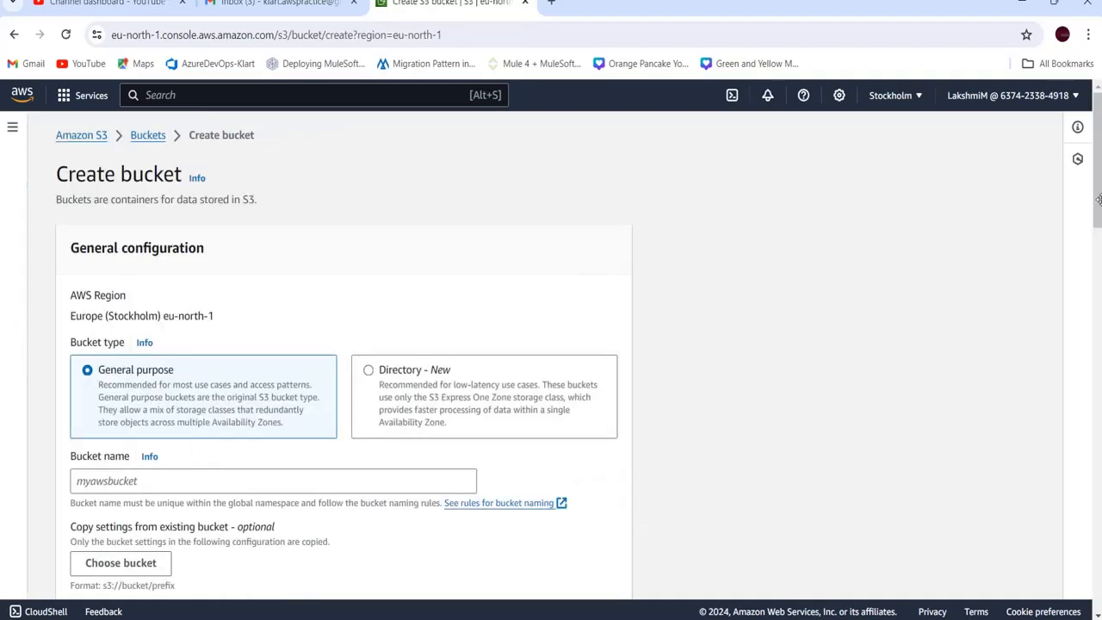
pyautogui.moveTo(1097, 203); pyautogui.dragTo(1092, 274)
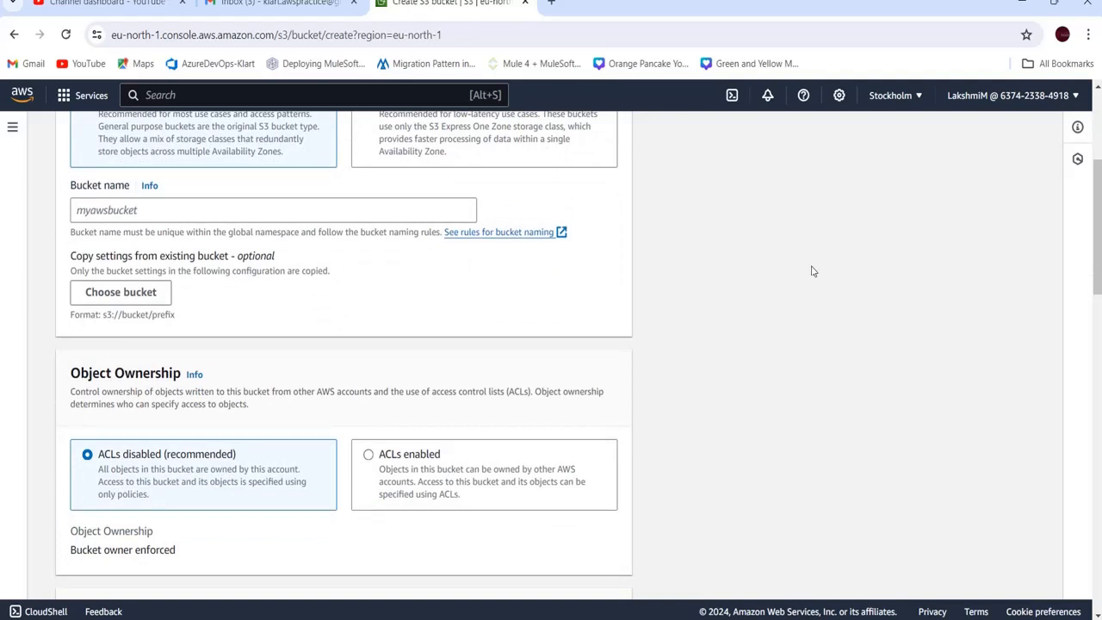
pyautogui.click(295, 211)
pyautogui.write('my')
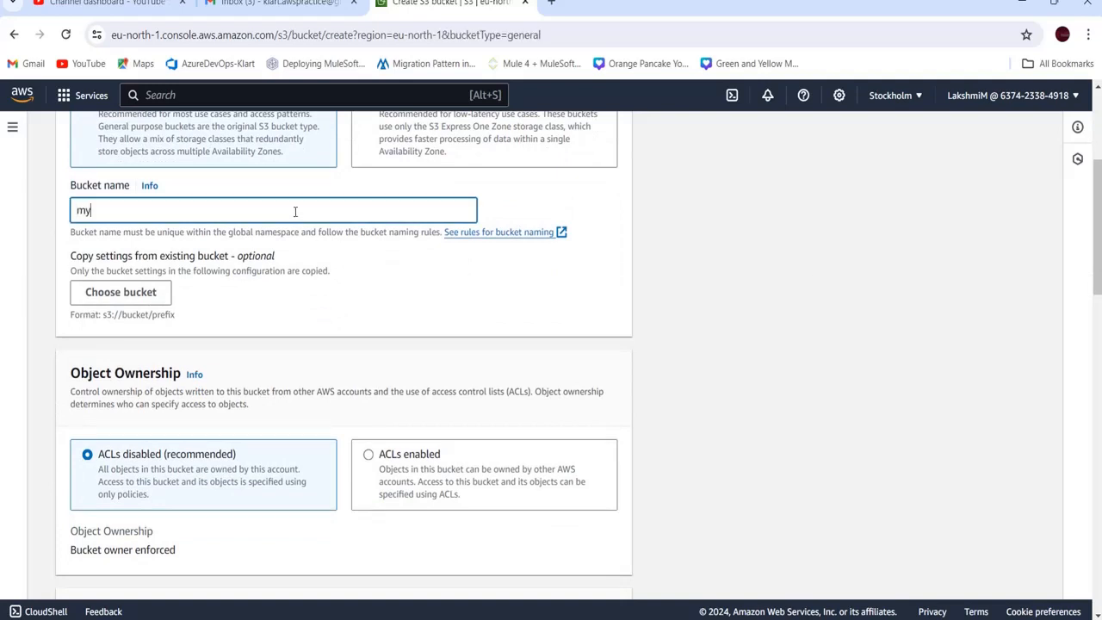
pyautogui.write('testbbb')
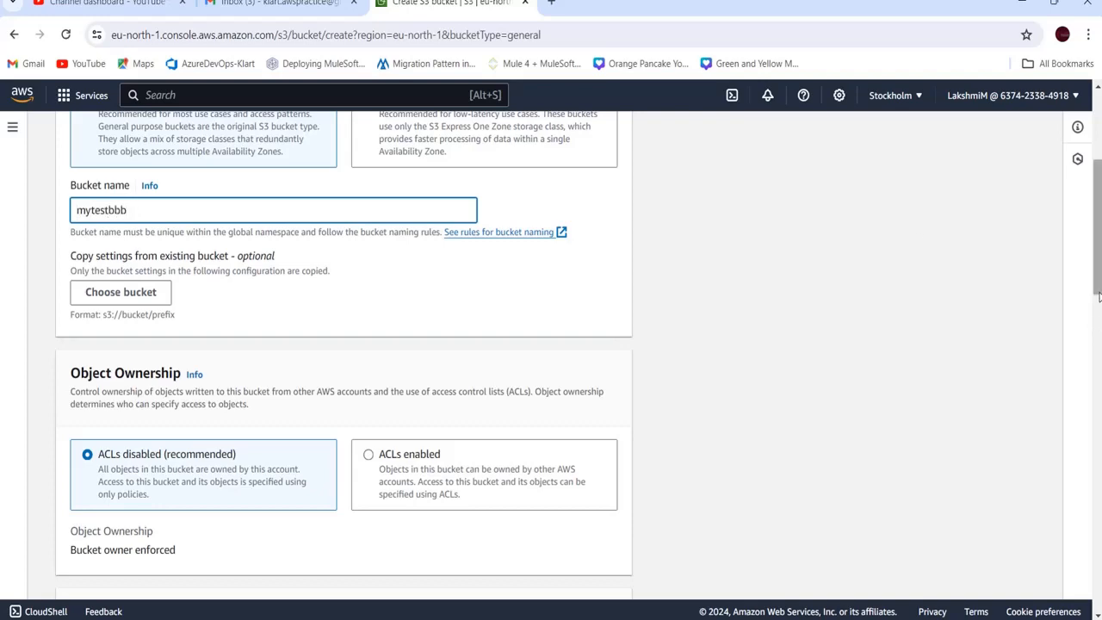
pyautogui.moveTo(1099, 296); pyautogui.dragTo(1099, 601)
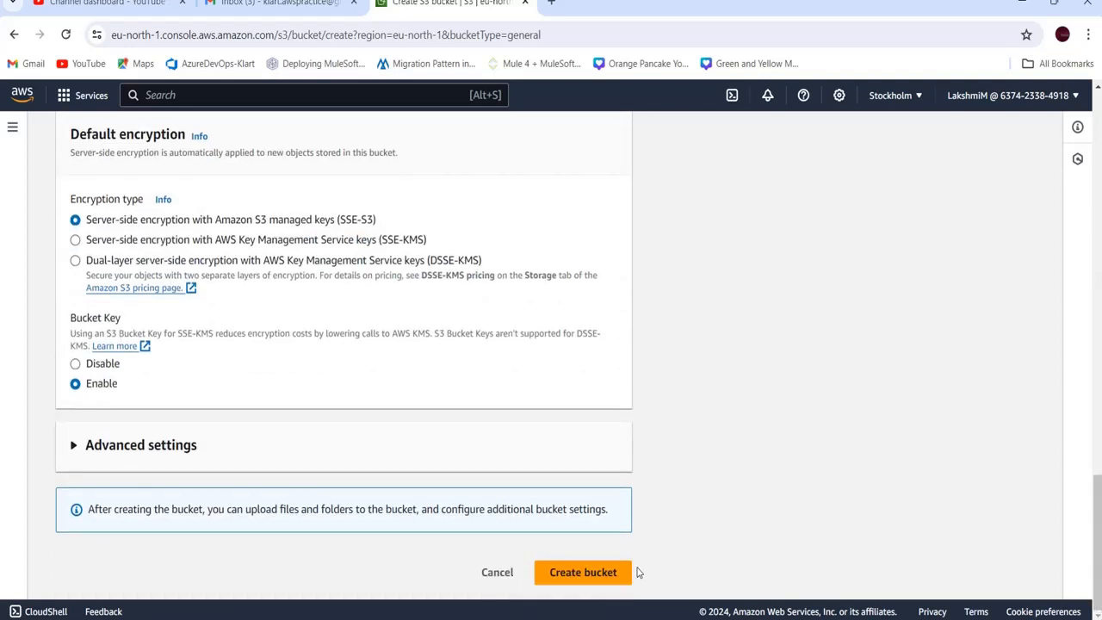
pyautogui.click(583, 572)
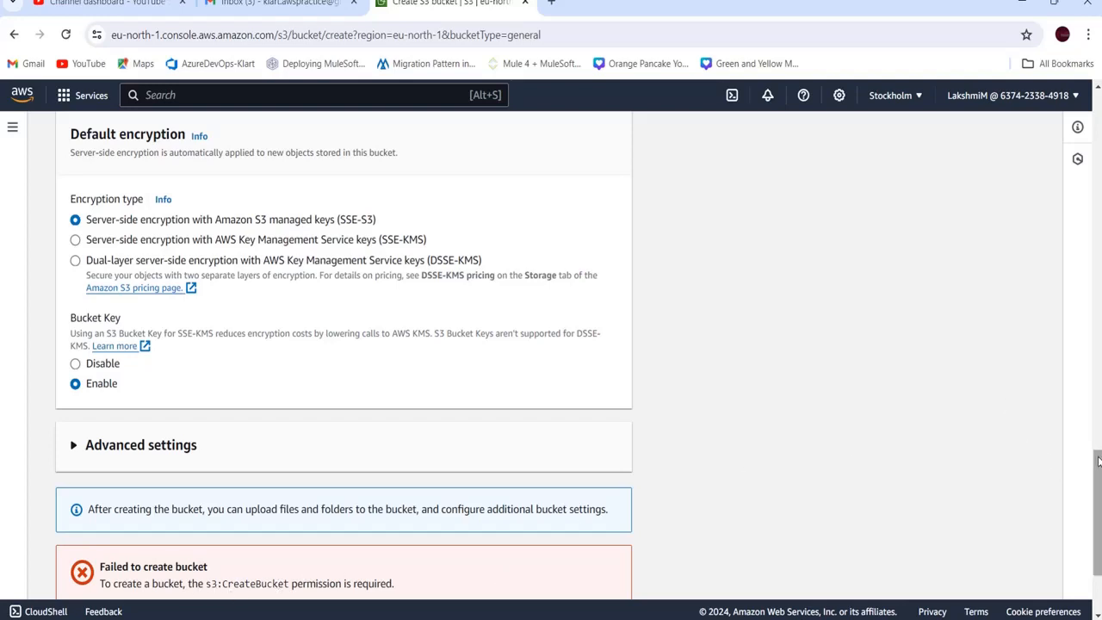
pyautogui.moveTo(1097, 465); pyautogui.dragTo(1100, 515)
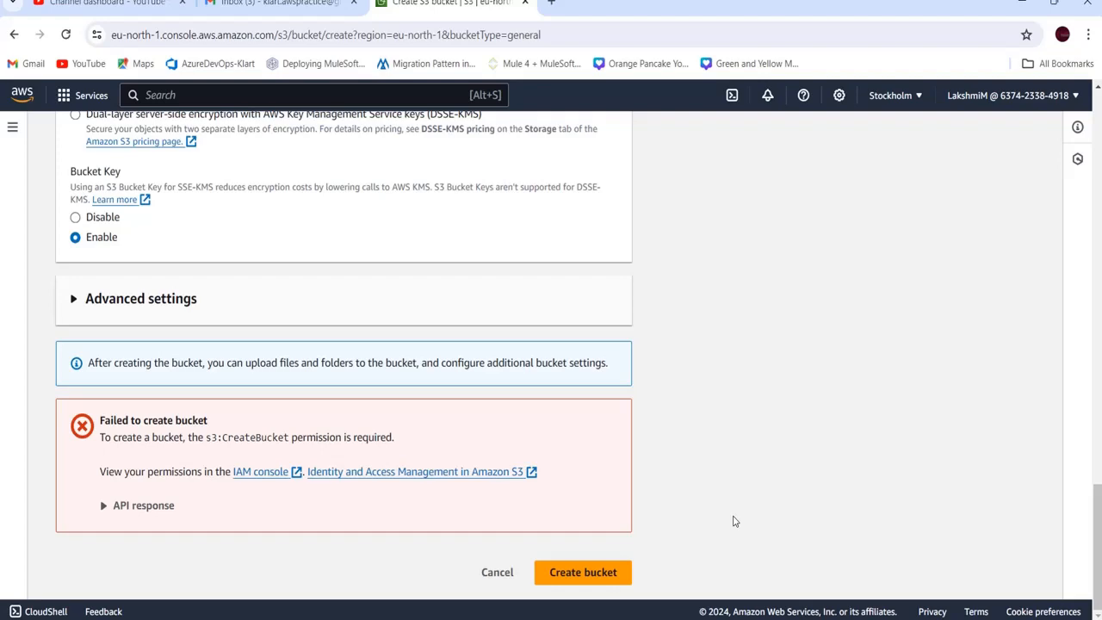
# Leave the bucket creation form and go back to the S3 buckets list
pyautogui.moveTo(1099, 533); pyautogui.dragTo(1099, 155)
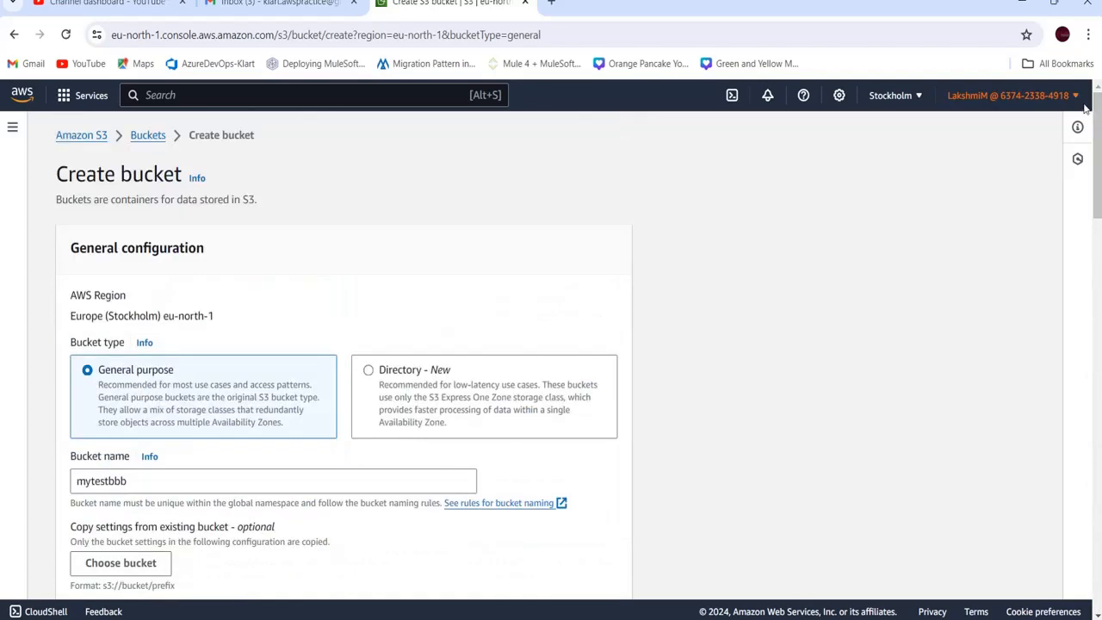
pyautogui.click(12, 128)
pyautogui.click(38, 185)
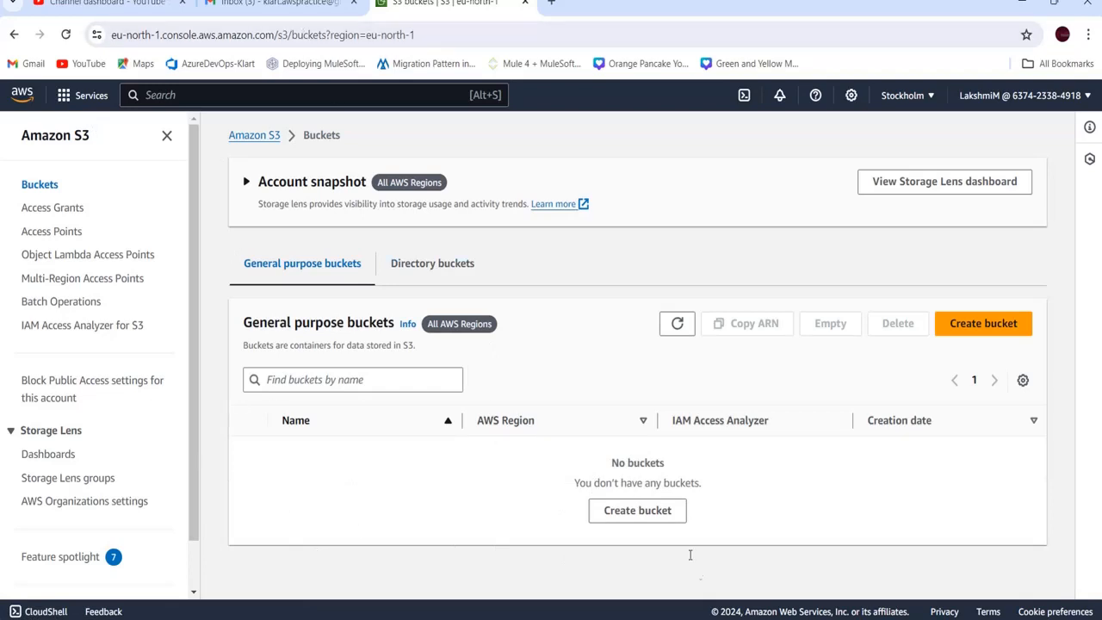
# Switch to the root account's IAM console window and review the policies attached to the IAM user
pyautogui.moveTo(790, 619)
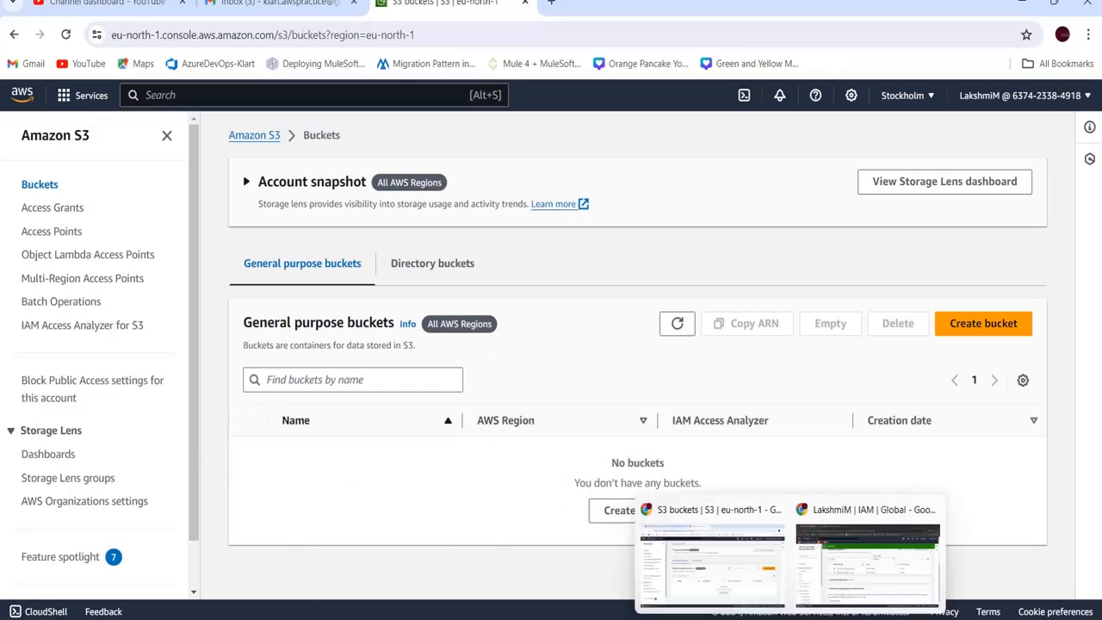
pyautogui.click(851, 510)
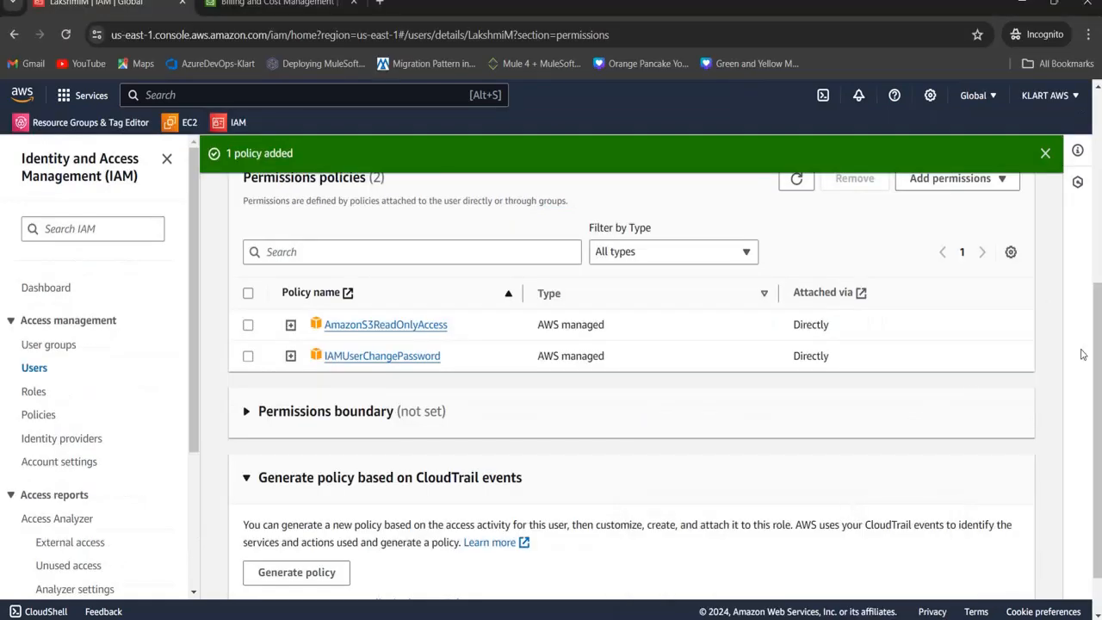
pyautogui.moveTo(1101, 366); pyautogui.dragTo(1100, 396)
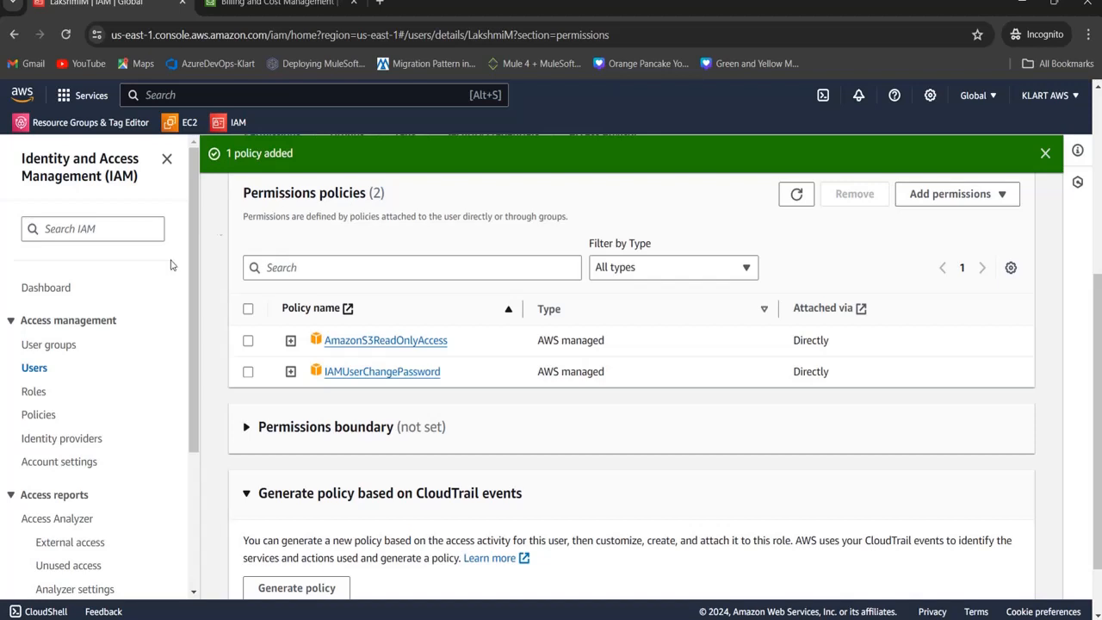
# Start creating a new IAM policy in the visual editor and choose S3 as its service
pyautogui.click(30, 417)
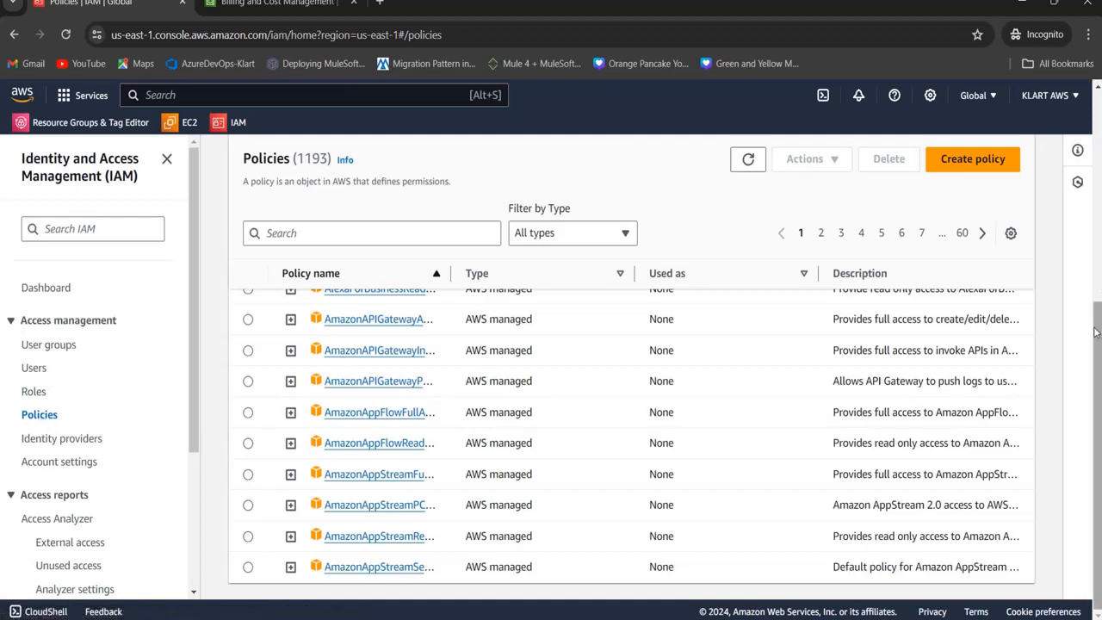
pyautogui.moveTo(1098, 334); pyautogui.dragTo(1098, 159)
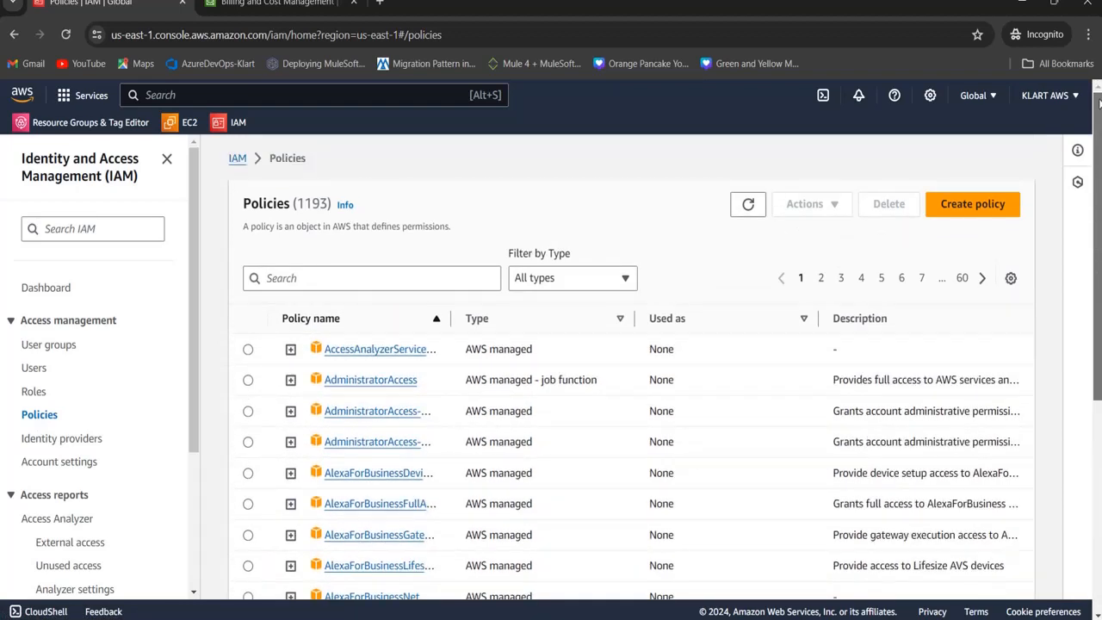
pyautogui.click(981, 208)
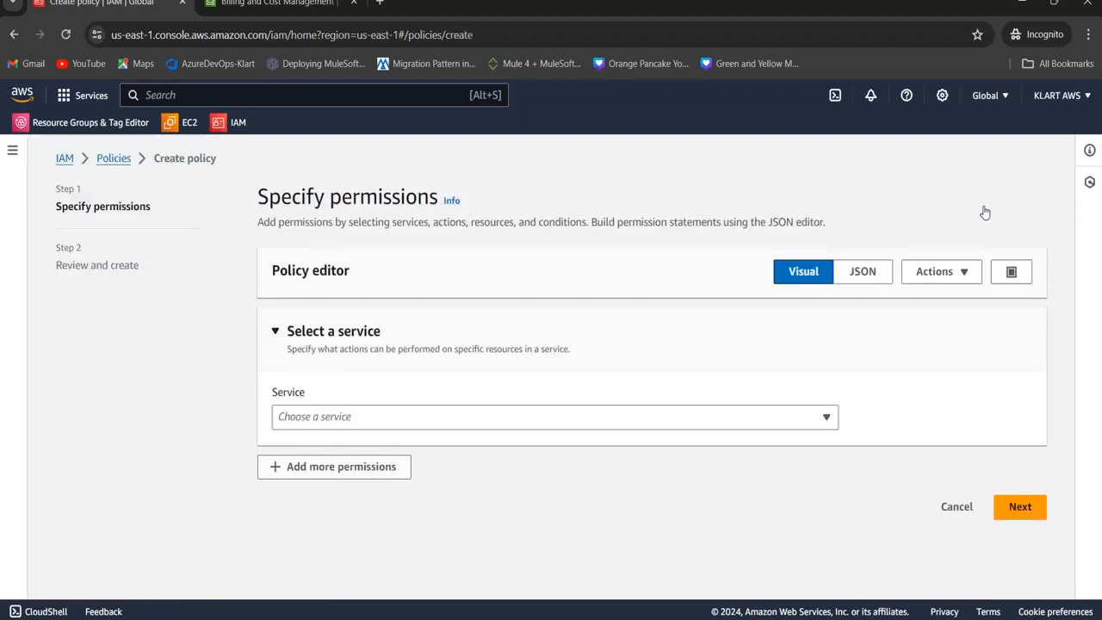
pyautogui.click(825, 419)
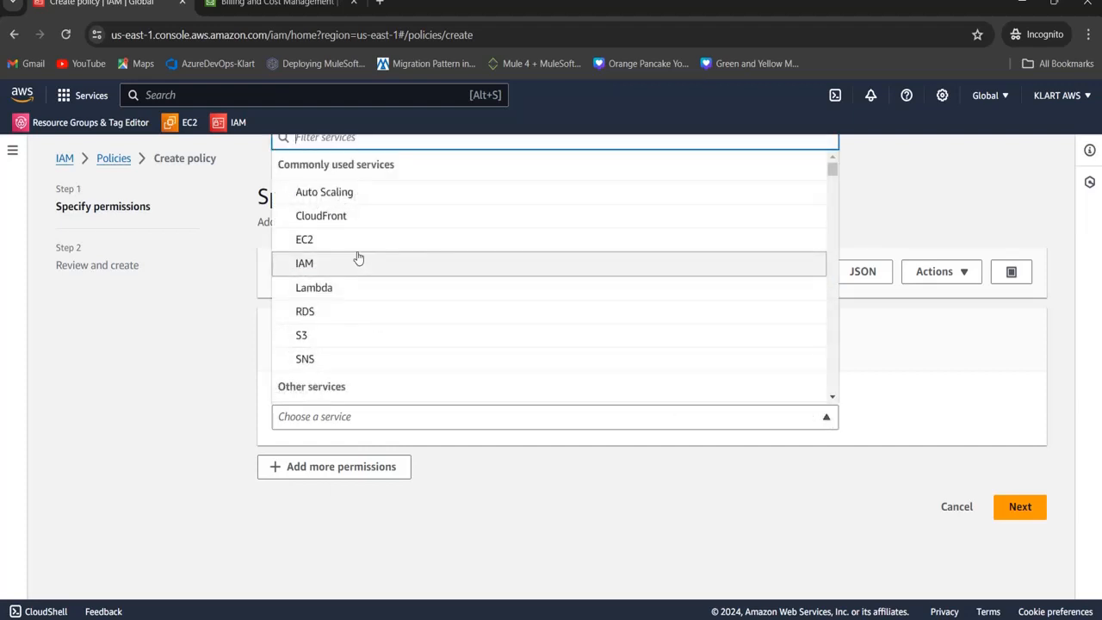
pyautogui.click(303, 336)
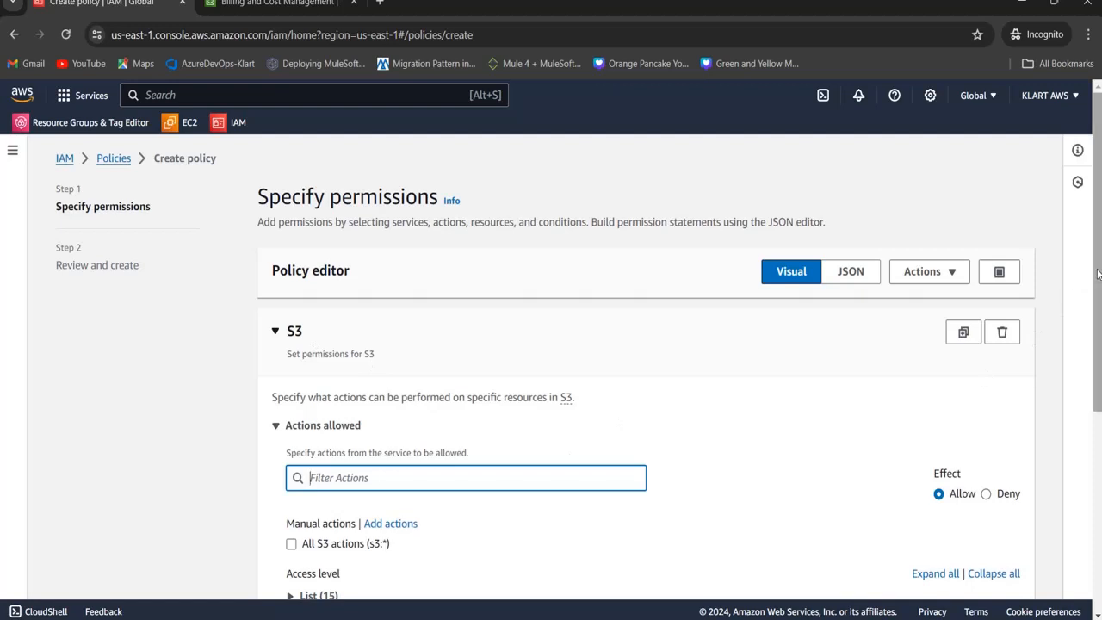
# Examine the S3 actions offered under the List, Read and Write access levels of the new policy
pyautogui.moveTo(1098, 273); pyautogui.dragTo(1098, 400)
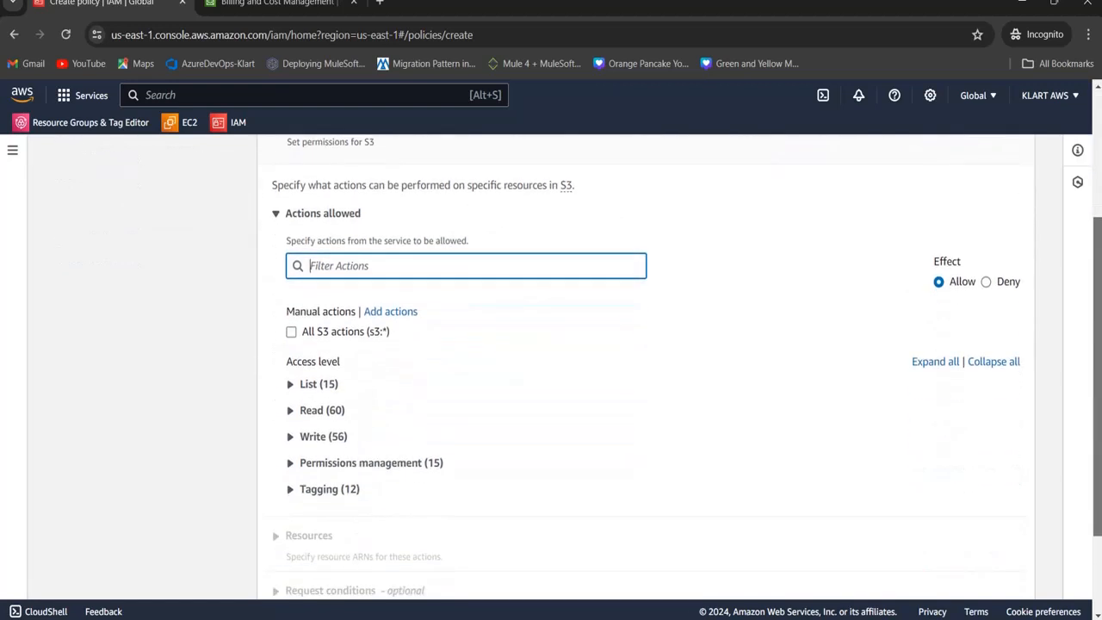
pyautogui.click(289, 386)
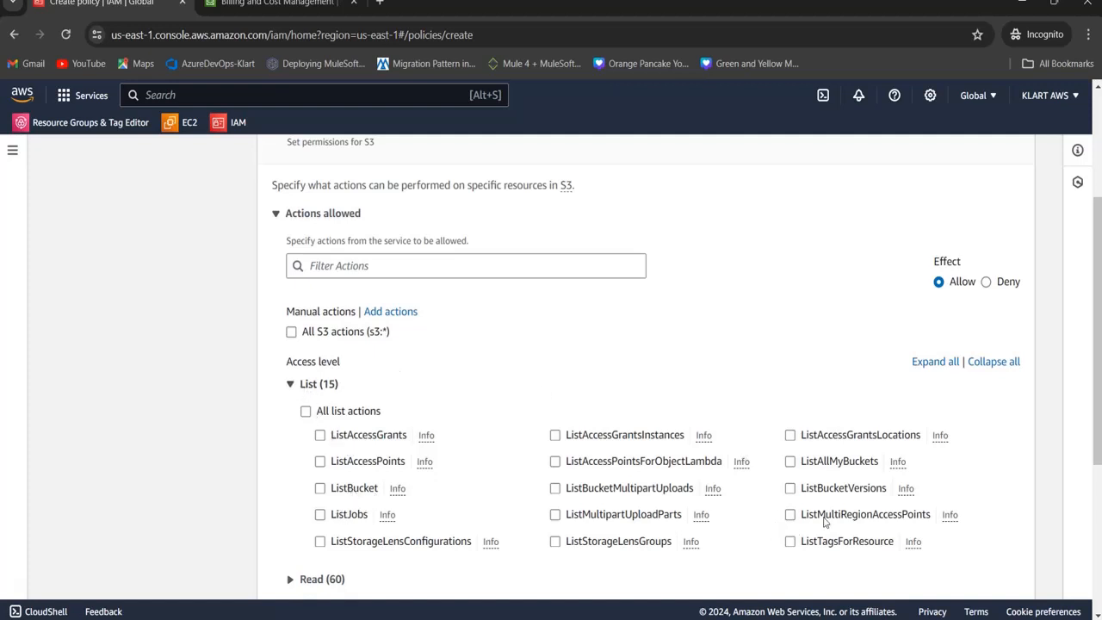
pyautogui.click(290, 385)
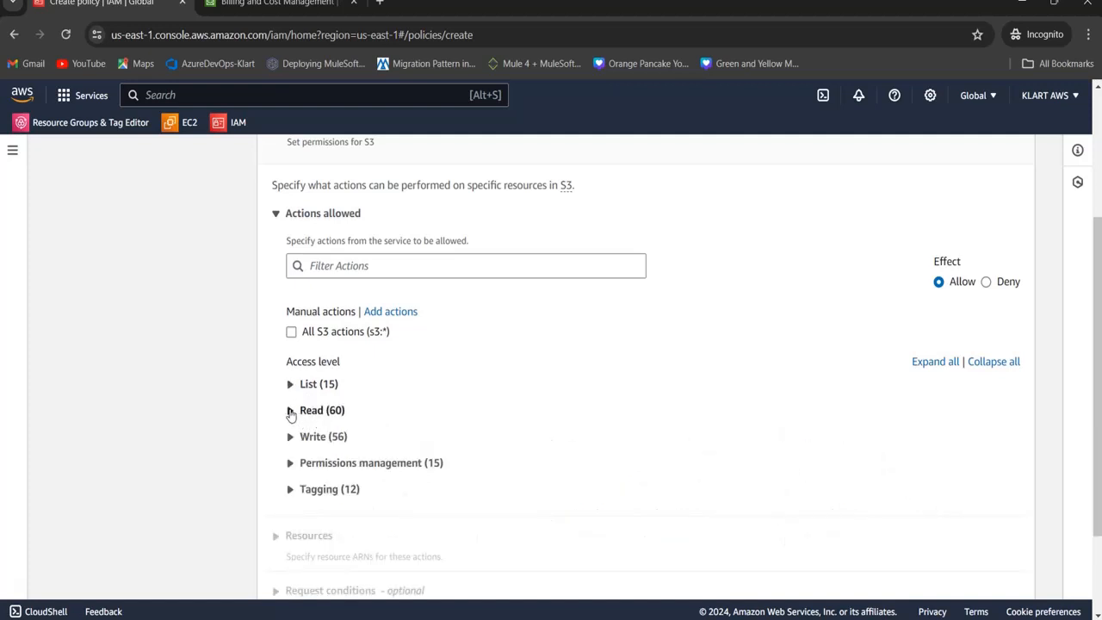
pyautogui.click(291, 412)
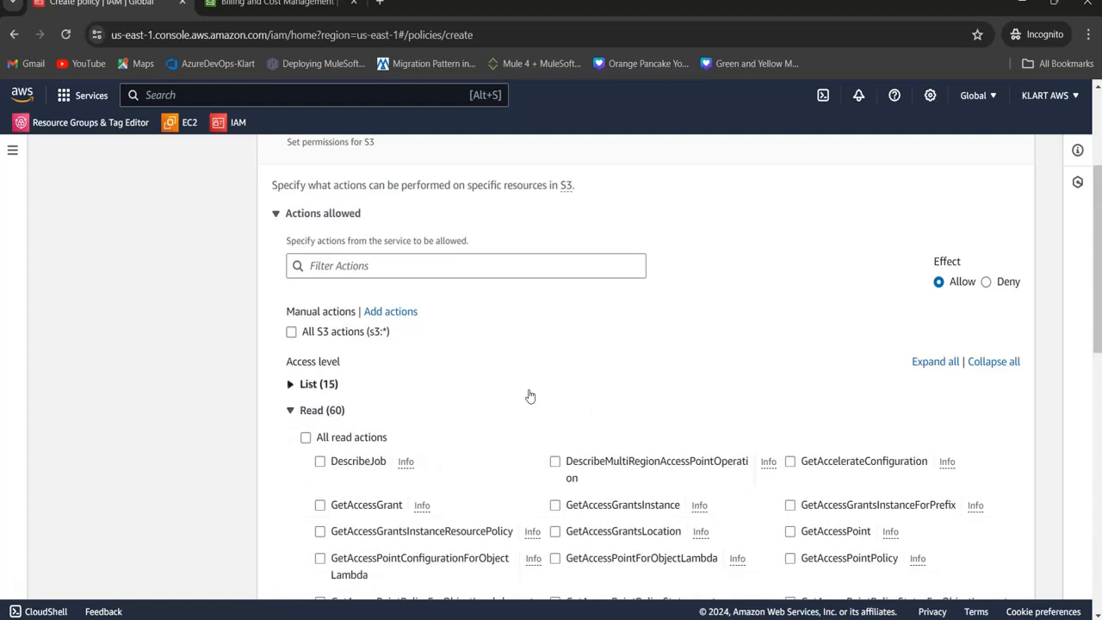
pyautogui.click(291, 412)
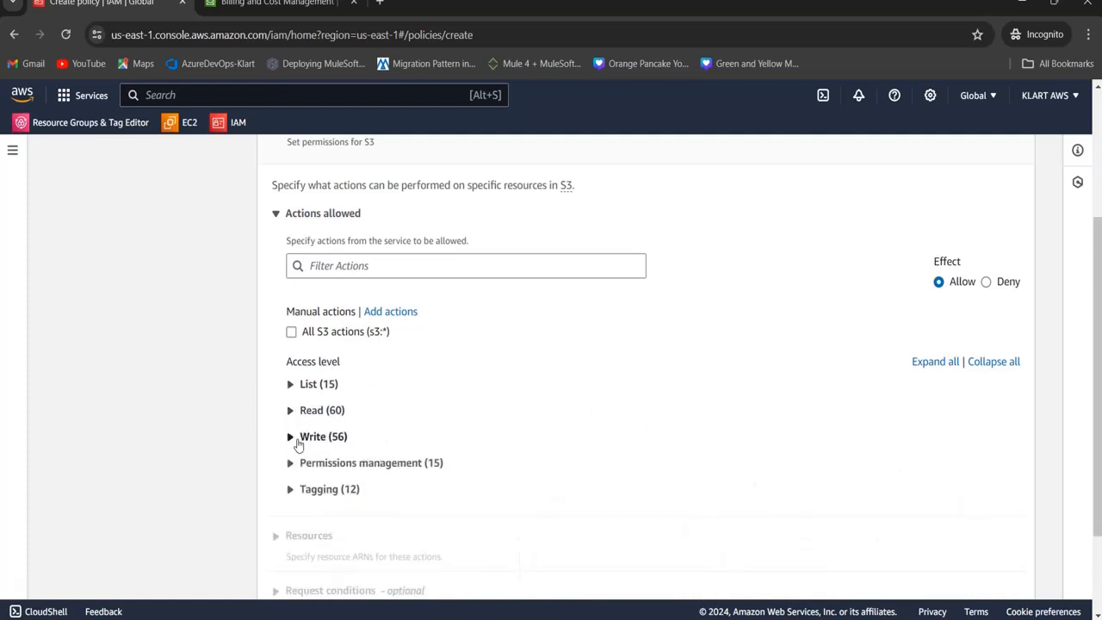
pyautogui.click(291, 439)
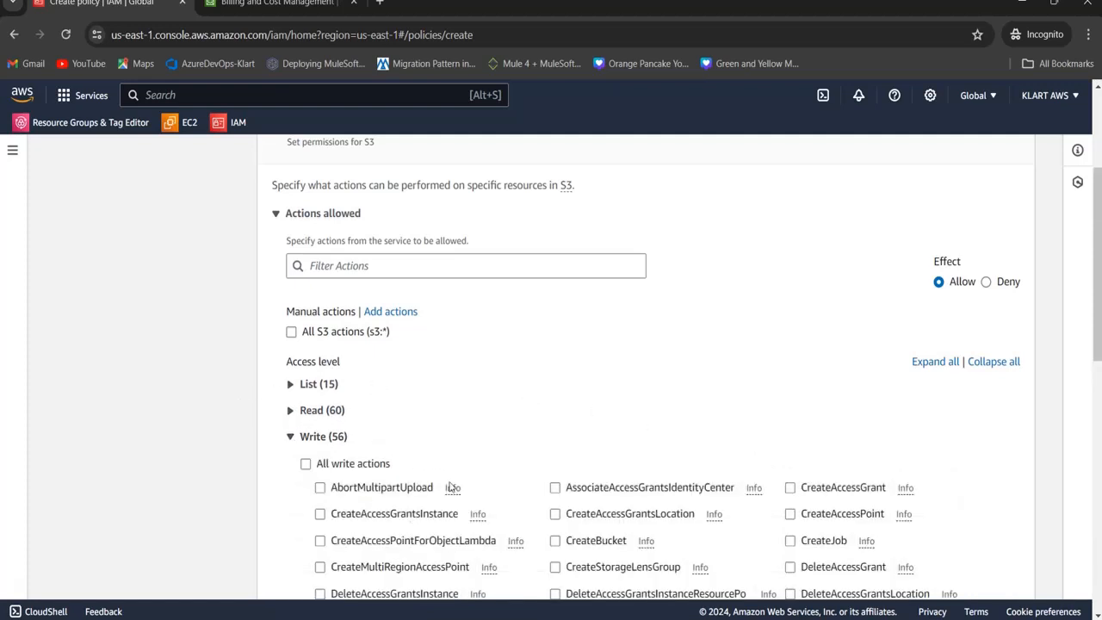
pyautogui.click(291, 437)
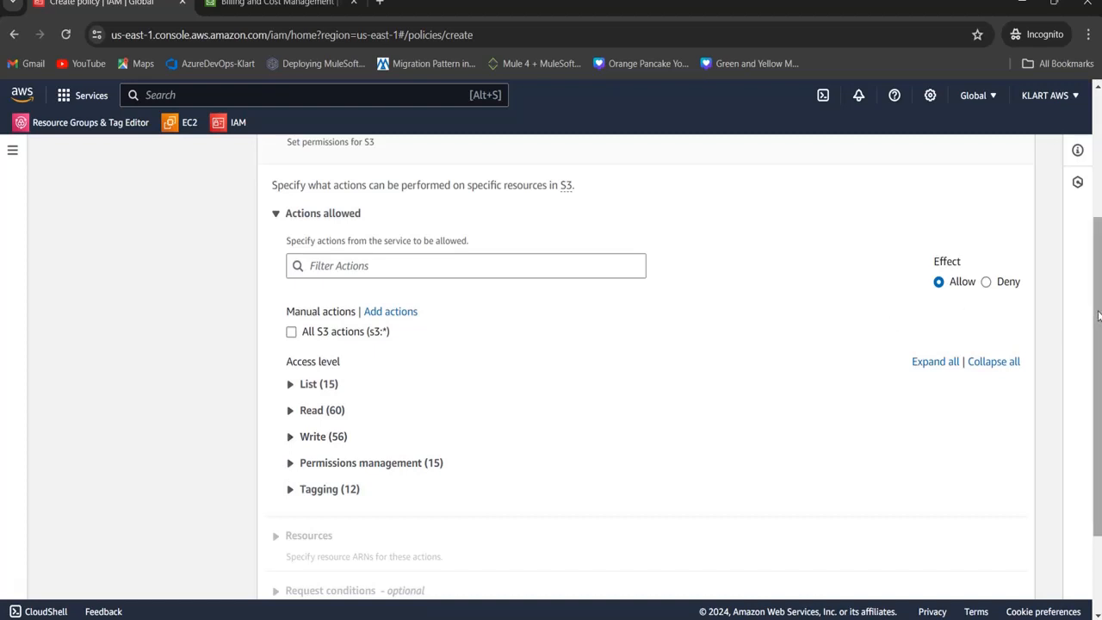
# View the policy statement in the JSON editor and return to the visual editor
pyautogui.scroll(1, 1097, 321)
pyautogui.scroll(1, 579, 367)
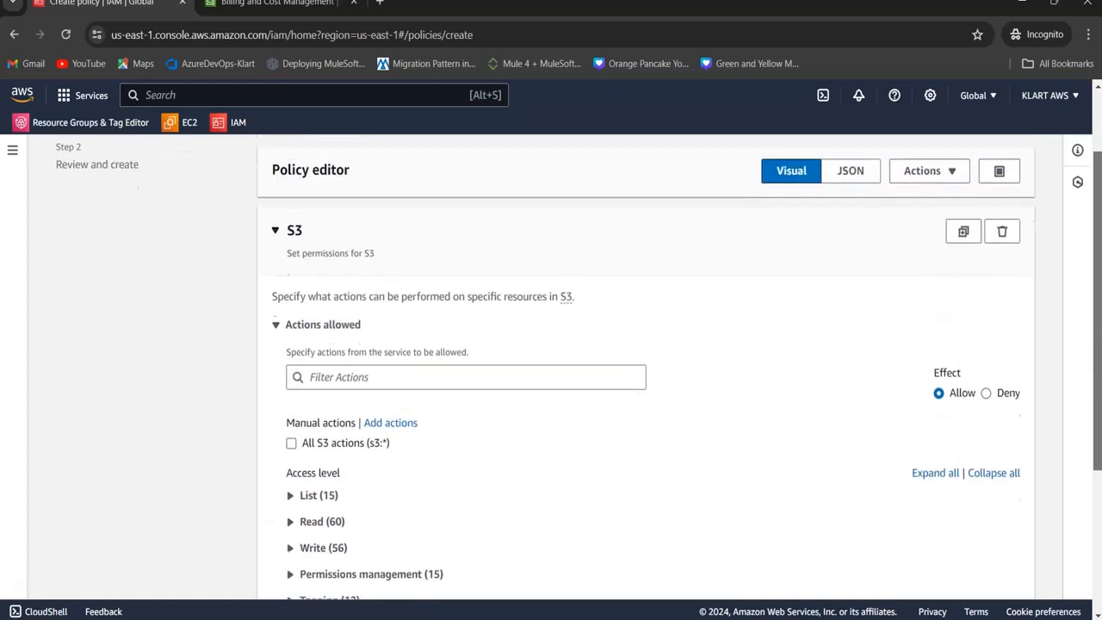
pyautogui.scroll(1, 578, 367)
pyautogui.scroll(1, 578, 367)
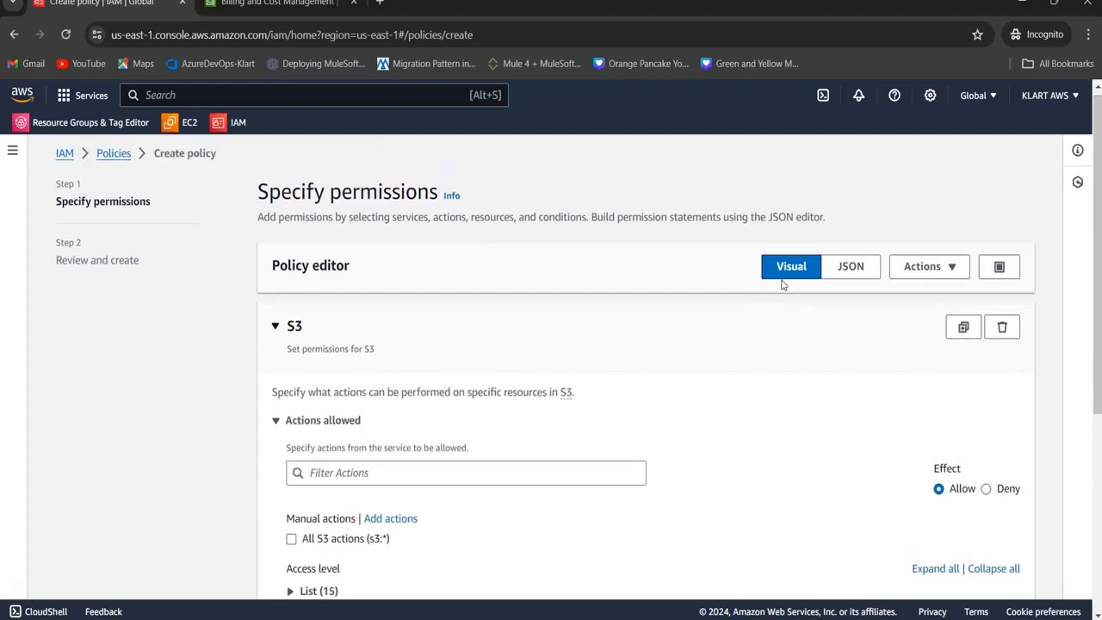
pyautogui.click(851, 267)
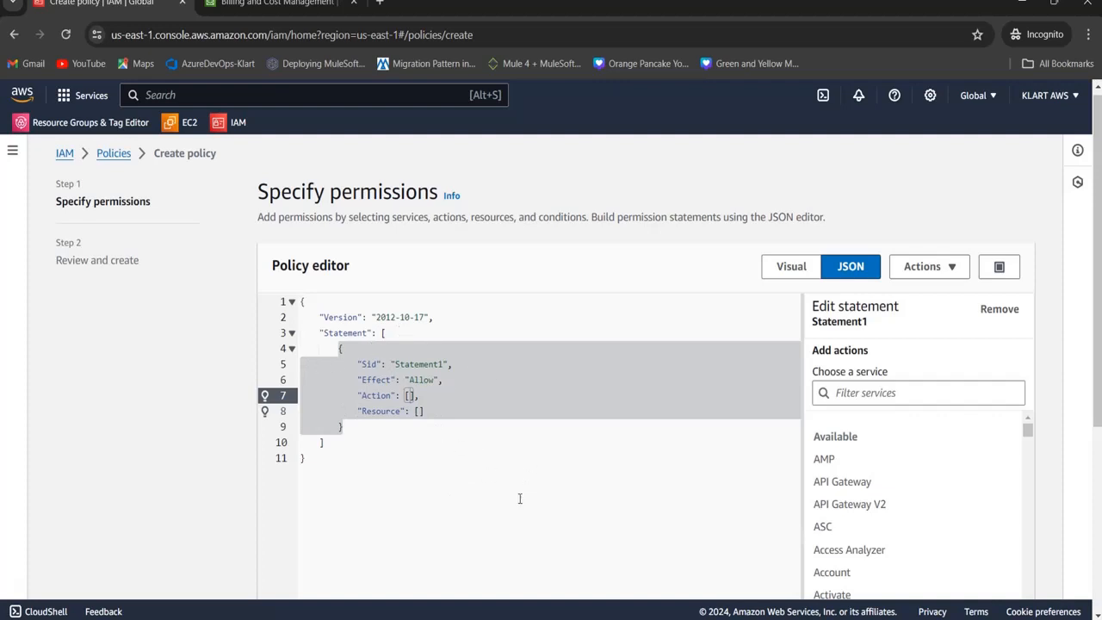
pyautogui.click(791, 267)
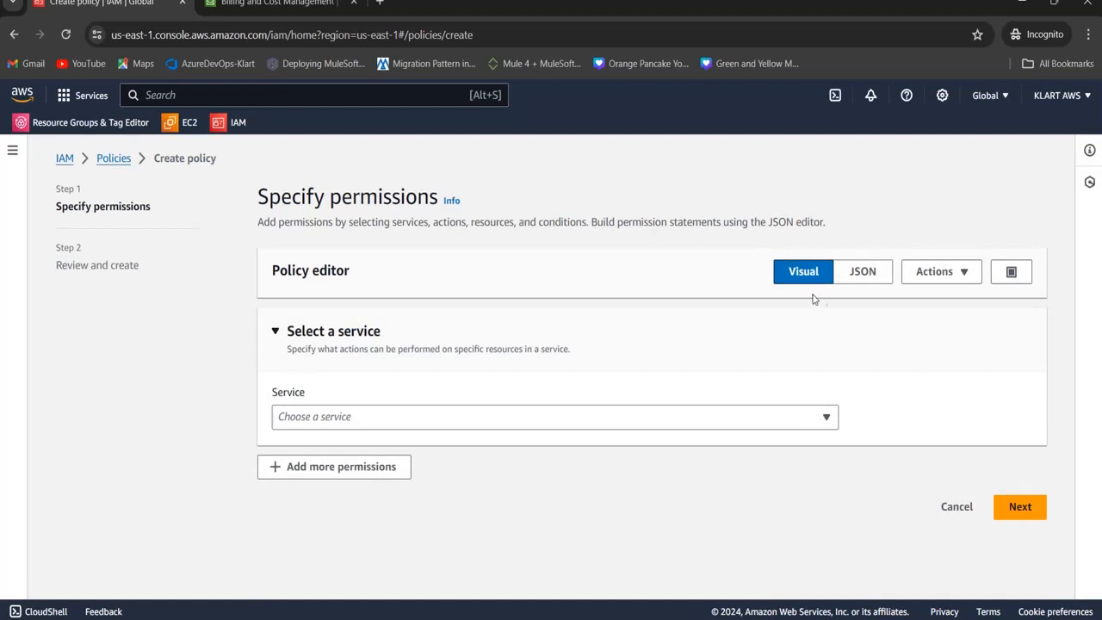
# Abandon the unsaved policy and go back to the IAM dashboard
pyautogui.moveTo(791, 618)
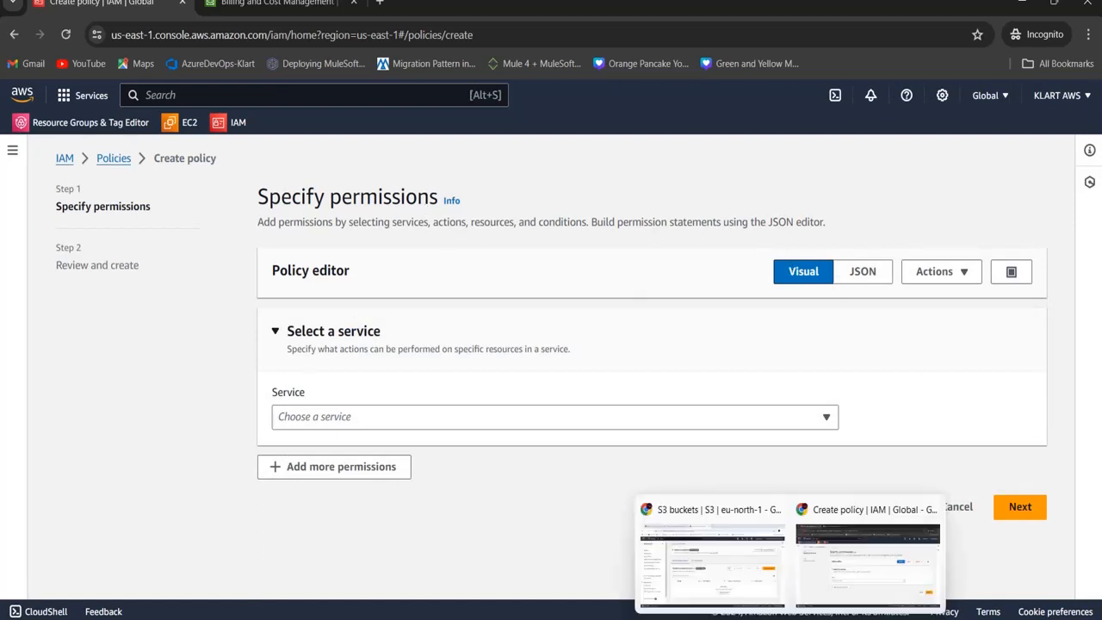
pyautogui.click(858, 519)
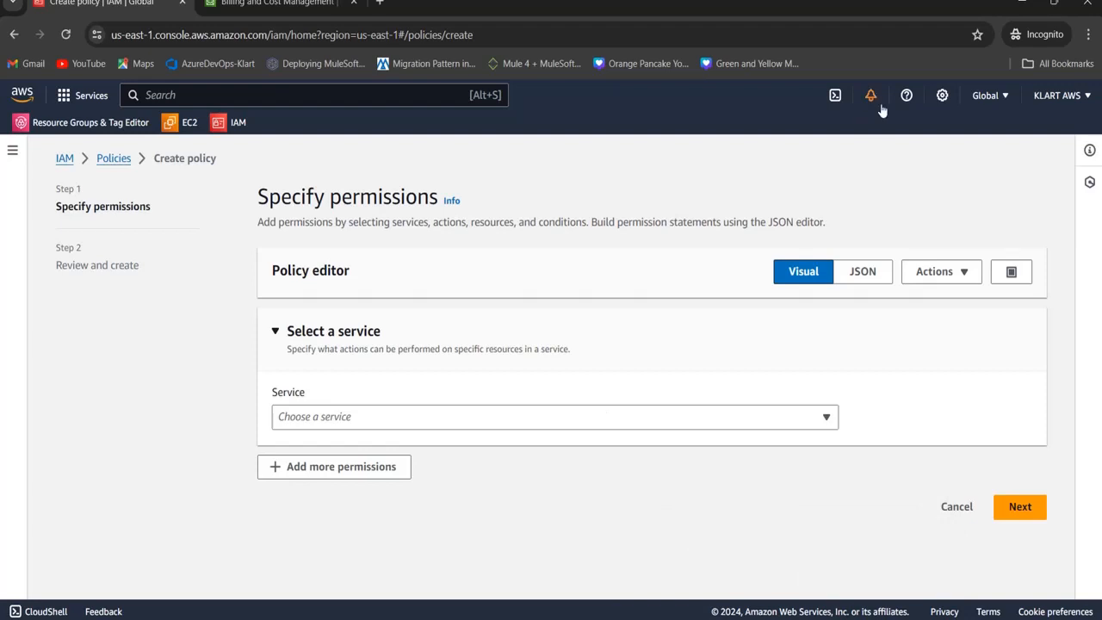
pyautogui.click(68, 161)
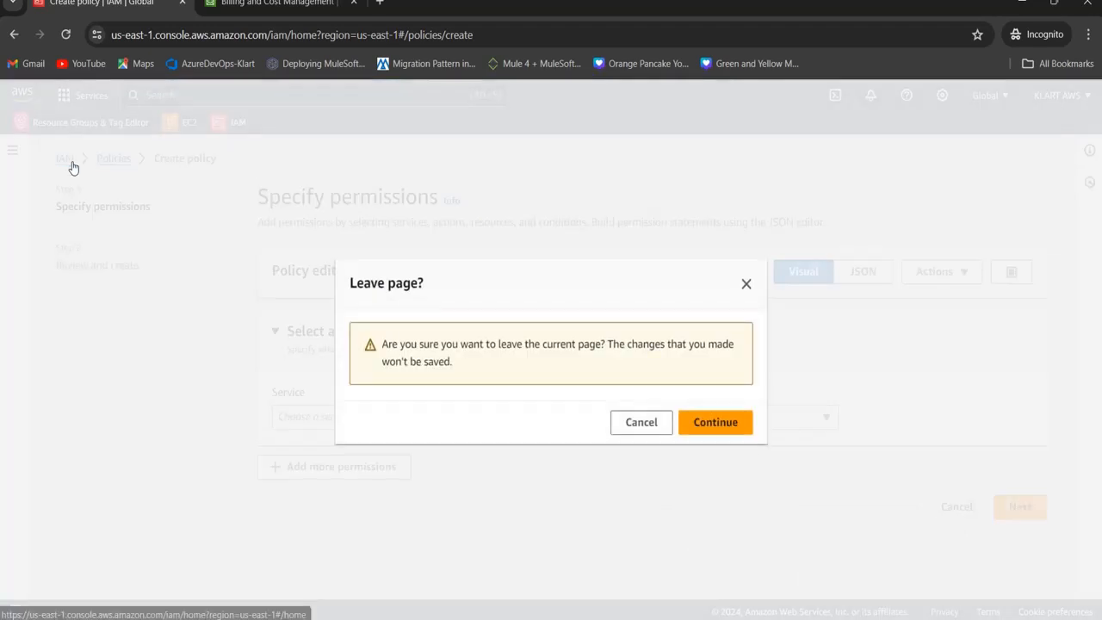
pyautogui.click(734, 423)
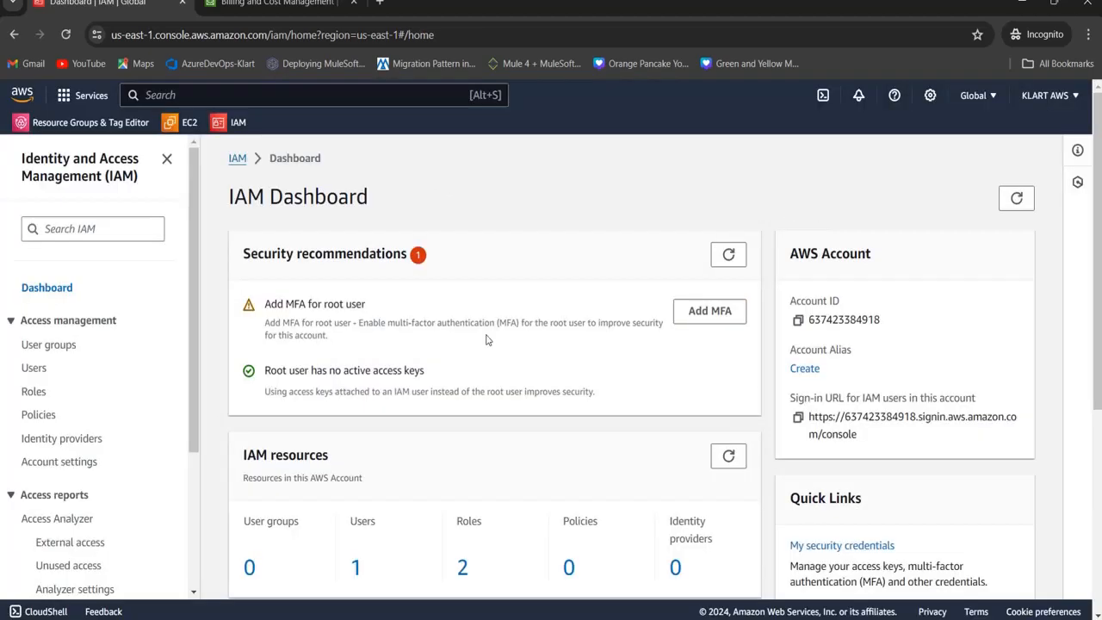
# Remove the AmazonS3ReadOnlyAccess policy from the IAM user's permissions
pyautogui.click(35, 370)
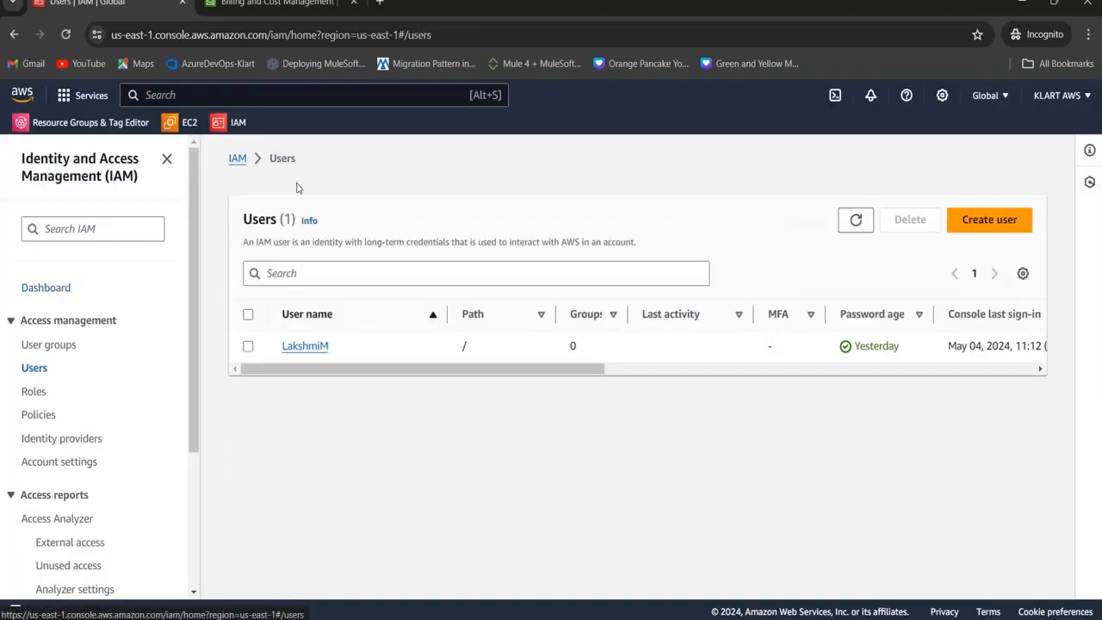
pyautogui.click(311, 347)
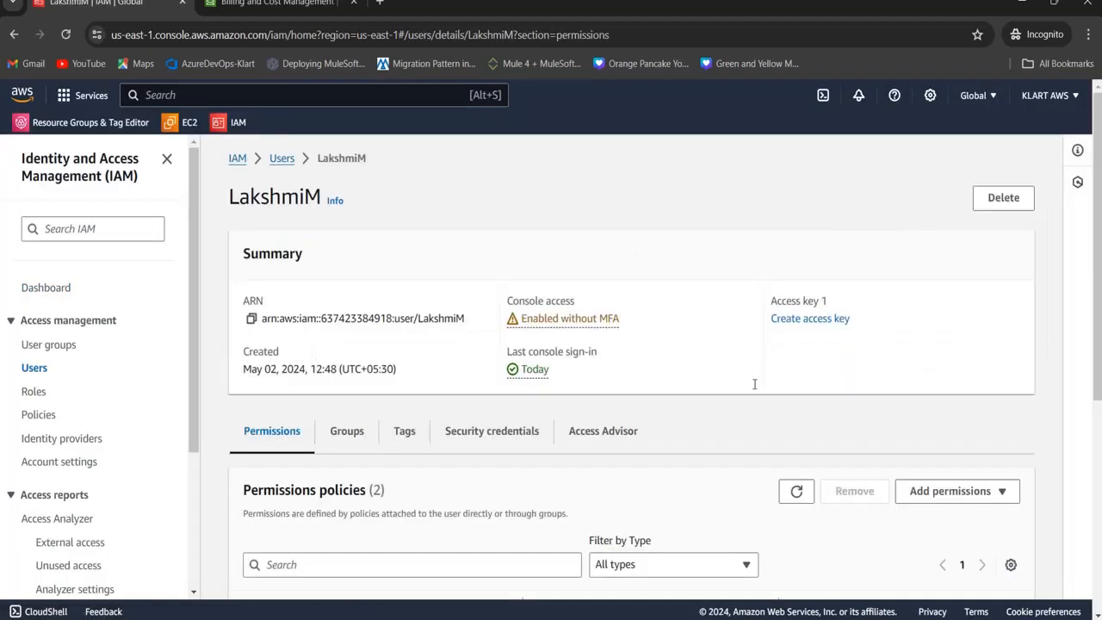
pyautogui.scroll(-3, 1094, 276)
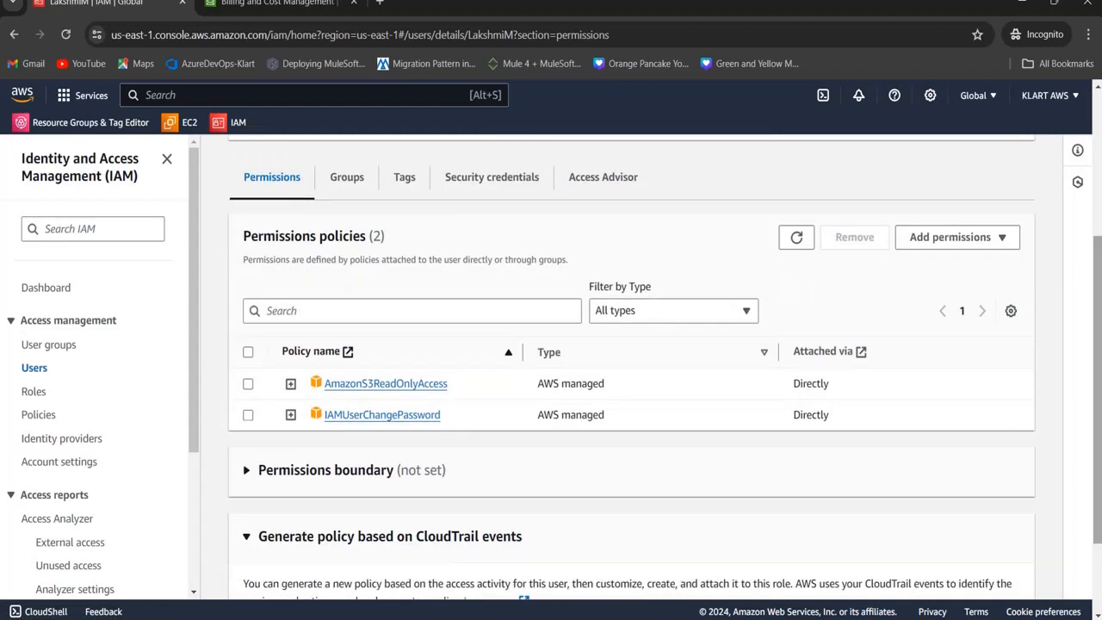
pyautogui.click(248, 384)
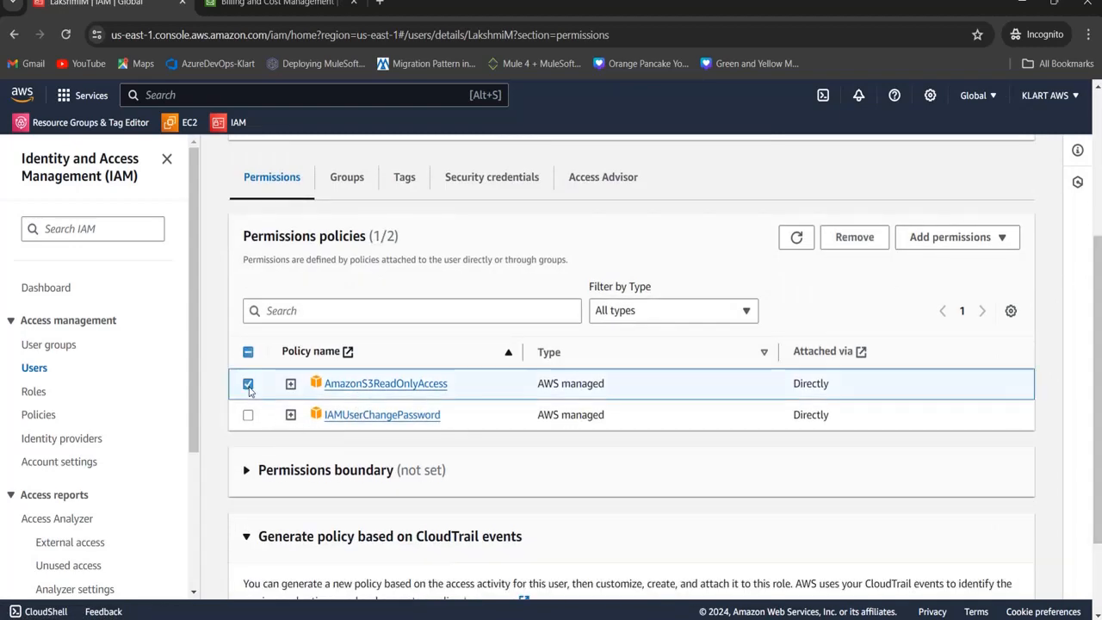
pyautogui.click(873, 237)
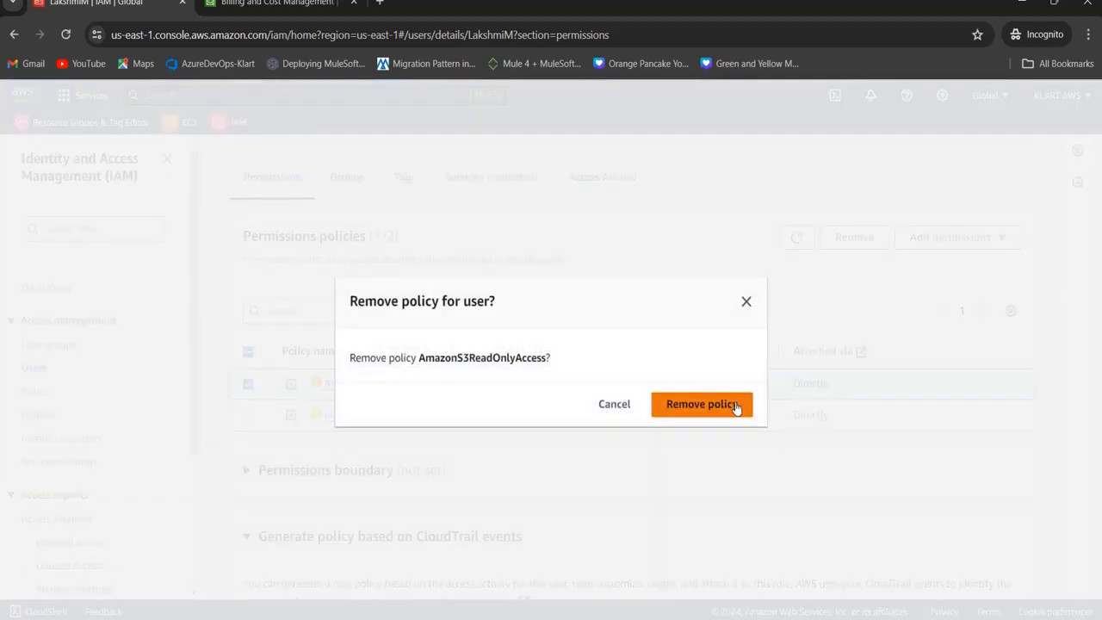
pyautogui.click(737, 407)
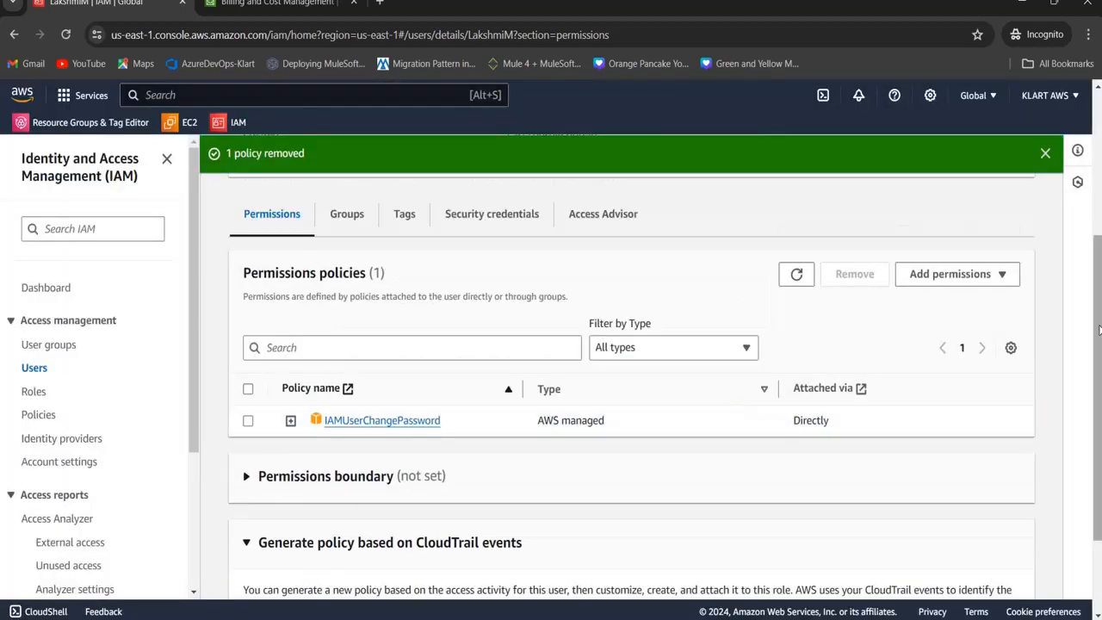
# Switch to the IAM user's console window and reload the S3 buckets page to test access without the policy
pyautogui.moveTo(789, 619)
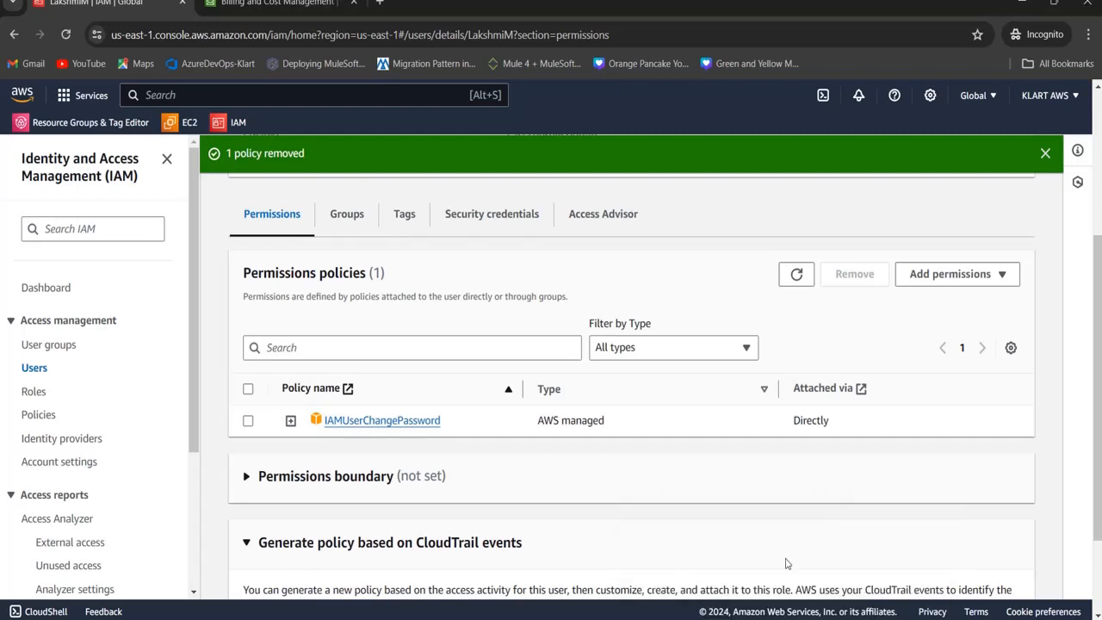
pyautogui.click(700, 555)
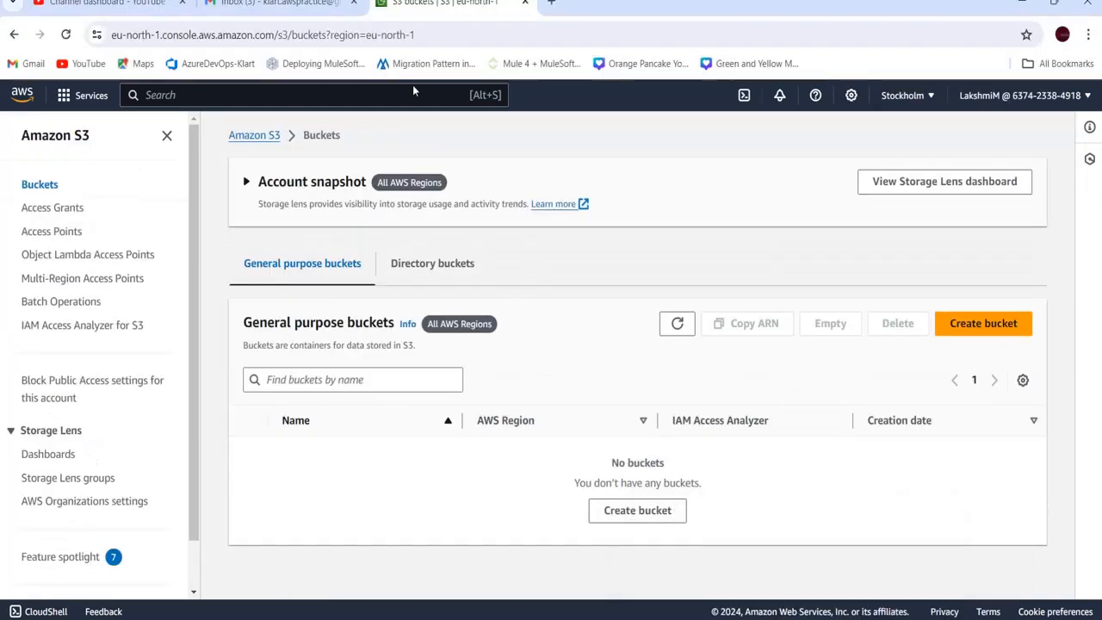
pyautogui.click(399, 35)
pyautogui.press('Return')
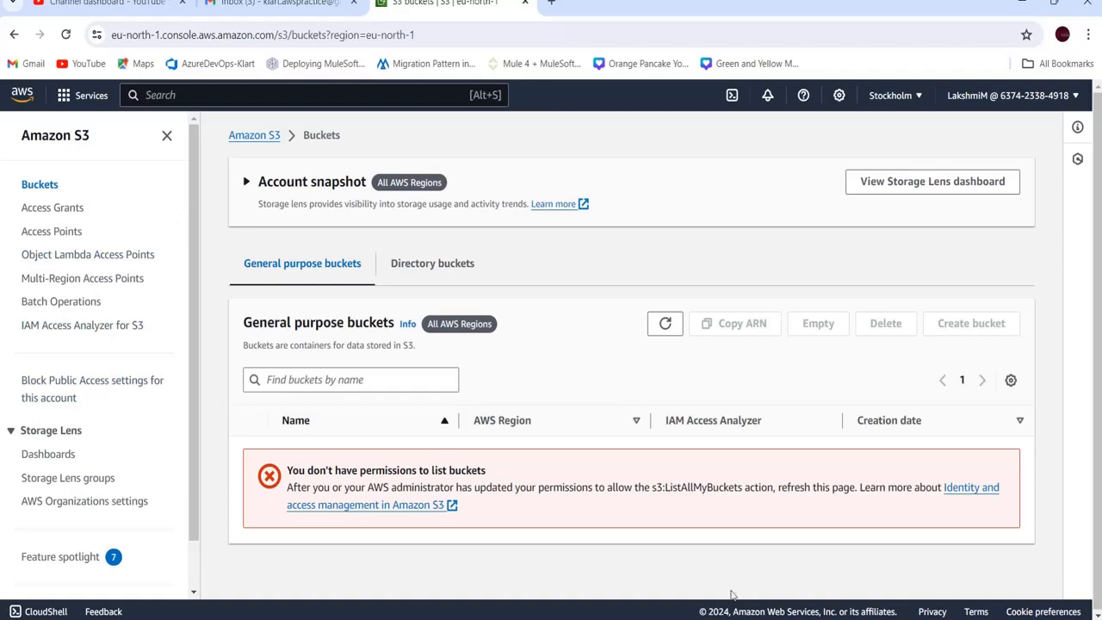
# Switch back to the root account's IAM console and start creating a new policy from the Policies page
pyautogui.moveTo(841, 603)
pyautogui.click(831, 517)
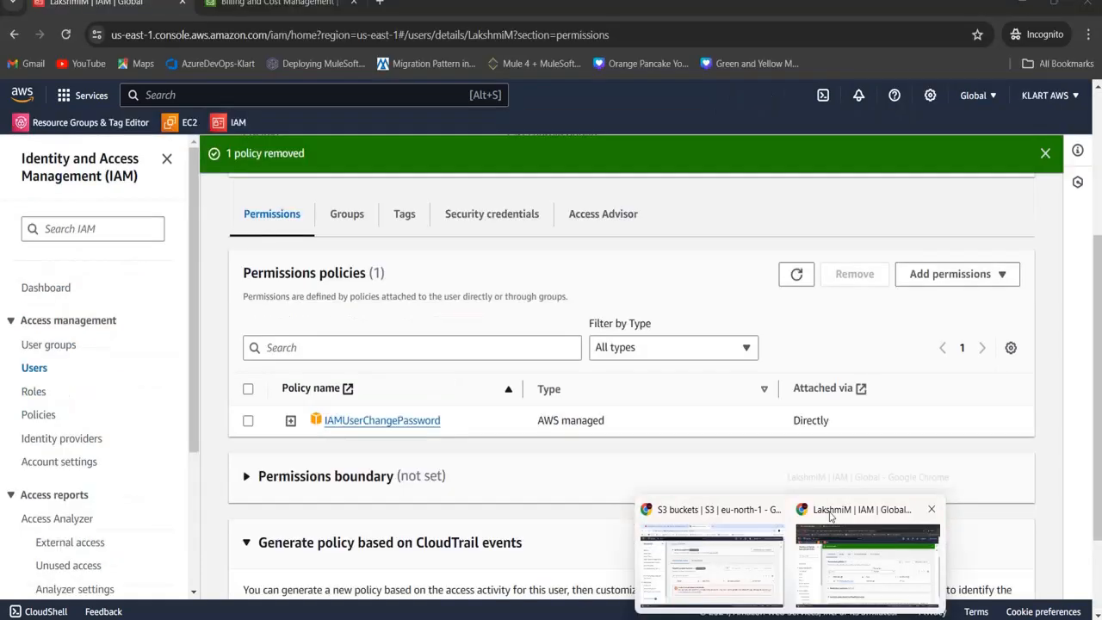
pyautogui.click(49, 417)
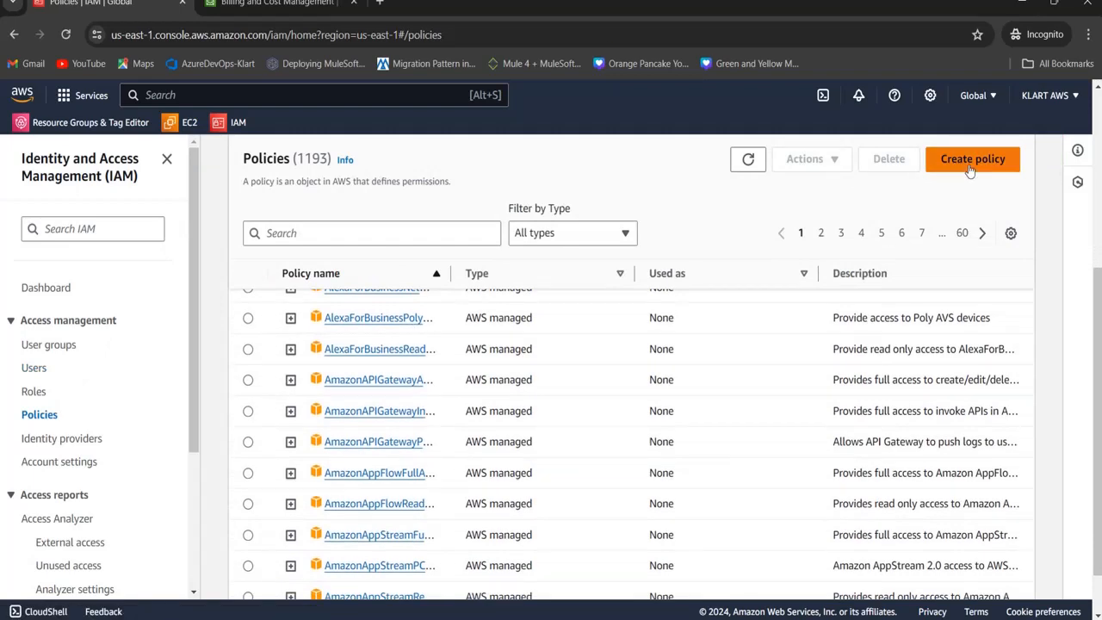
pyautogui.click(970, 168)
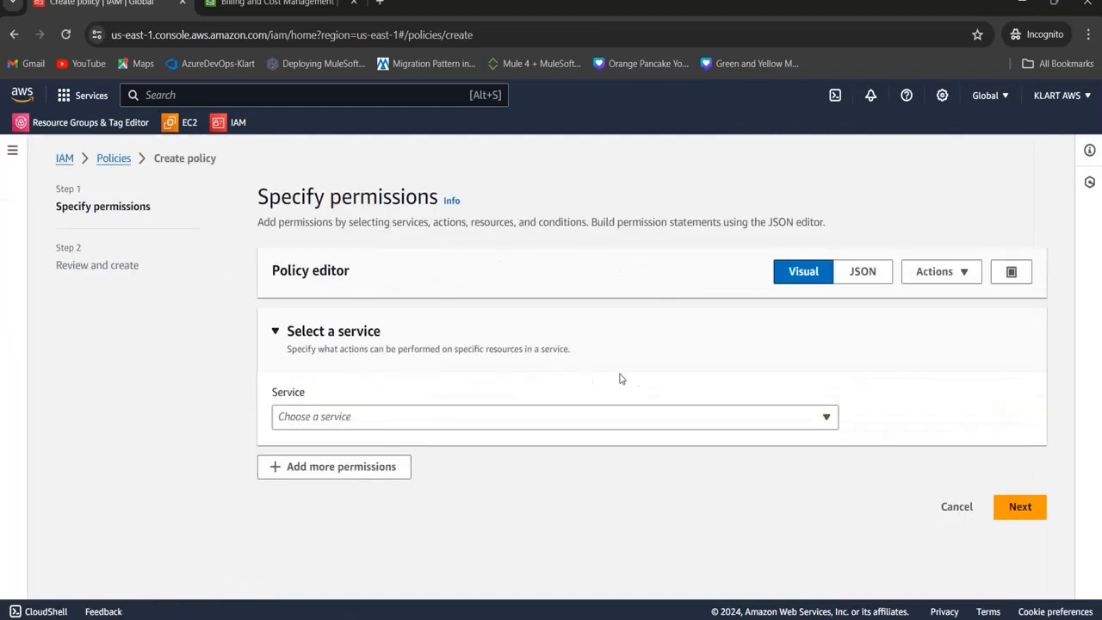
# Choose S3 as the service for the new policy
pyautogui.click(705, 420)
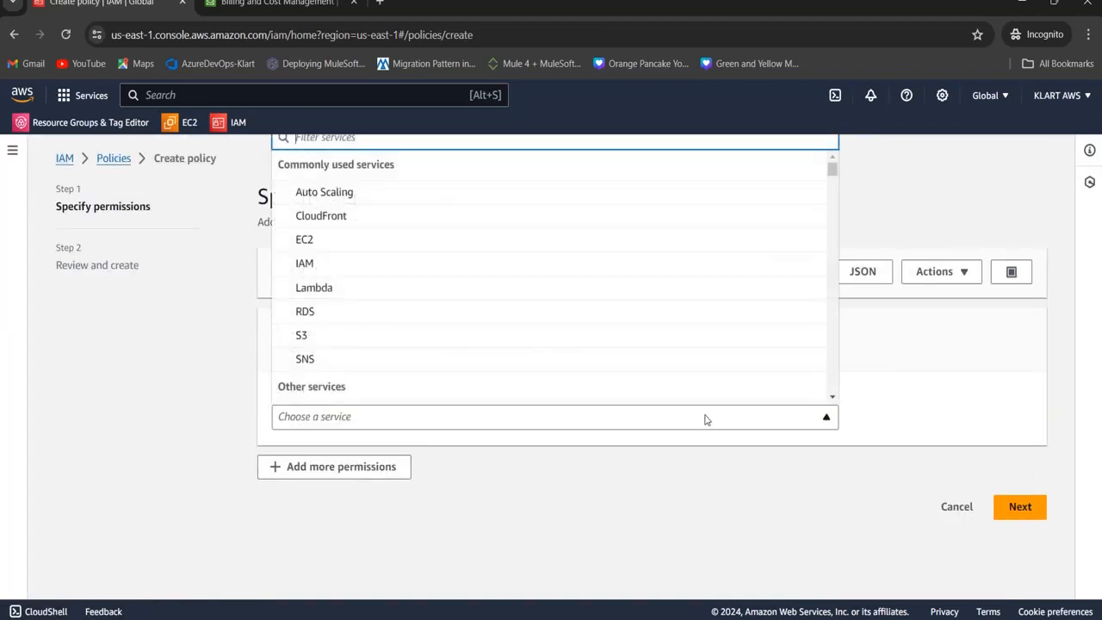
pyautogui.click(319, 342)
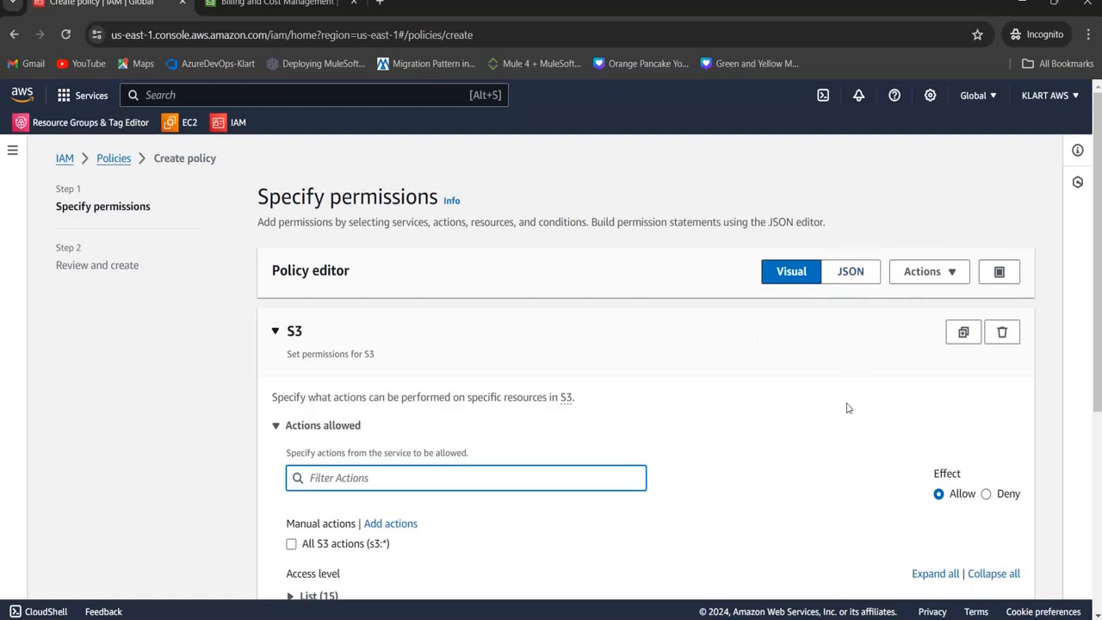
pyautogui.scroll(-2, 1098, 319)
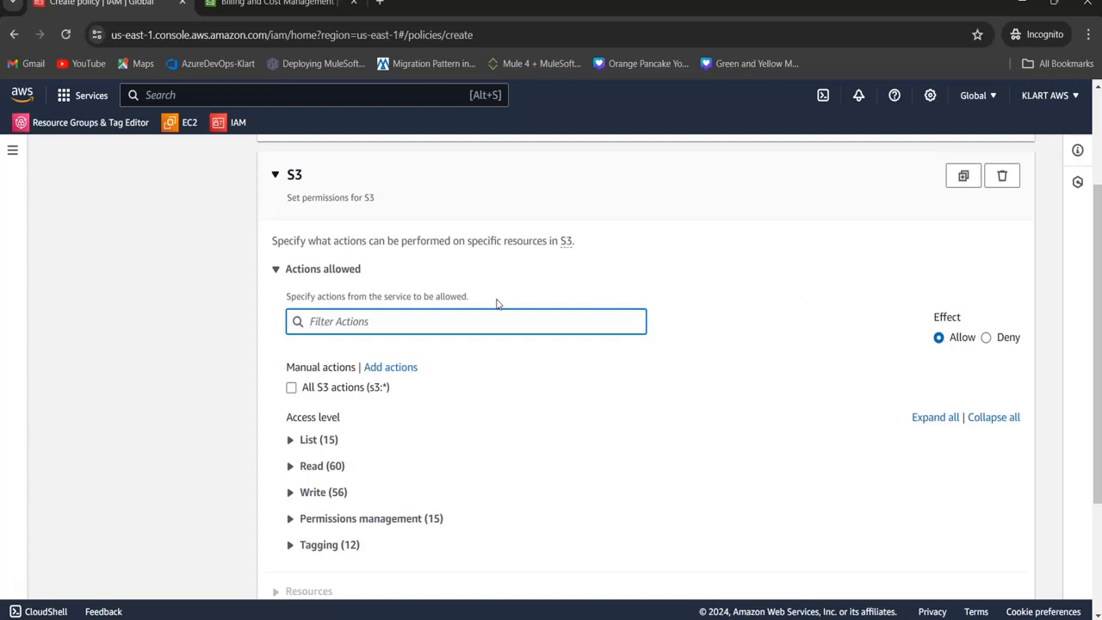
pyautogui.click(292, 388)
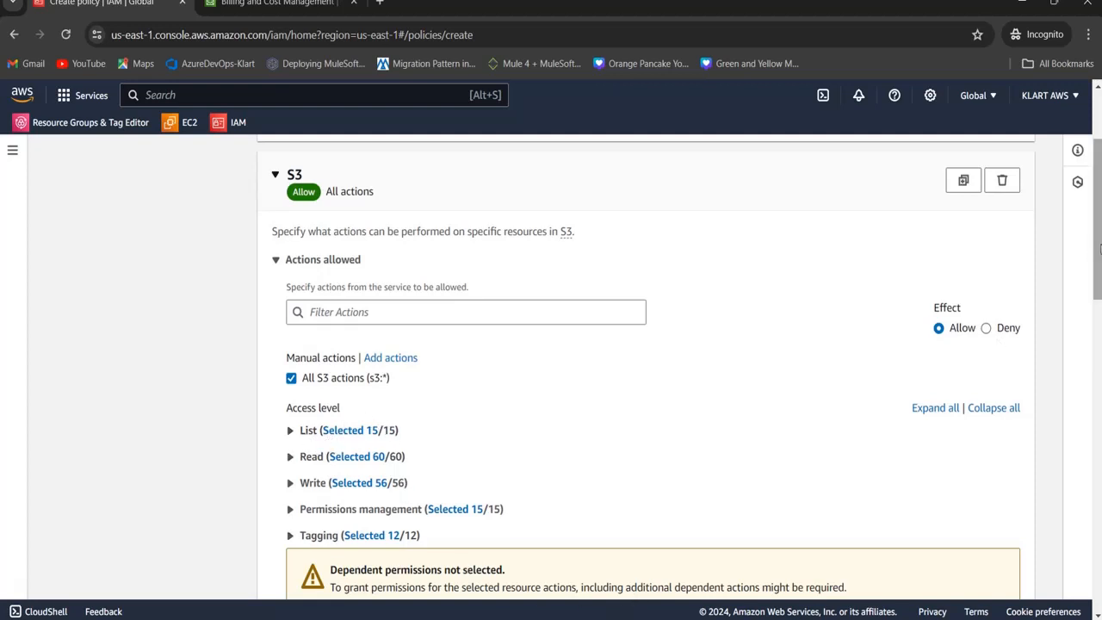
pyautogui.moveTo(1099, 249); pyautogui.dragTo(1100, 220)
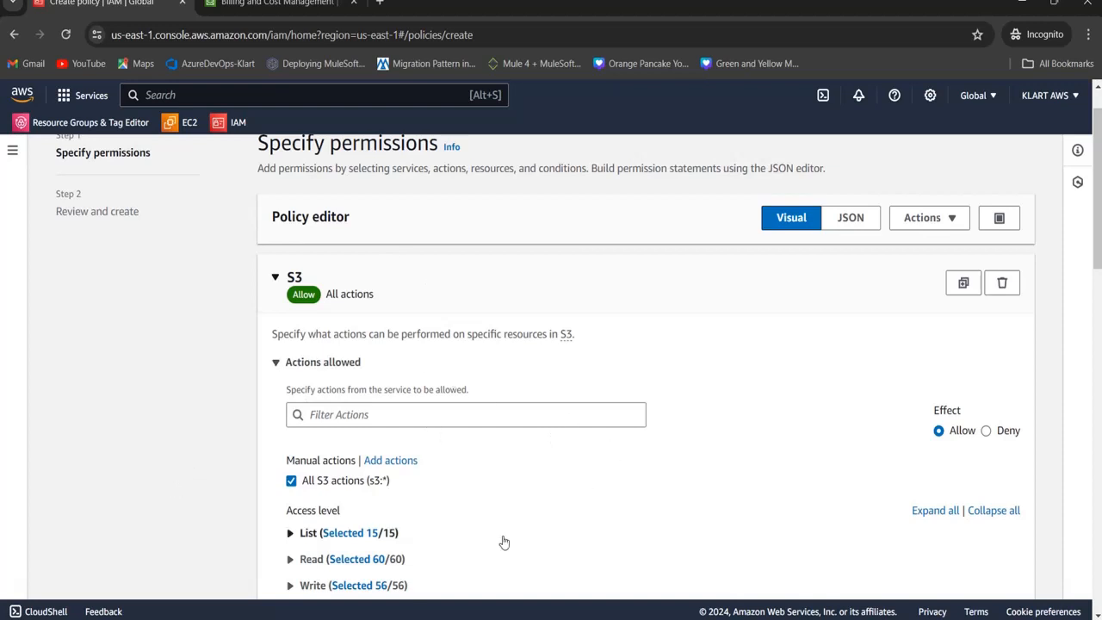
pyautogui.click(291, 481)
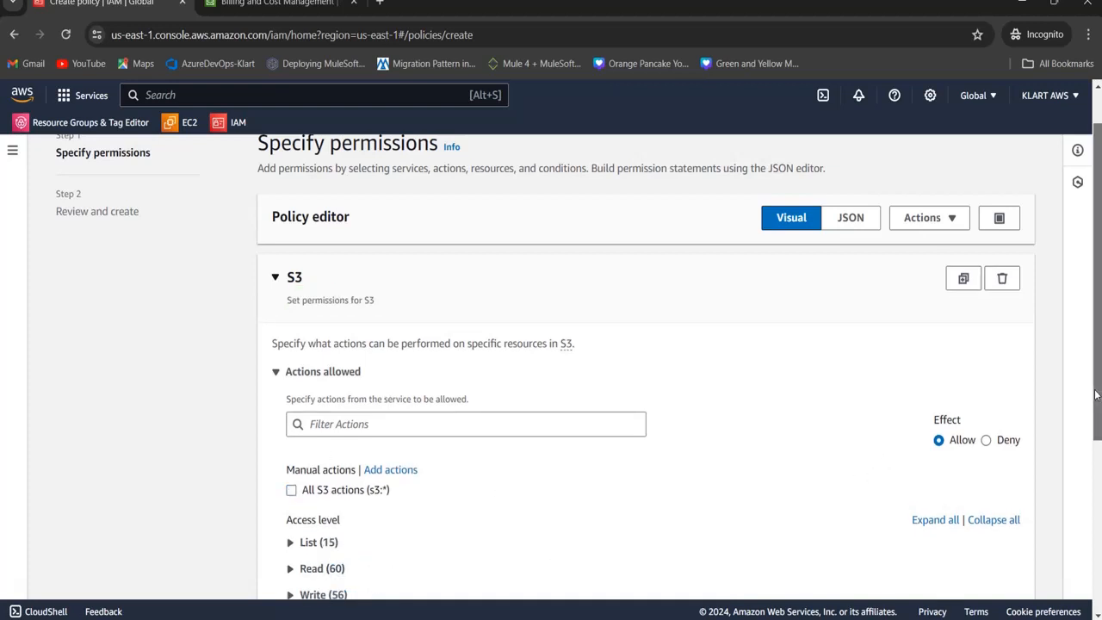
# Allow the ListAllMyBuckets list action and the GetObject read action for S3
pyautogui.moveTo(1096, 394); pyautogui.dragTo(1097, 485)
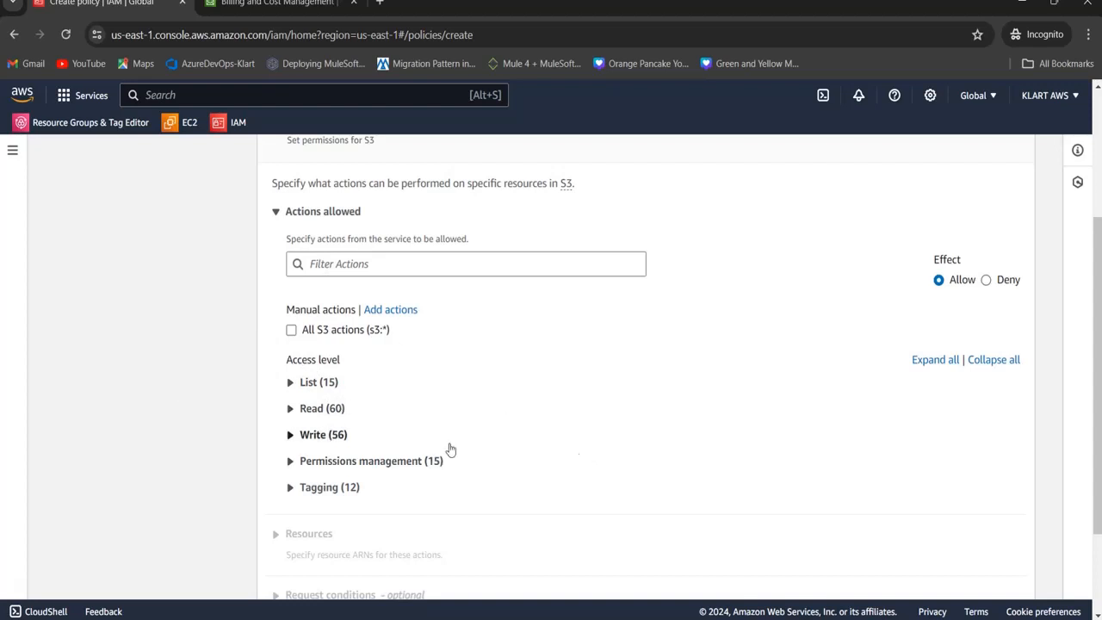
pyautogui.click(291, 383)
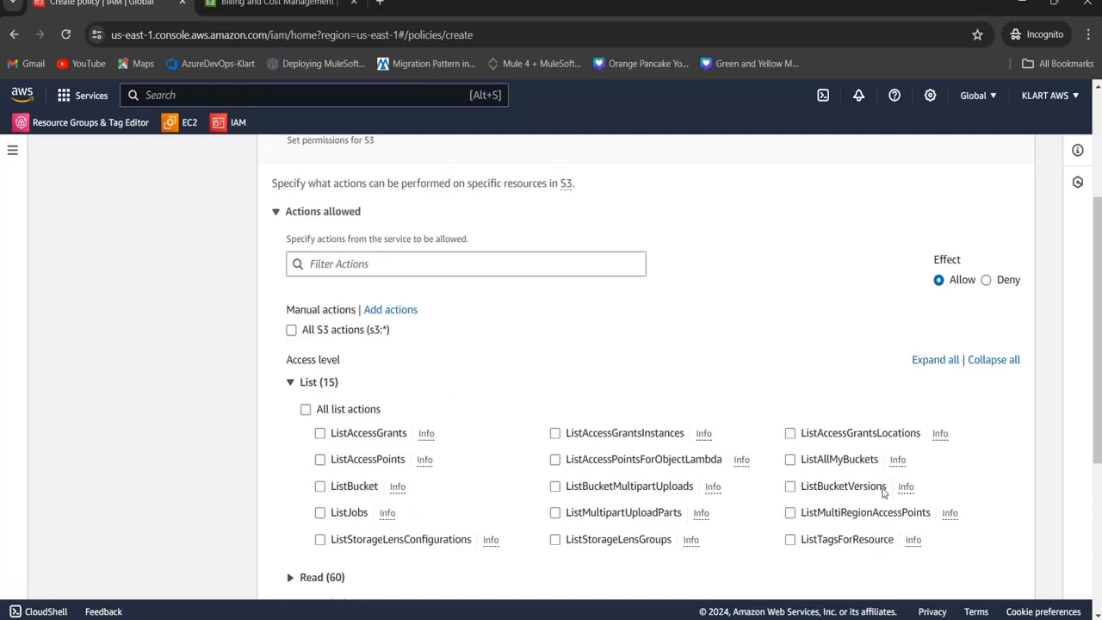
pyautogui.click(788, 461)
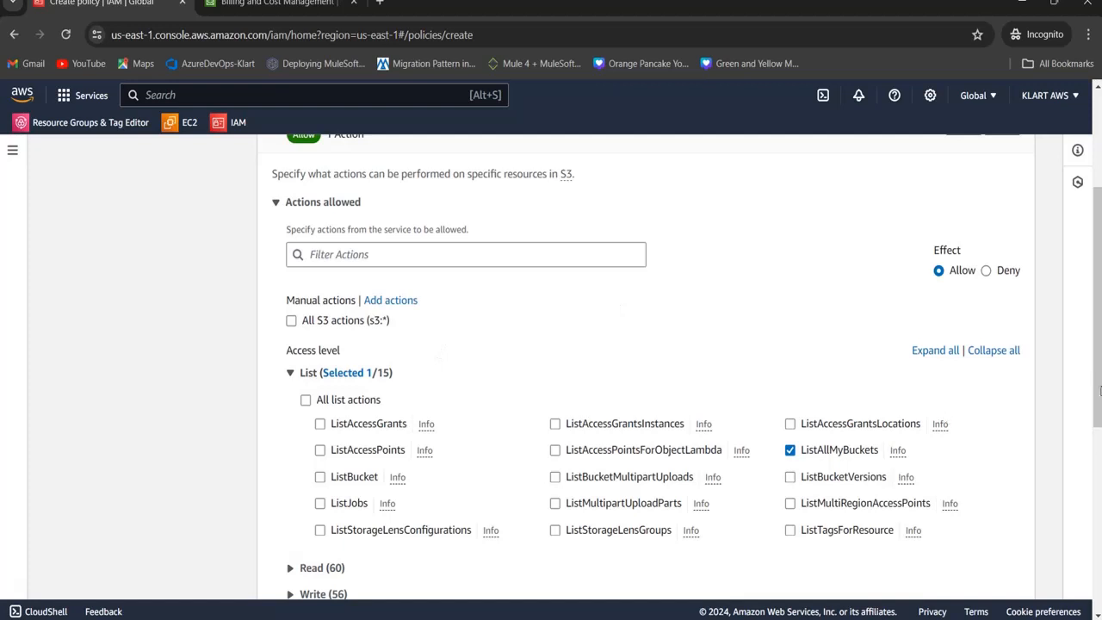
pyautogui.moveTo(1099, 366); pyautogui.dragTo(1099, 509)
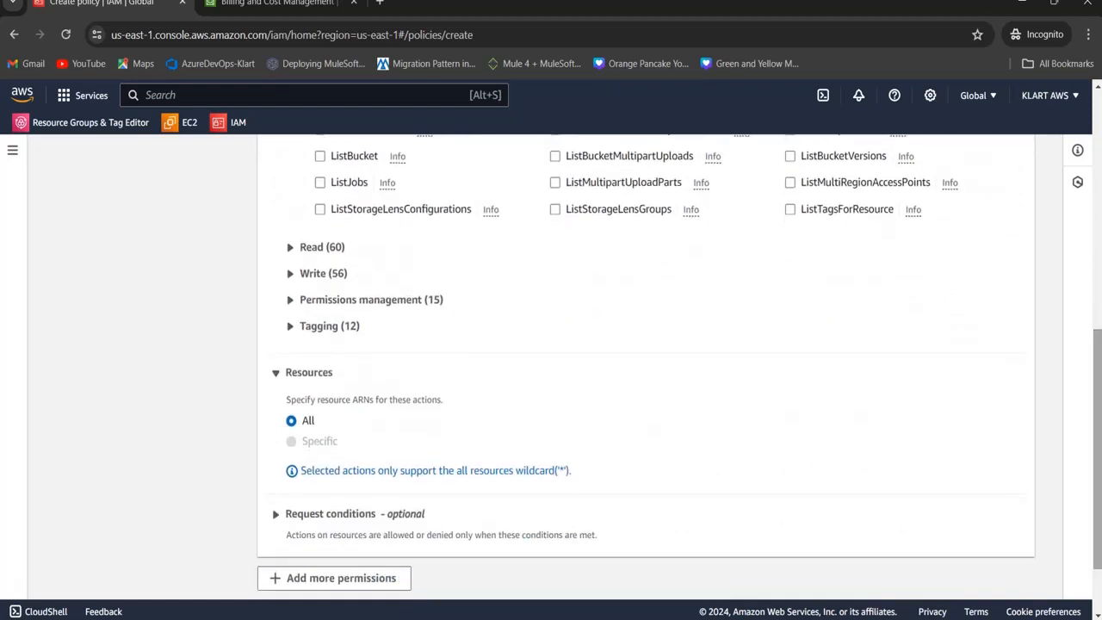
pyautogui.click(290, 248)
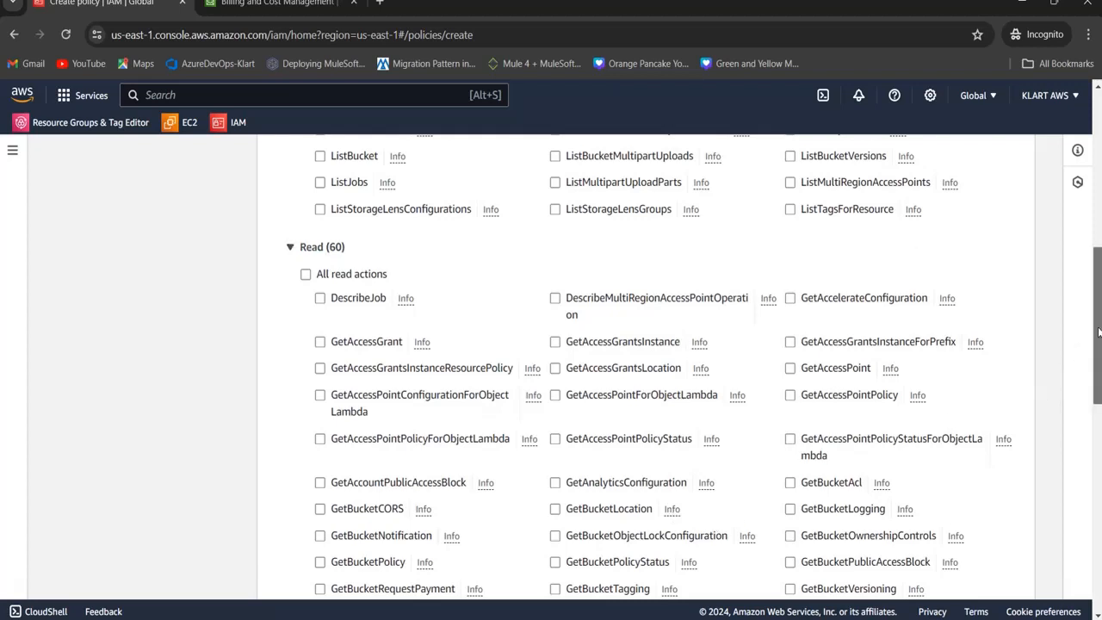
pyautogui.moveTo(1099, 332); pyautogui.dragTo(1099, 474)
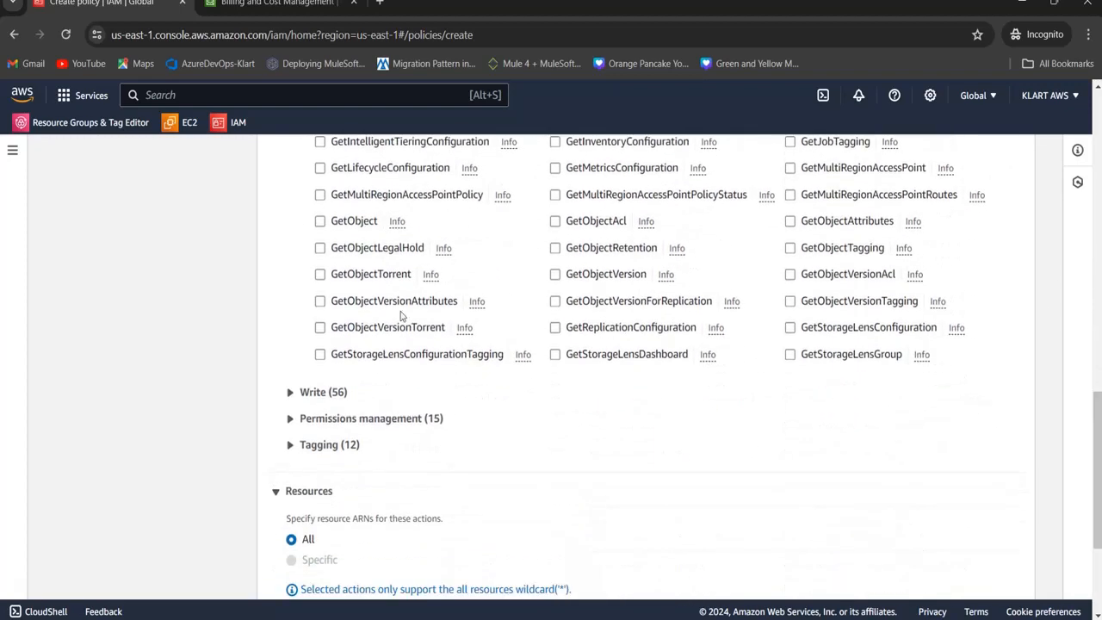
pyautogui.click(320, 221)
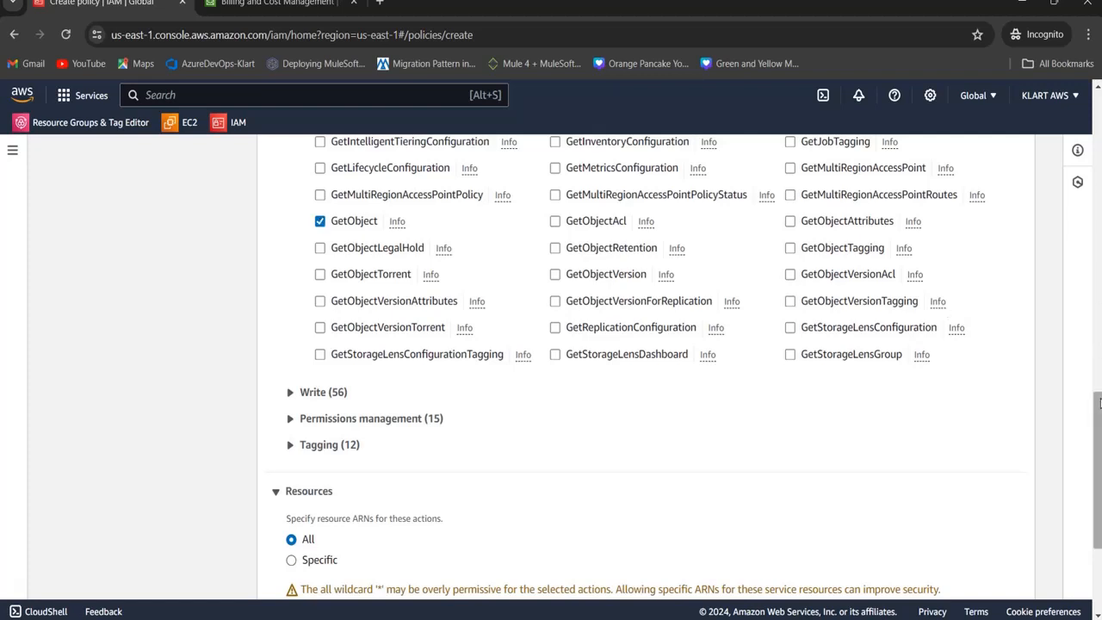
# Allow the PutBucketAcl permissions management action for S3, keeping all resources selected
pyautogui.scroll(-3, 1099, 426)
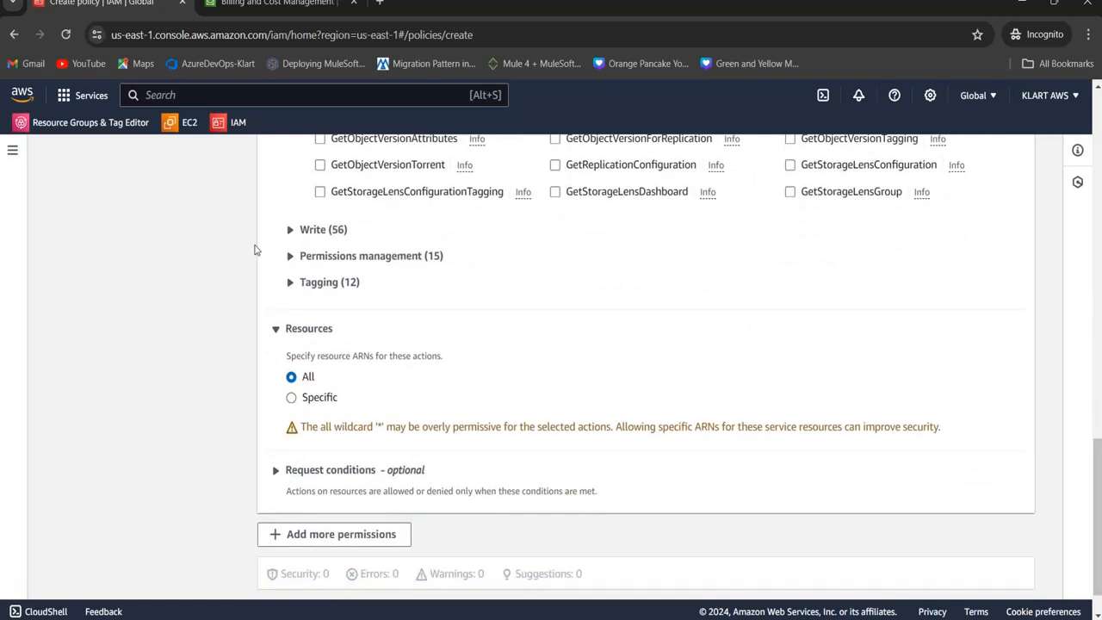
pyautogui.click(291, 259)
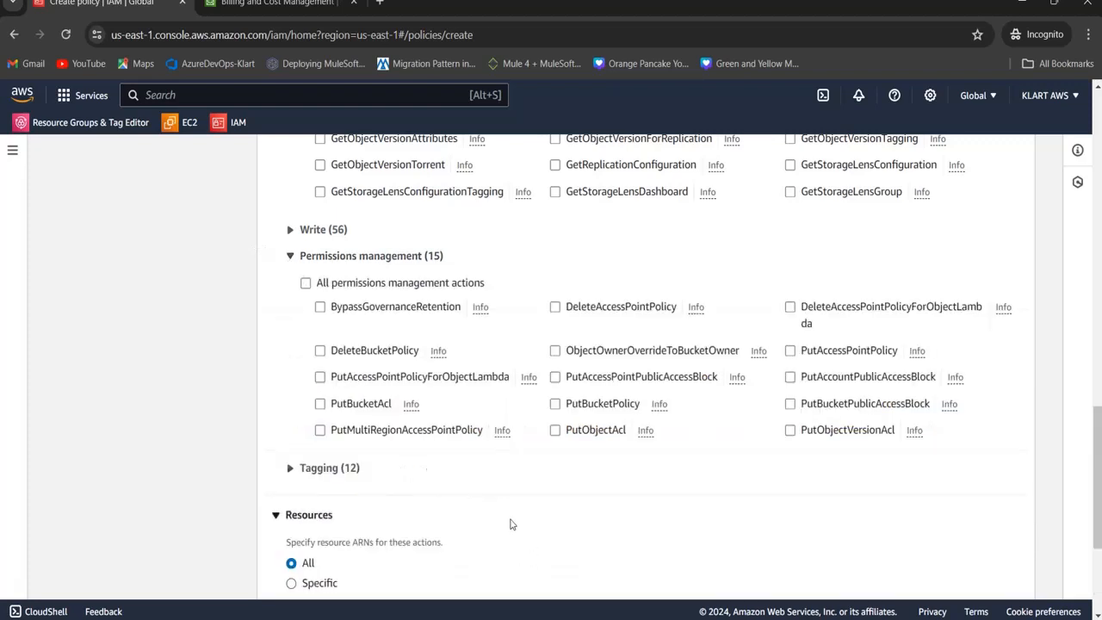
pyautogui.click(320, 404)
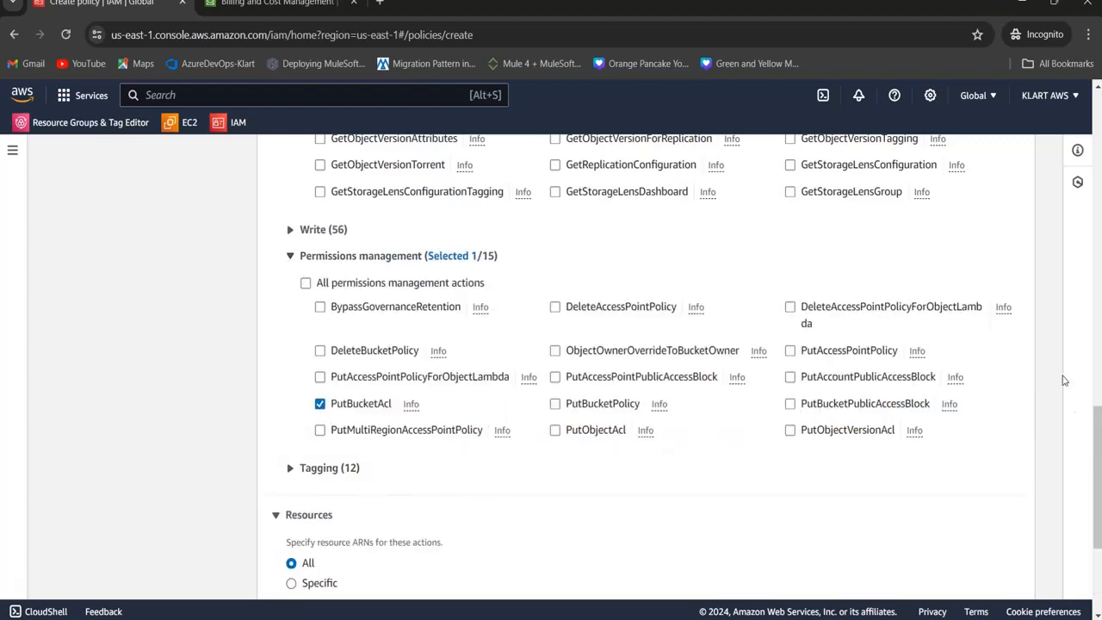
pyautogui.scroll(-3, 1094, 472)
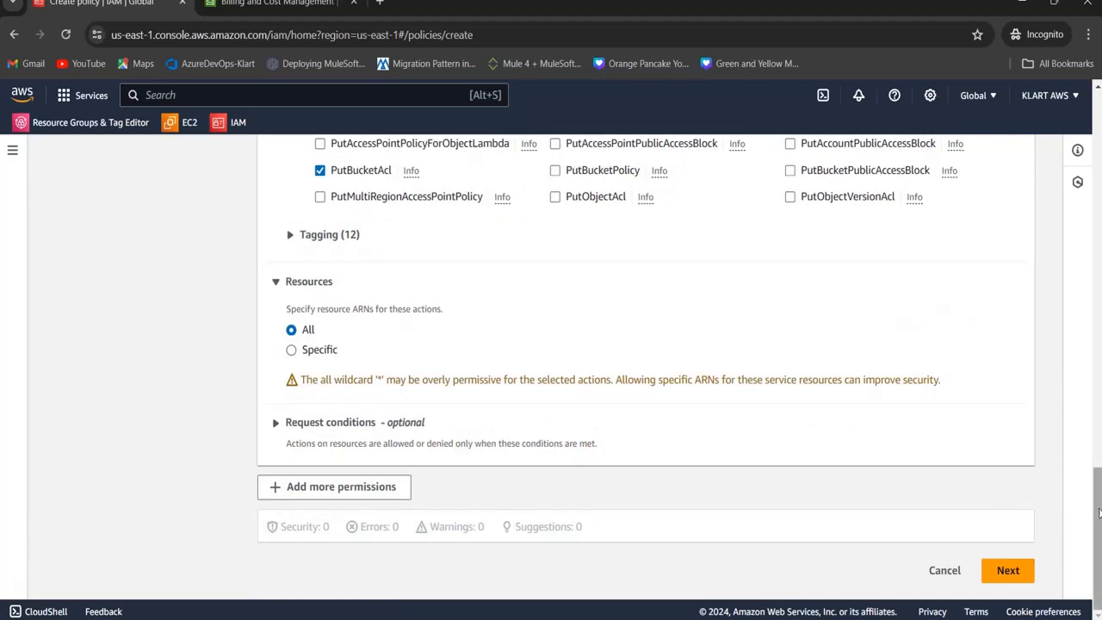
# Review the selected S3 actions and compare the policy's JSON statement with its visual editor form
pyautogui.scroll(15, 1099, 514)
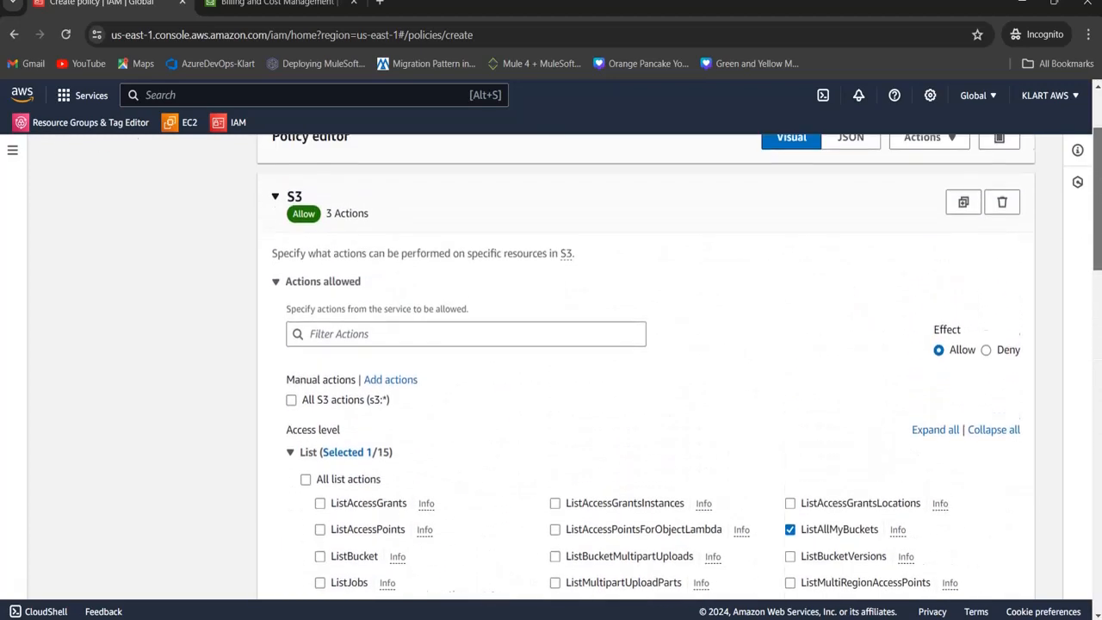
pyautogui.scroll(-15, 1084, 218)
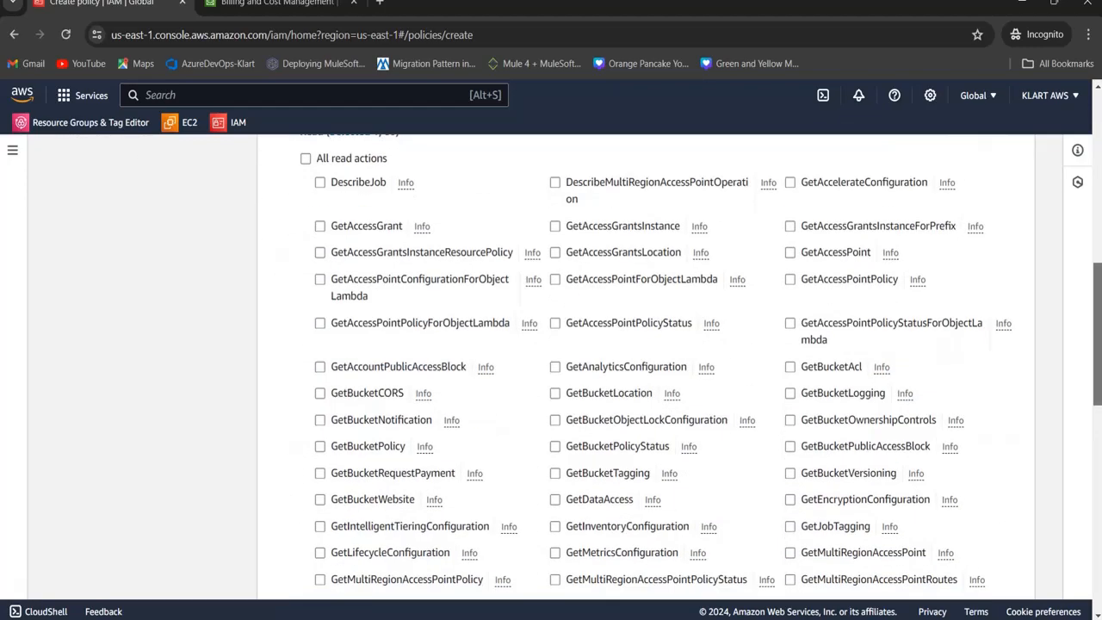
pyautogui.scroll(13, 1084, 218)
pyautogui.scroll(5, 1084, 218)
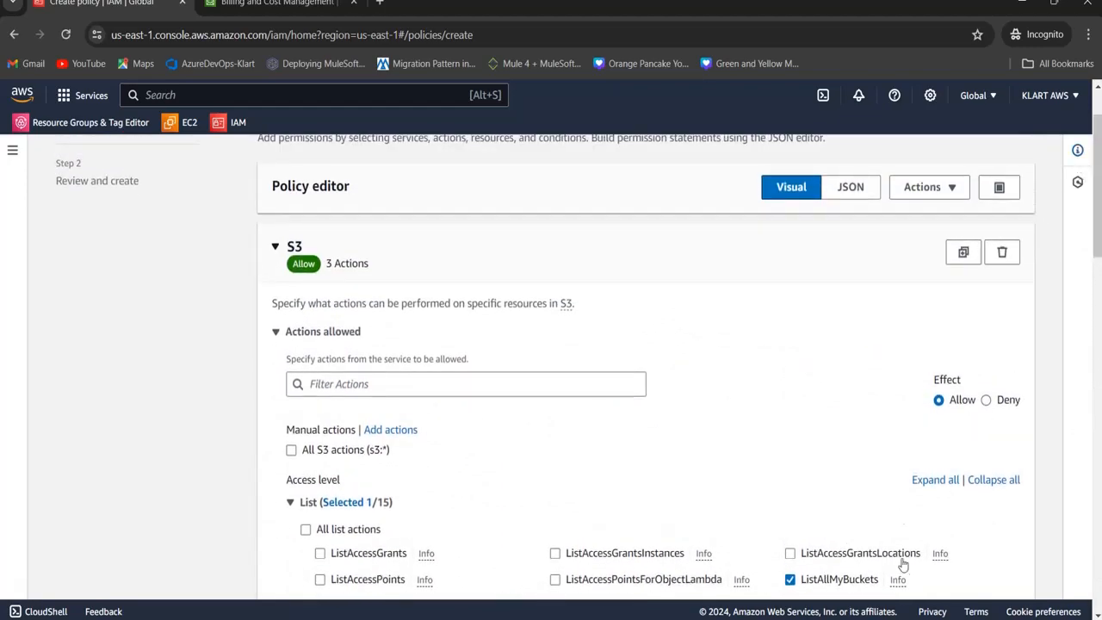
pyautogui.click(848, 197)
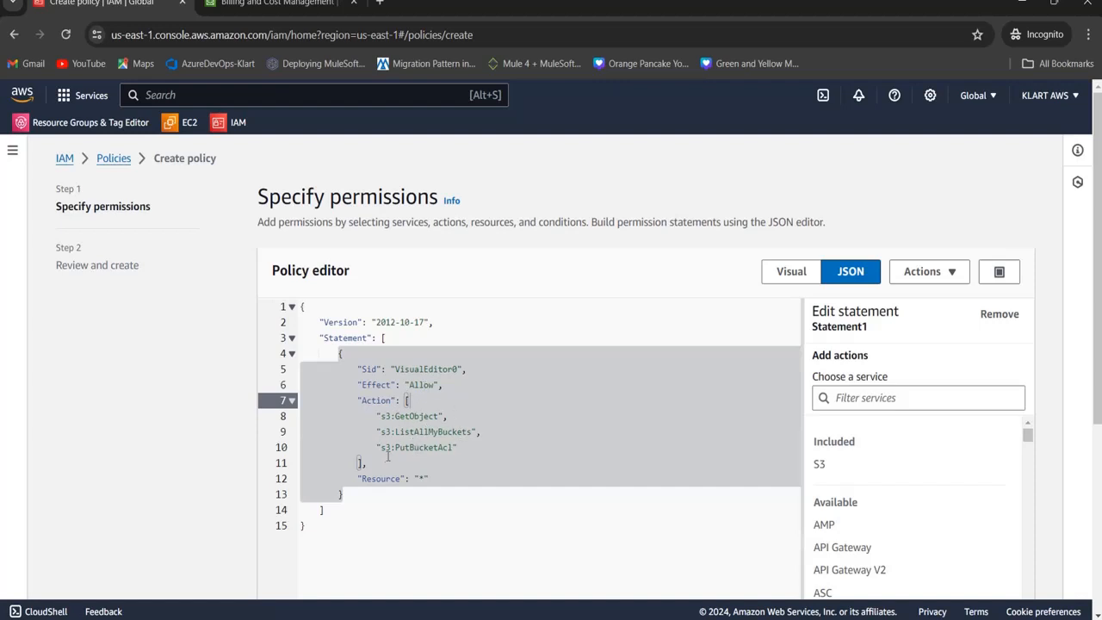
pyautogui.click(791, 271)
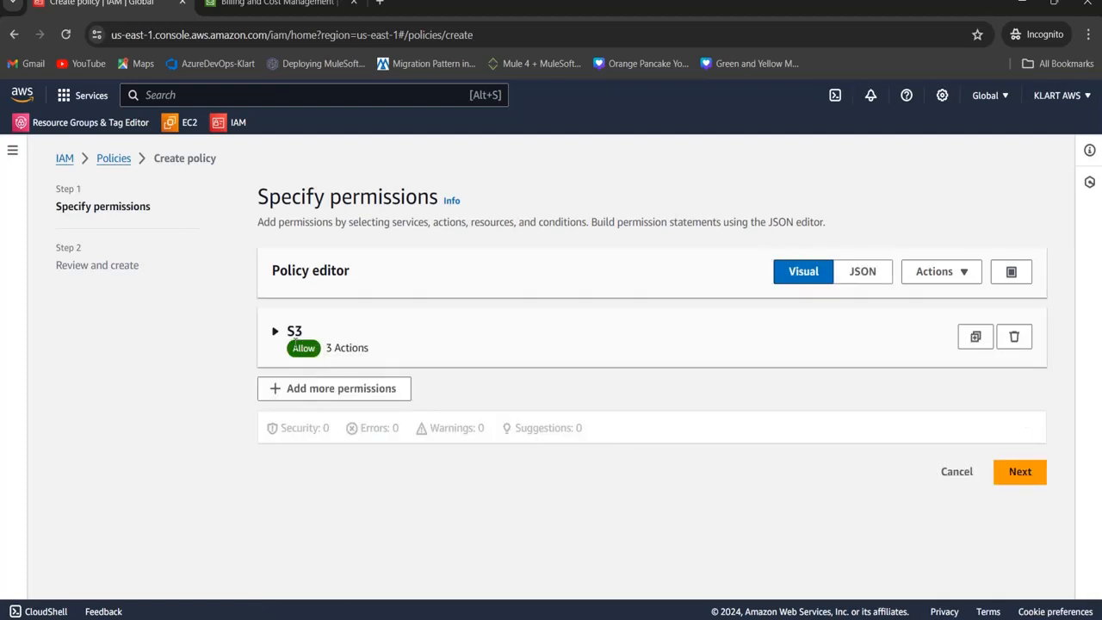
pyautogui.click(275, 332)
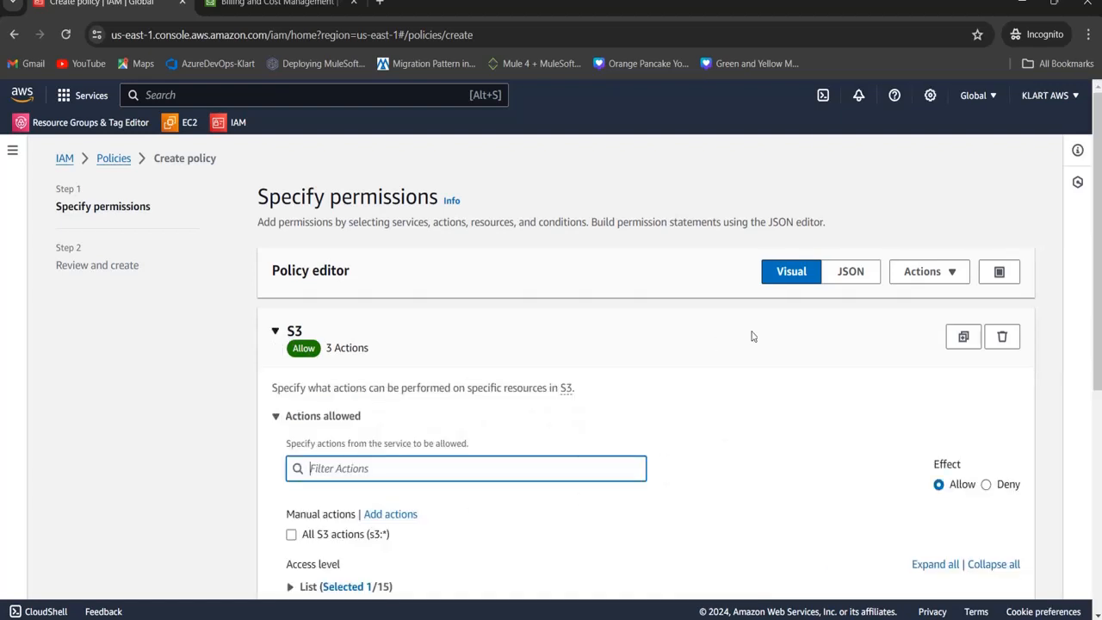
pyautogui.click(843, 282)
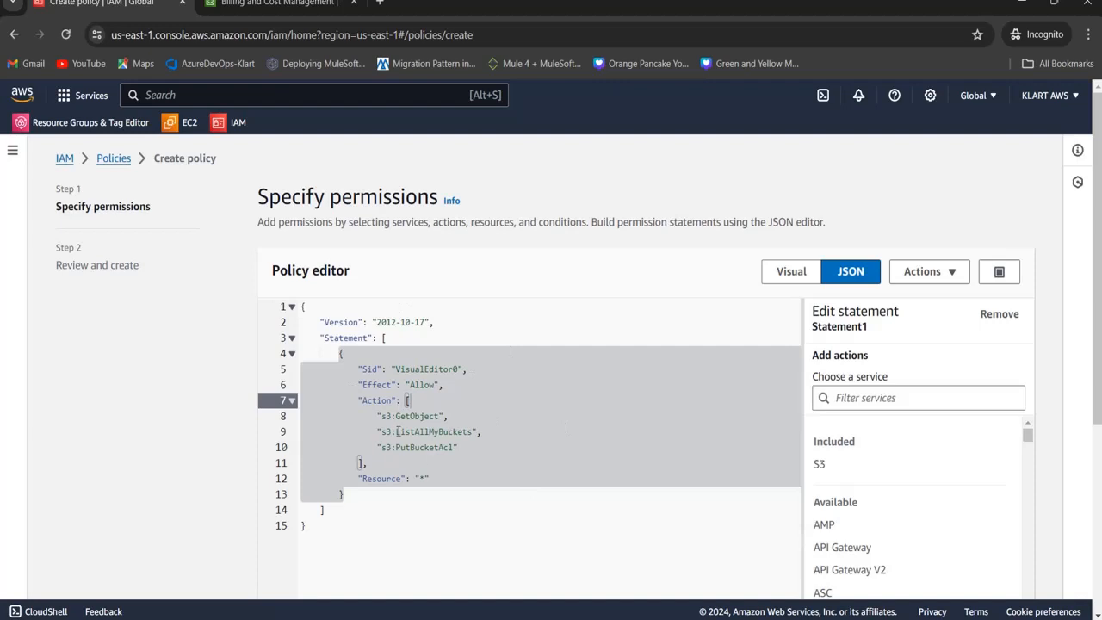
pyautogui.click(783, 278)
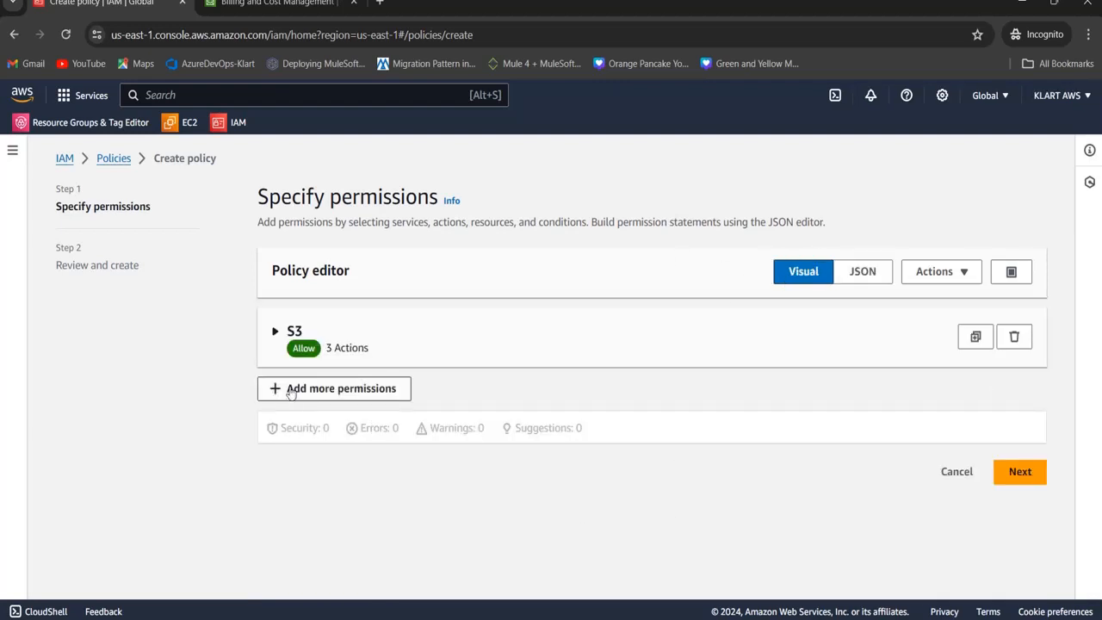
# Proceed to the review stage and check the S3 permissions defined in the policy
pyautogui.click(276, 332)
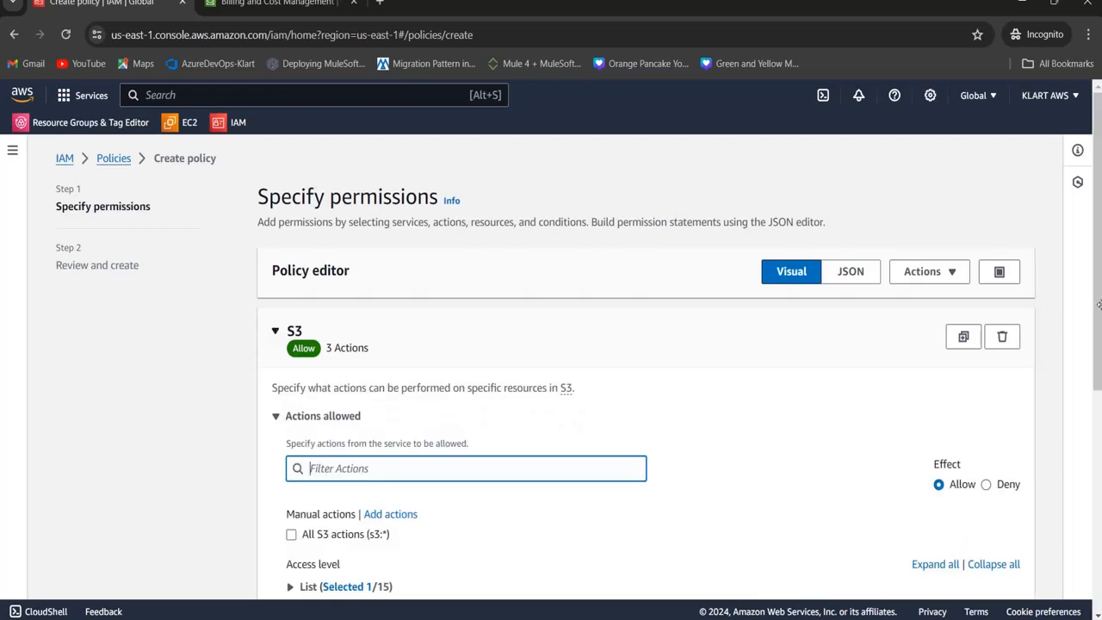
pyautogui.scroll(-5, 671, 527)
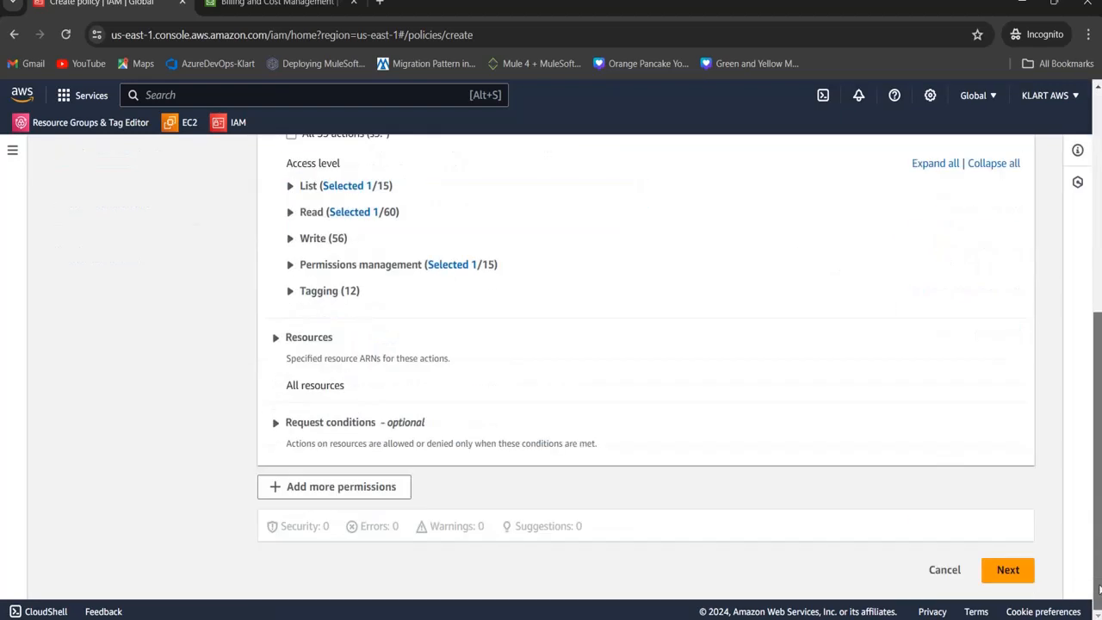
pyautogui.click(1008, 570)
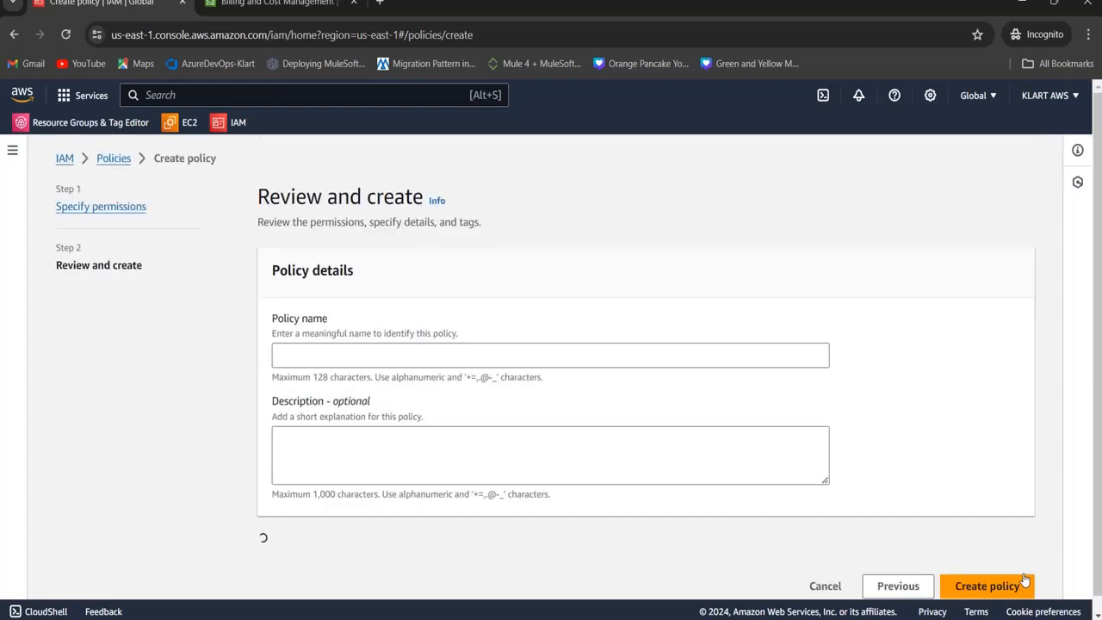
pyautogui.scroll(-2, 575, 257)
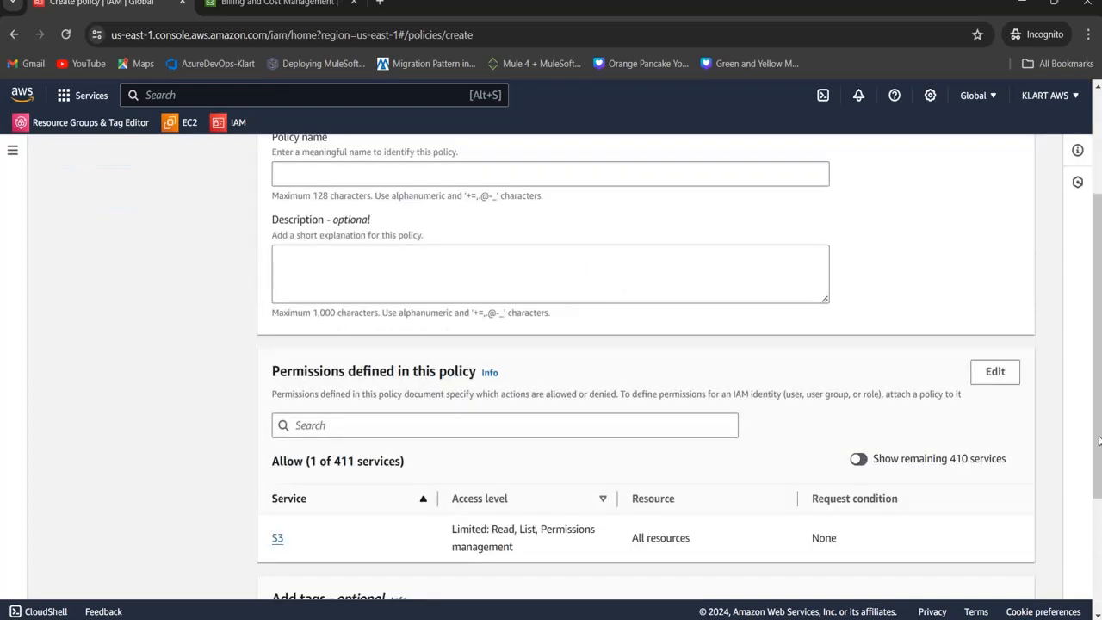
pyautogui.moveTo(1099, 441); pyautogui.dragTo(1096, 297)
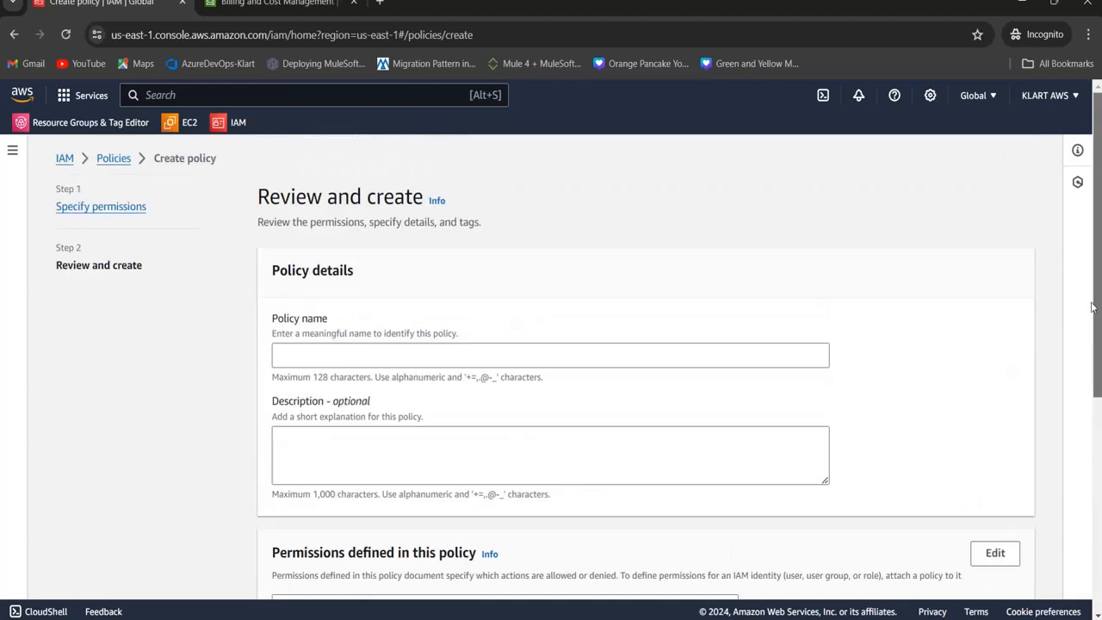
# Name the policy Klart-S3-custom-policy and create it
pyautogui.click(565, 353)
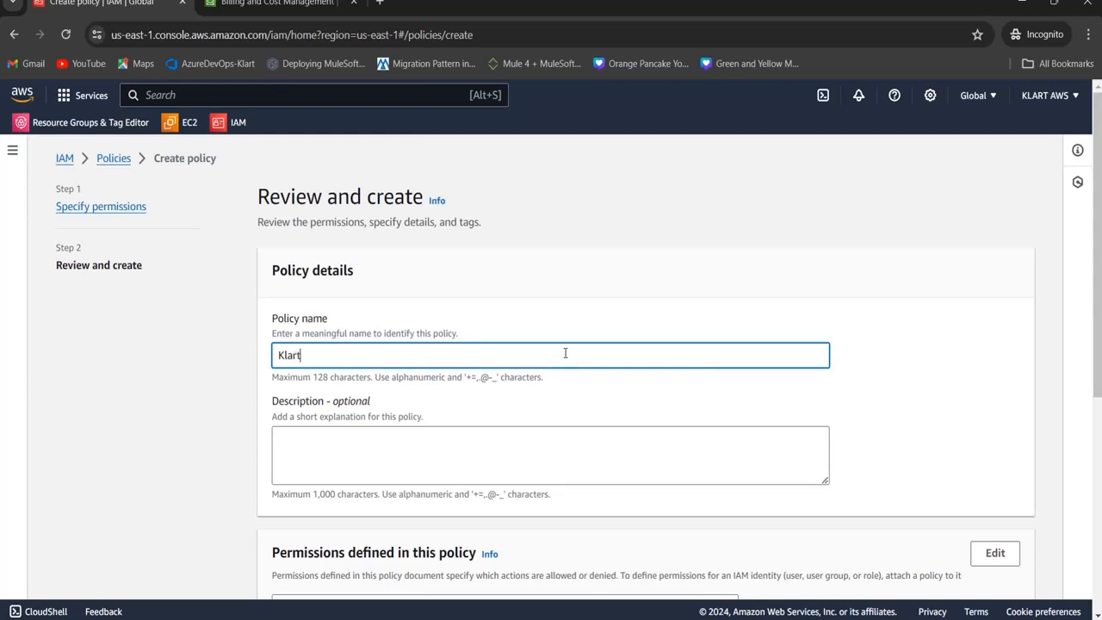
pyautogui.write('Klart-S3-custom-policy')
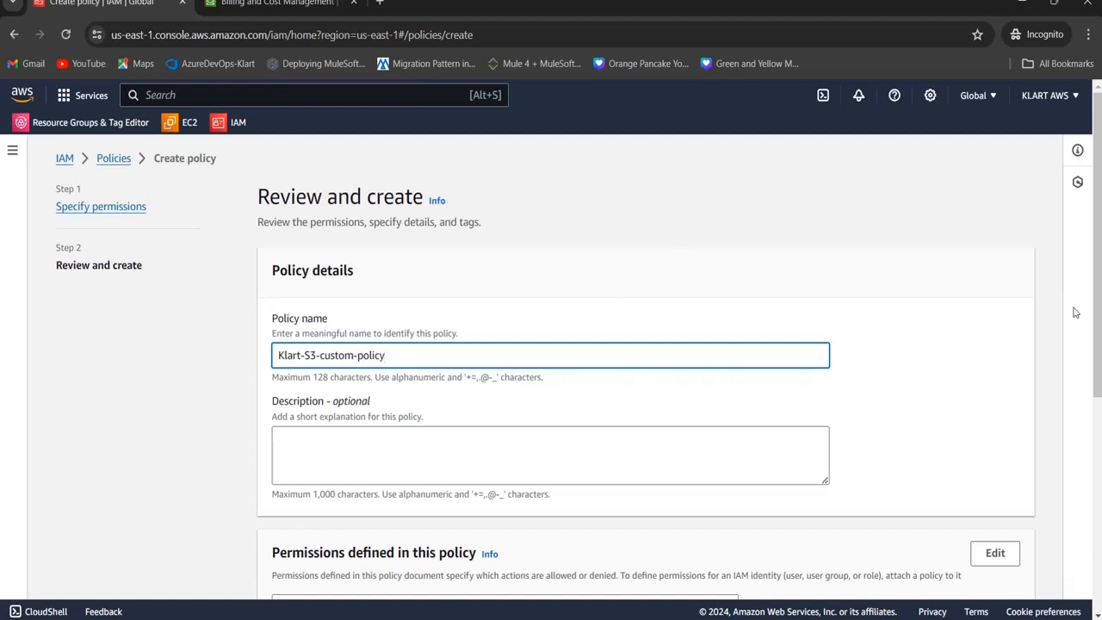
pyautogui.scroll(-3, 1095, 312)
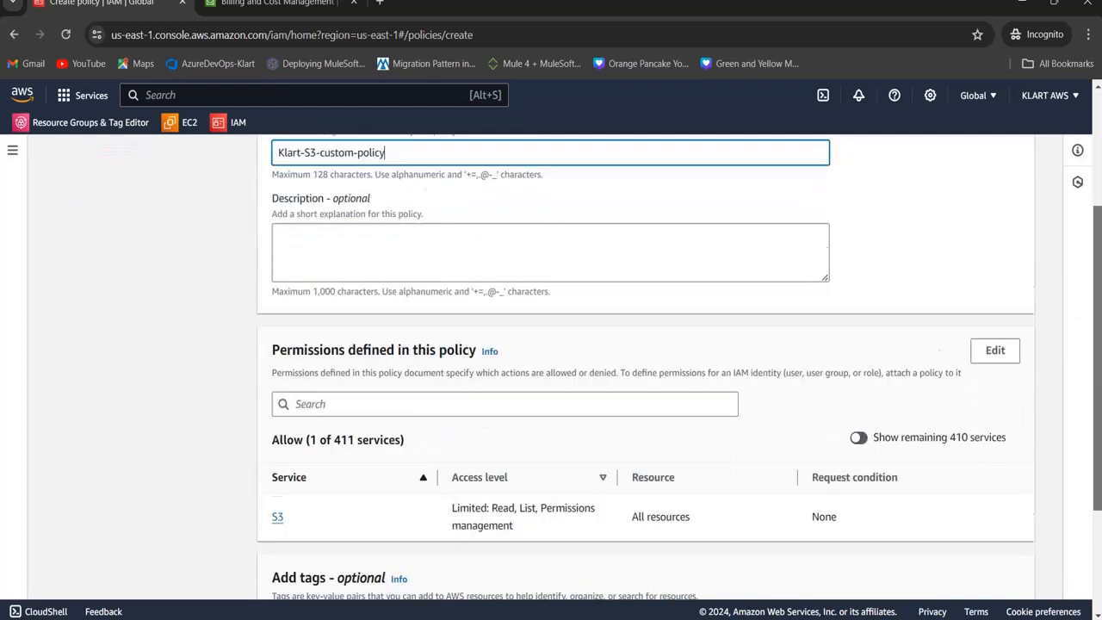
pyautogui.scroll(-2, 645, 362)
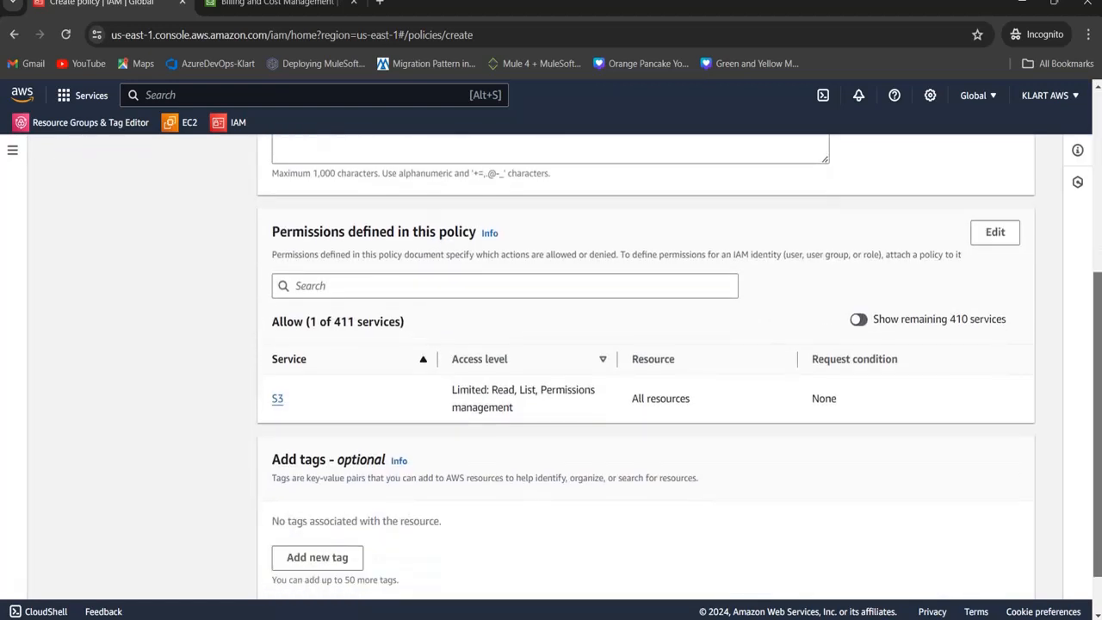
pyautogui.scroll(-2, 679, 371)
pyautogui.click(963, 572)
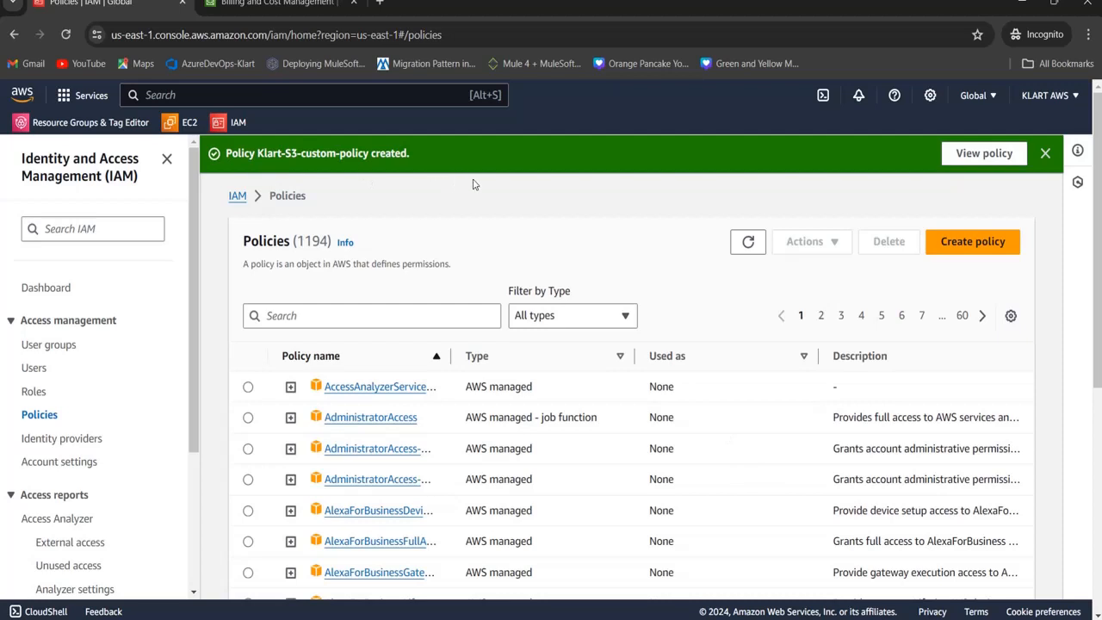
# Open the existing IAM user's details and go to its permissions policies
pyautogui.click(39, 370)
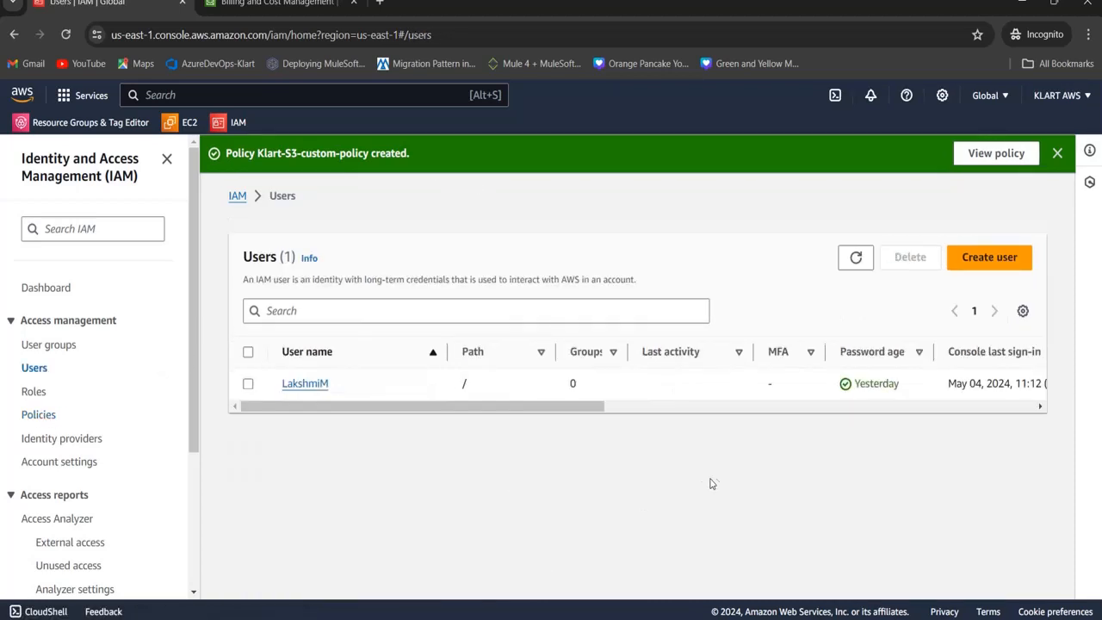
pyautogui.click(325, 387)
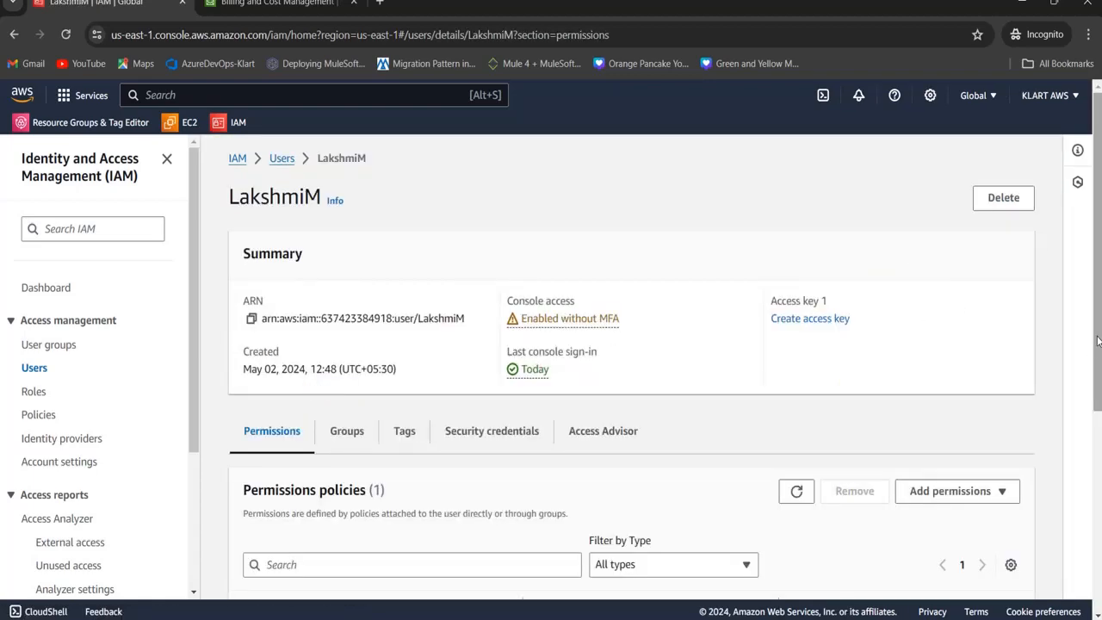
pyautogui.scroll(-4, 1098, 344)
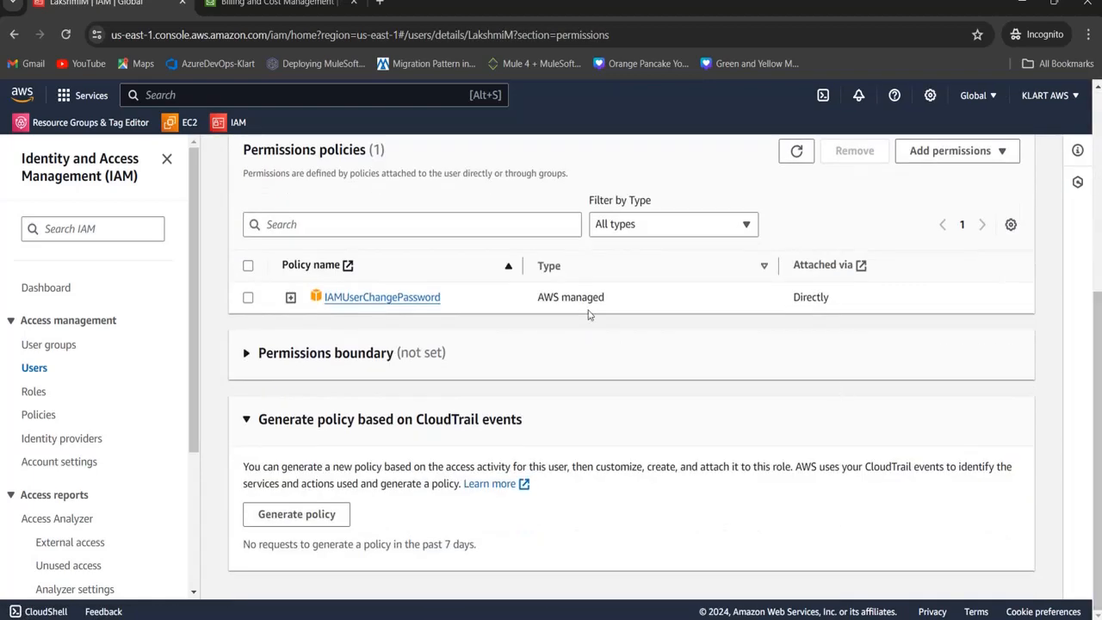
# Attach the customer managed policy Klart-S3-custom-policy directly to the existing IAM user
pyautogui.click(990, 150)
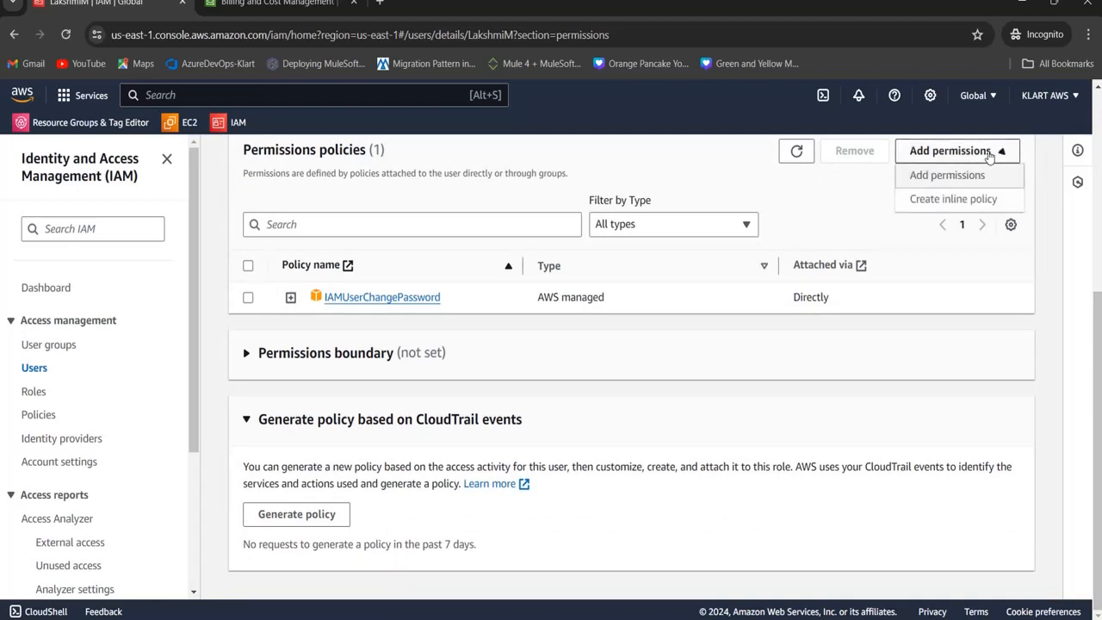
pyautogui.click(945, 178)
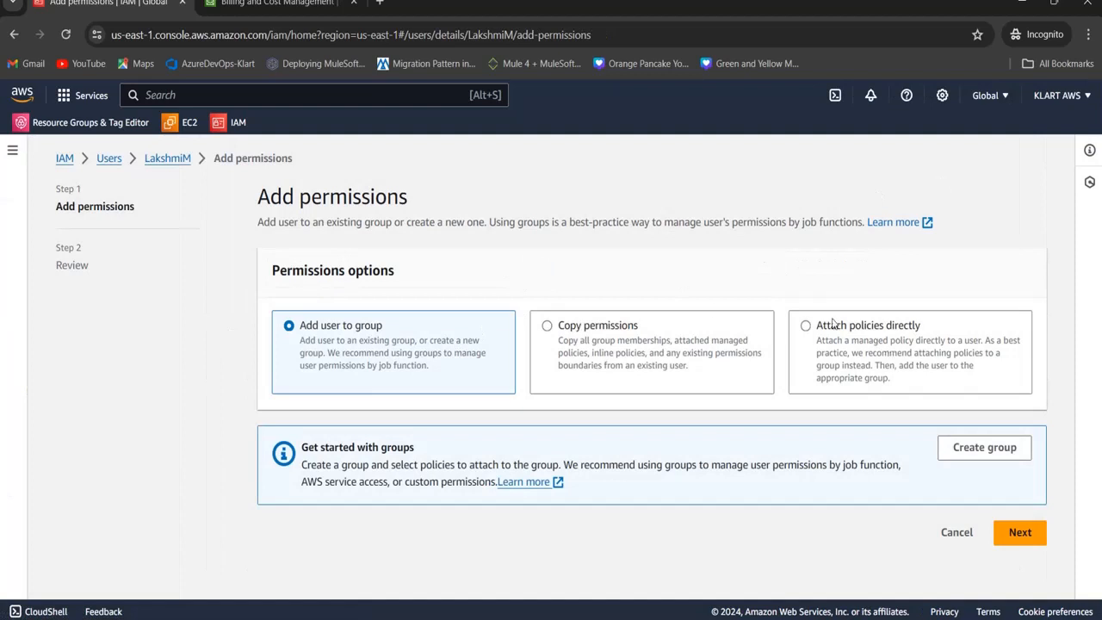
pyautogui.click(833, 318)
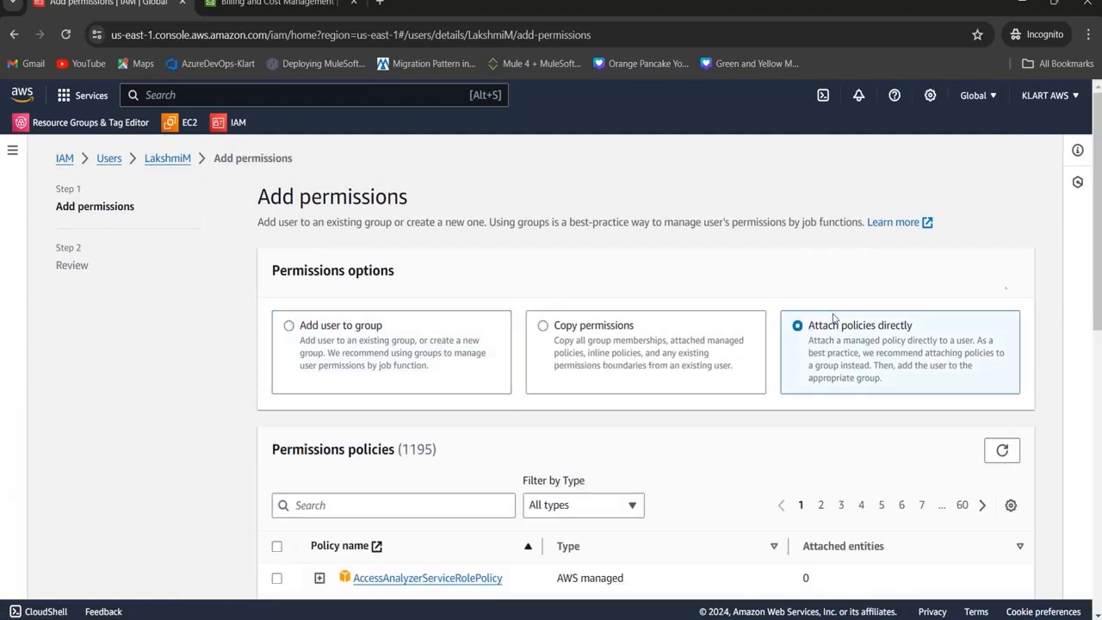
pyautogui.click(454, 500)
pyautogui.write('kla')
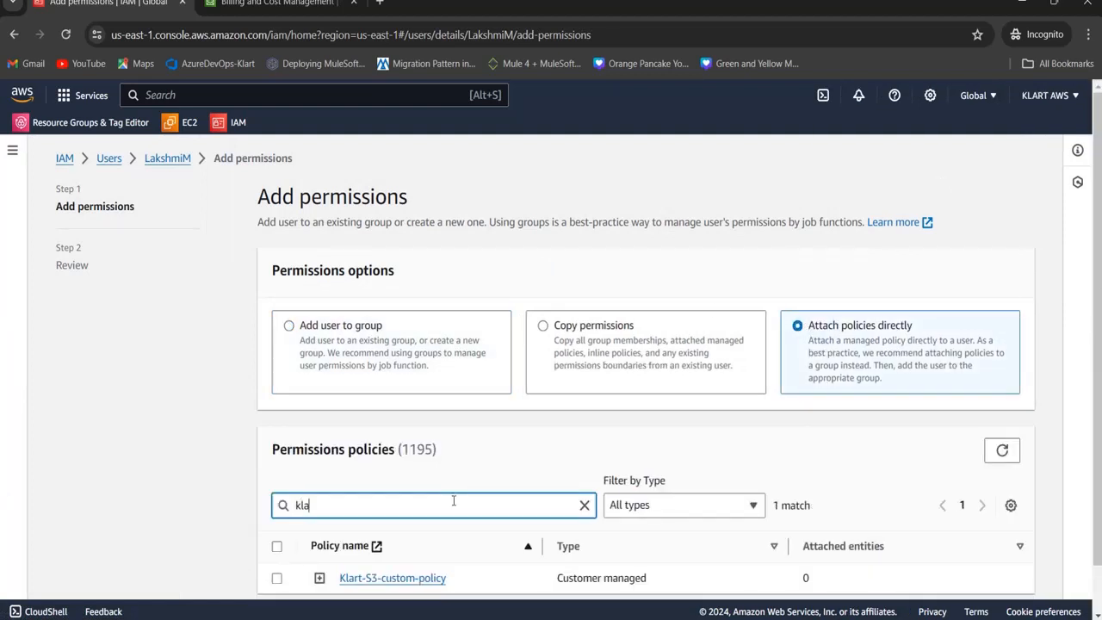
pyautogui.scroll(-1, 1100, 350)
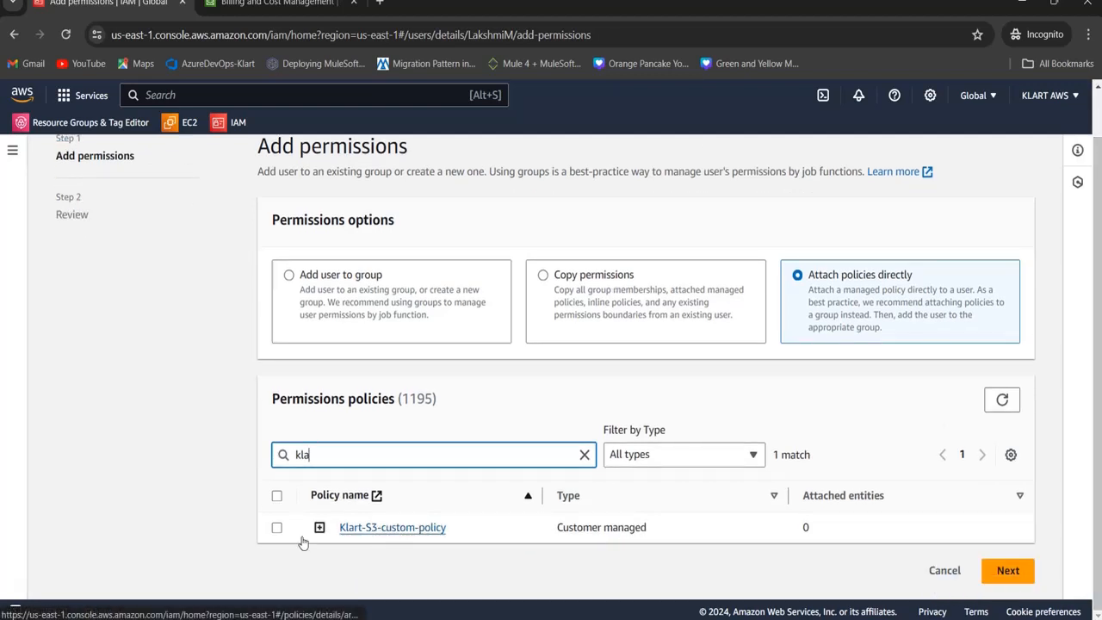
pyautogui.click(276, 528)
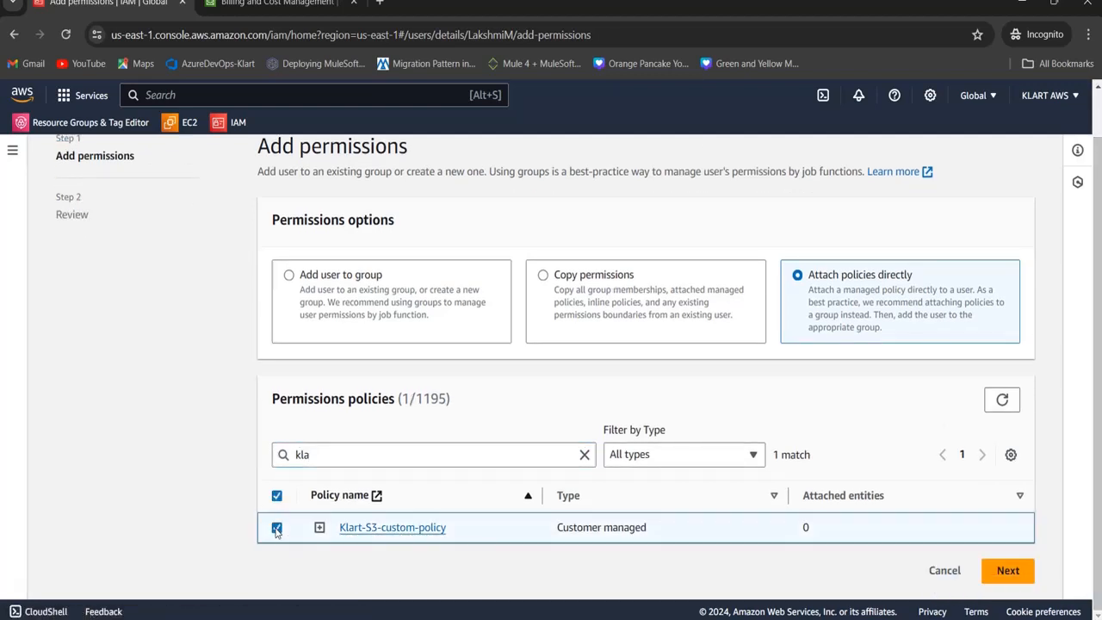
pyautogui.click(1001, 574)
pyautogui.click(995, 521)
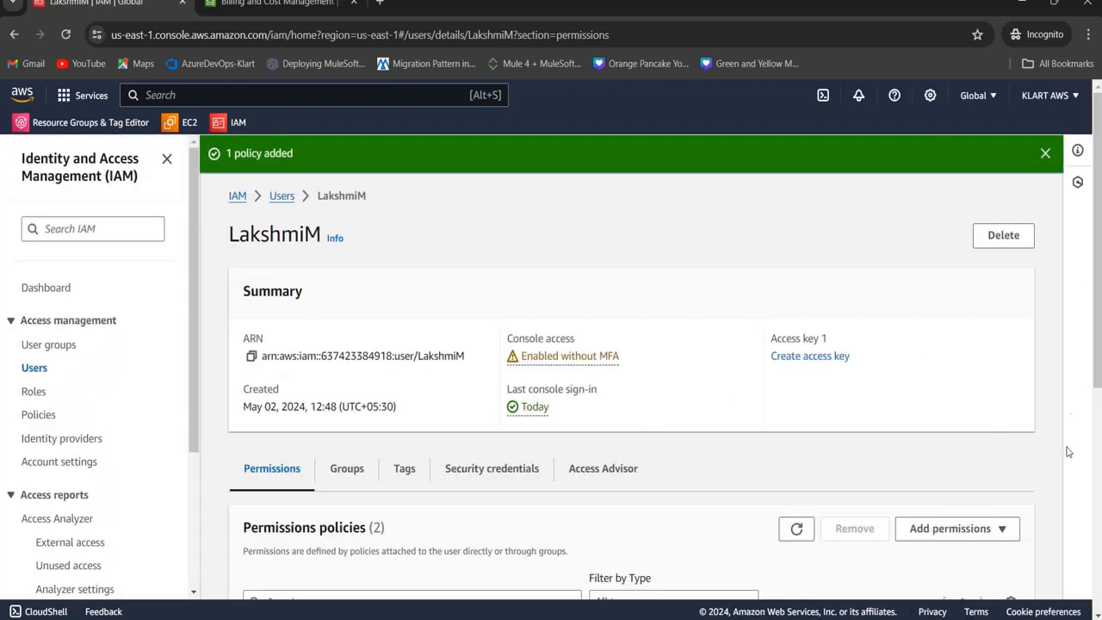
# Check the policies attached to the user, and view the account's user groups
pyautogui.scroll(-2, 1098, 319)
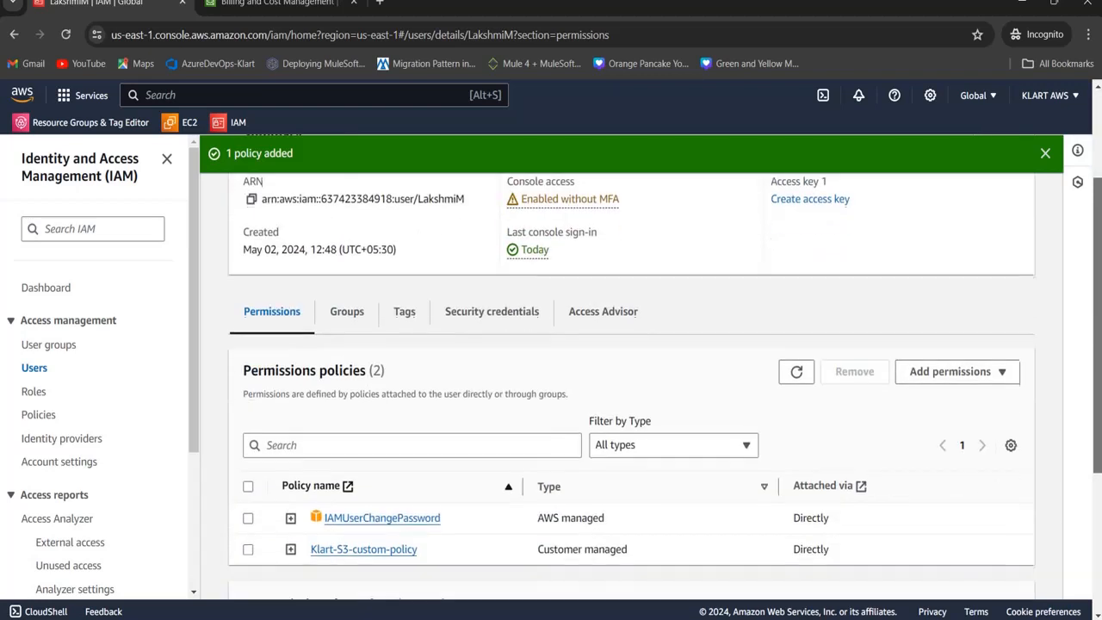
pyautogui.scroll(-1, 1099, 319)
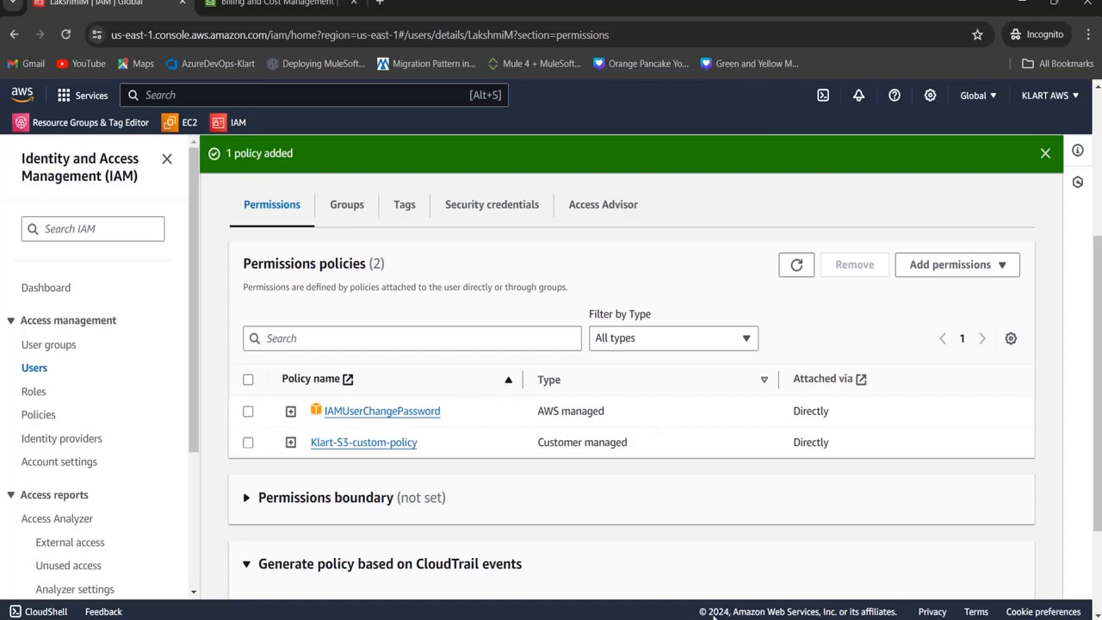
pyautogui.moveTo(1099, 305); pyautogui.dragTo(1099, 386)
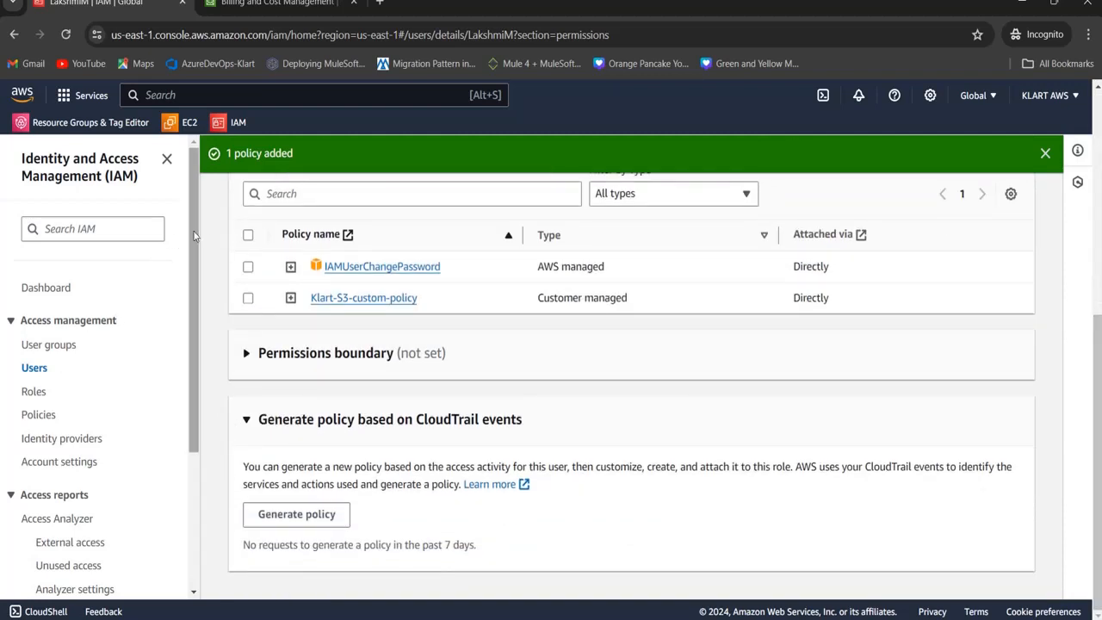
pyautogui.click(54, 349)
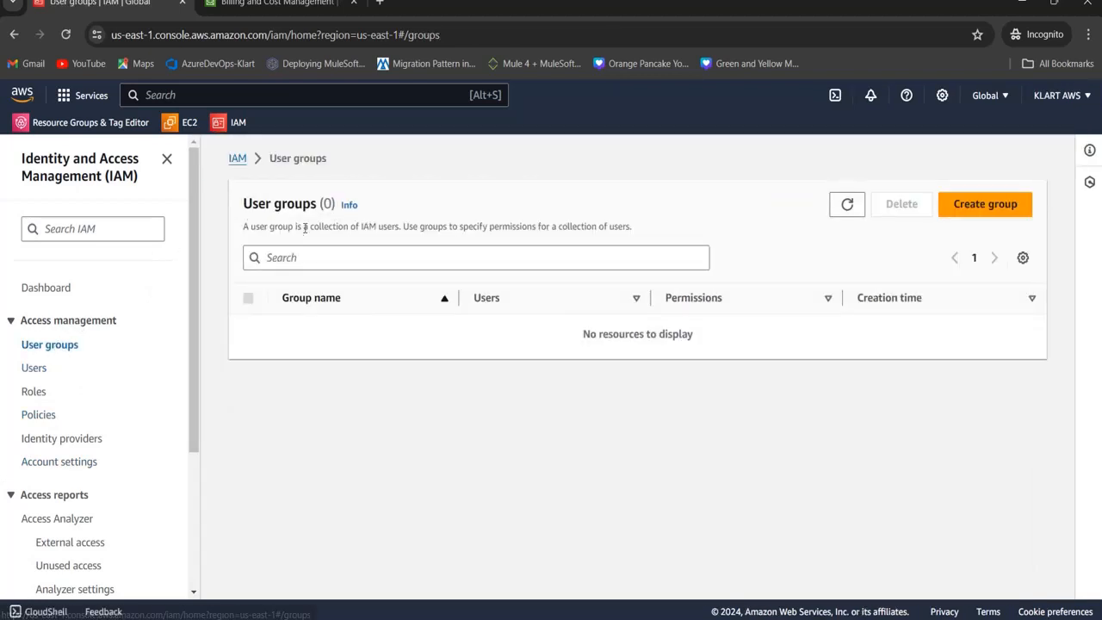
# Start a new user named devUser1 with AWS Management Console access, choosing to create it as an IAM user
pyautogui.click(26, 370)
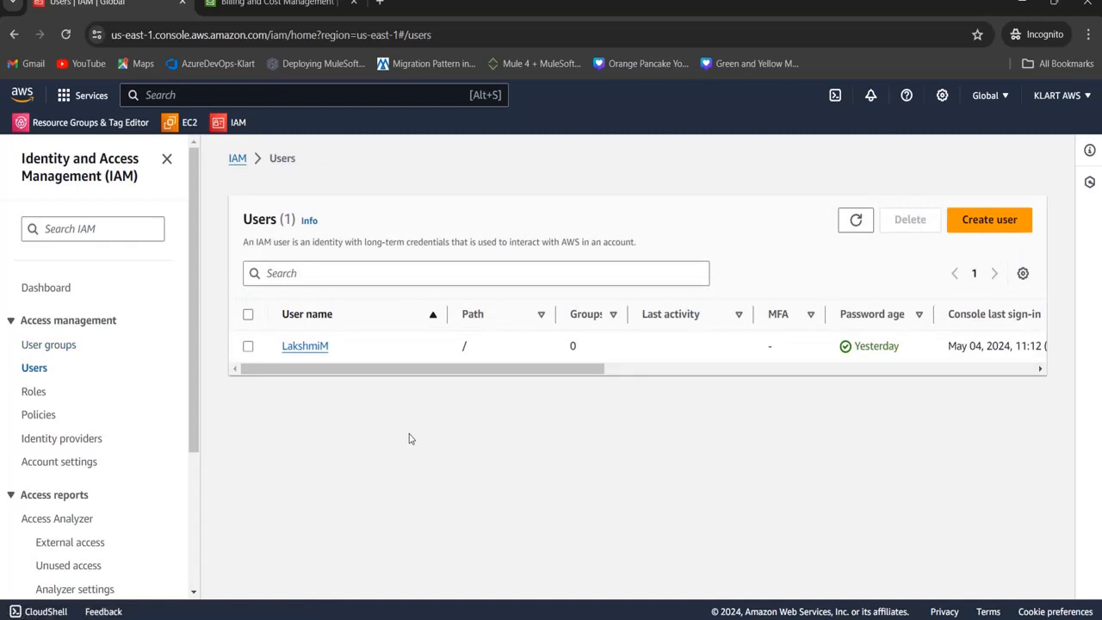
pyautogui.click(986, 228)
pyautogui.click(761, 336)
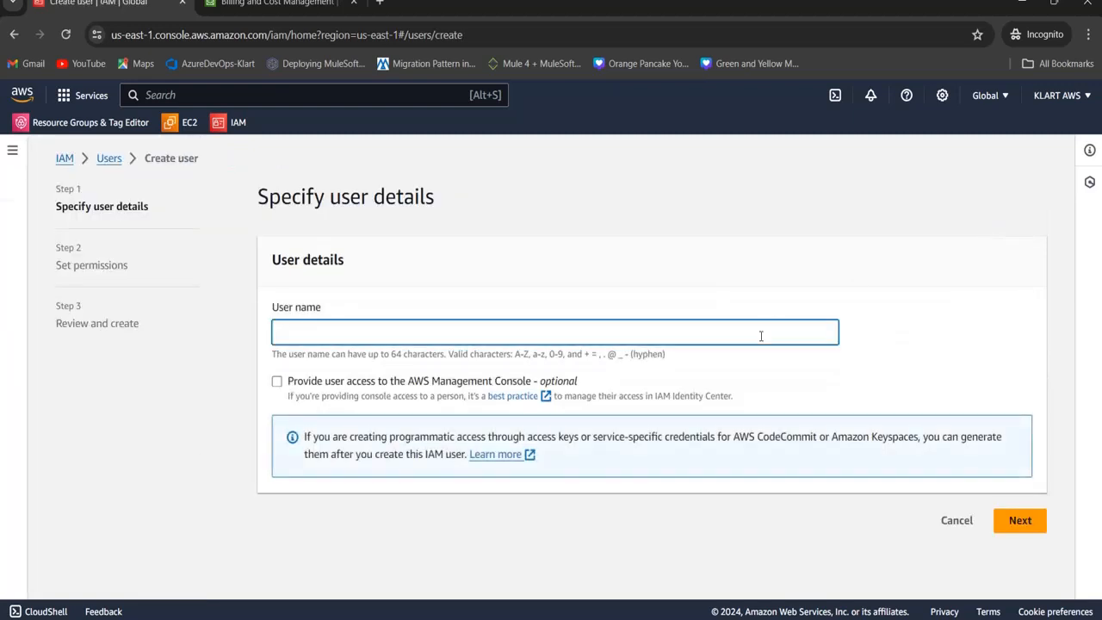
pyautogui.write('devUser1')
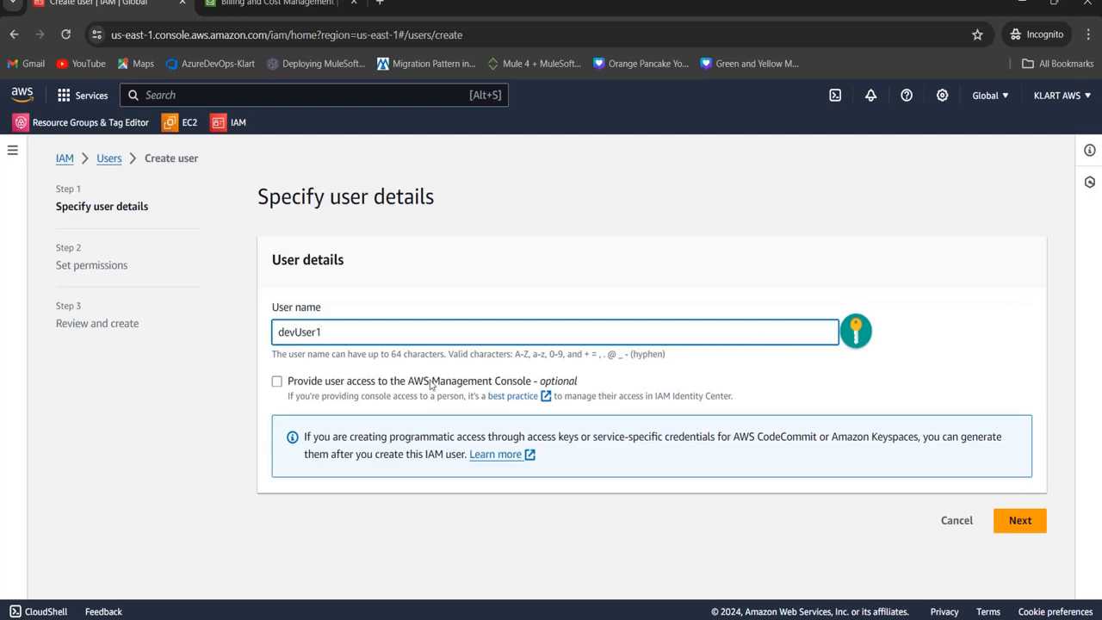
pyautogui.click(277, 383)
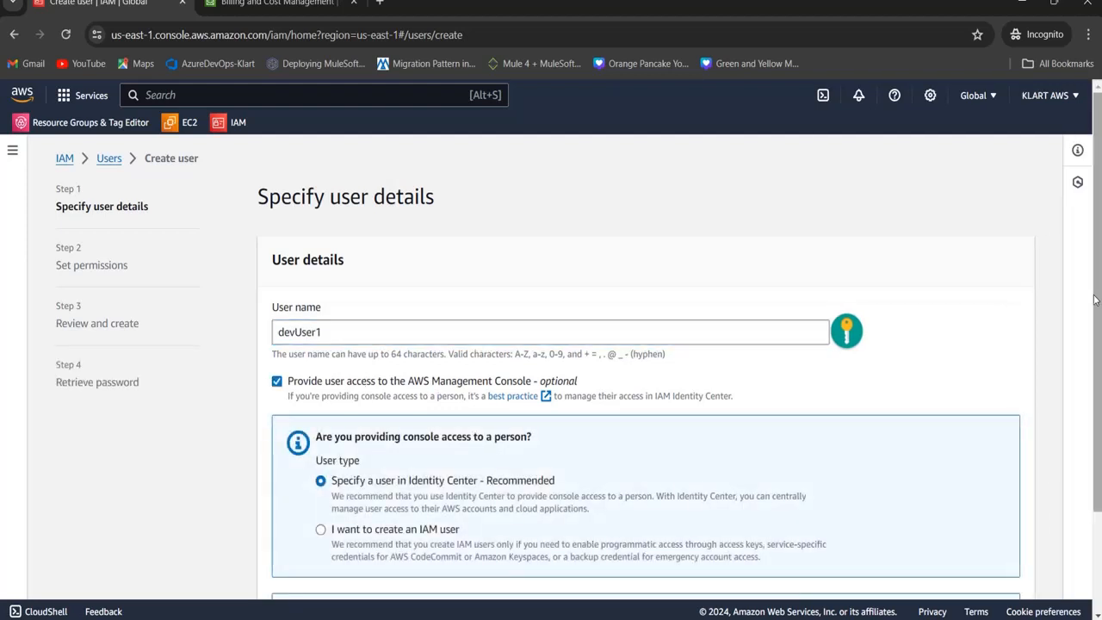
pyautogui.scroll(-2, 1100, 297)
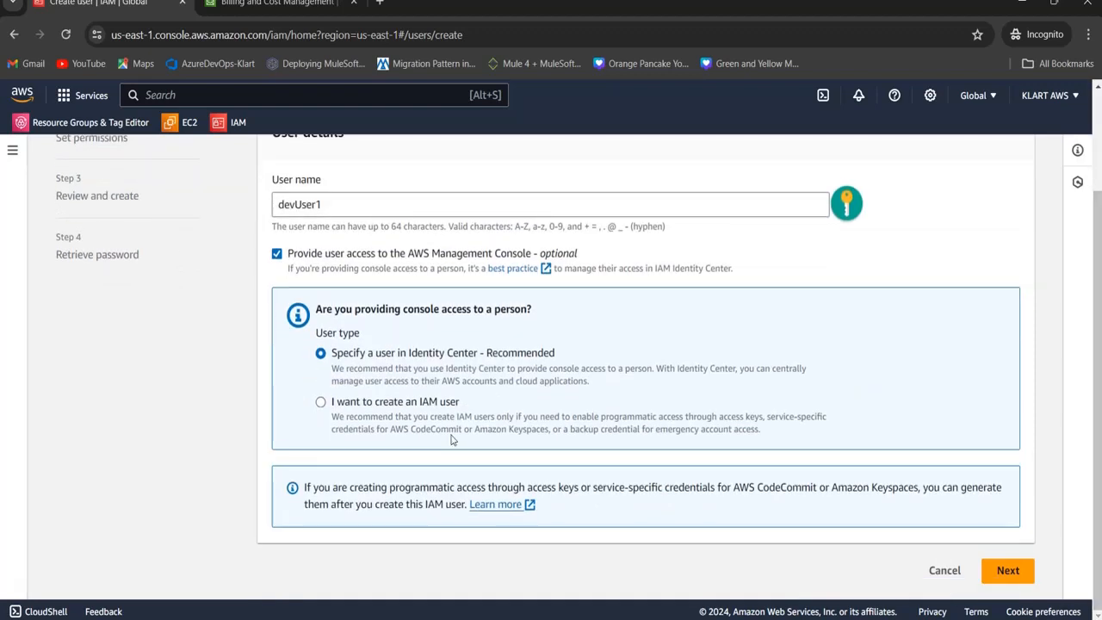
pyautogui.click(320, 403)
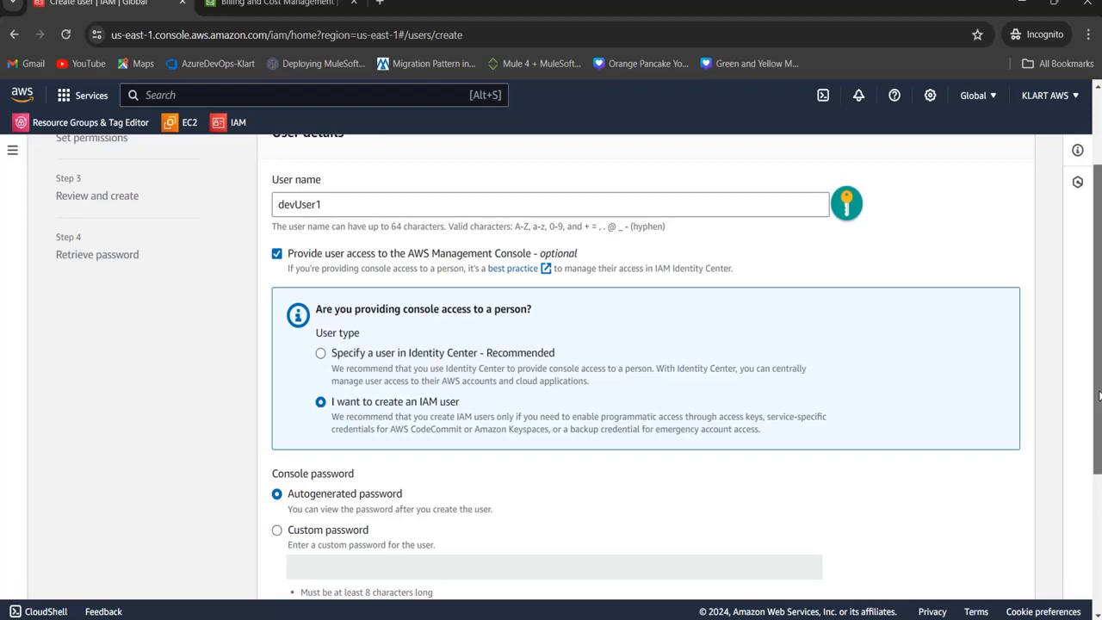
# Keep the autogenerated console password for devUser1 and remove the requirement to create a new password at next sign-in
pyautogui.scroll(-3, 1094, 412)
pyautogui.scroll(-1, 487, 527)
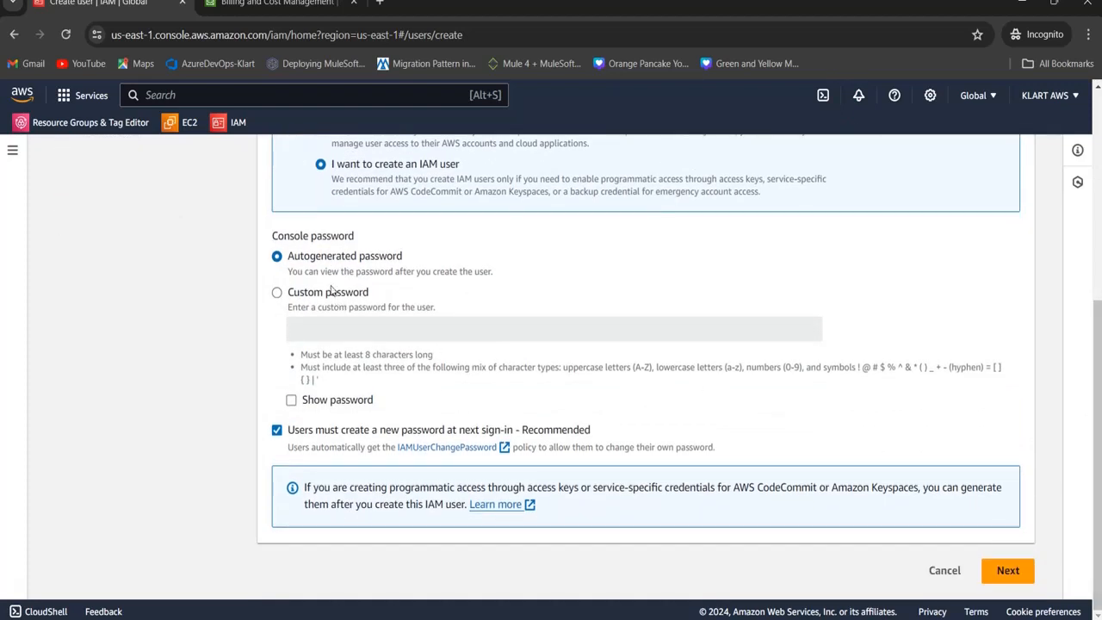
pyautogui.click(277, 432)
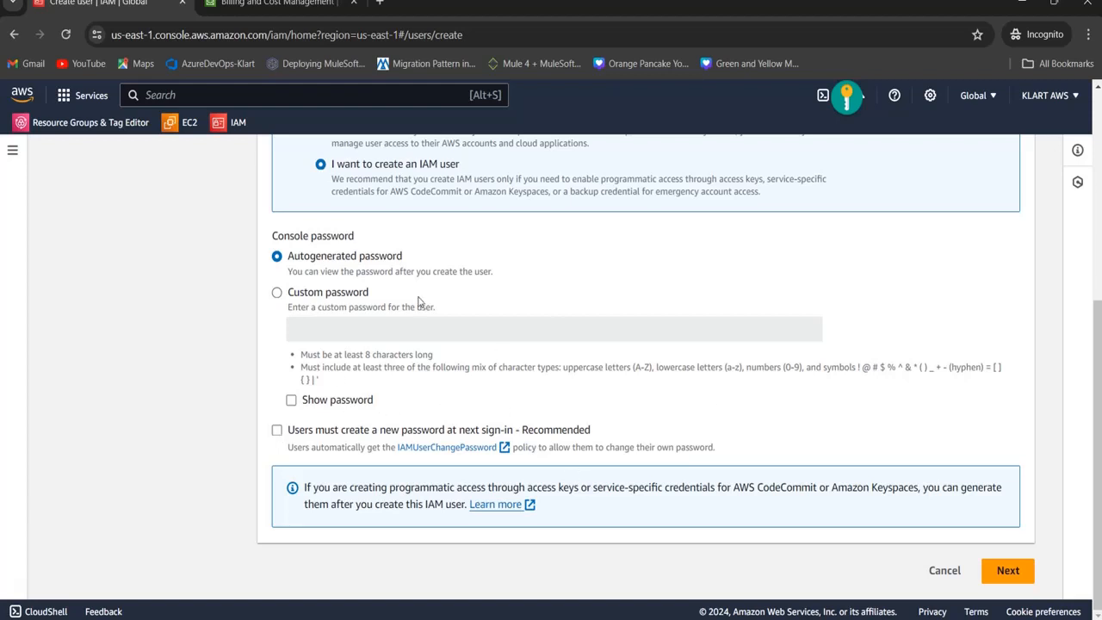
# Create devUser1 without assigning any group, permissions or tags
pyautogui.click(1001, 573)
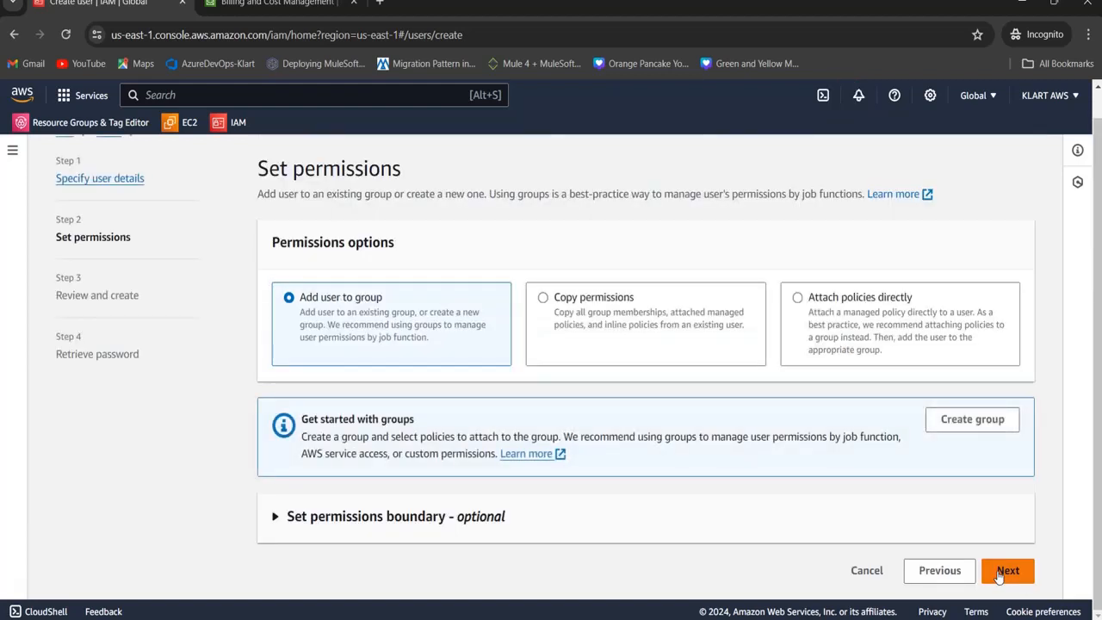
pyautogui.click(1006, 571)
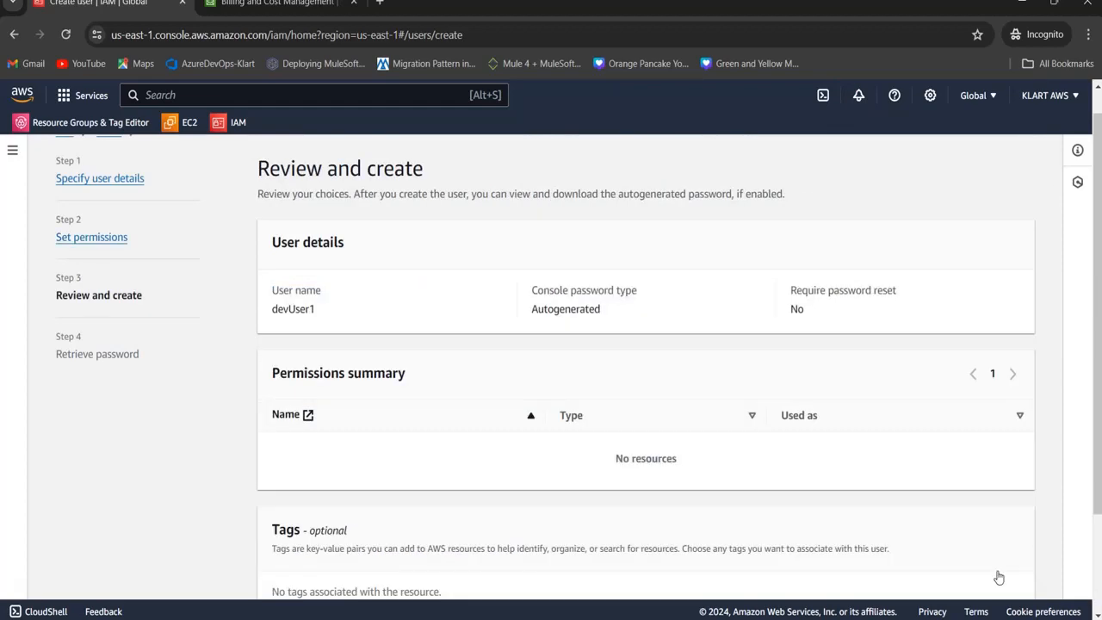
pyautogui.moveTo(1098, 246); pyautogui.dragTo(1099, 345)
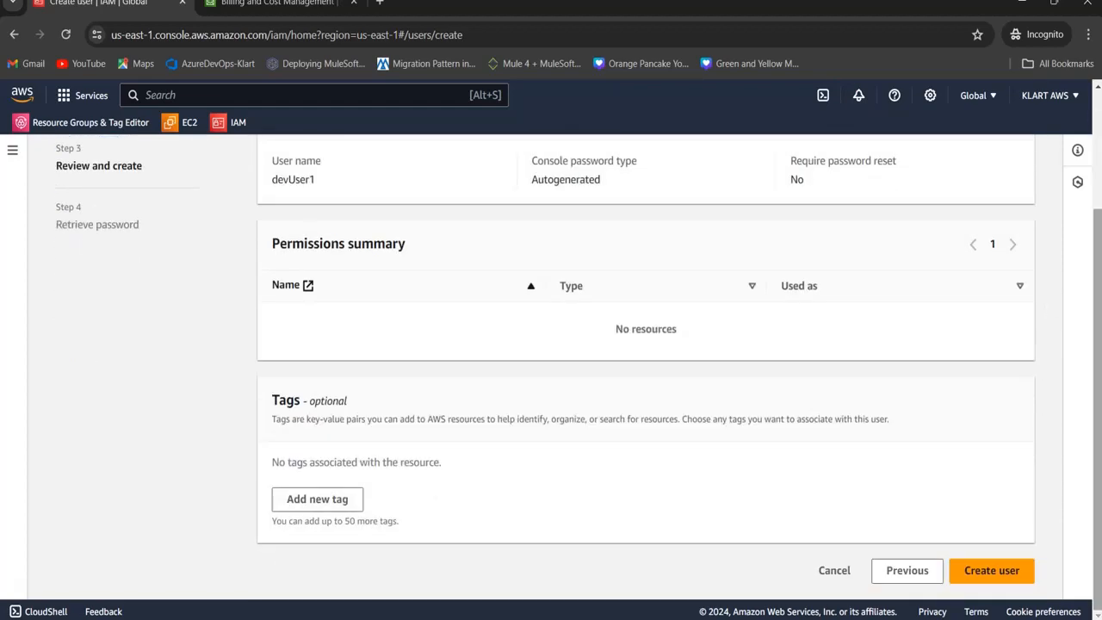
pyautogui.click(986, 570)
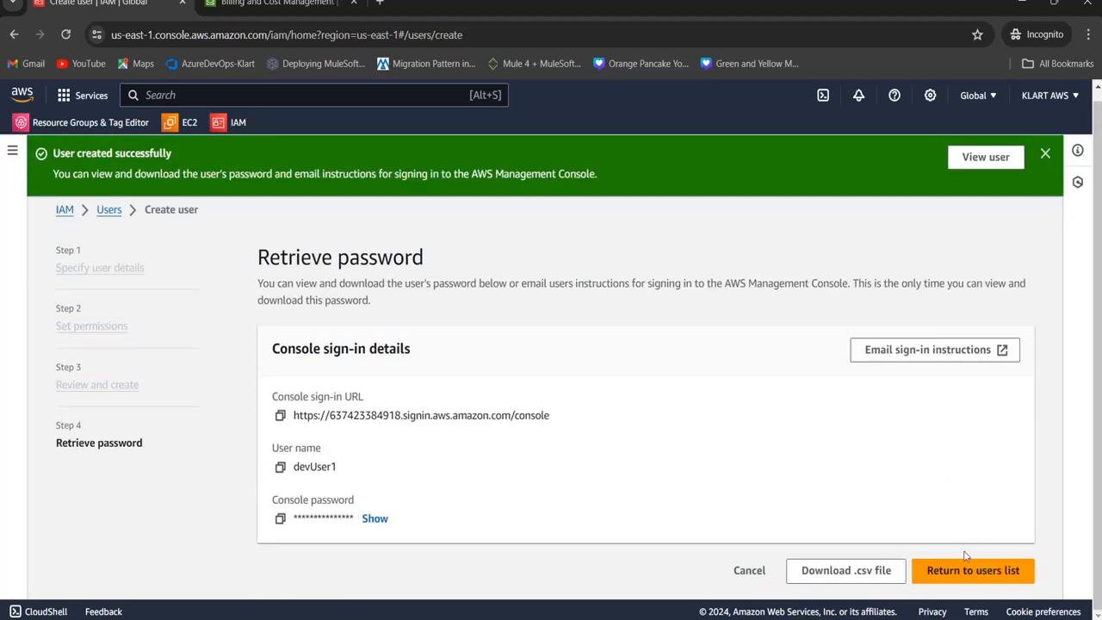
# Download devUser1's sign-in details as the CSV file devUser1_credentials and return to the users list
pyautogui.click(961, 570)
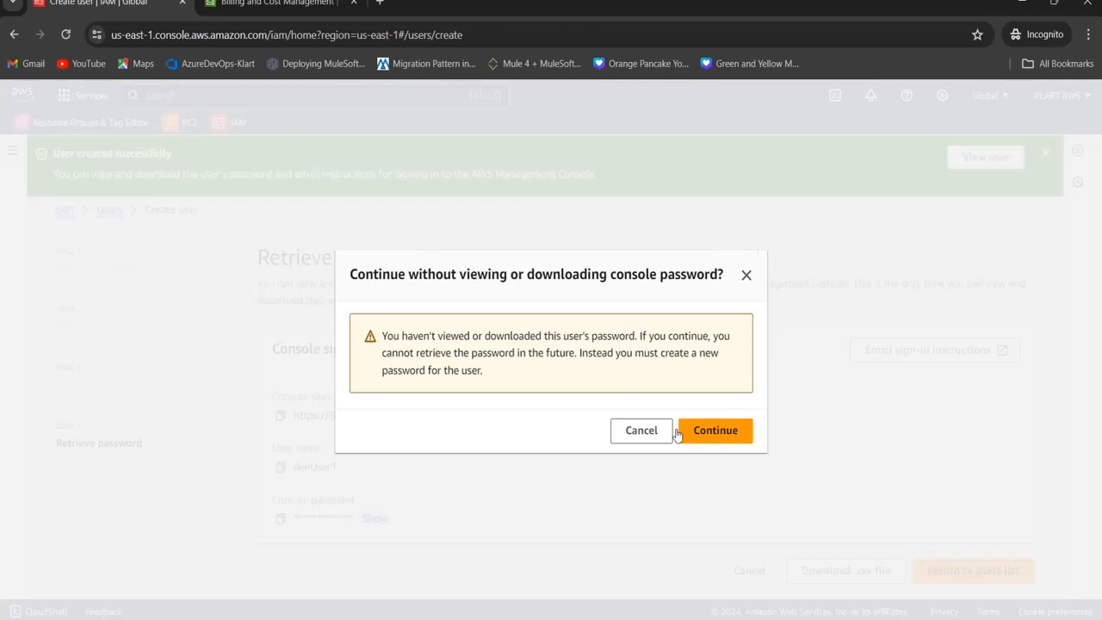
pyautogui.click(747, 280)
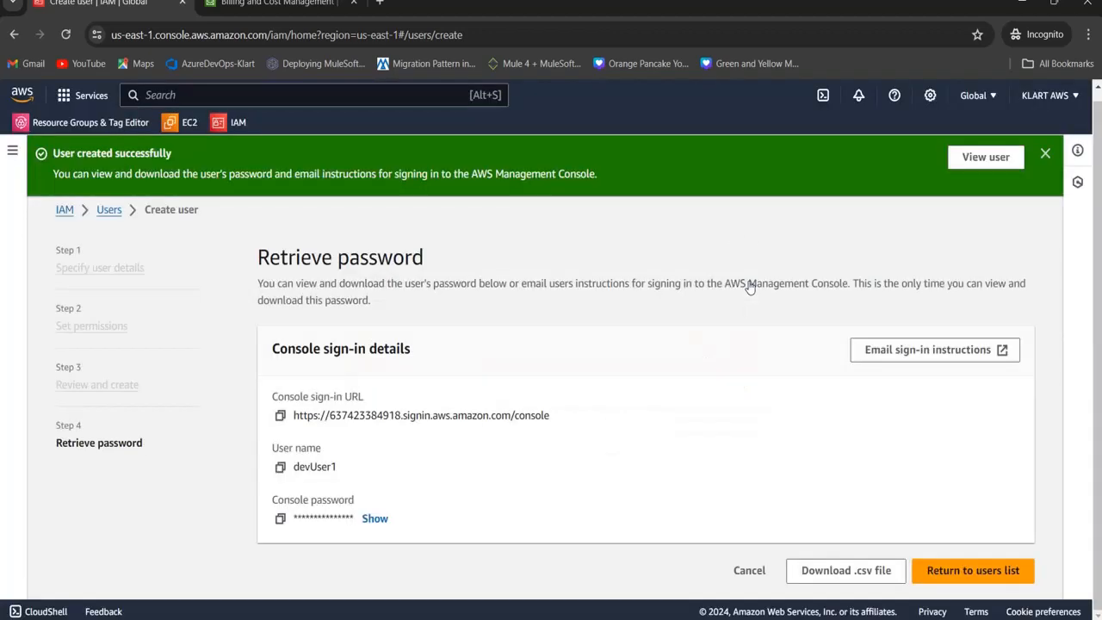
pyautogui.click(847, 570)
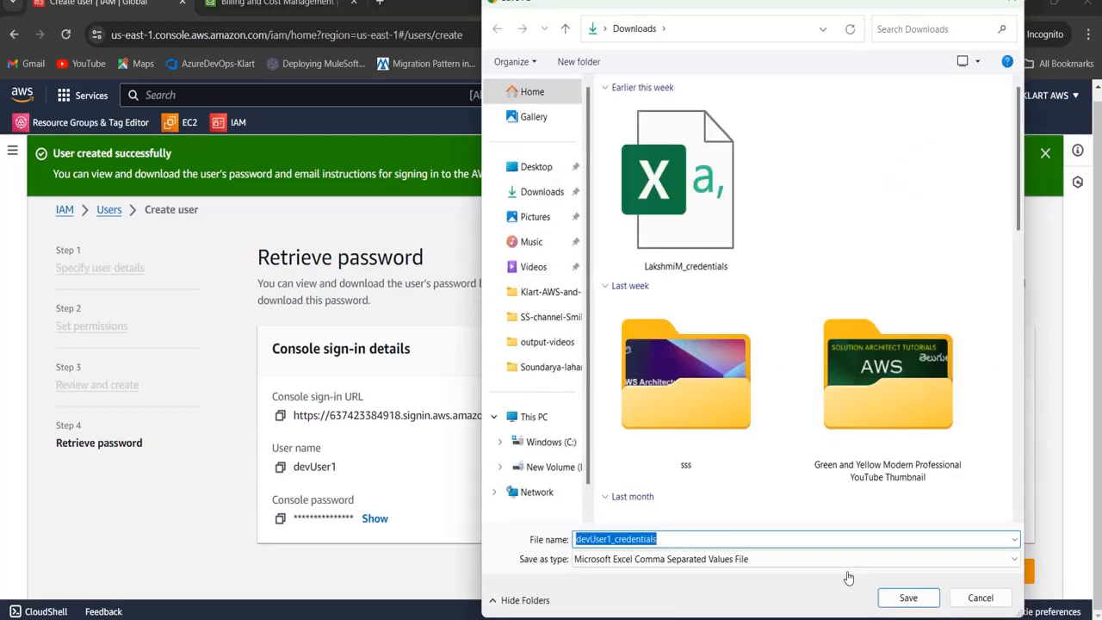
pyautogui.click(908, 597)
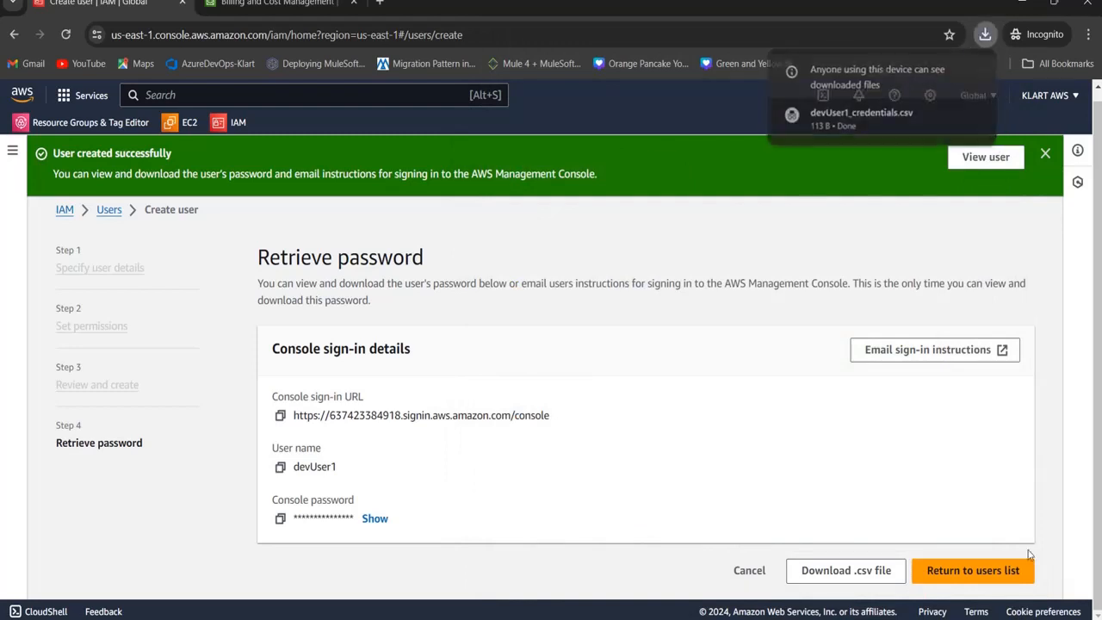
pyautogui.click(984, 571)
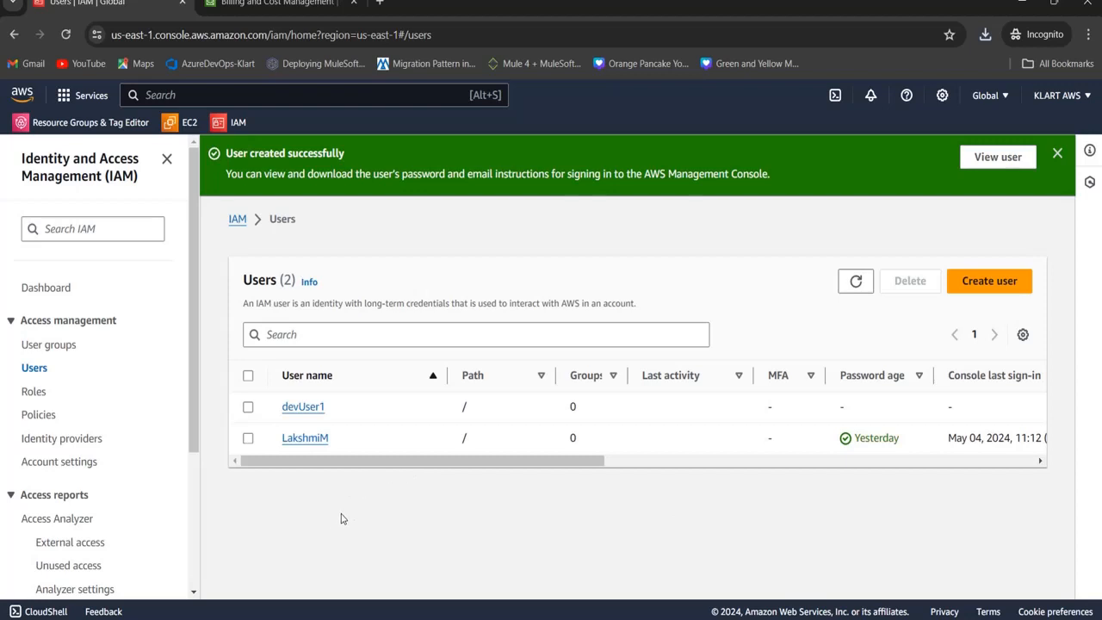
# Start a new user named qauser1 with AWS Management Console access, choosing to create it as an IAM user
pyautogui.click(975, 295)
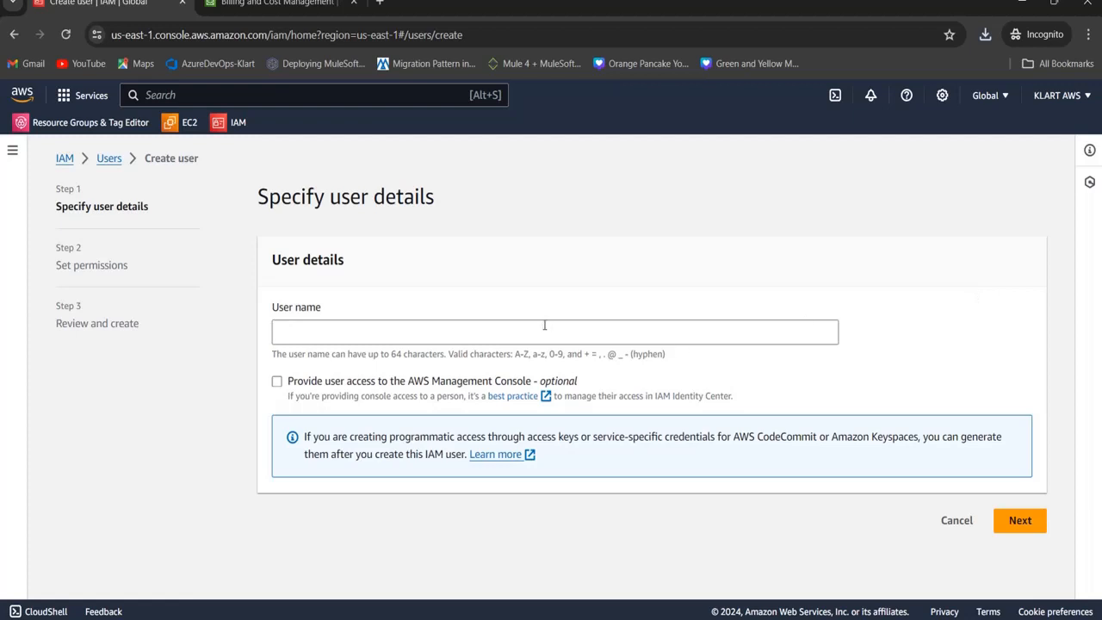
pyautogui.click(545, 331)
pyautogui.write('qaus')
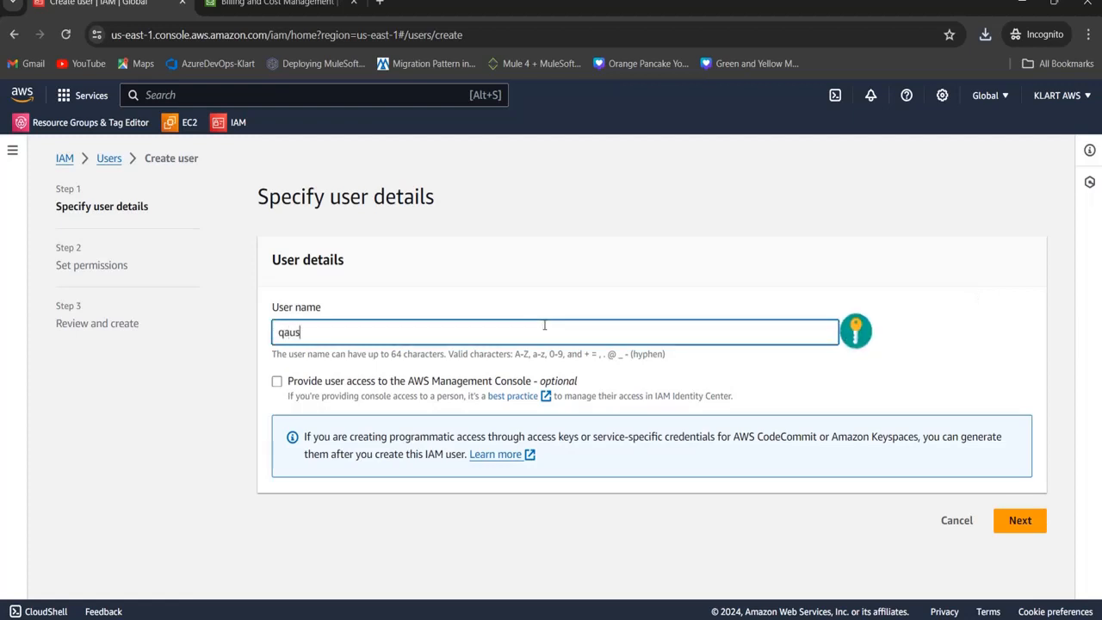
pyautogui.write('er1')
pyautogui.click(277, 381)
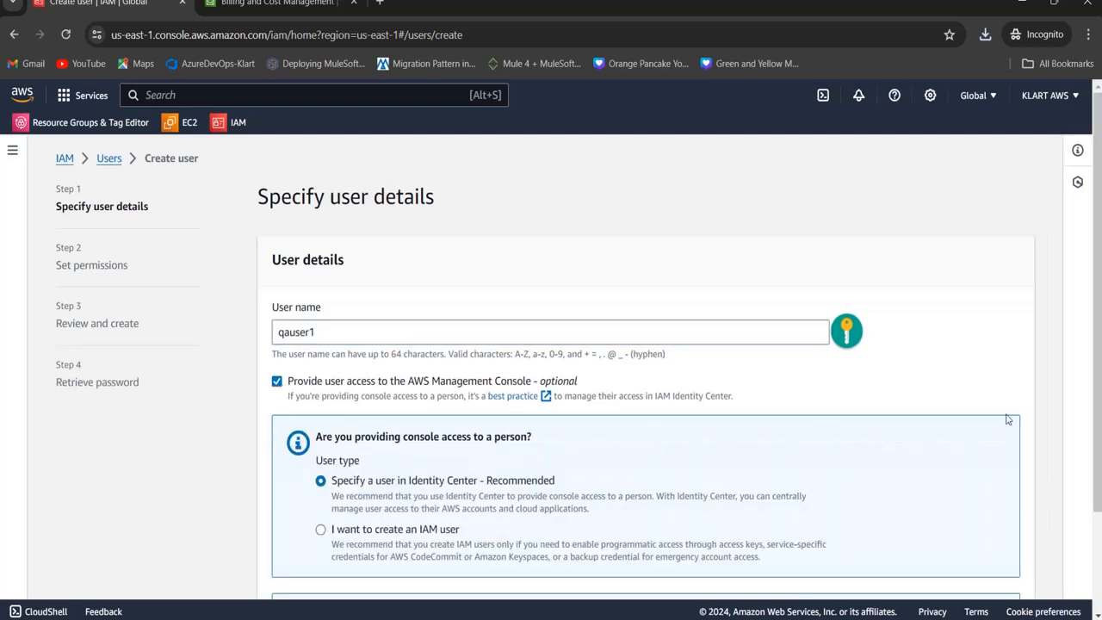
pyautogui.scroll(-2, 442, 404)
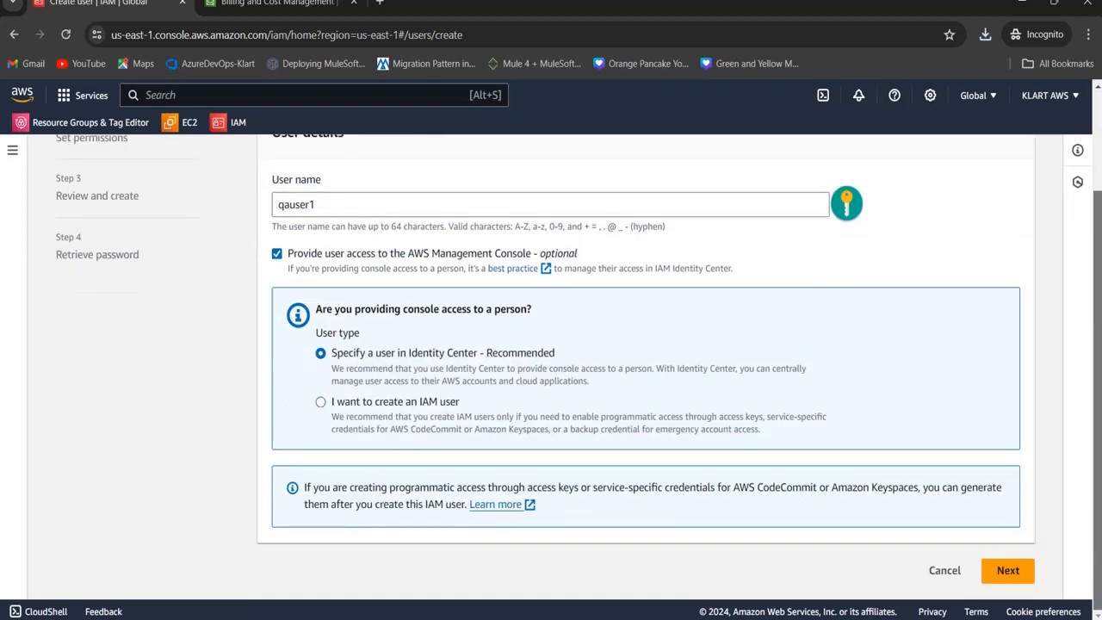
pyautogui.click(442, 404)
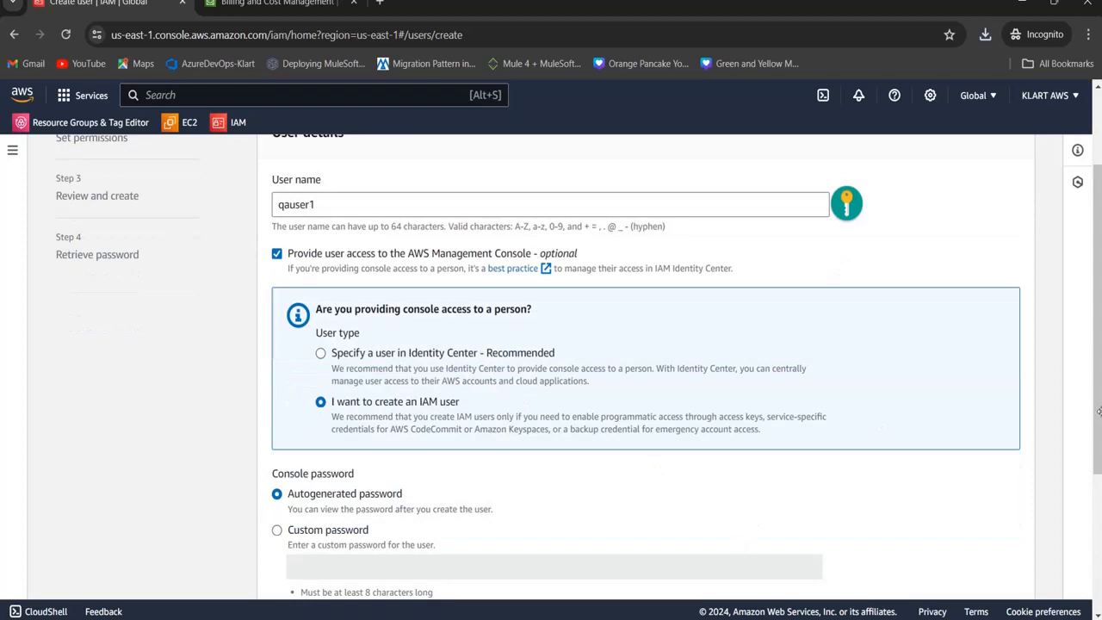
# Remove the new-password requirement at next sign-in, keep the autogenerated password, and create qauser1 without any group, permissions or tags
pyautogui.scroll(-3, 743, 537)
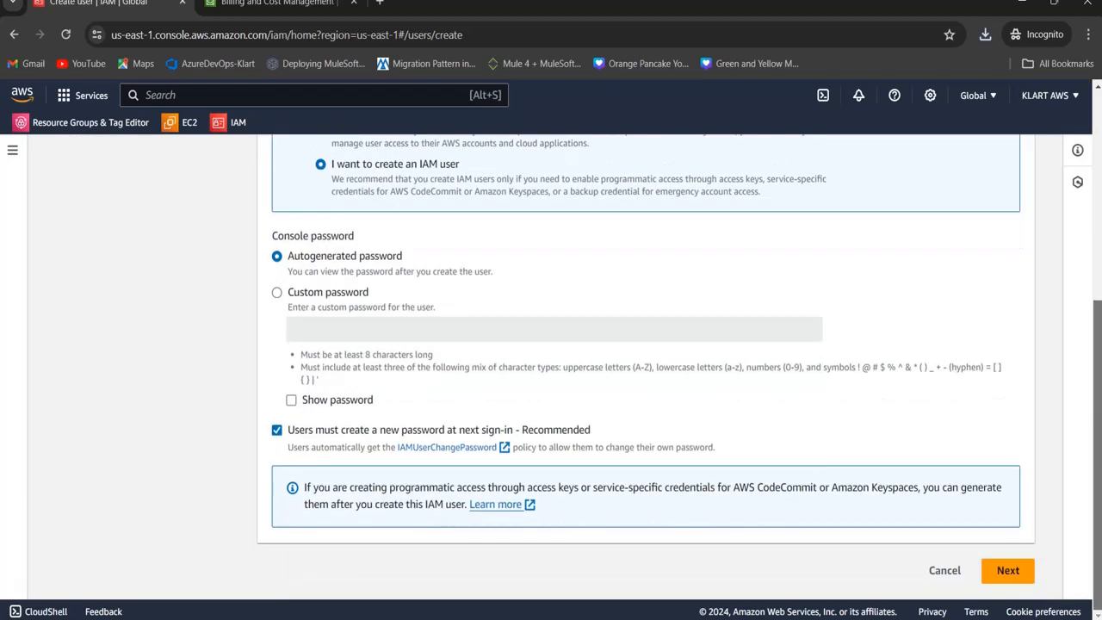
pyautogui.click(276, 432)
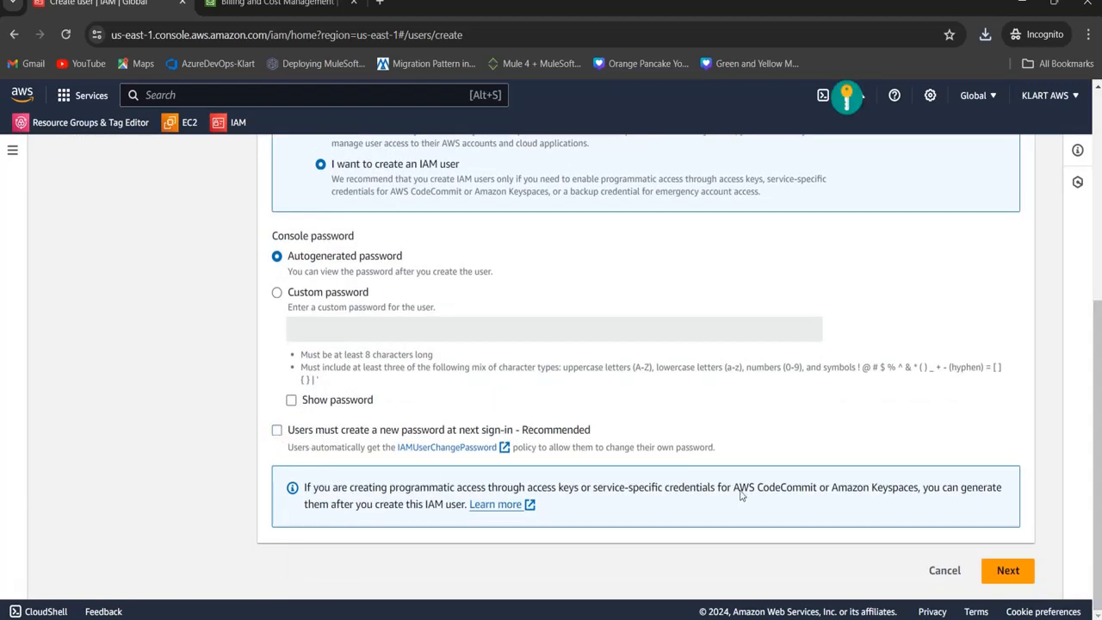
pyautogui.click(1000, 572)
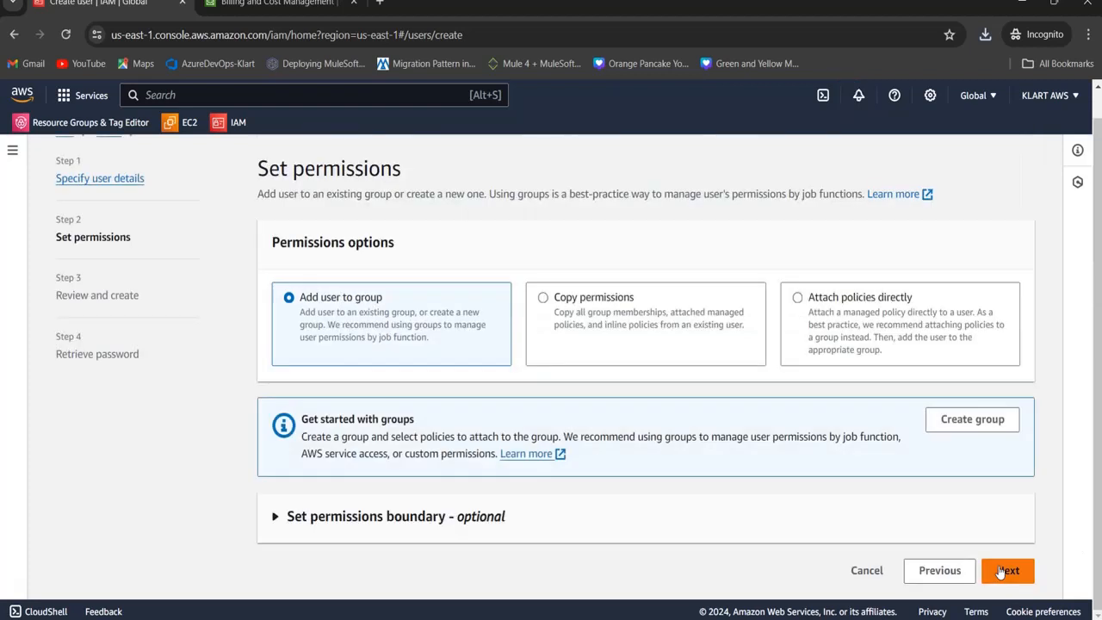
pyautogui.click(1001, 571)
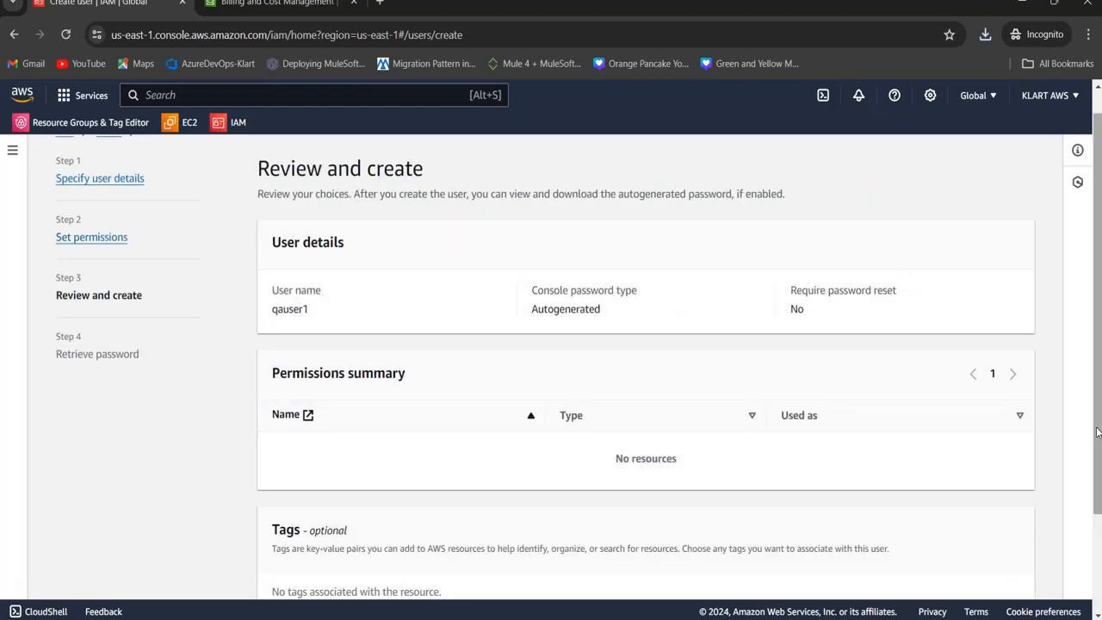
pyautogui.scroll(-2, 1097, 420)
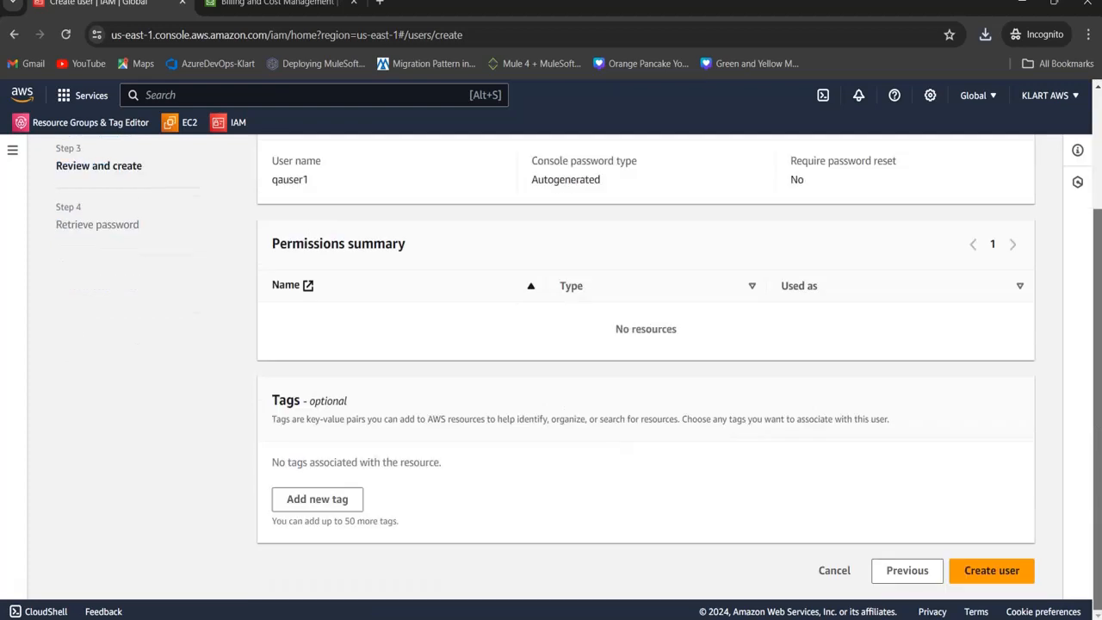
pyautogui.click(1001, 572)
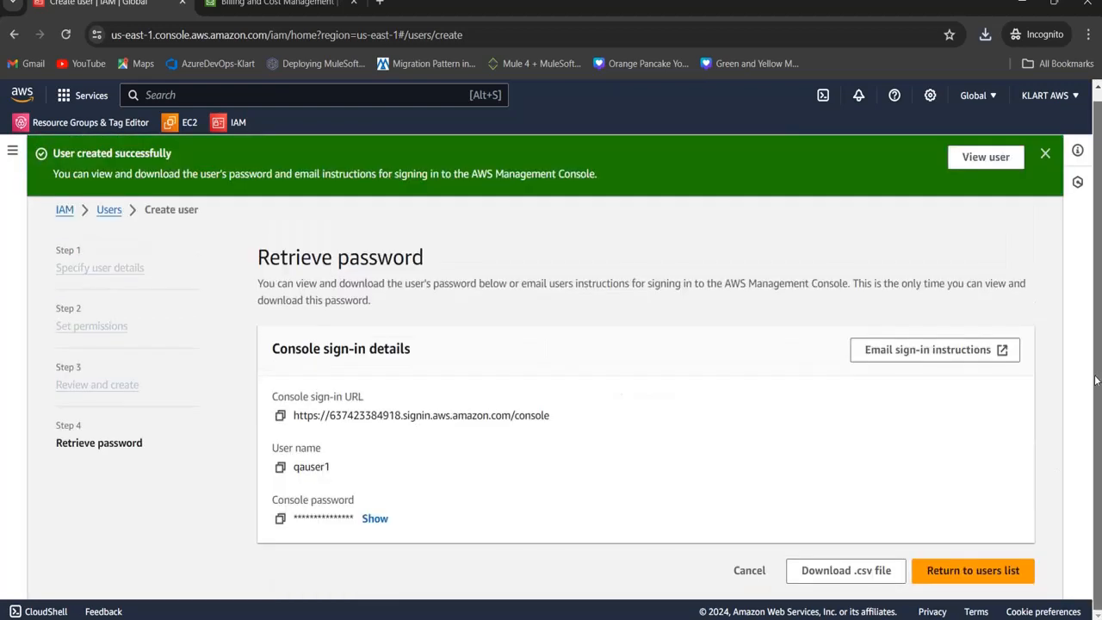
# Download qauser1's sign-in details as the CSV file qauser1_credentials and return to the users list
pyautogui.click(864, 572)
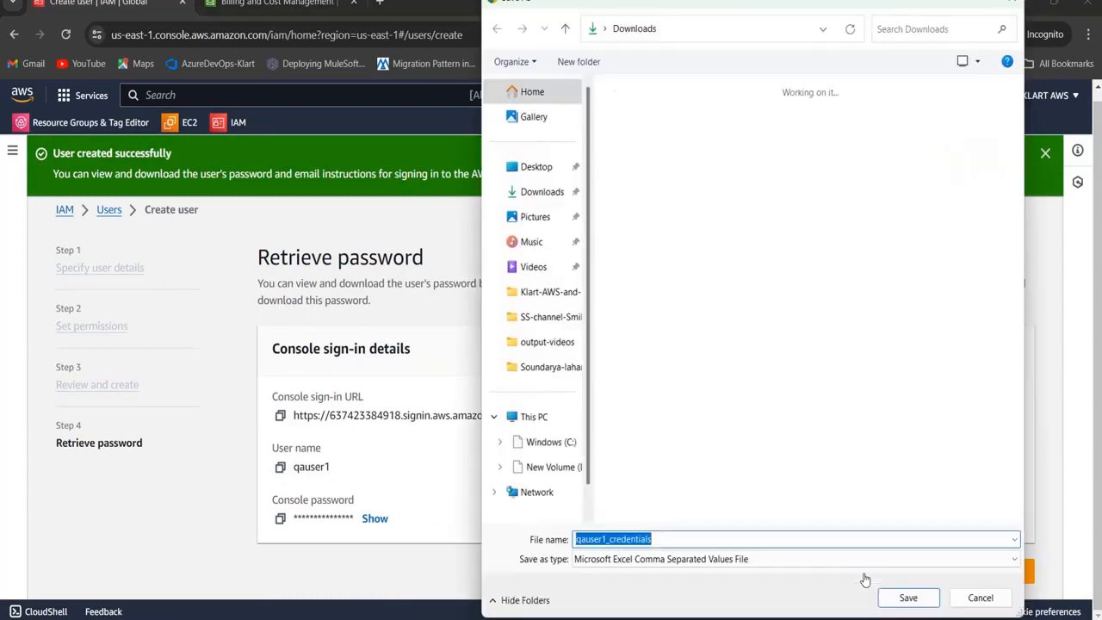
pyautogui.click(909, 595)
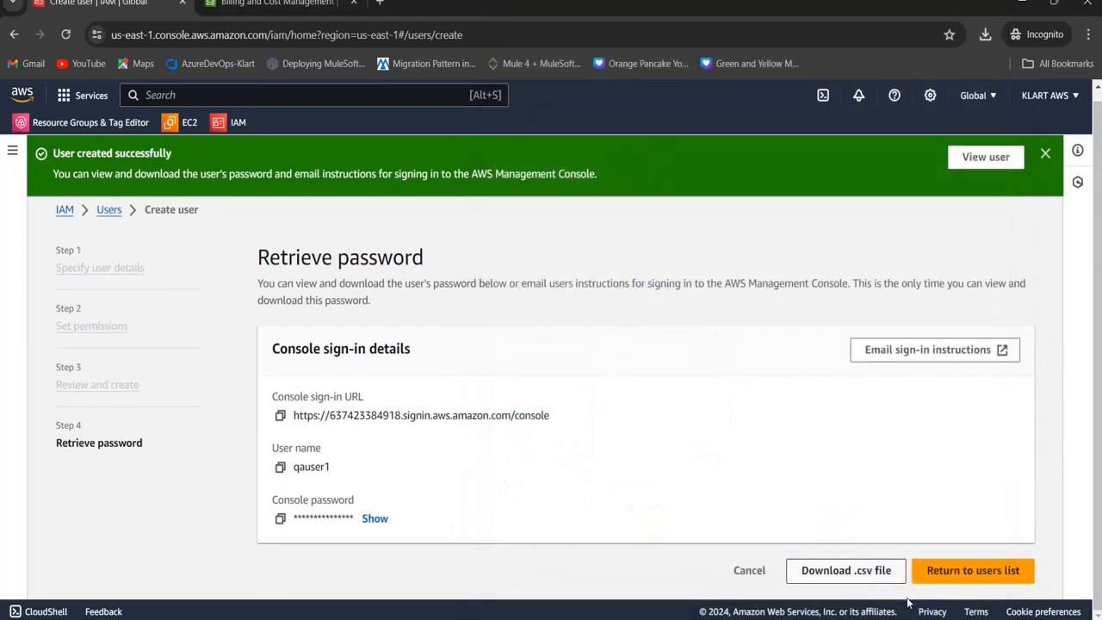
pyautogui.click(975, 574)
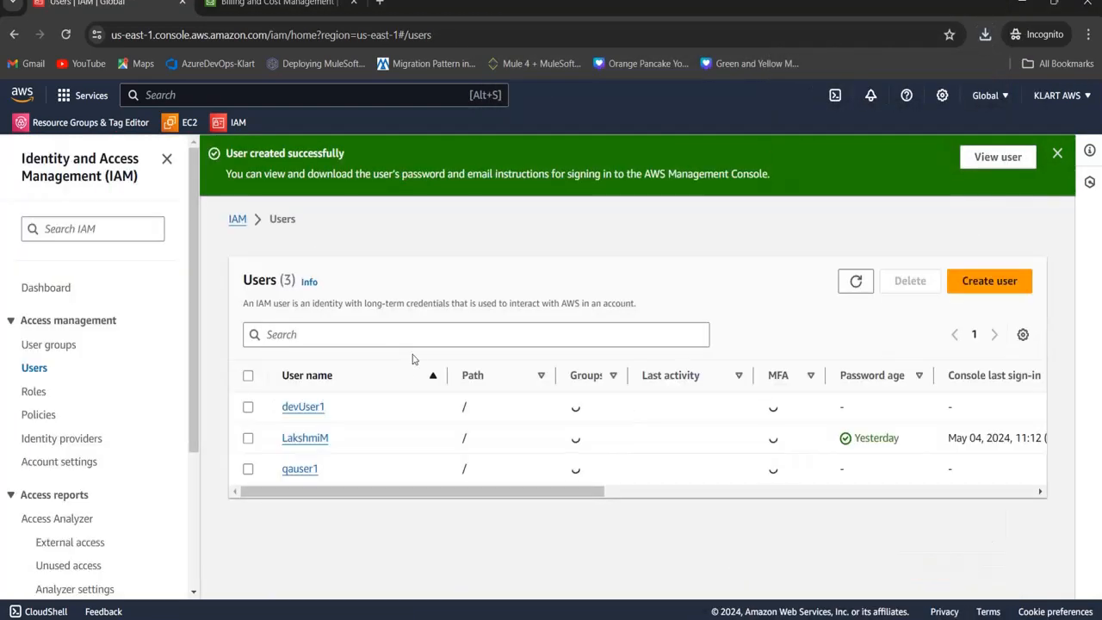
# Start a new user named devUser2 with AWS Management Console access, choosing to create it as an IAM user
pyautogui.click(1008, 281)
pyautogui.click(586, 330)
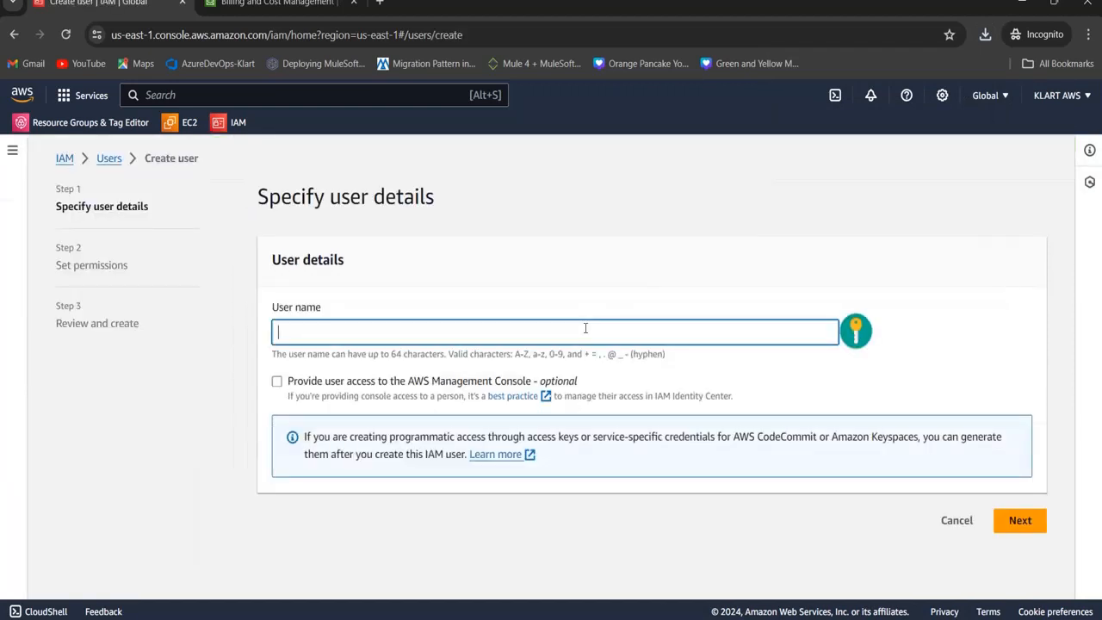
pyautogui.write('devUser2')
pyautogui.click(276, 381)
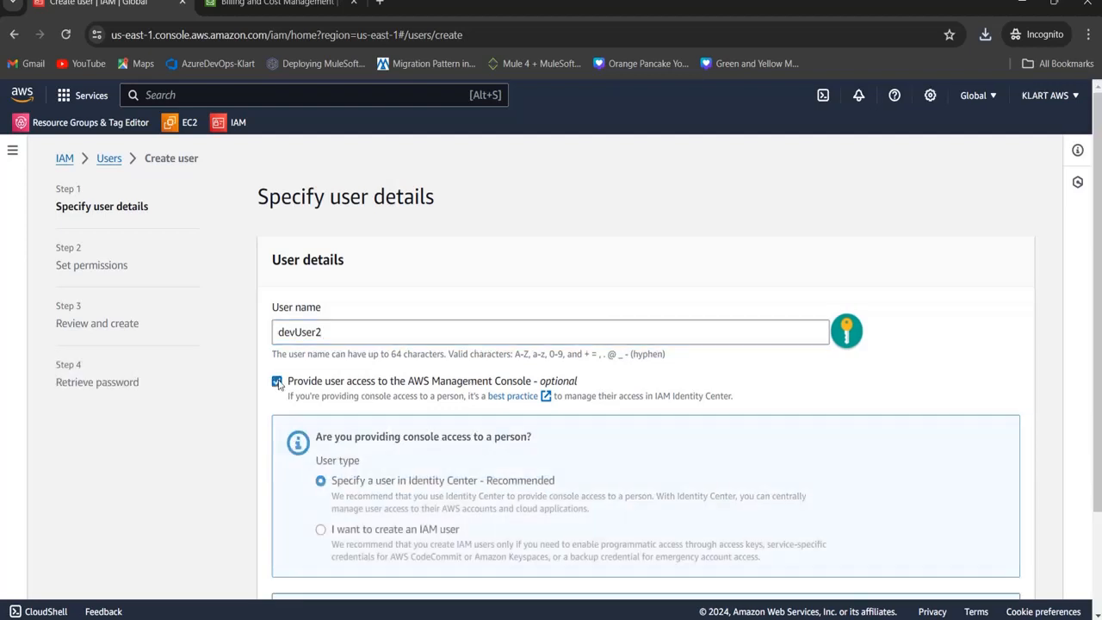
pyautogui.scroll(-2, 1087, 375)
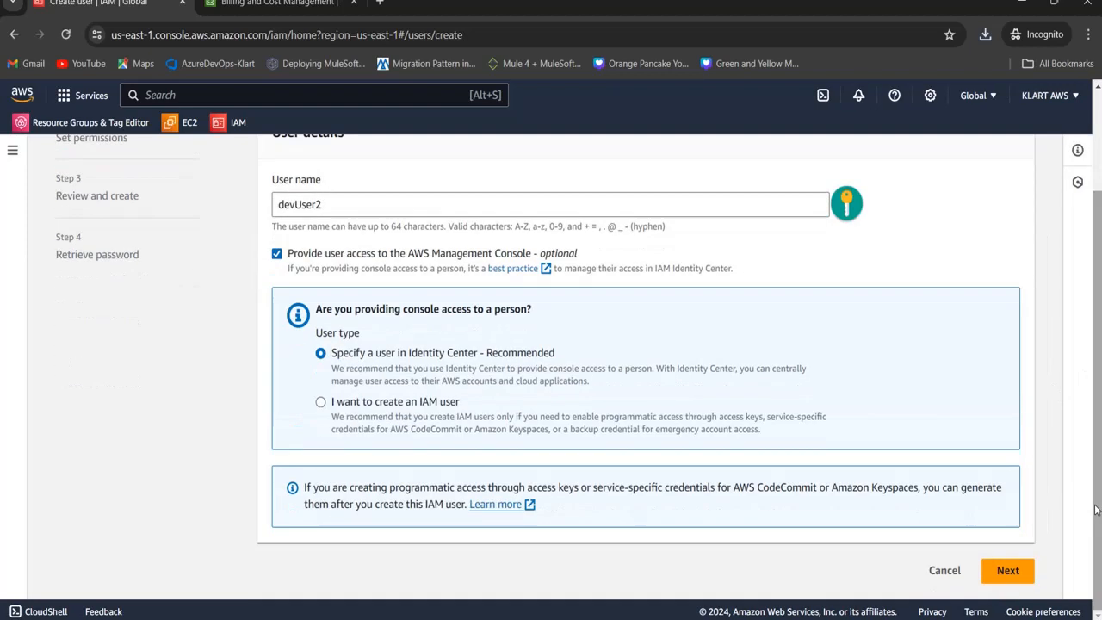
pyautogui.click(394, 406)
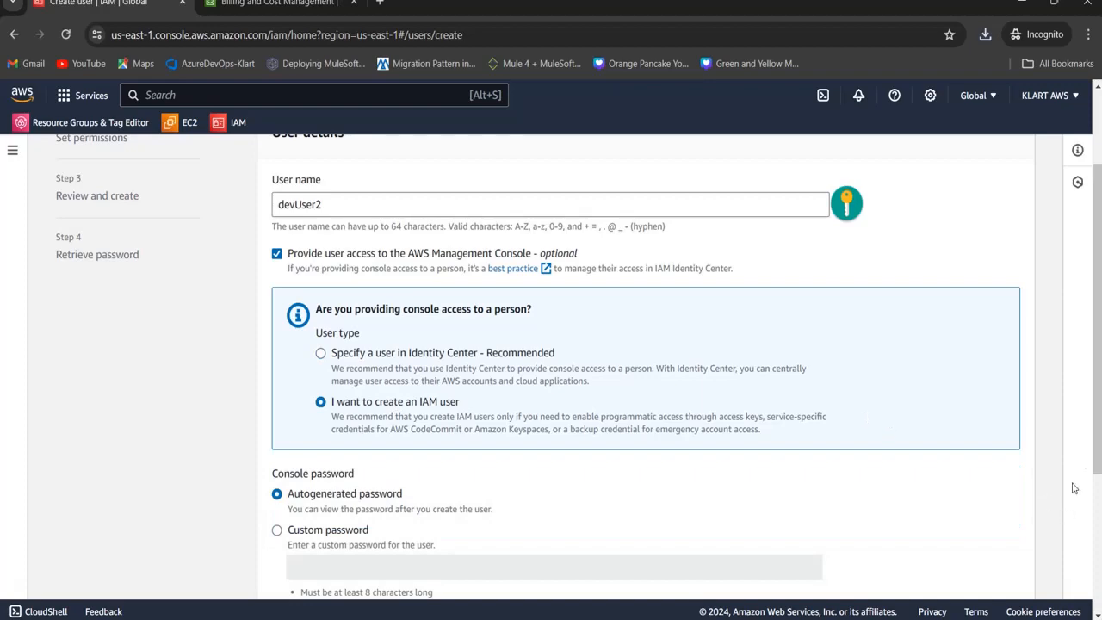
# Remove the new-password requirement at next sign-in, keep the autogenerated password, and create devUser2 without any group, permissions or tags
pyautogui.scroll(-3, 1097, 435)
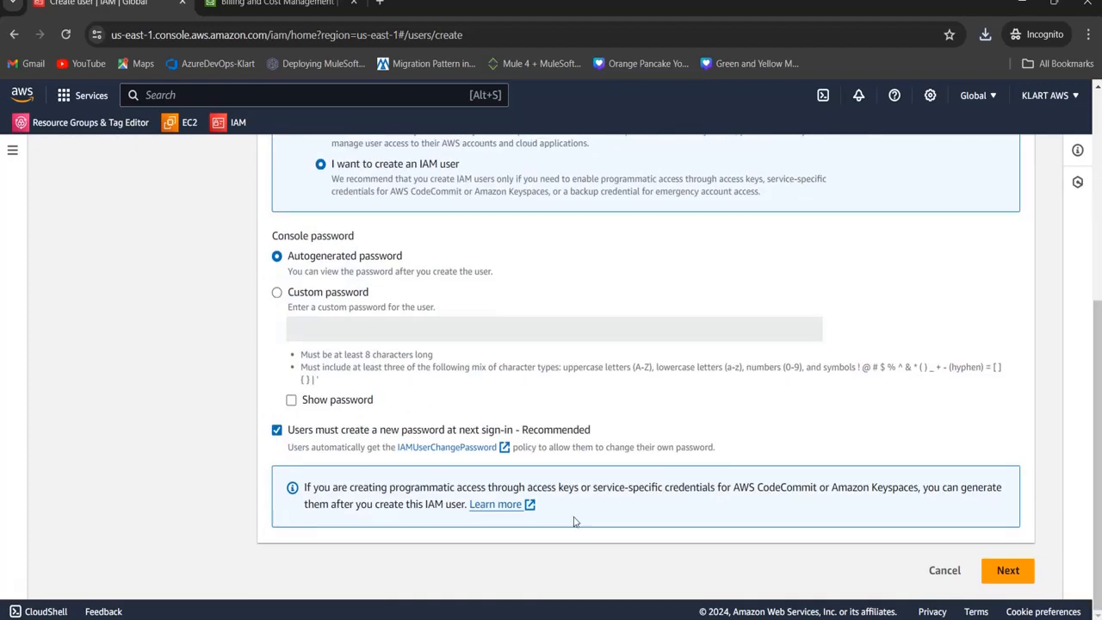
pyautogui.click(276, 432)
pyautogui.click(997, 574)
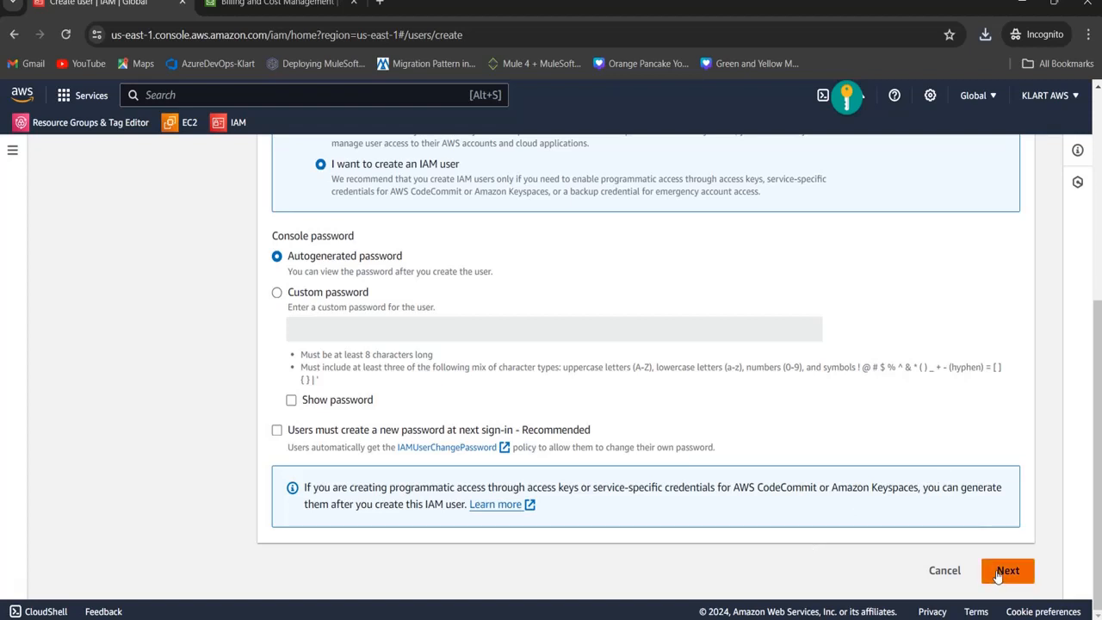
pyautogui.click(999, 573)
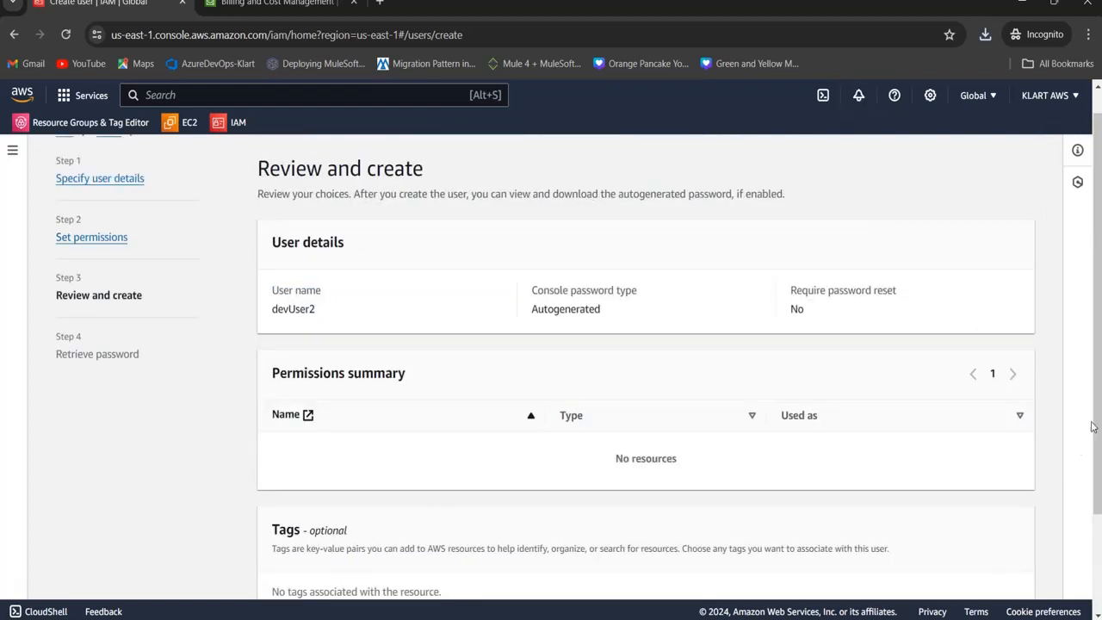
pyautogui.scroll(-2, 1094, 428)
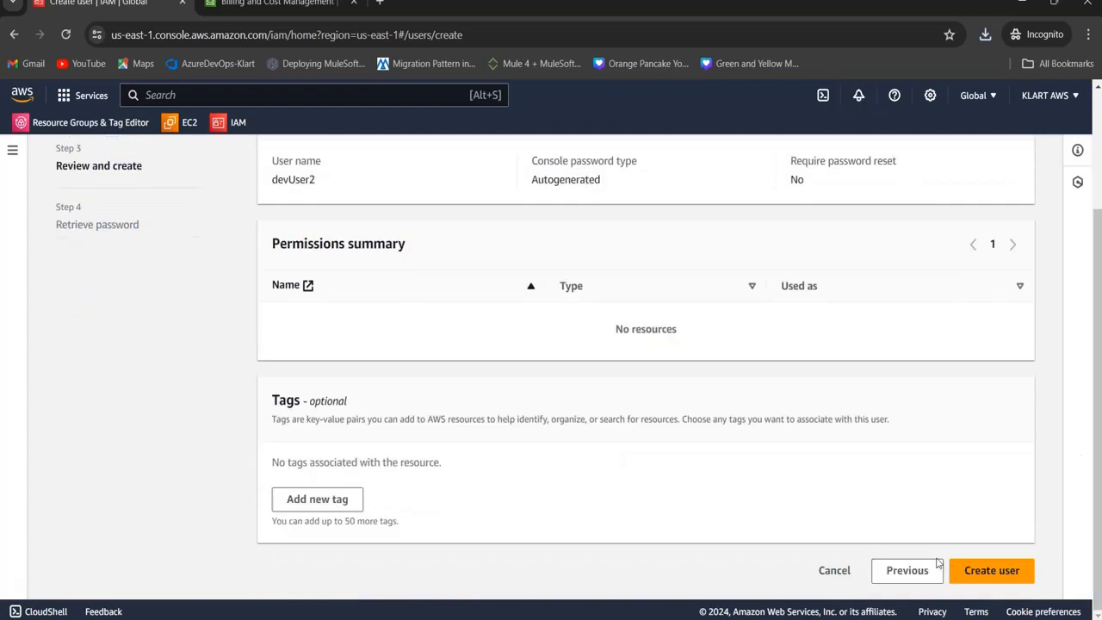
pyautogui.click(1003, 571)
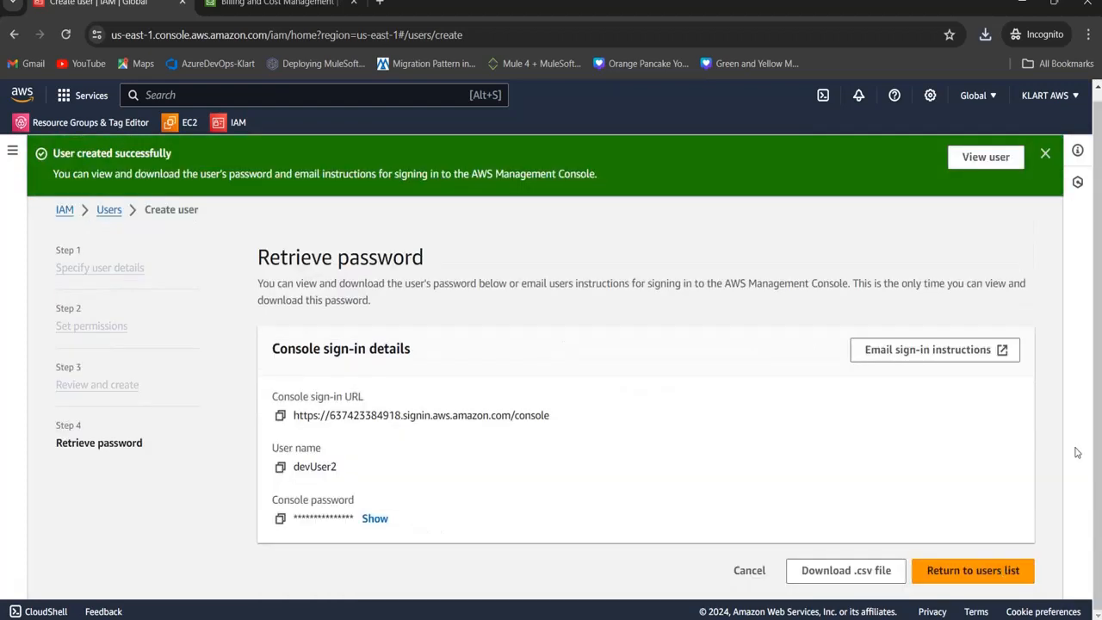
# Download devUser2's sign-in details as the CSV file devUser2_credentials and return to the users list
pyautogui.click(848, 571)
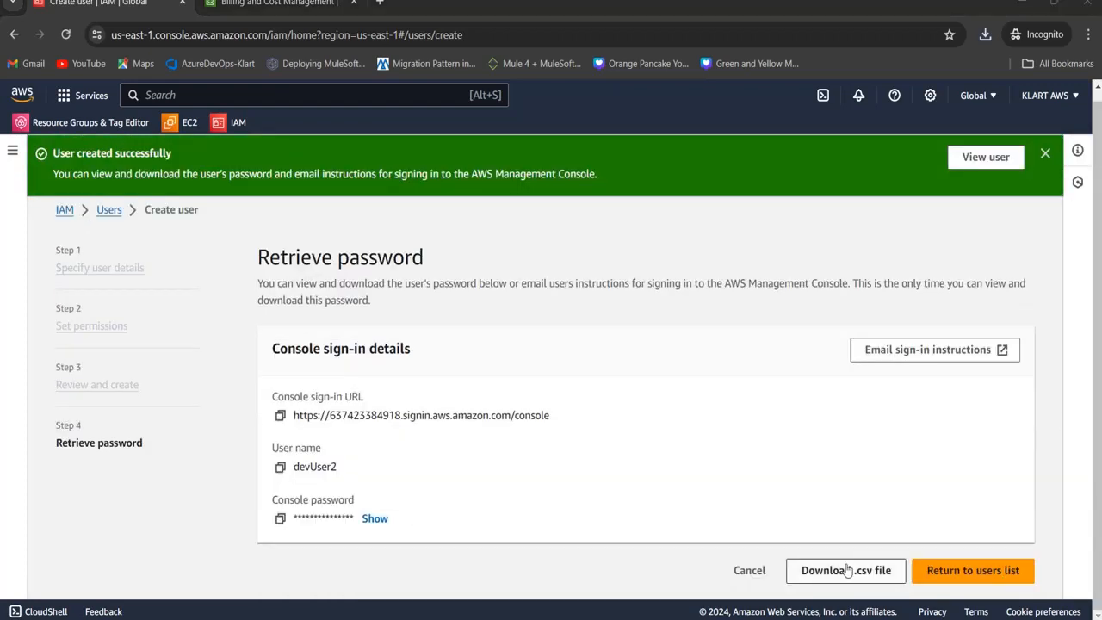
pyautogui.click(909, 598)
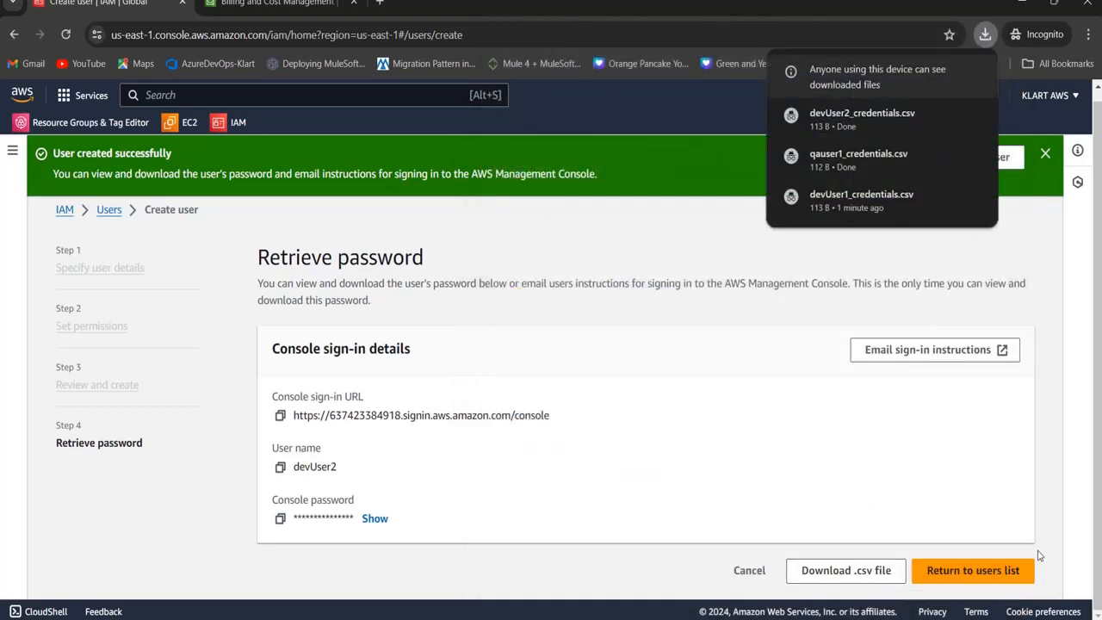
pyautogui.click(1009, 564)
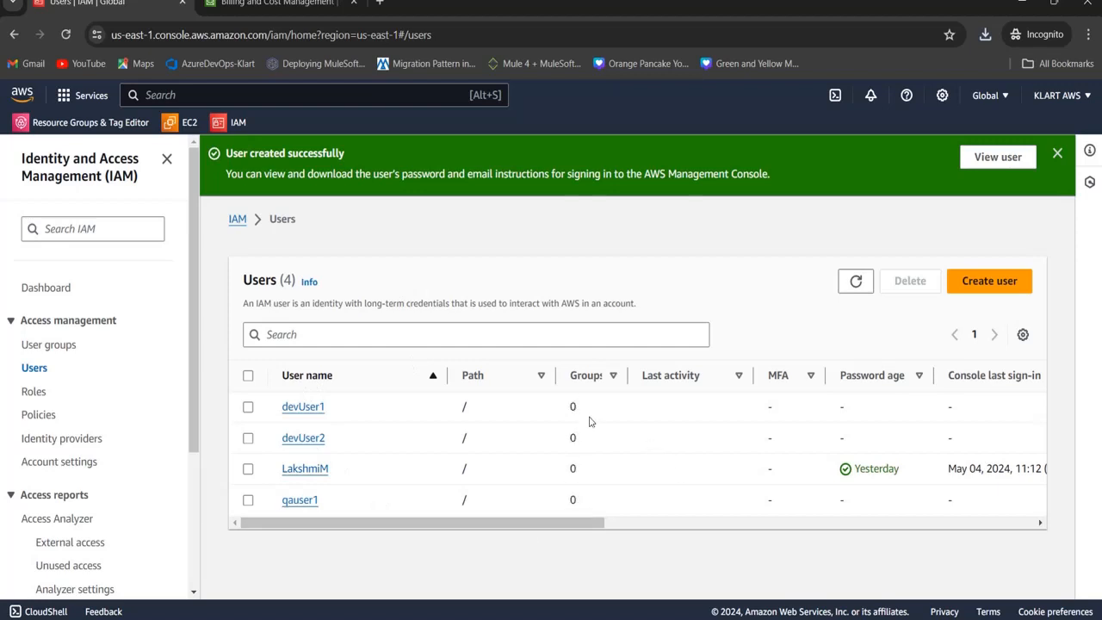
# Start creating a new IAM user group and name it DevelopersGroup
pyautogui.click(37, 350)
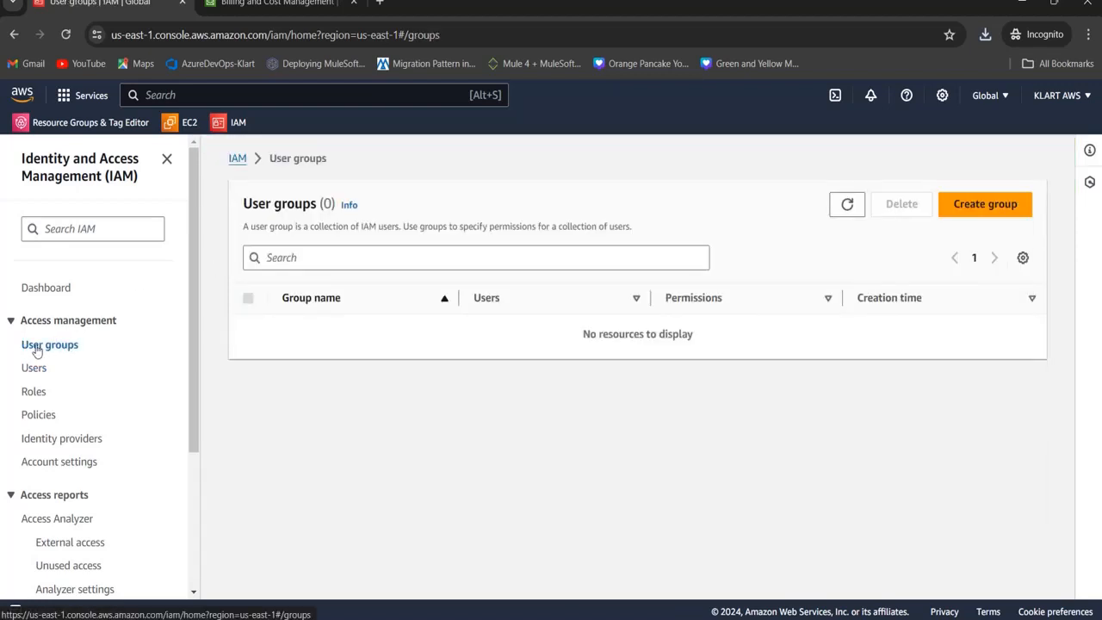
pyautogui.click(969, 208)
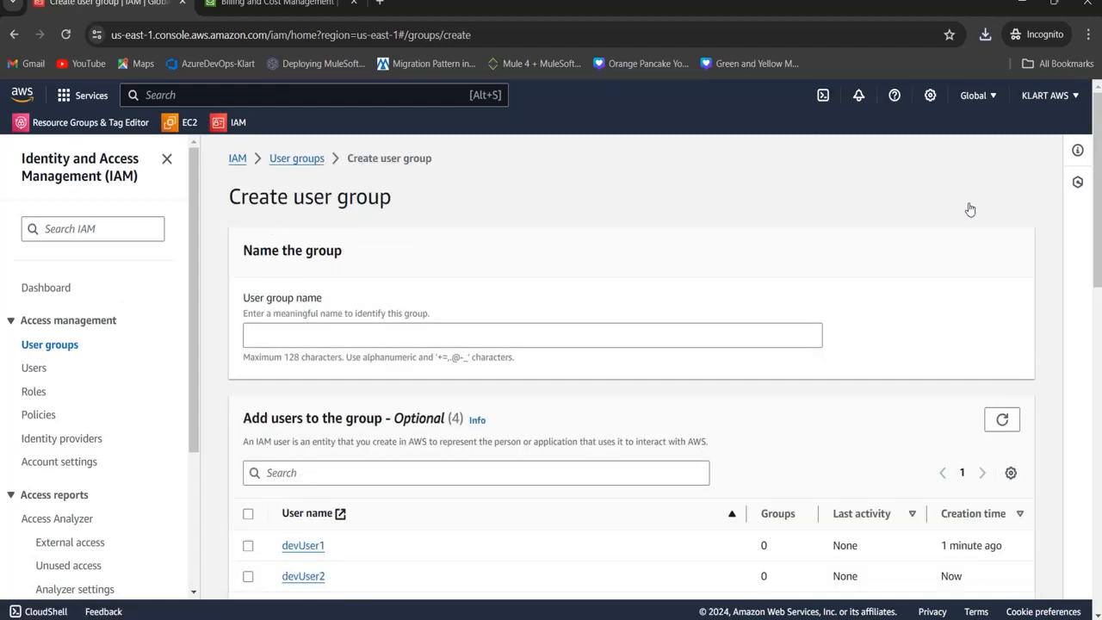
pyautogui.click(672, 329)
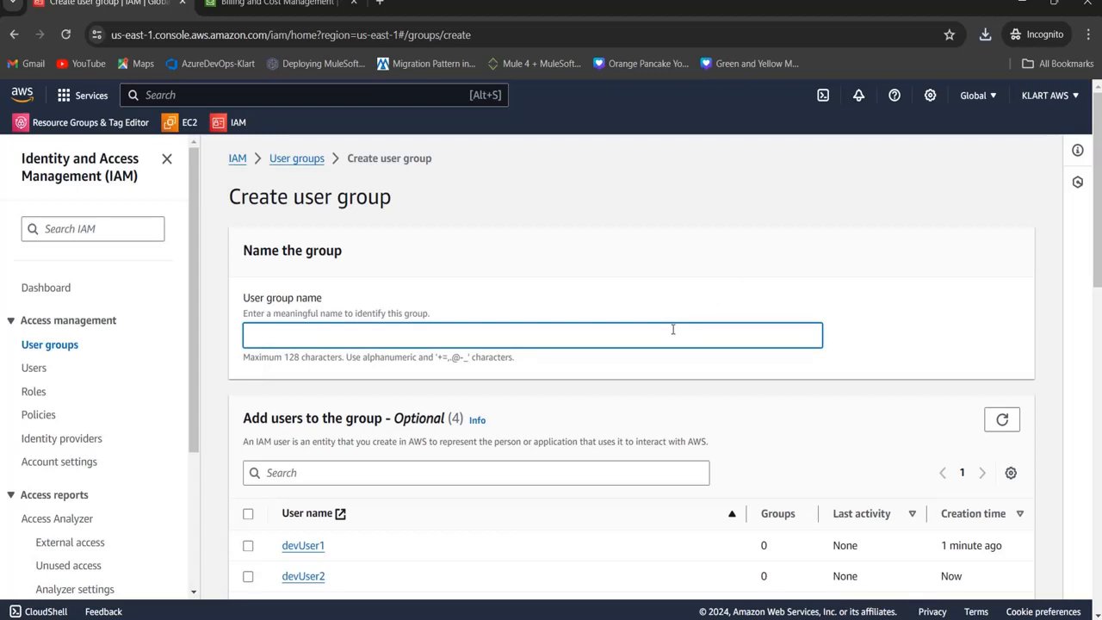
pyautogui.write('DevelopersGroup')
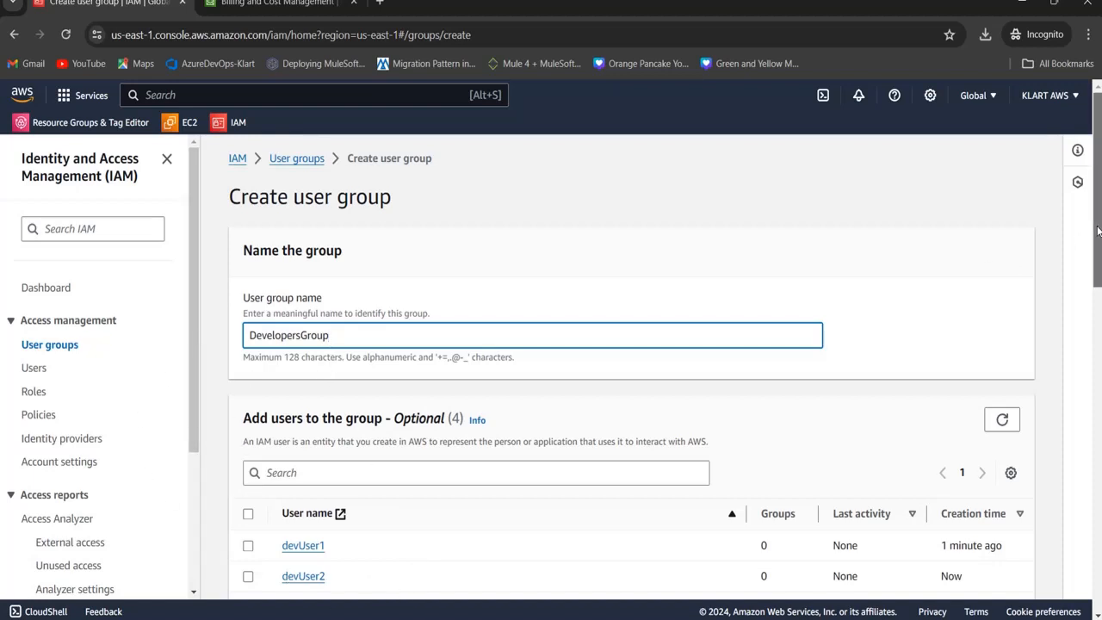
# Select devUser1 and devUser2 as the members of the new user group
pyautogui.moveTo(1098, 230); pyautogui.dragTo(1100, 301)
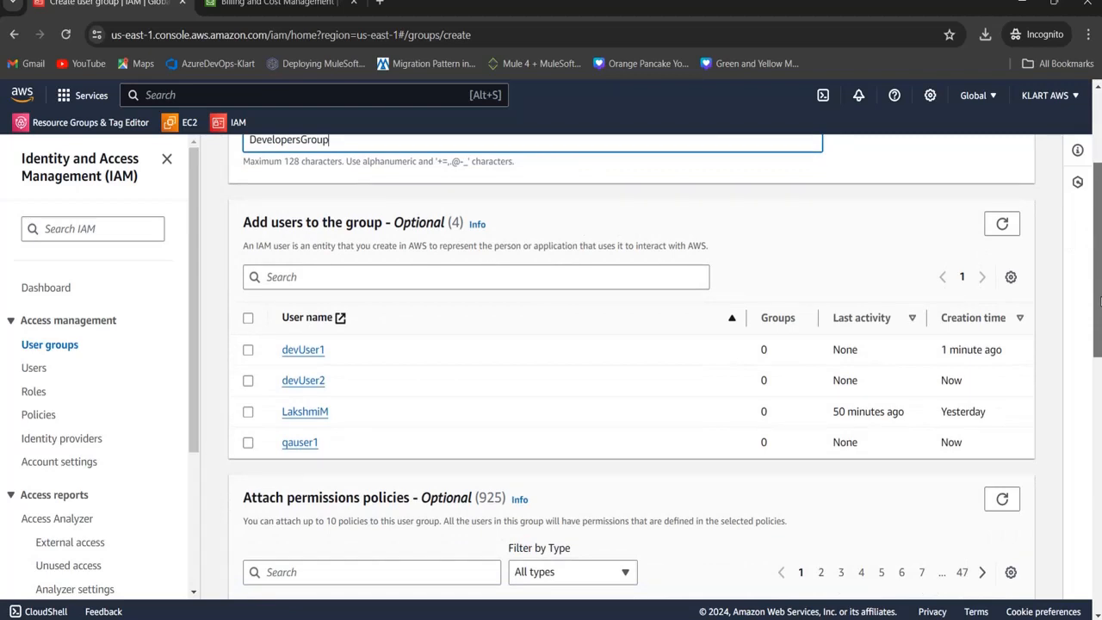
pyautogui.moveTo(1100, 300); pyautogui.dragTo(1100, 290)
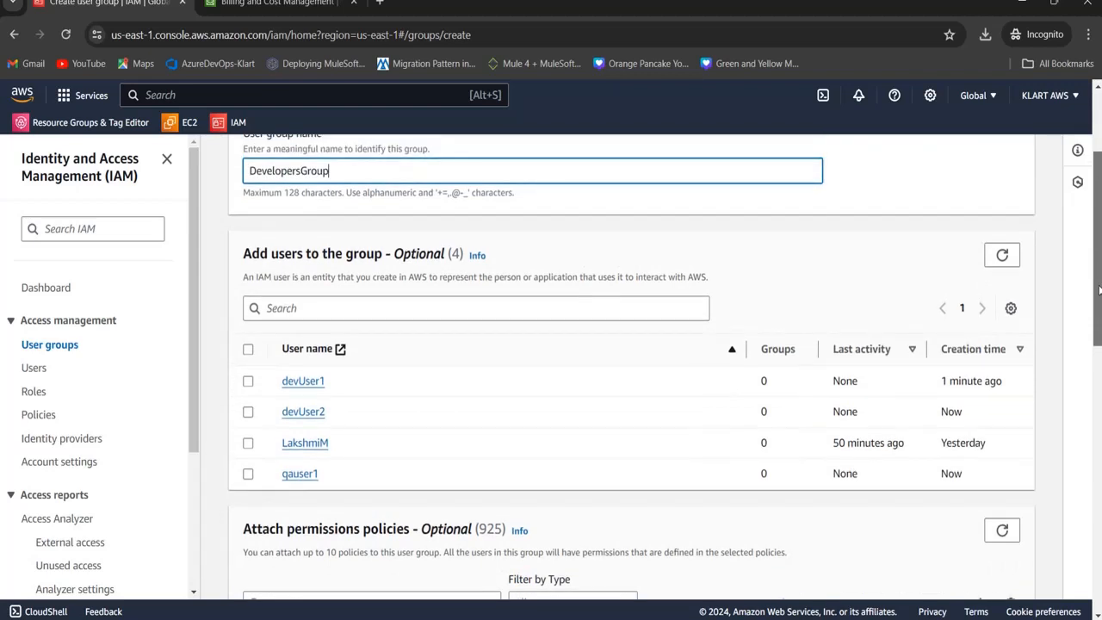
pyautogui.moveTo(1100, 291); pyautogui.dragTo(1099, 276)
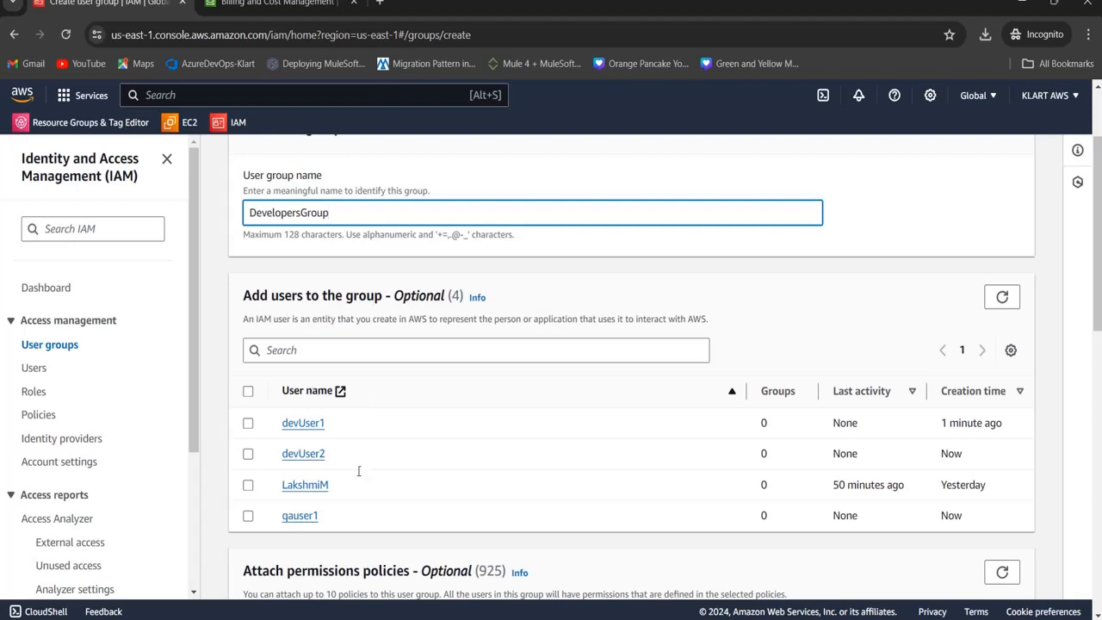
pyautogui.click(248, 423)
pyautogui.click(248, 455)
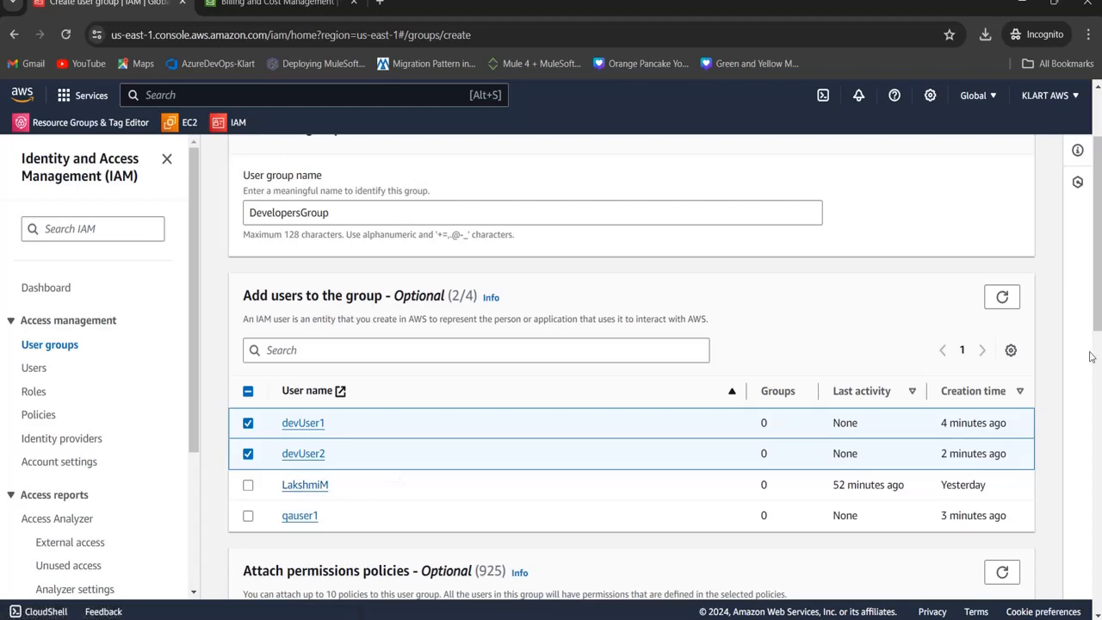
pyautogui.scroll(-5, 1096, 317)
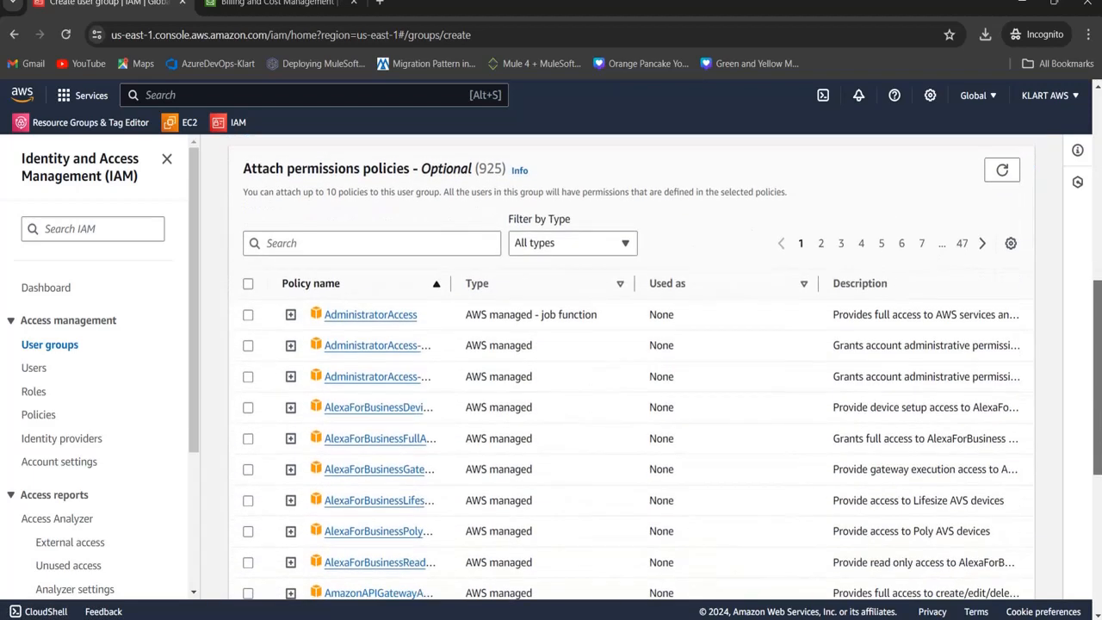
# Attach the AmazonEC2ReadOnlyAccess policy, found by searching for ec2, to DevelopersGroup and create the user group
pyautogui.scroll(-1, 638, 367)
pyautogui.scroll(2, 639, 366)
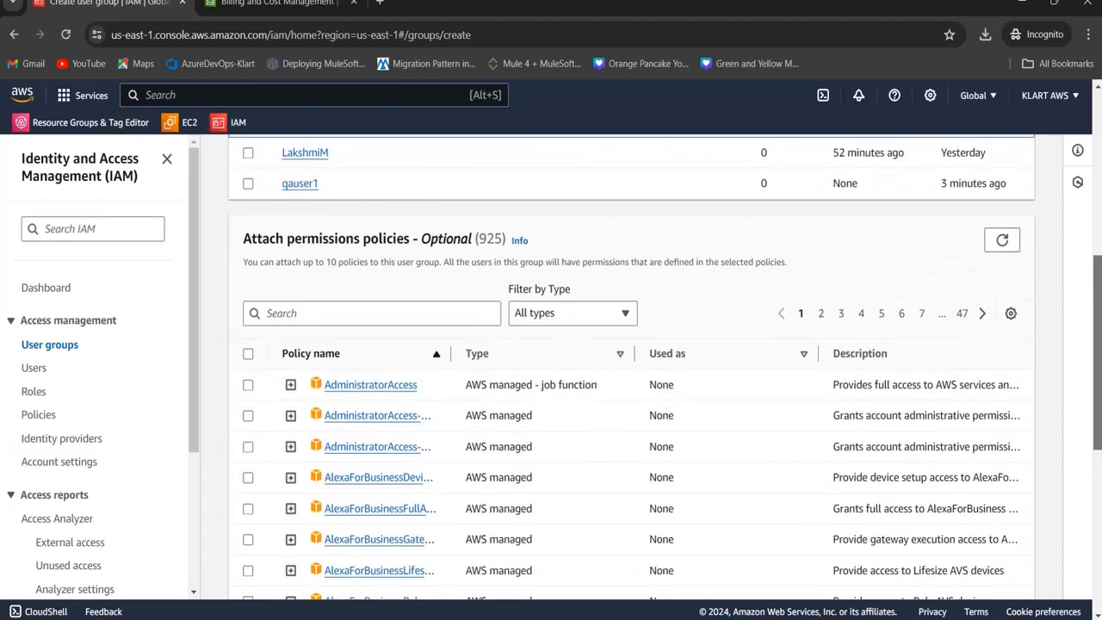
pyautogui.click(282, 314)
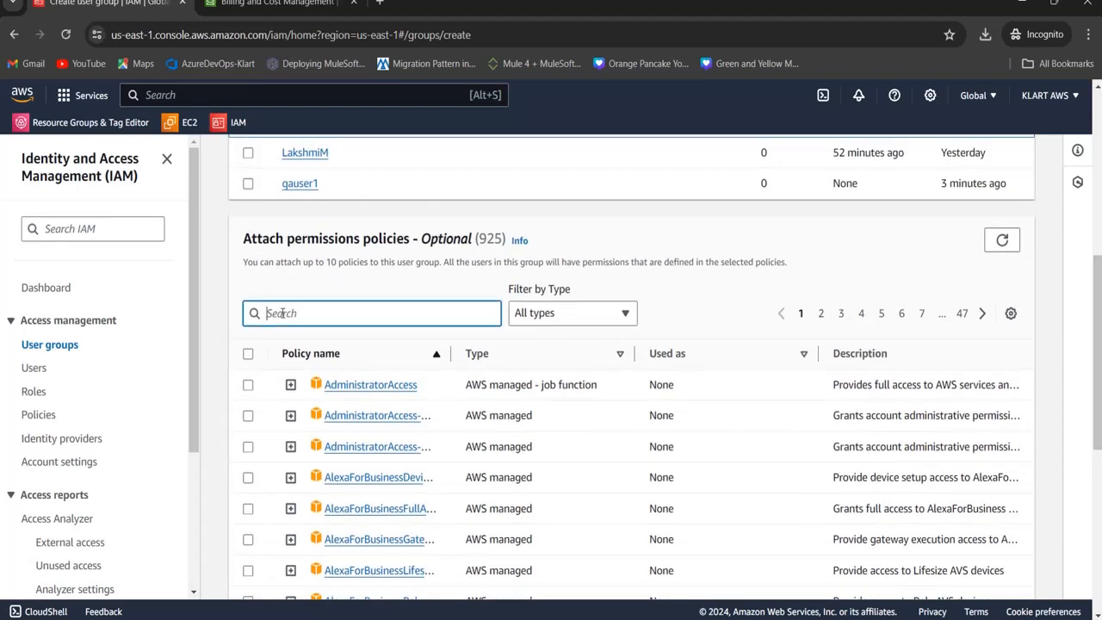
pyautogui.write('ec2')
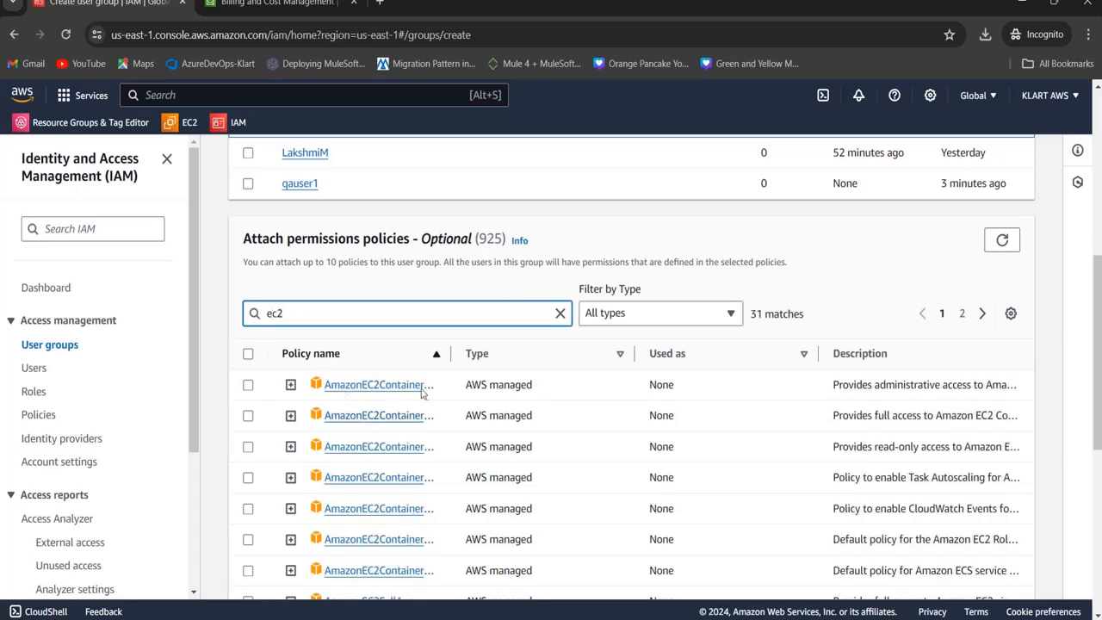
pyautogui.moveTo(450, 353); pyautogui.dragTo(618, 368)
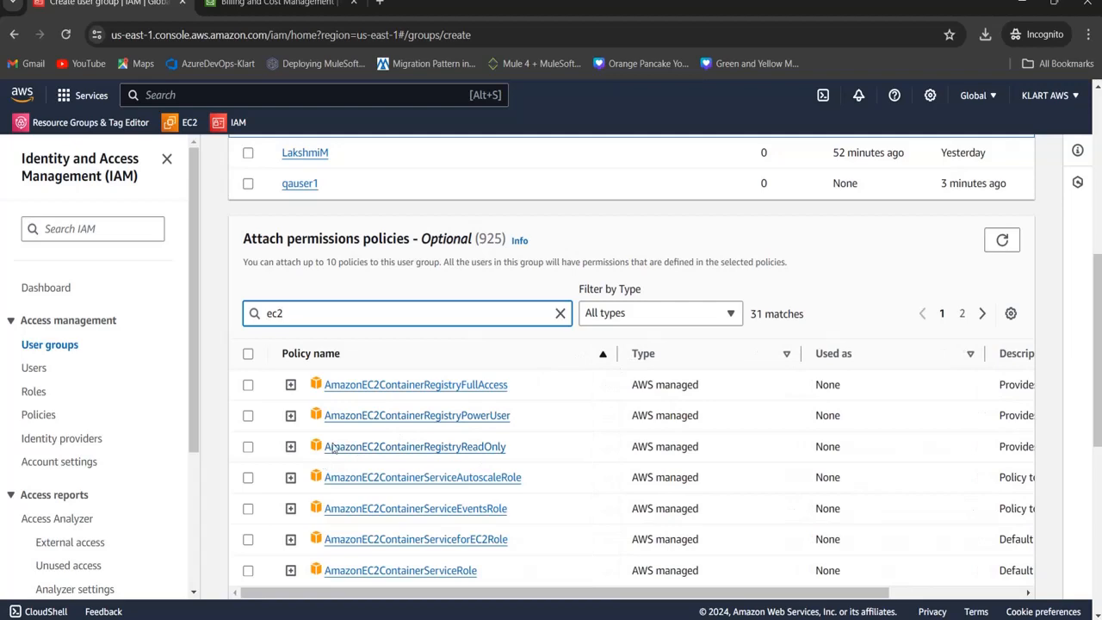
pyautogui.moveTo(1097, 368); pyautogui.dragTo(1098, 465)
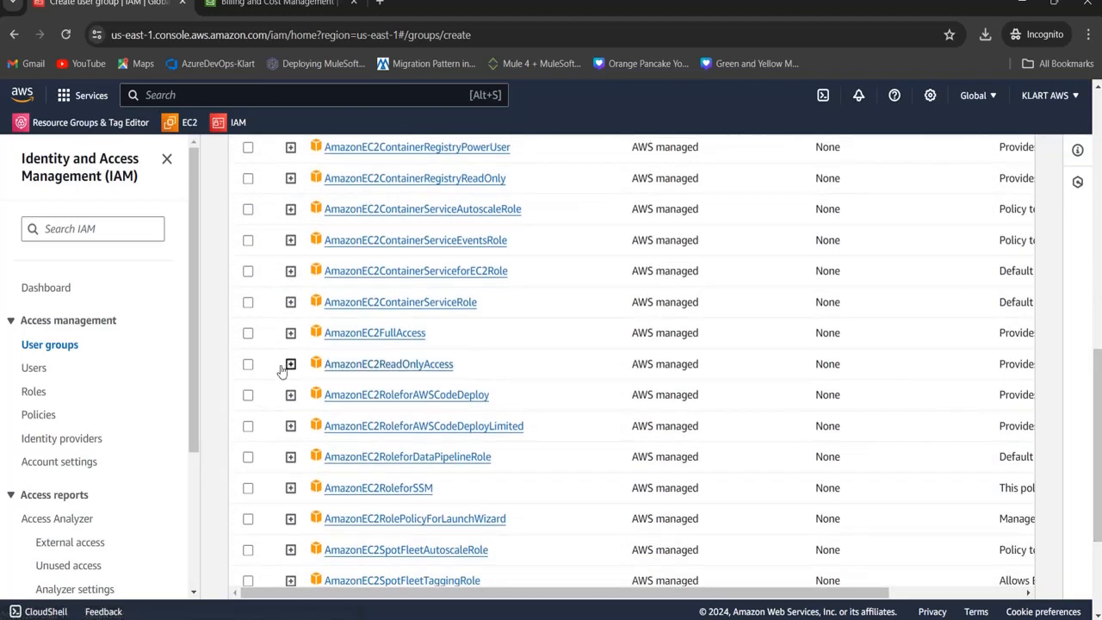
pyautogui.click(248, 364)
pyautogui.moveTo(1098, 351); pyautogui.dragTo(1097, 422)
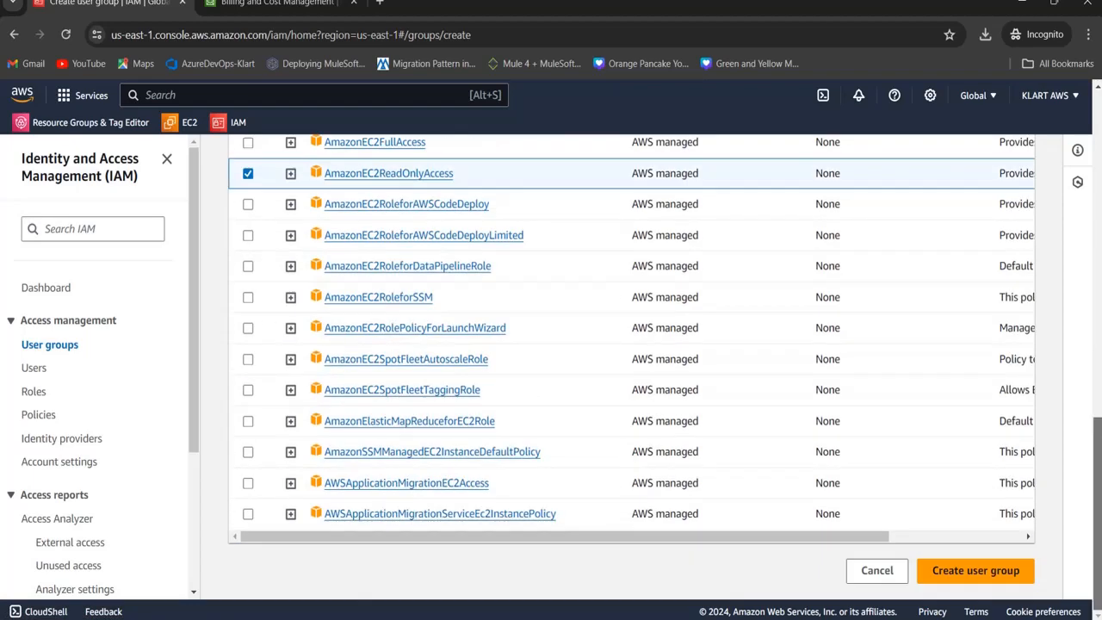
pyautogui.click(960, 573)
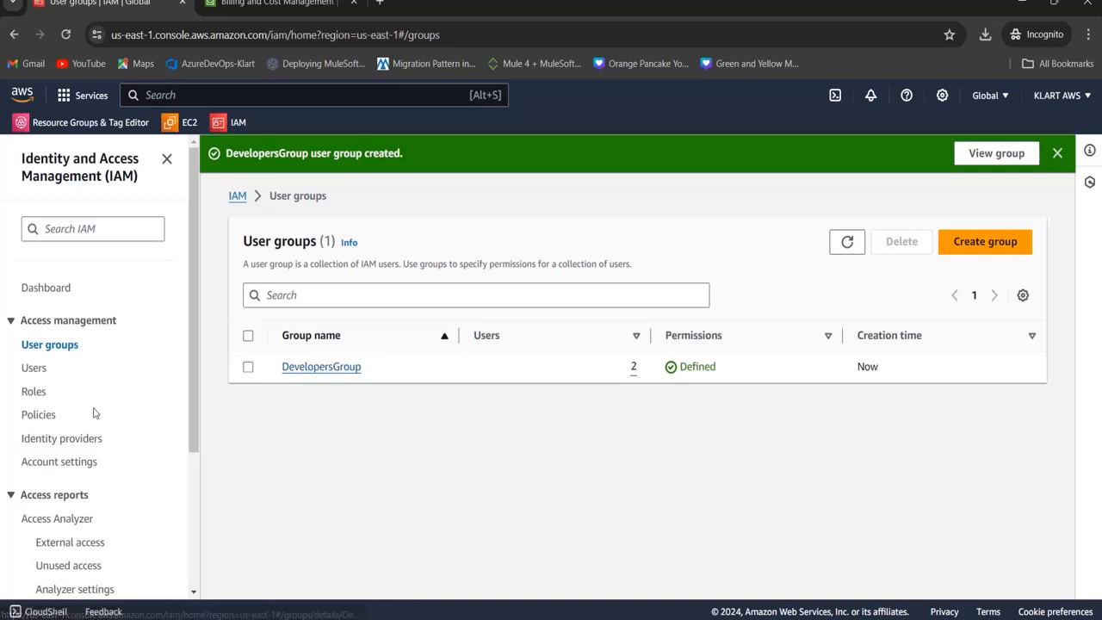
# Review the group memberships and other columns of the users list, and examine devUser1's permissions policies and how they are attached
pyautogui.click(34, 368)
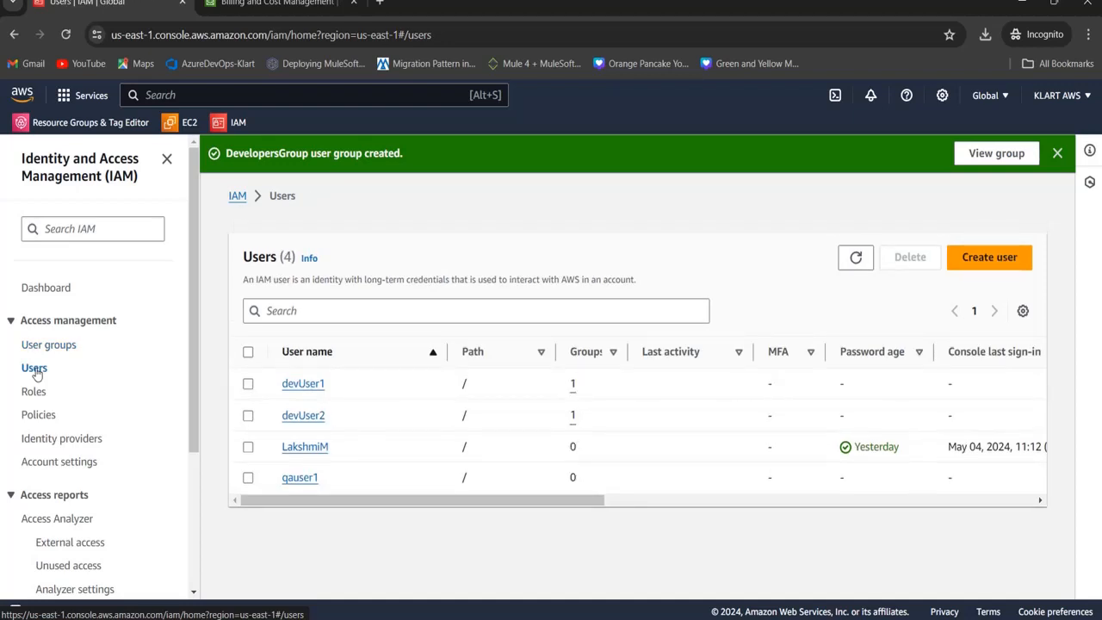
pyautogui.moveTo(499, 501); pyautogui.dragTo(958, 532)
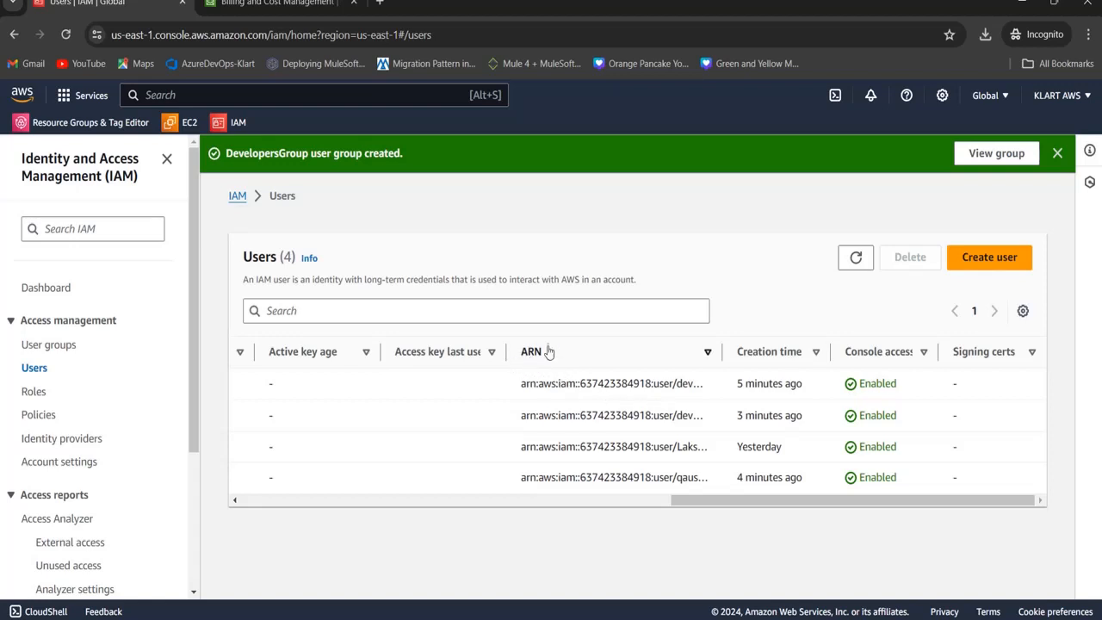
pyautogui.moveTo(792, 504); pyautogui.dragTo(300, 435)
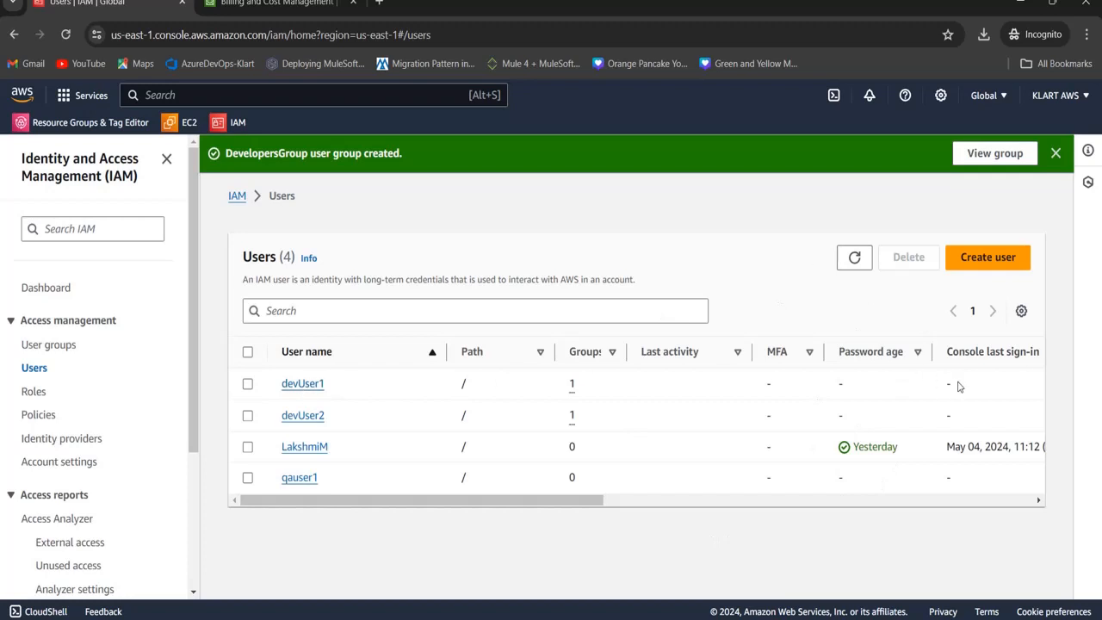
pyautogui.click(303, 385)
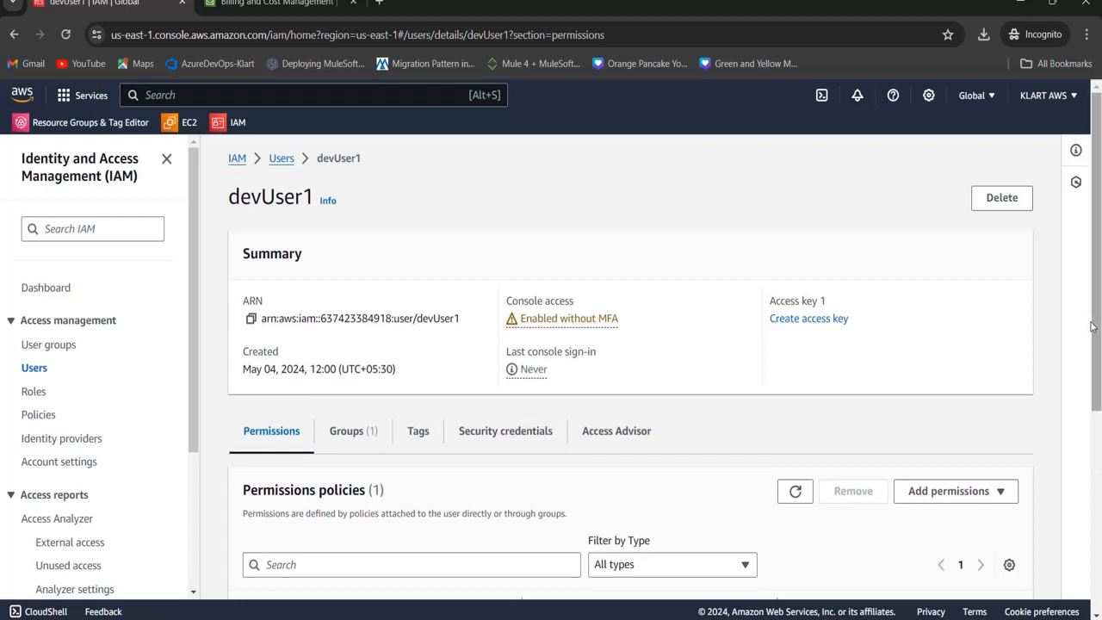
pyautogui.scroll(-3, 1096, 344)
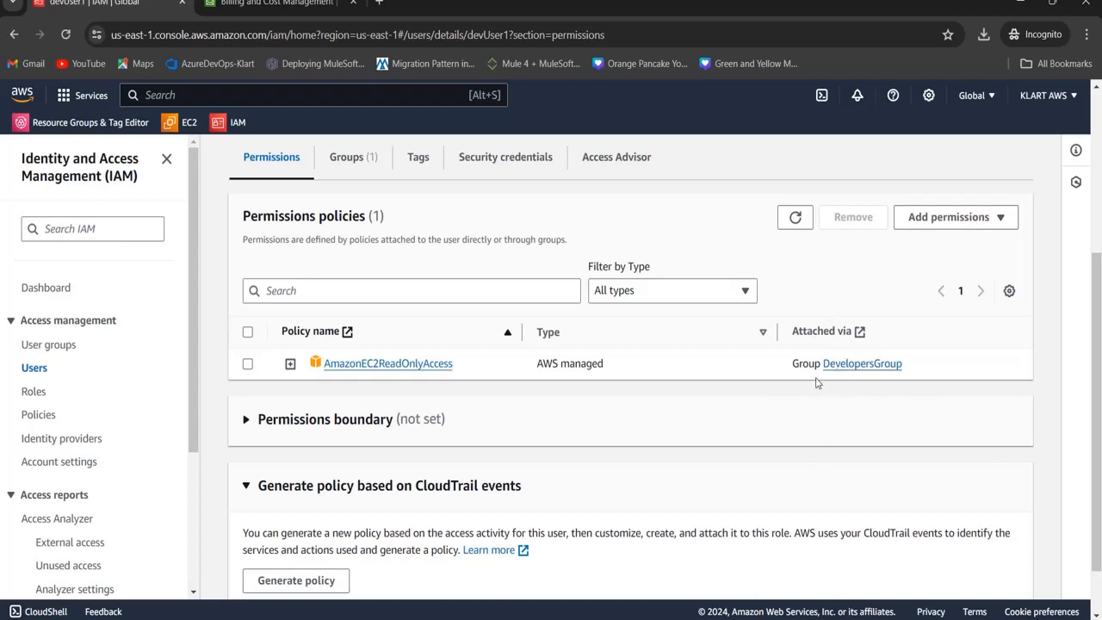
pyautogui.moveTo(1097, 342)
pyautogui.mouseDown()
pyautogui.moveTo(1097, 228)
pyautogui.moveTo(1097, 351)
pyautogui.mouseUp()
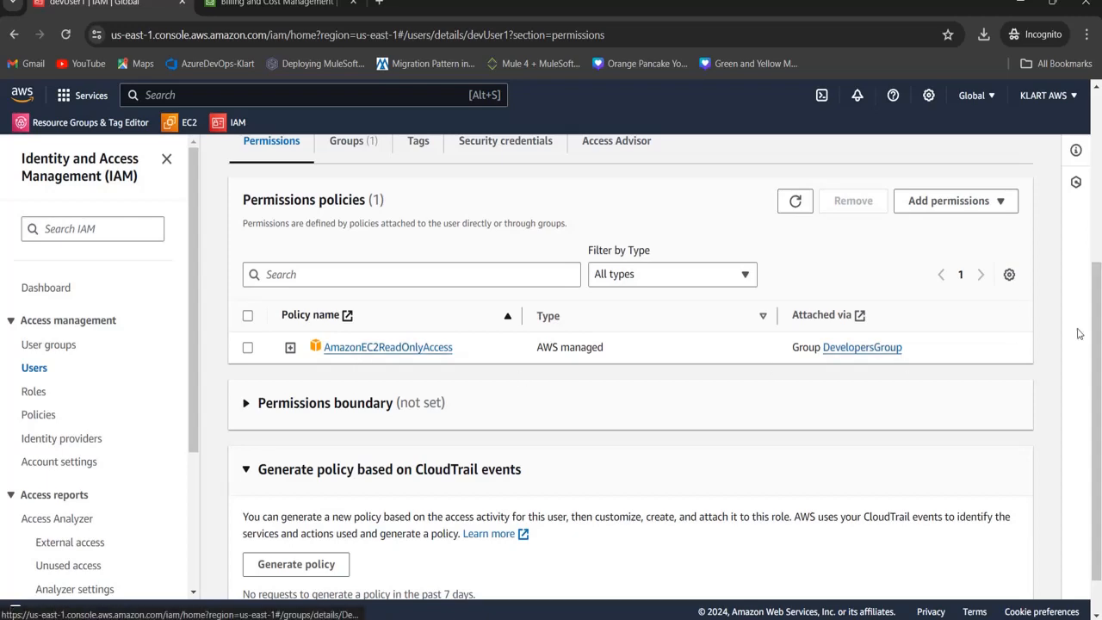
pyautogui.moveTo(1097, 353); pyautogui.dragTo(1097, 298)
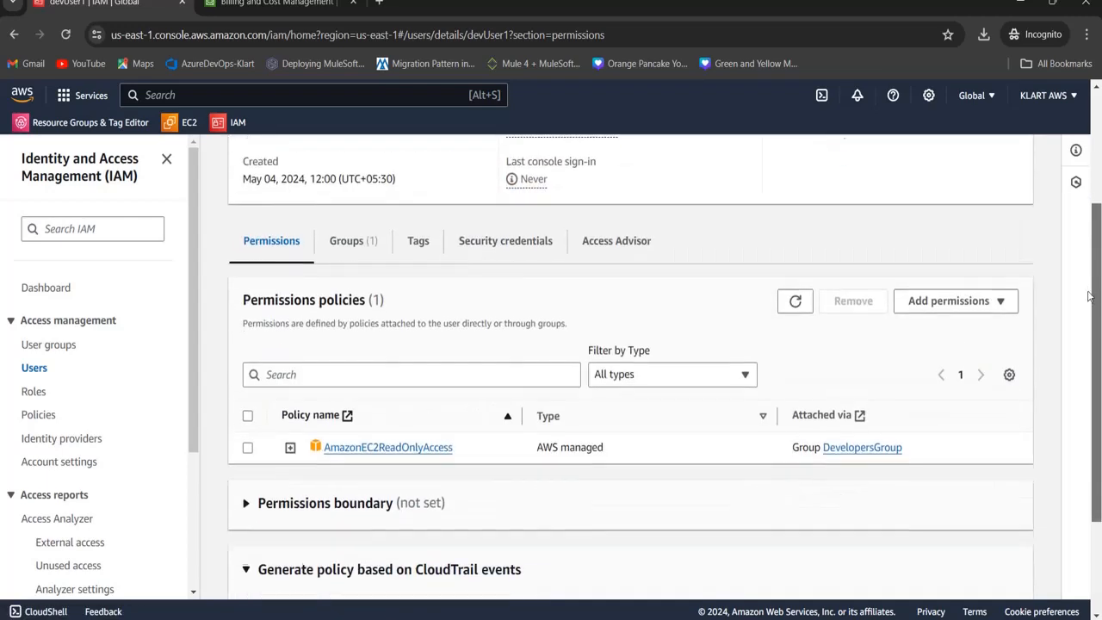
# Start adding permissions to devUser1, choosing to attach policies directly, and browse the available policies
pyautogui.click(947, 300)
pyautogui.click(945, 321)
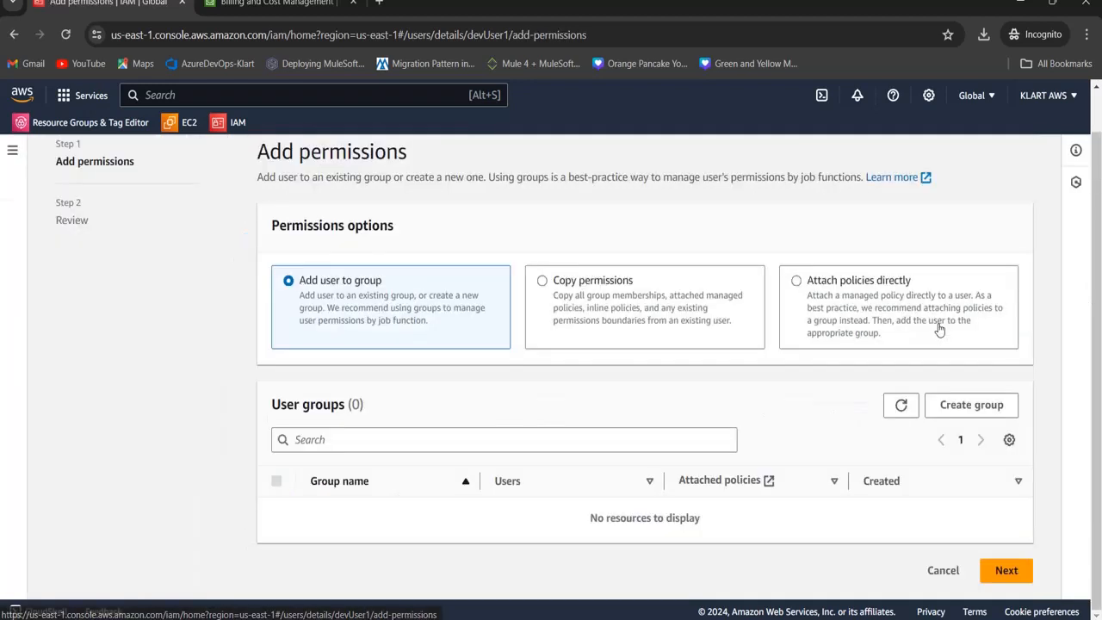
pyautogui.click(797, 282)
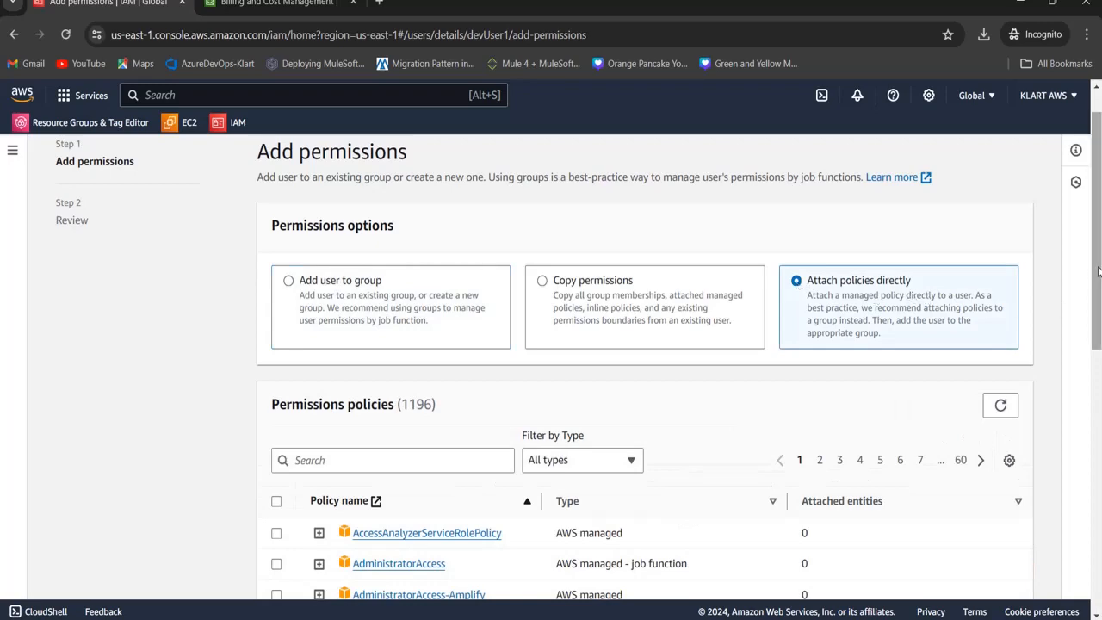
pyautogui.moveTo(1096, 276); pyautogui.dragTo(1096, 368)
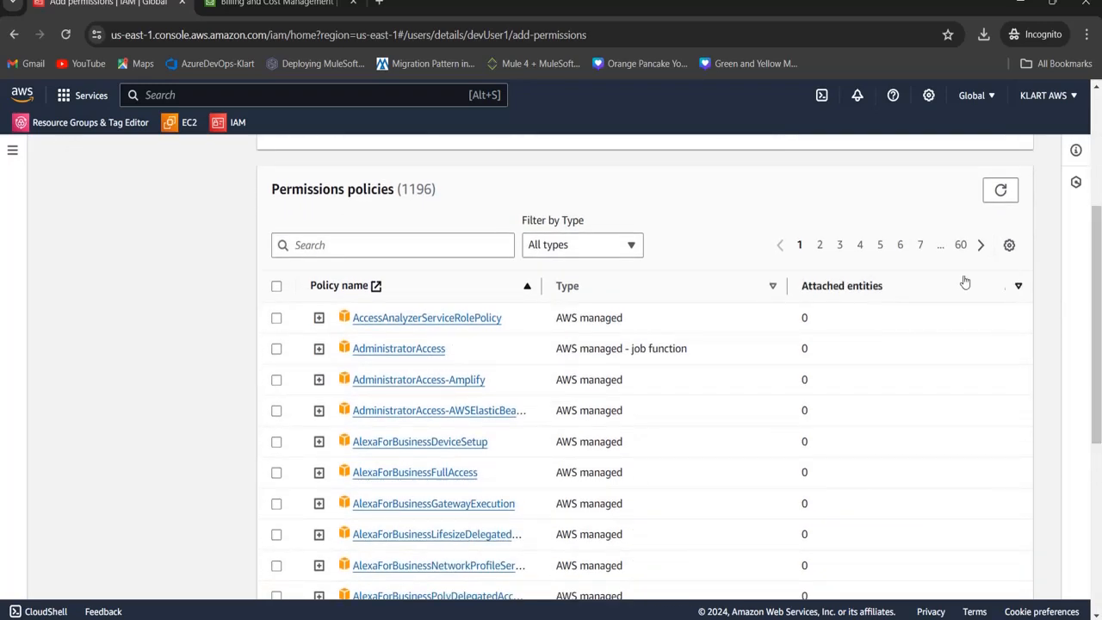
pyautogui.moveTo(1100, 298); pyautogui.dragTo(1100, 427)
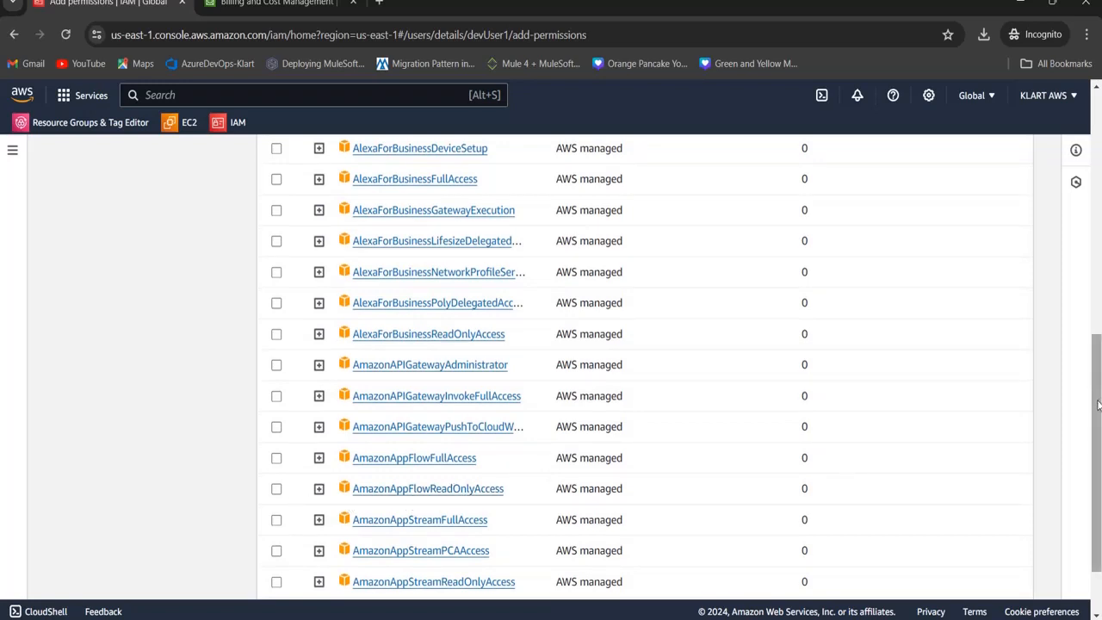
pyautogui.scroll(-1, 646, 361)
pyautogui.scroll(10, 598, 342)
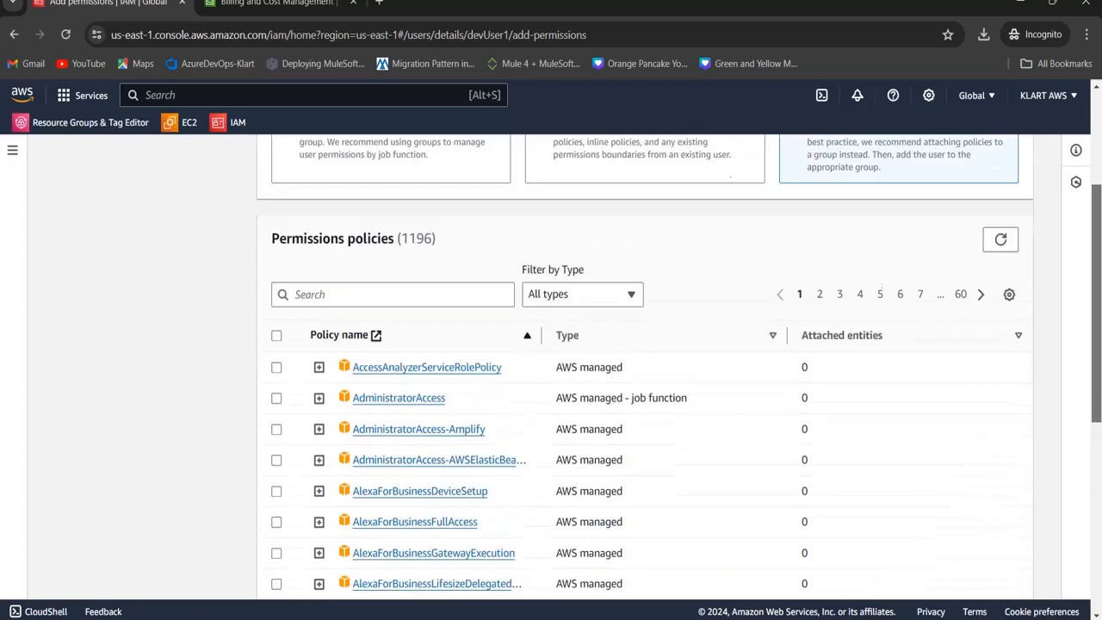
# Find the AmazonDynamoDBReadOnlyAccess policy by searching for dynamo and add it directly to devUser1
pyautogui.click(498, 389)
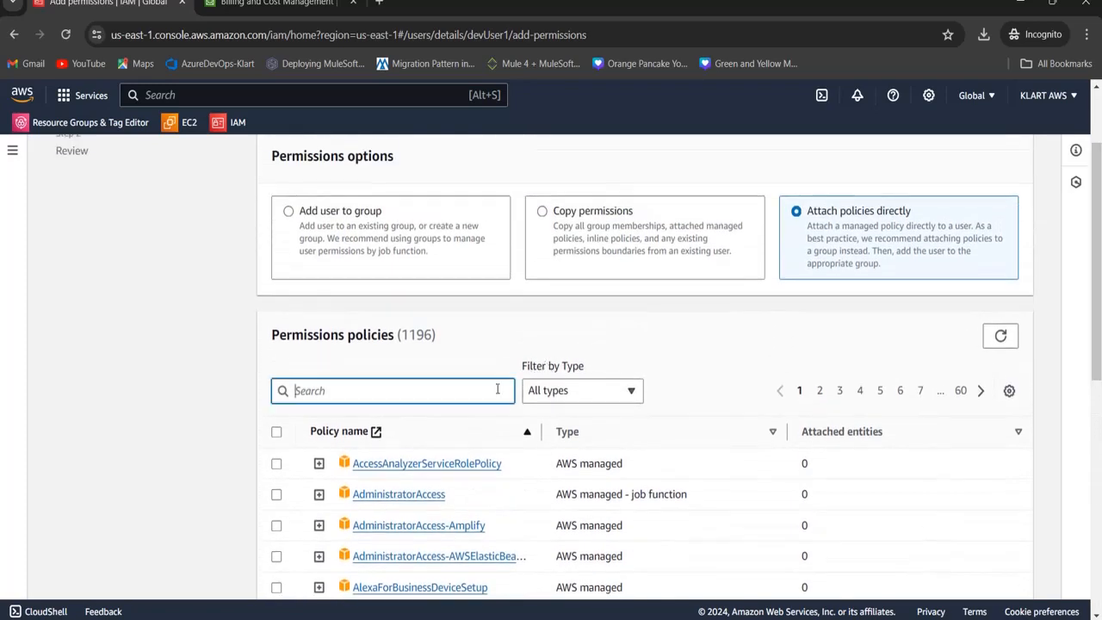
pyautogui.write('iam')
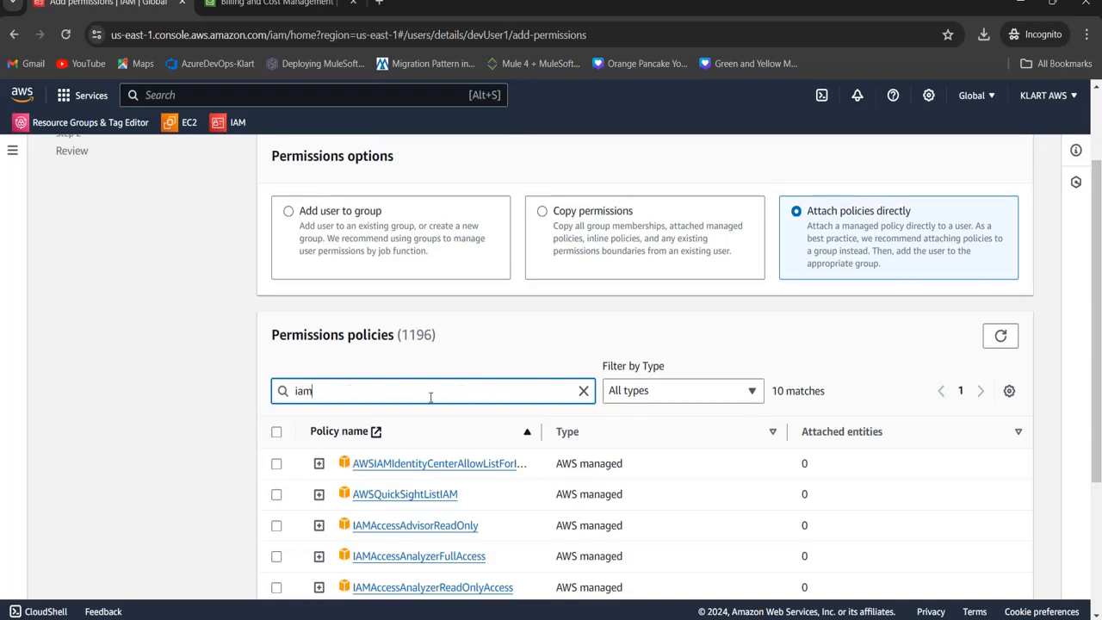
pyautogui.moveTo(431, 397); pyautogui.dragTo(241, 392)
pyautogui.write('dn')
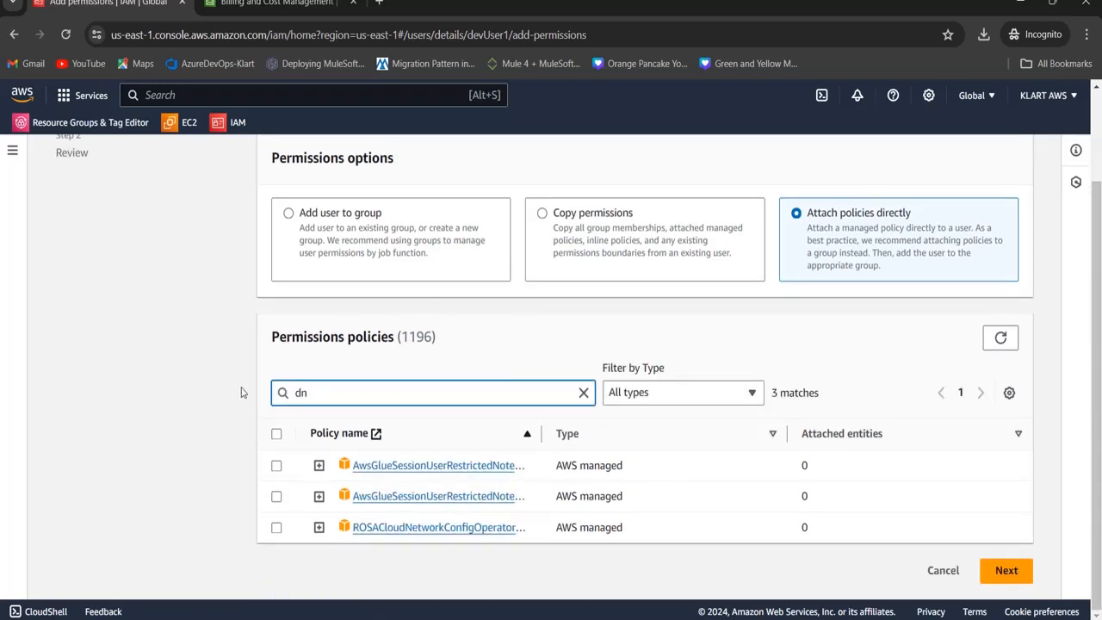
pyautogui.press('BackSpace')
pyautogui.write('ynamo')
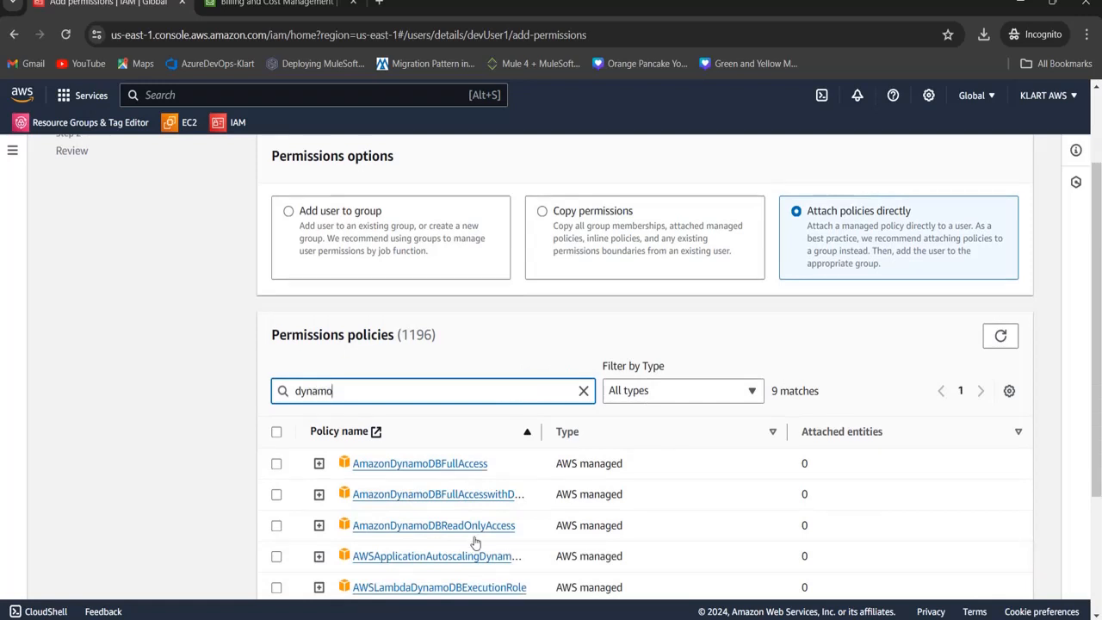
pyautogui.click(276, 525)
pyautogui.moveTo(1099, 362); pyautogui.dragTo(1099, 478)
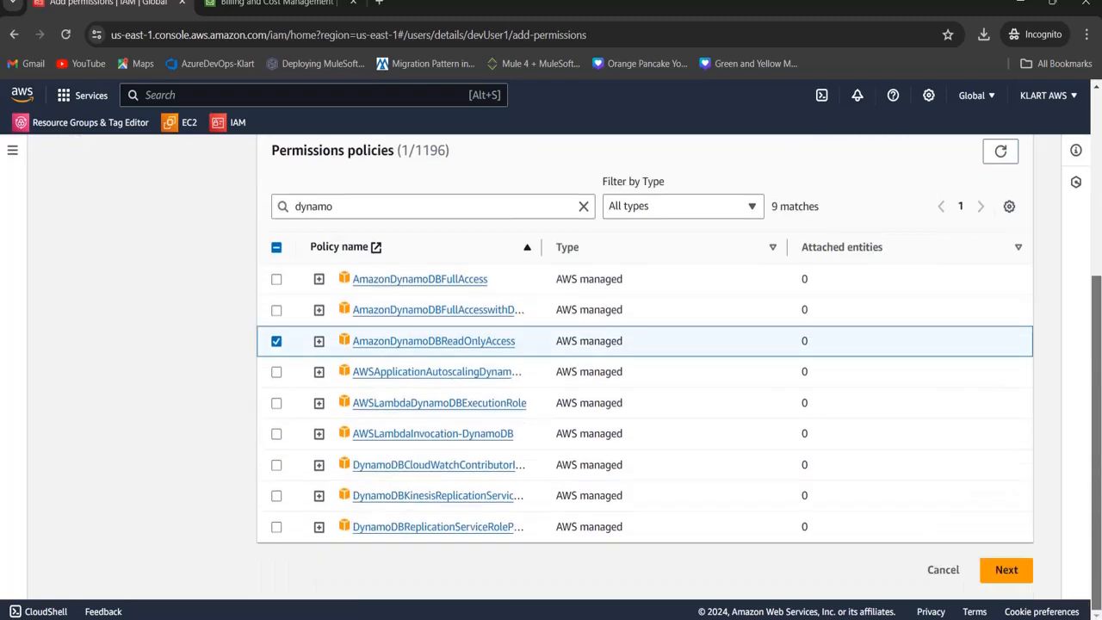
pyautogui.click(1003, 571)
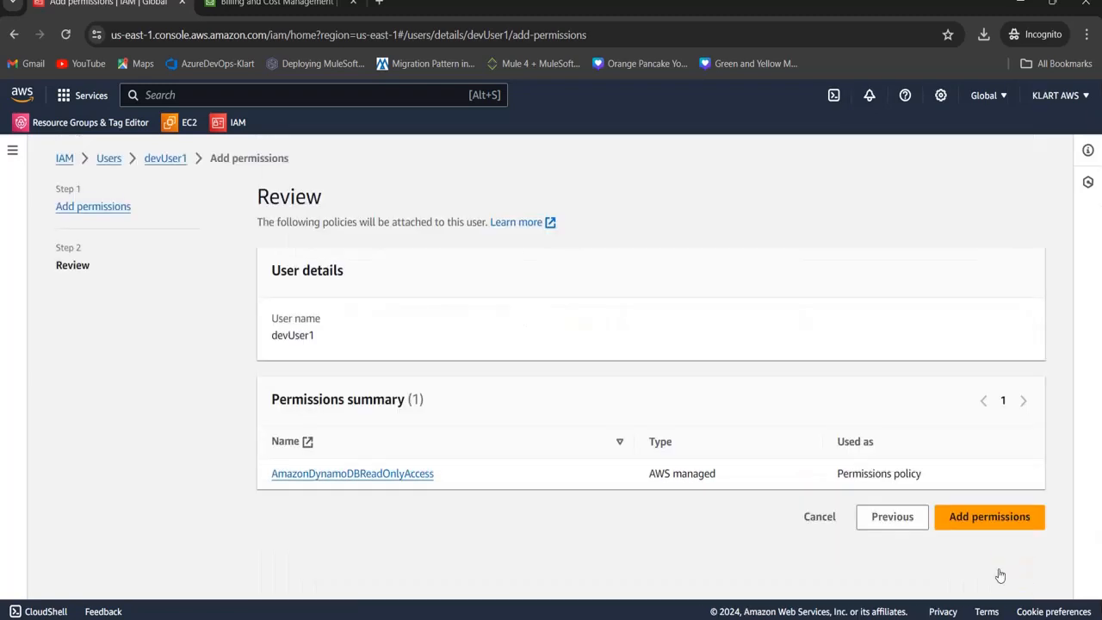
pyautogui.click(963, 519)
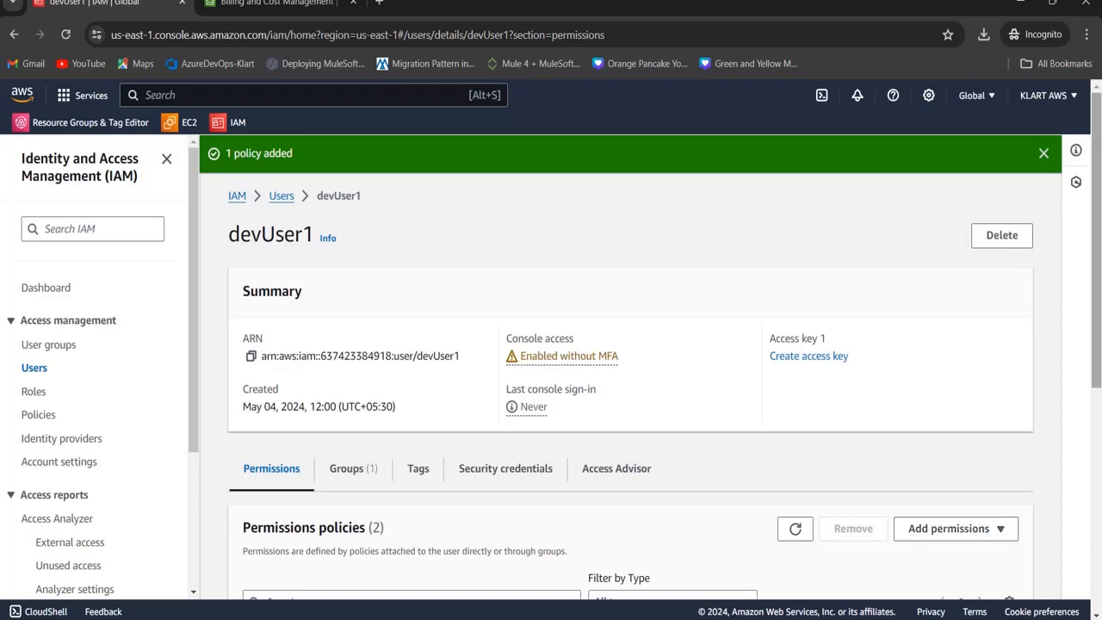
# Check how each of devUser1's policies is attached, and inspect the details and members of DevelopersGroup
pyautogui.moveTo(1099, 294); pyautogui.dragTo(1099, 388)
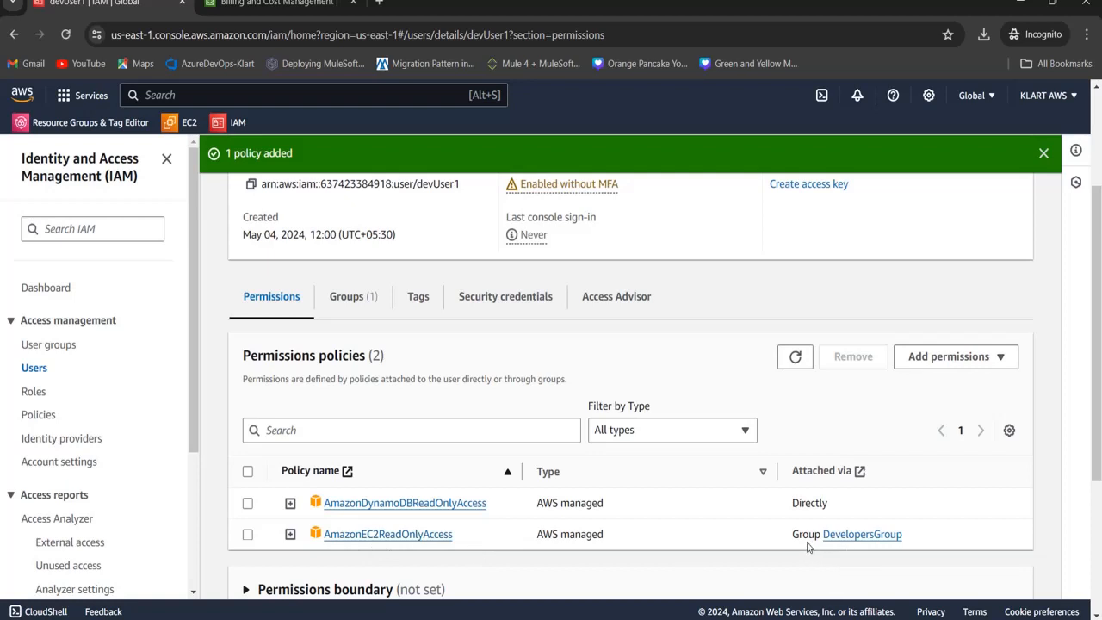
pyautogui.click(859, 535)
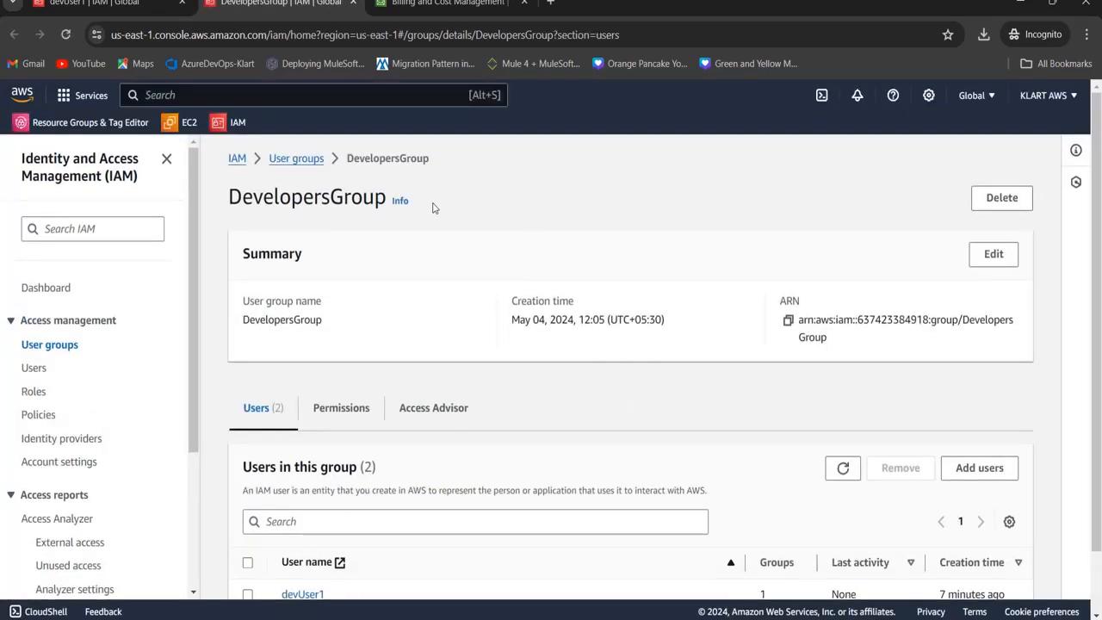
pyautogui.scroll(-1, 1097, 318)
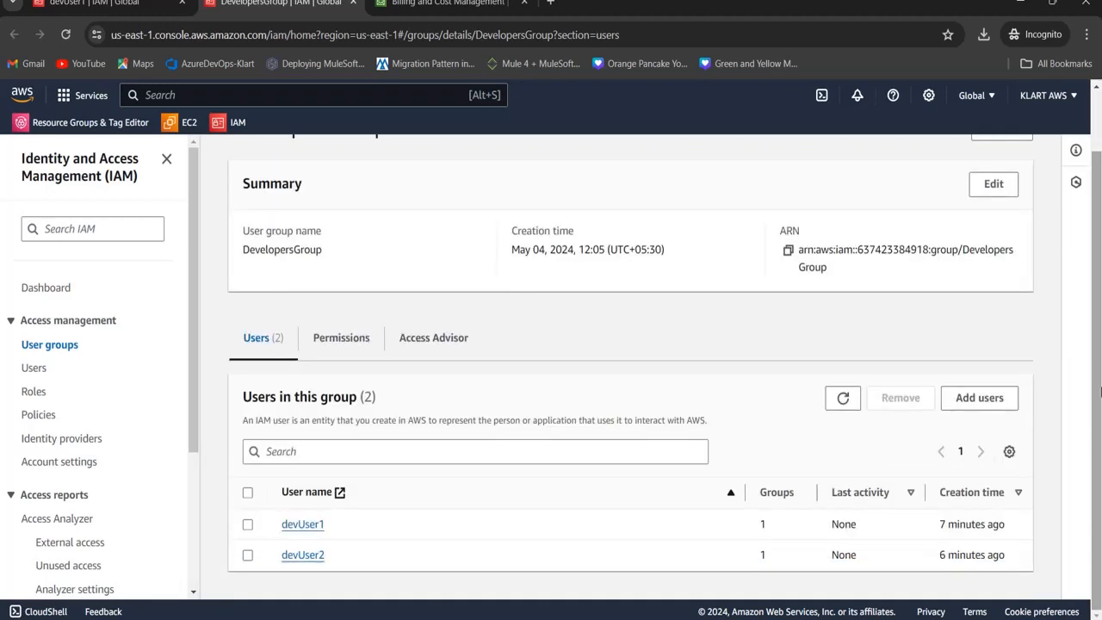
pyautogui.scroll(1, 1099, 392)
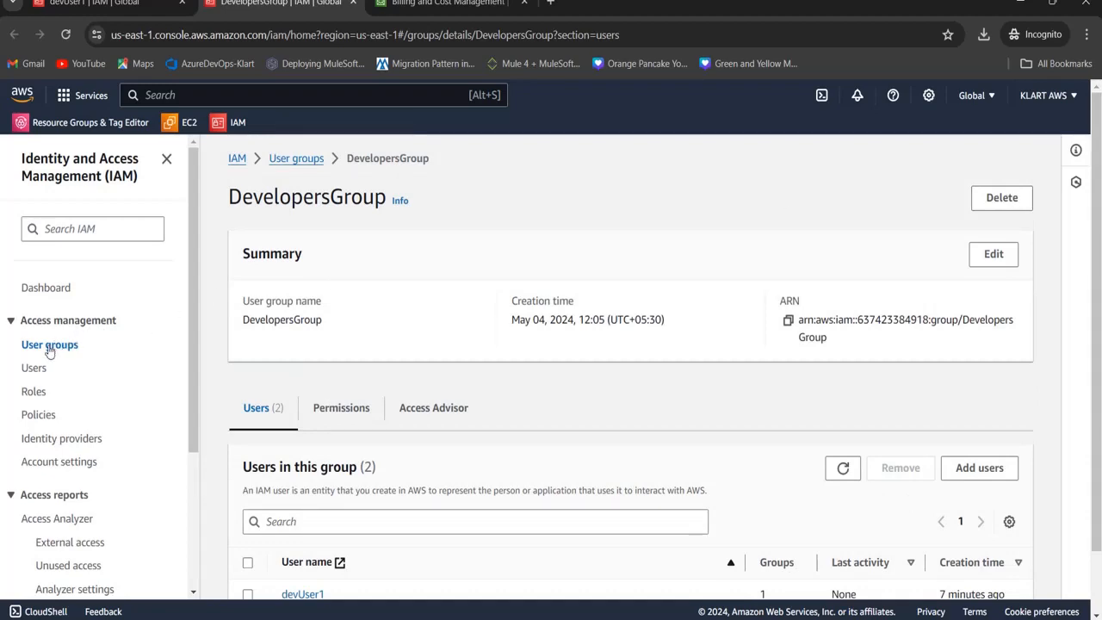
# Visit the IAM policies page, then view the account's roles and look through the remaining IAM navigation entries
pyautogui.click(40, 417)
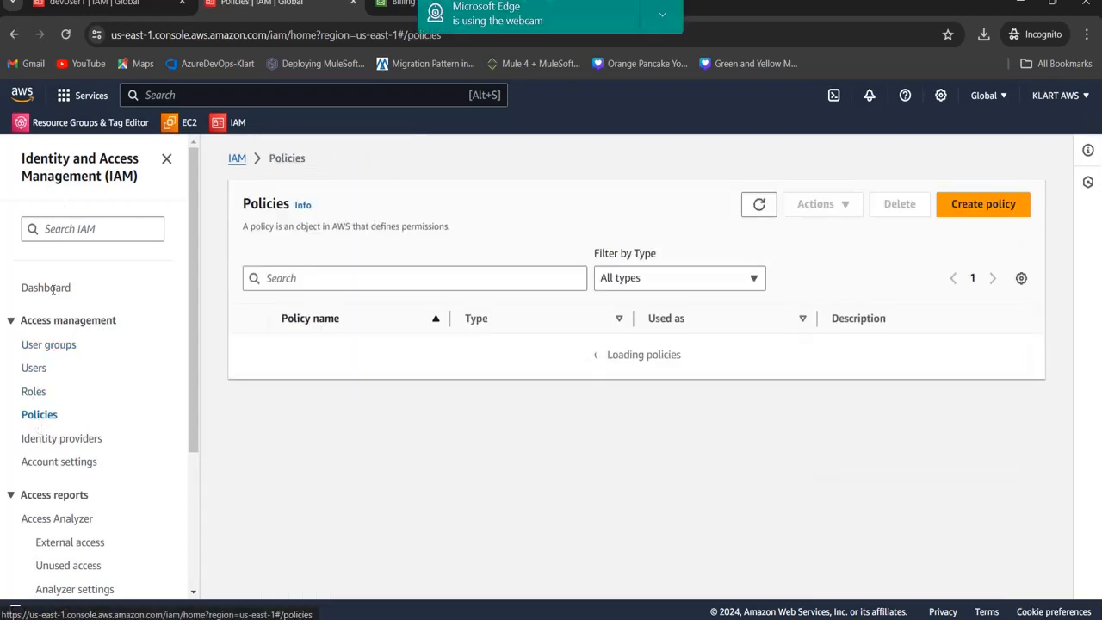
pyautogui.click(43, 396)
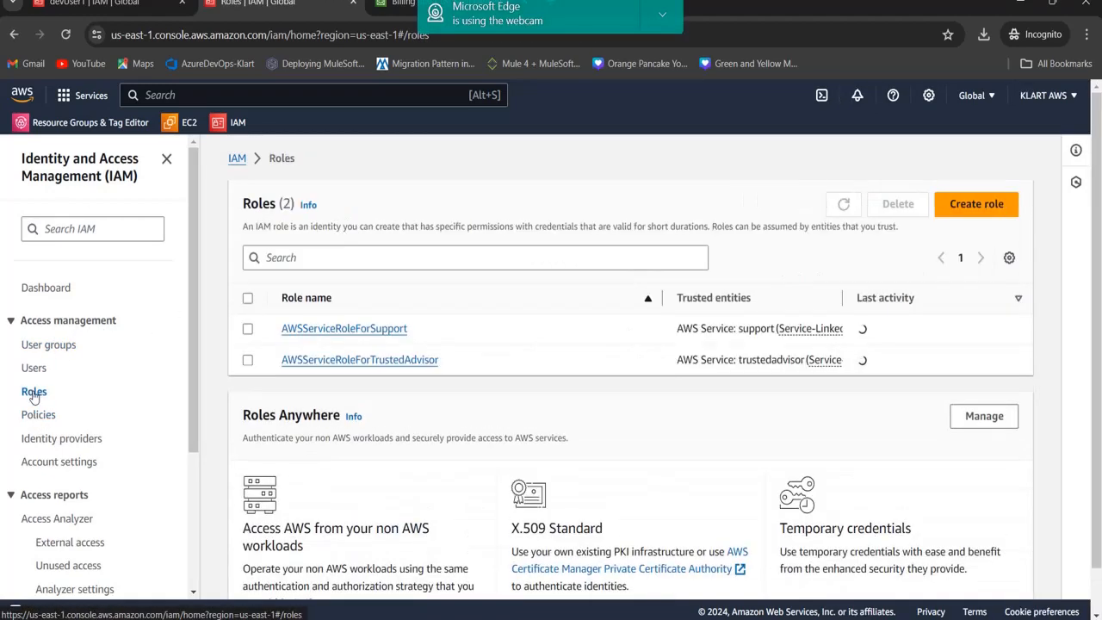
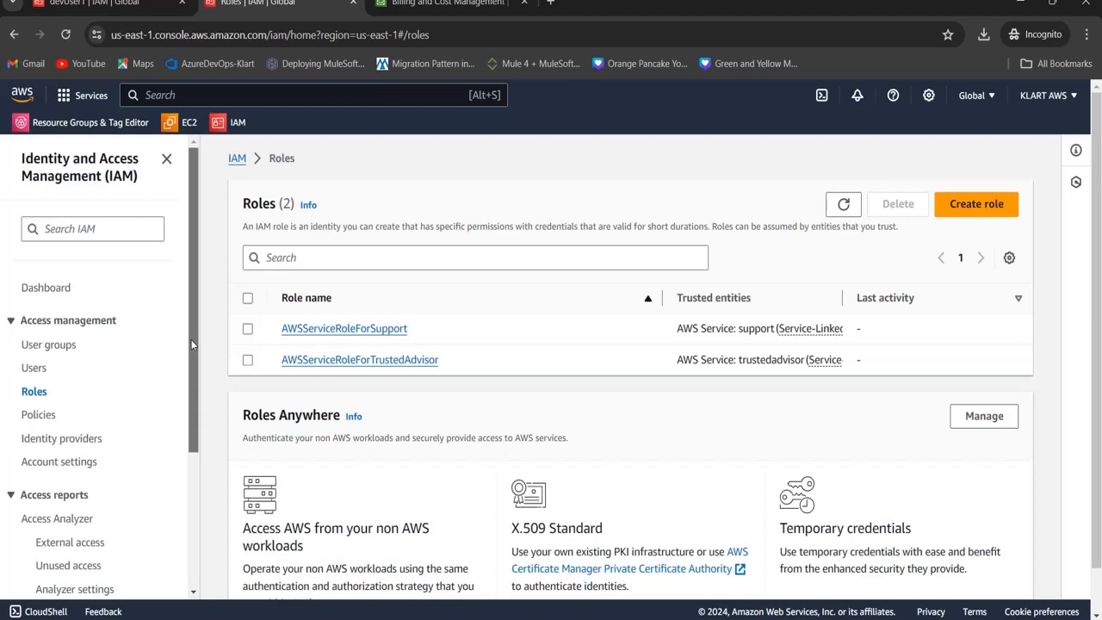
pyautogui.moveTo(192, 345); pyautogui.dragTo(190, 481)
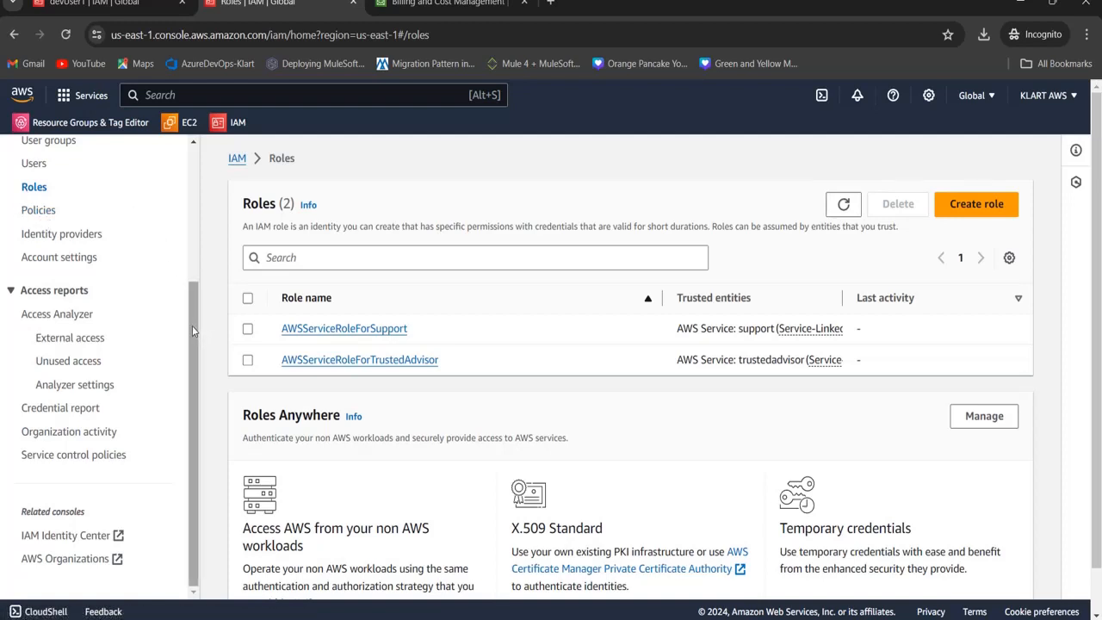
pyautogui.moveTo(192, 326); pyautogui.dragTo(194, 269)
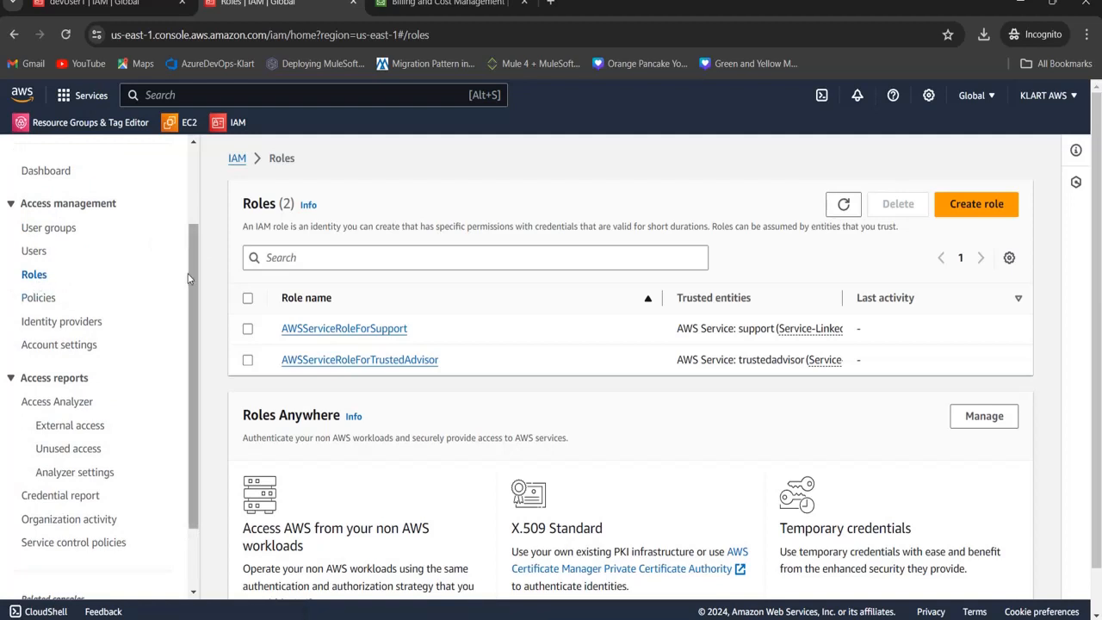
# Permanently delete devUser1, devUser2 and qauser1 from the IAM users list, entering delete as the confirmation text
pyautogui.scroll(3, 189, 249)
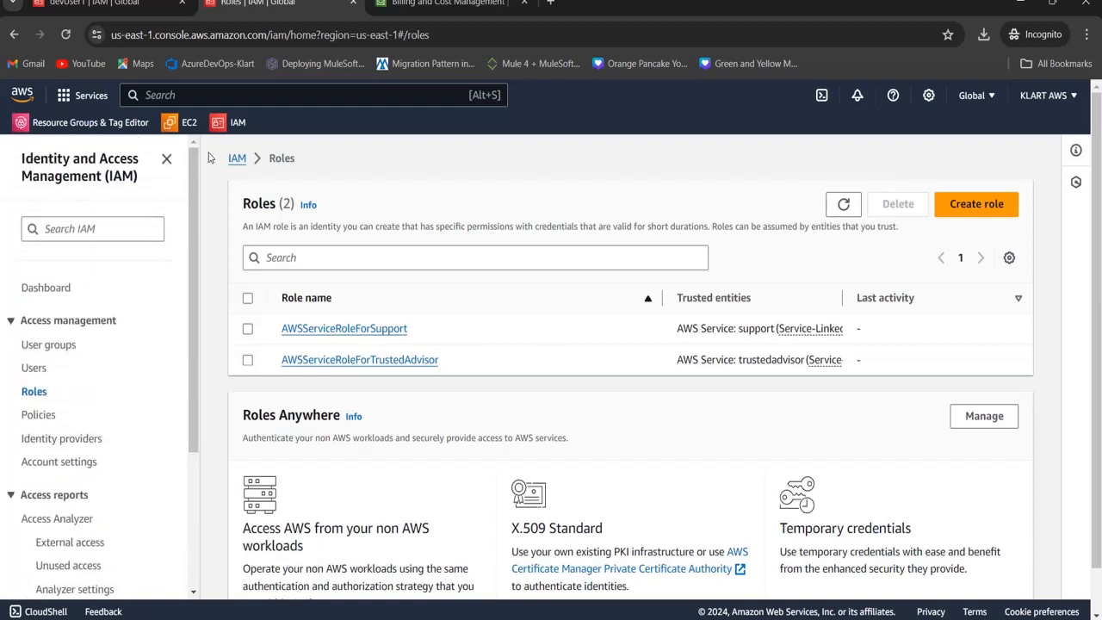
pyautogui.click(31, 368)
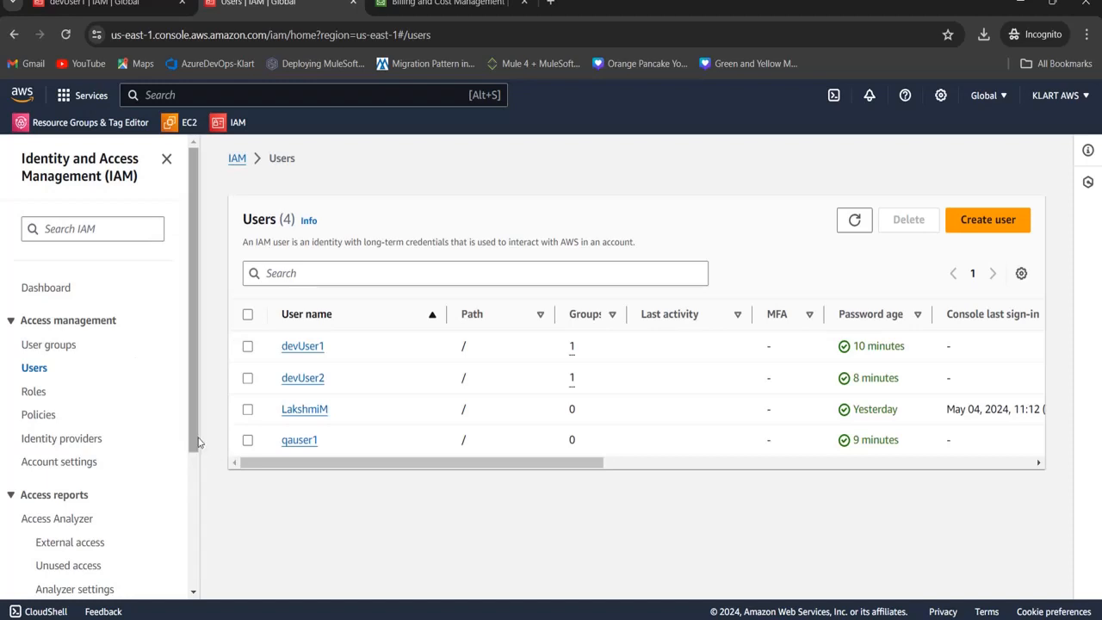
pyautogui.moveTo(195, 441); pyautogui.dragTo(212, 563)
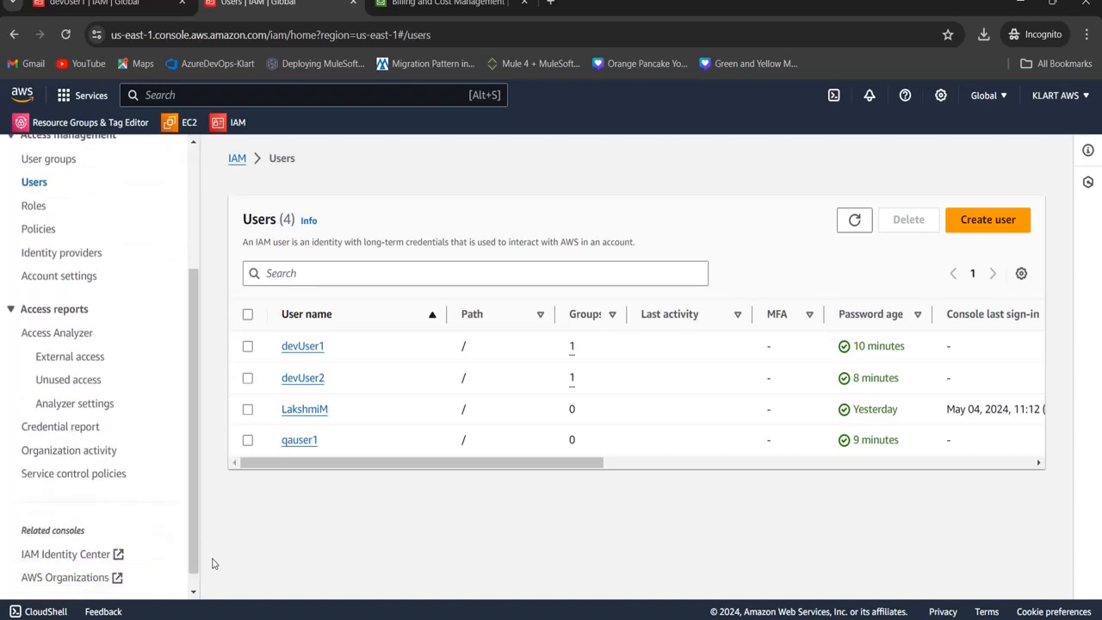
pyautogui.click(248, 347)
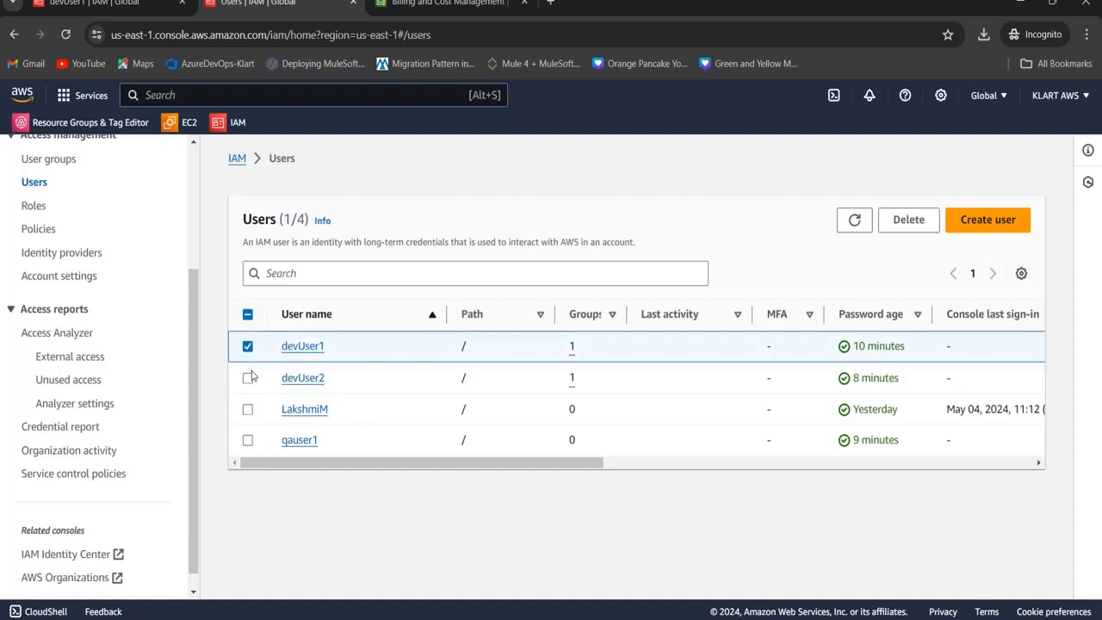
pyautogui.click(248, 378)
pyautogui.click(248, 441)
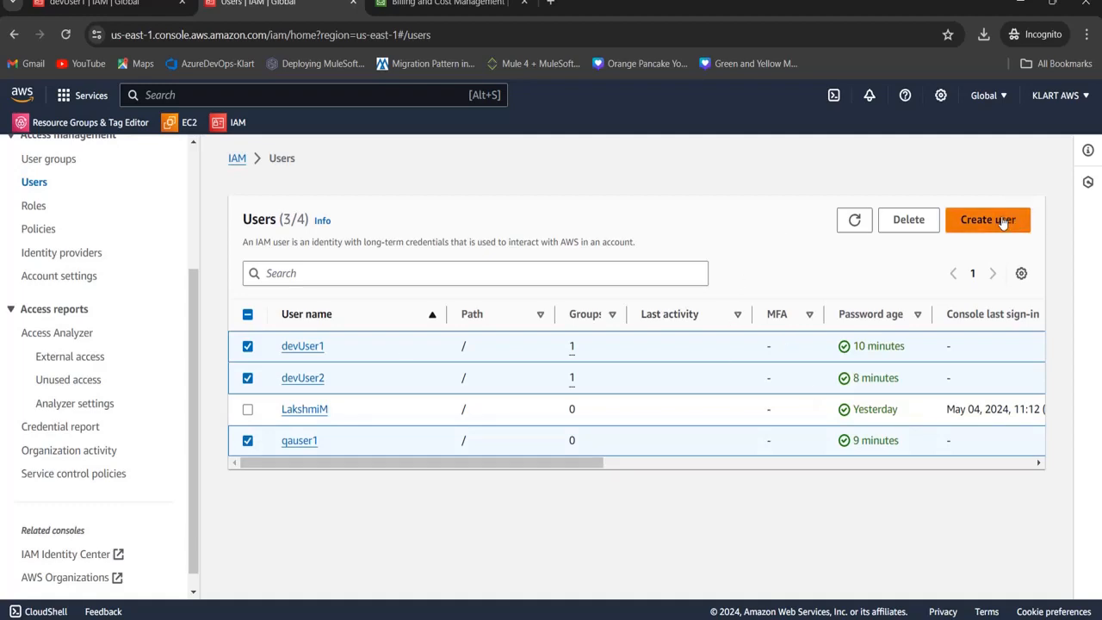
pyautogui.click(906, 224)
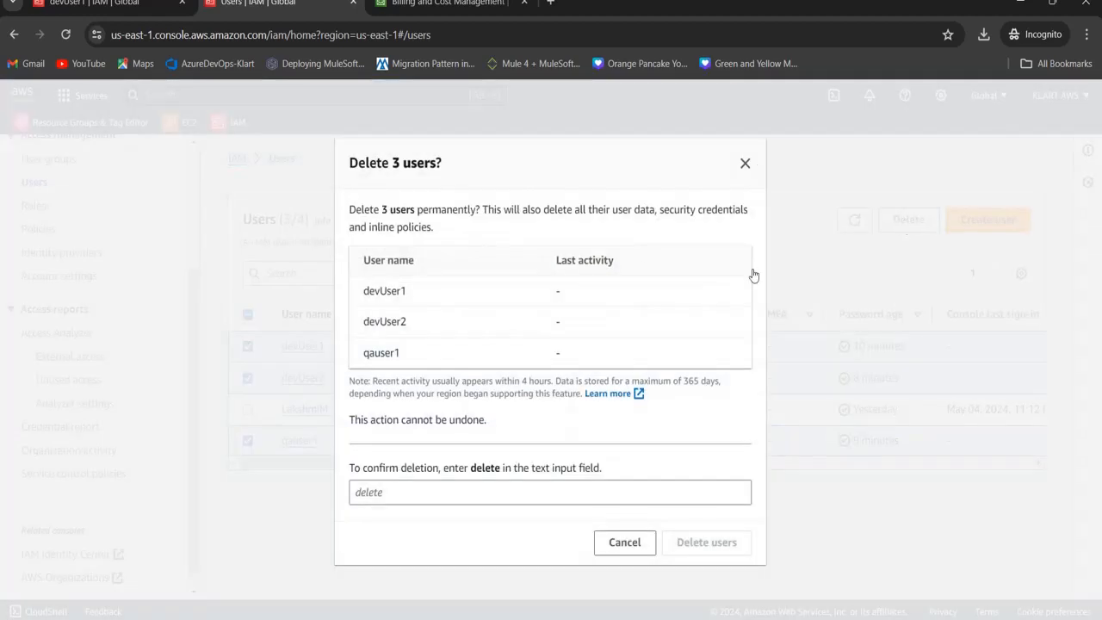
pyautogui.click(465, 502)
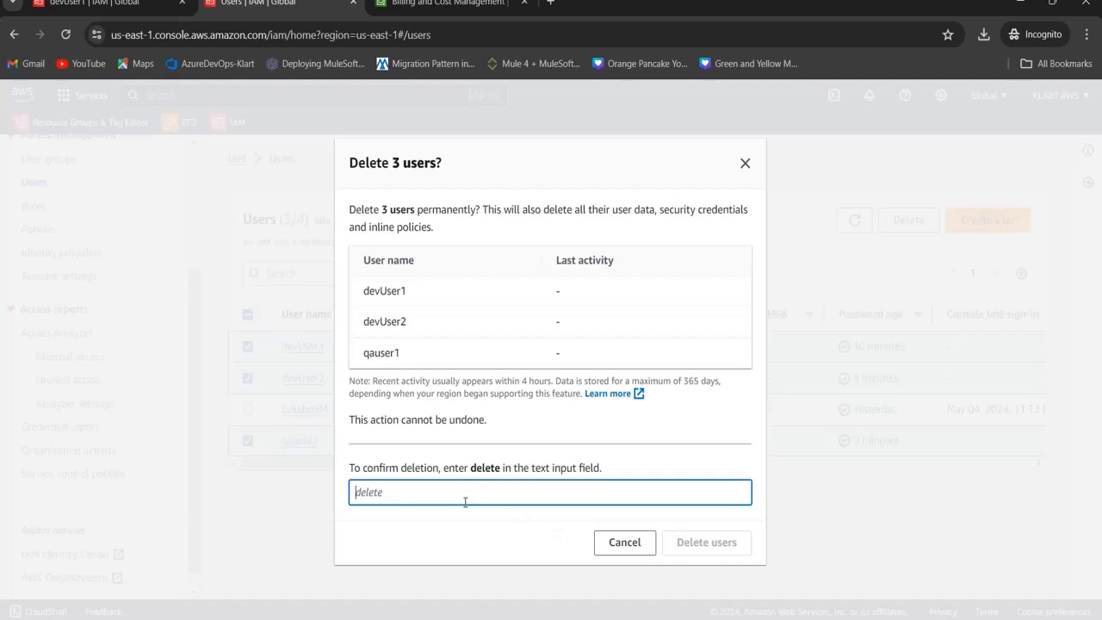
pyautogui.write('delete')
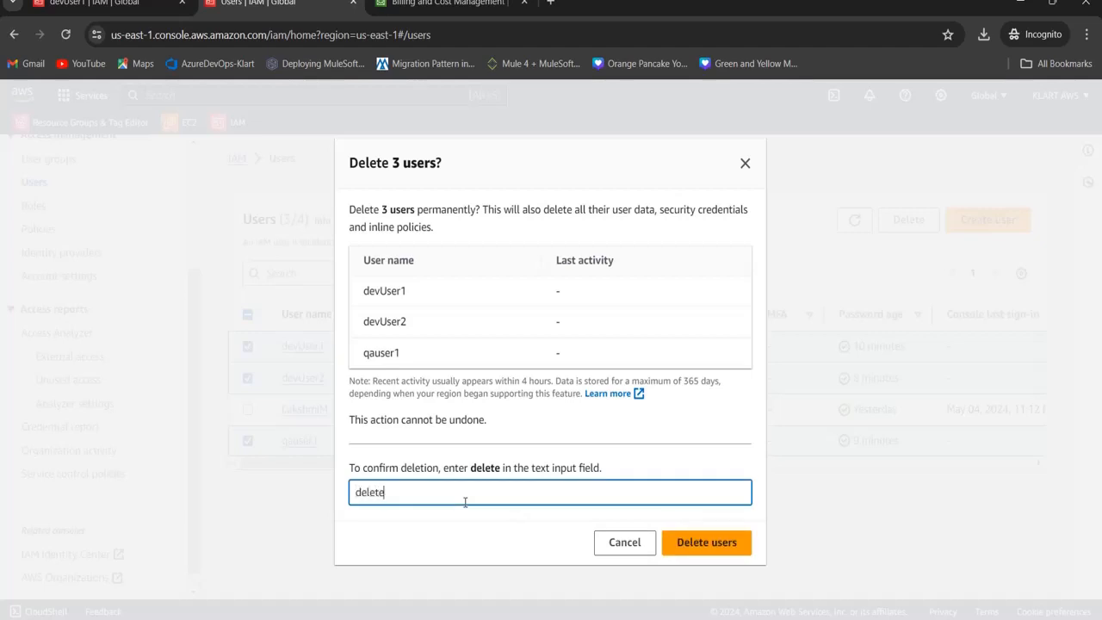
pyautogui.click(694, 542)
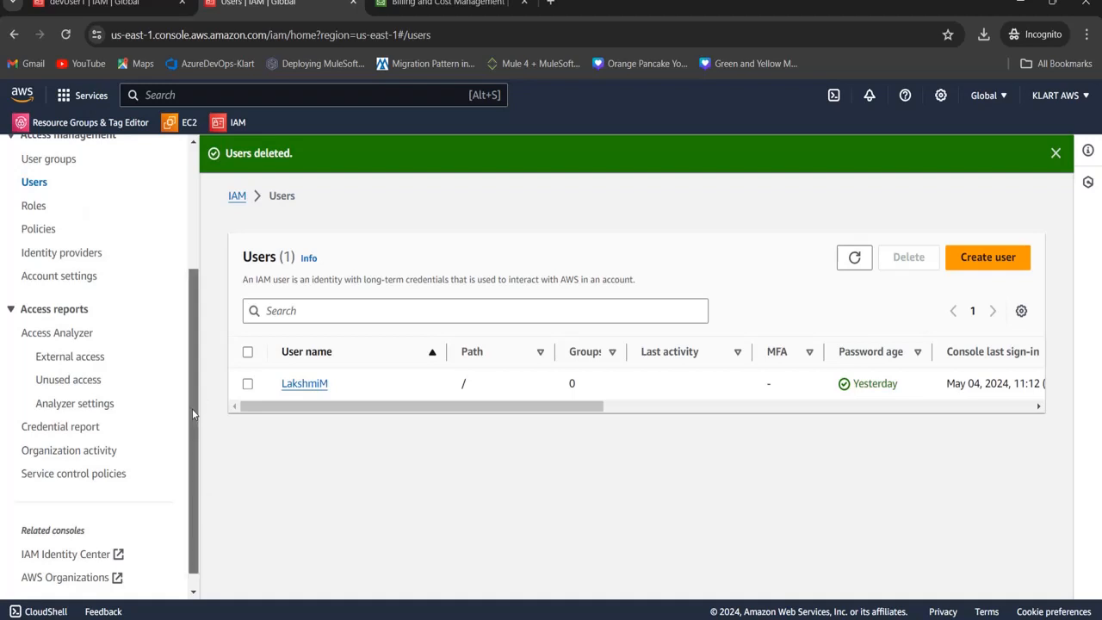
pyautogui.moveTo(193, 415); pyautogui.dragTo(199, 288)
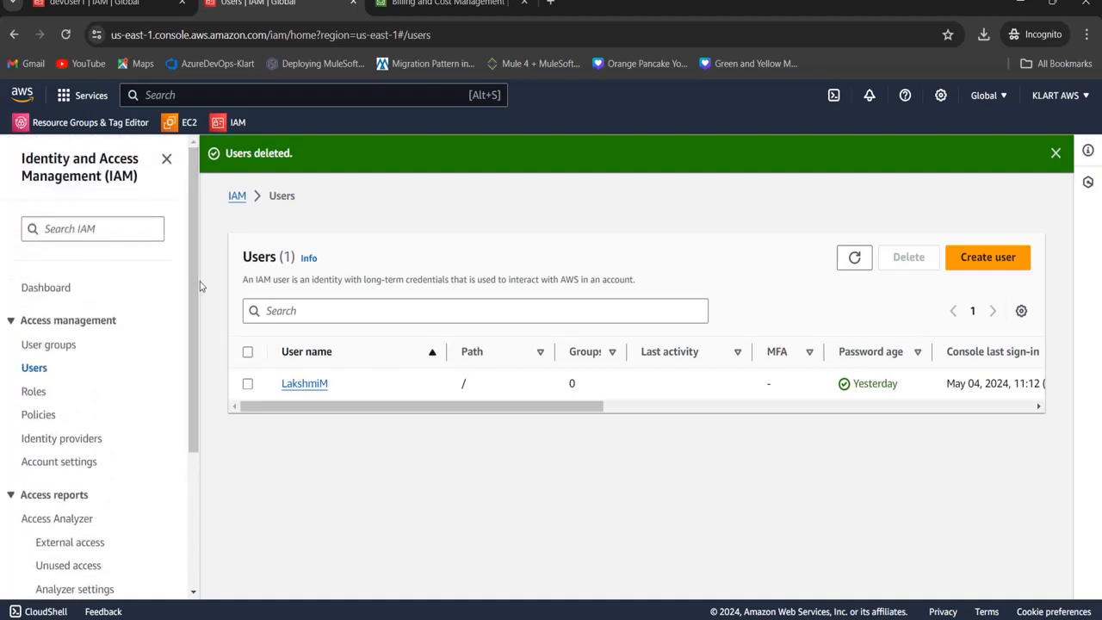